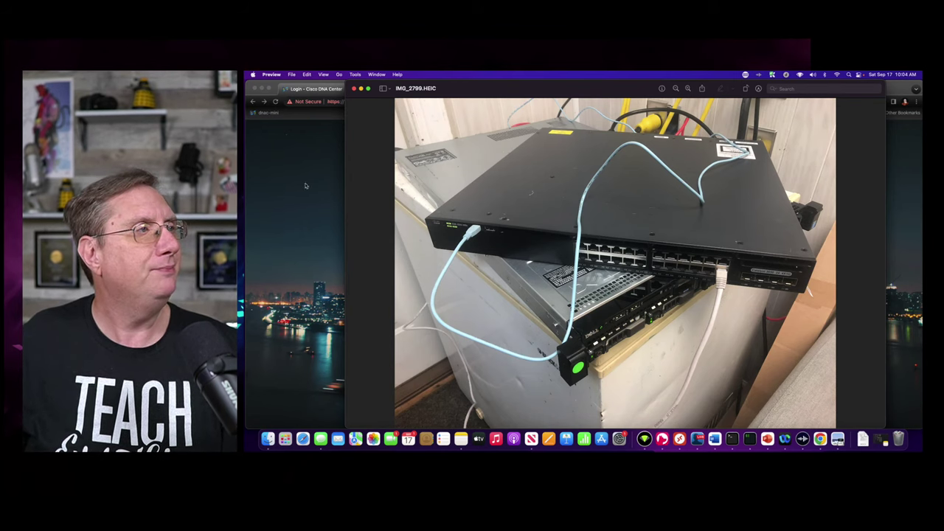
# - Close the switch photo and return to the cp-border-1 VM summary in vSphere
pyautogui.press('super+w')
pyautogui.click(489, 89)
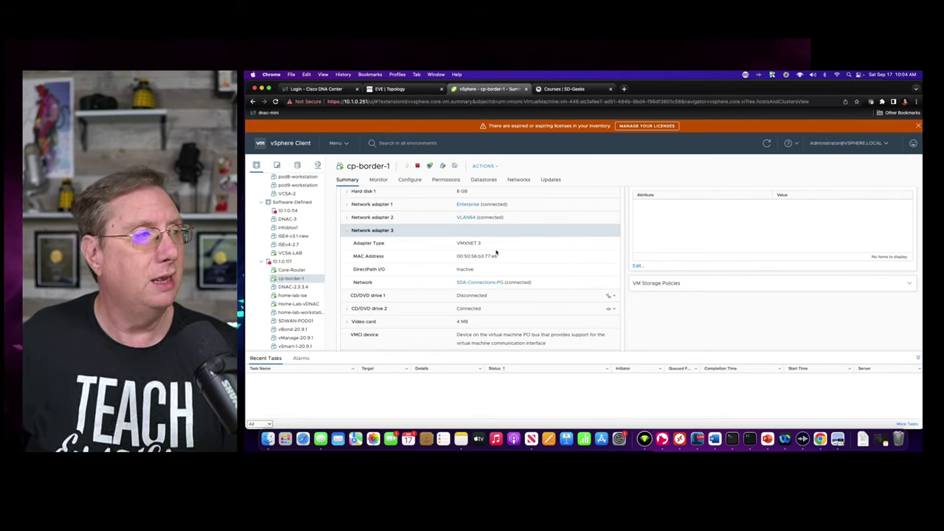
# - Select host 10.1.0.117 to show its ESXi 6.7.0 PowerEdge R630 summary
pyautogui.click(282, 262)
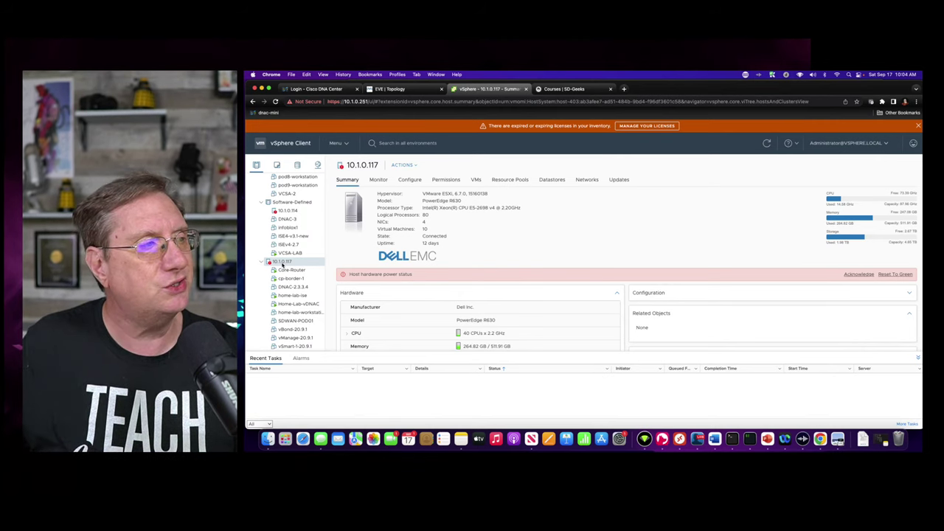
# - View the Core-Router VM summary, then go back to cp-border-1's summary
pyautogui.click(285, 271)
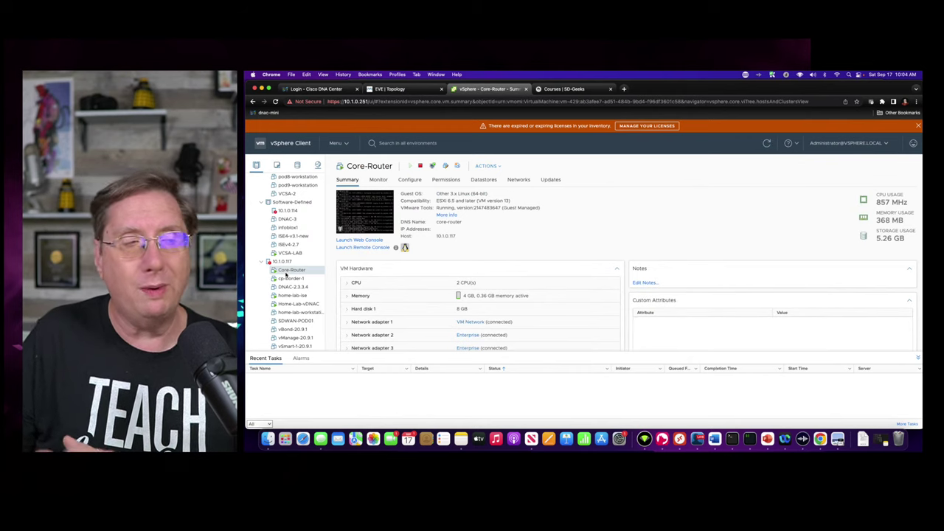
pyautogui.click(288, 279)
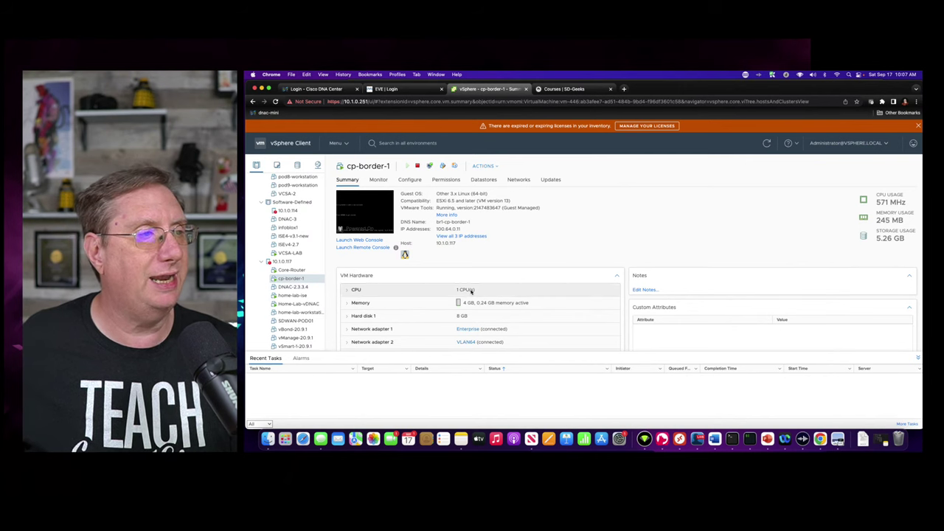
# - Review Home-Lab-vDNAC hardware (62 CPUs, 256 GB memory, 600 GB disk), then go to DNA Center login
pyautogui.scroll(-2, 468, 291)
pyautogui.click(295, 304)
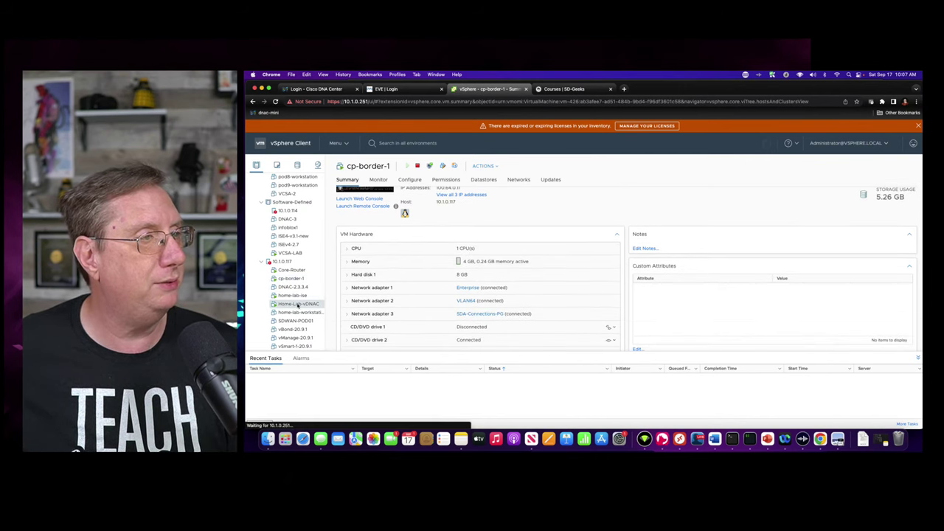
pyautogui.scroll(-5, 487, 266)
pyautogui.scroll(3, 467, 225)
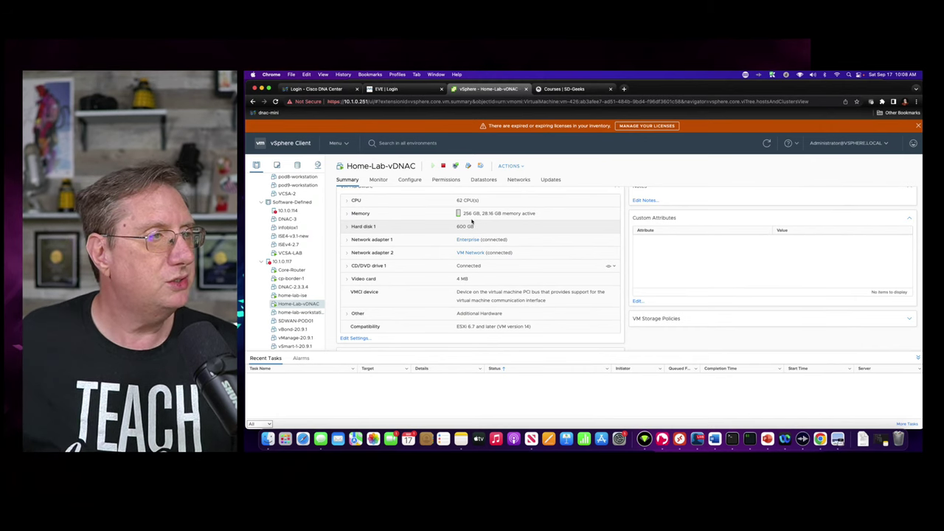
pyautogui.click(314, 88)
# - Log in to Cisco DNA Center as admin with the account password
pyautogui.click(546, 279)
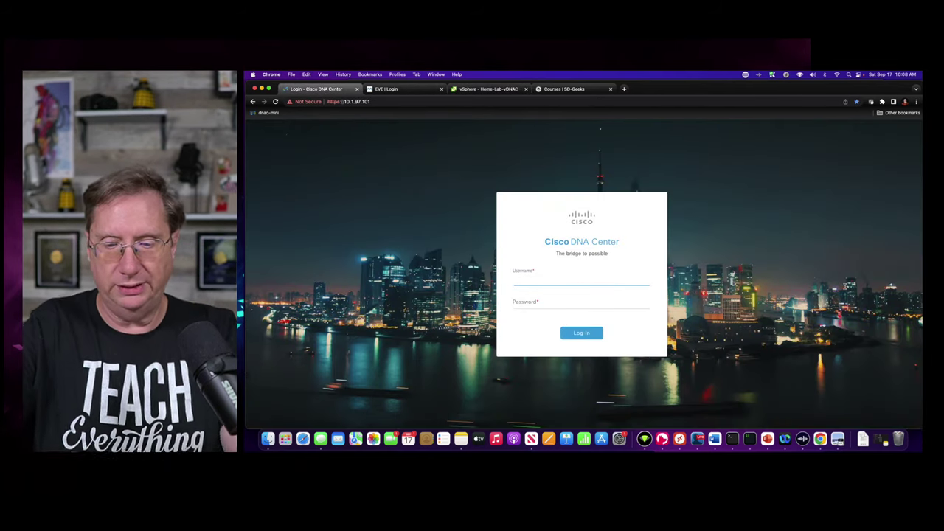
pyautogui.write('admin')
pyautogui.press('Tab')
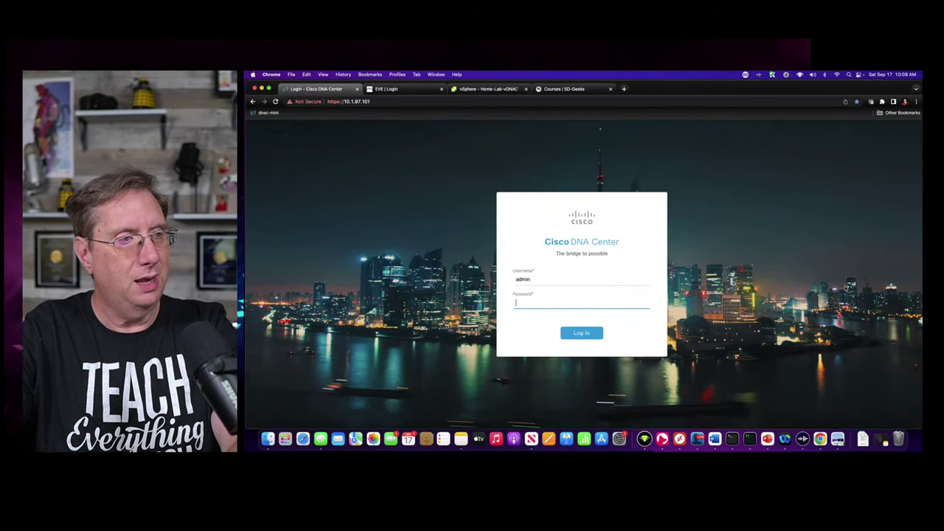
pyautogui.write('*******')
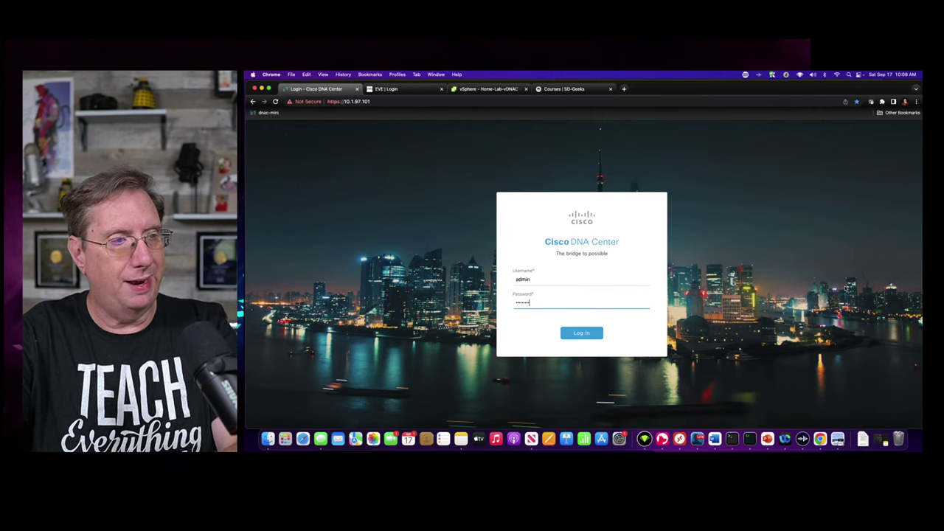
pyautogui.press('Return')
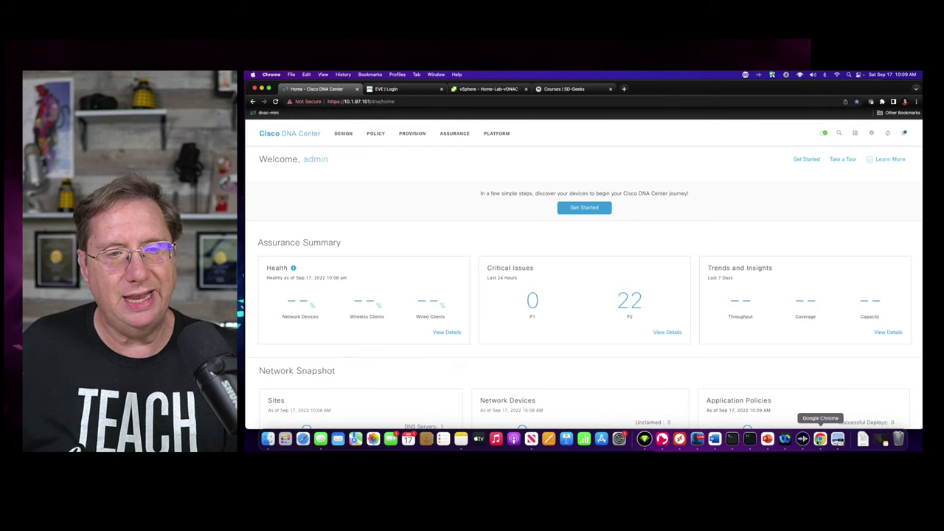
# - Bring the IMG_2799.HEIC switch photo to the front in Preview
pyautogui.click(838, 440)
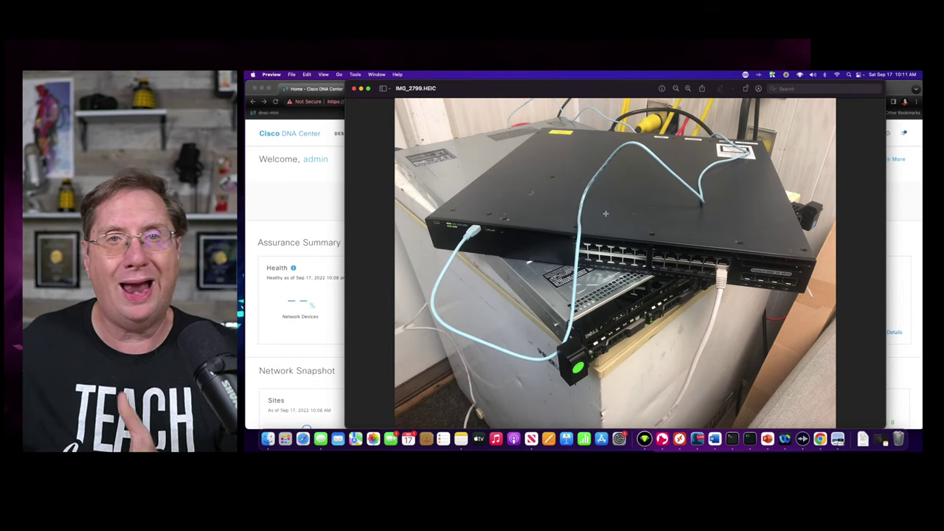
# - Show the Provision device inventory, checking Unassigned Devices and then the Super-University site
pyautogui.click(913, 198)
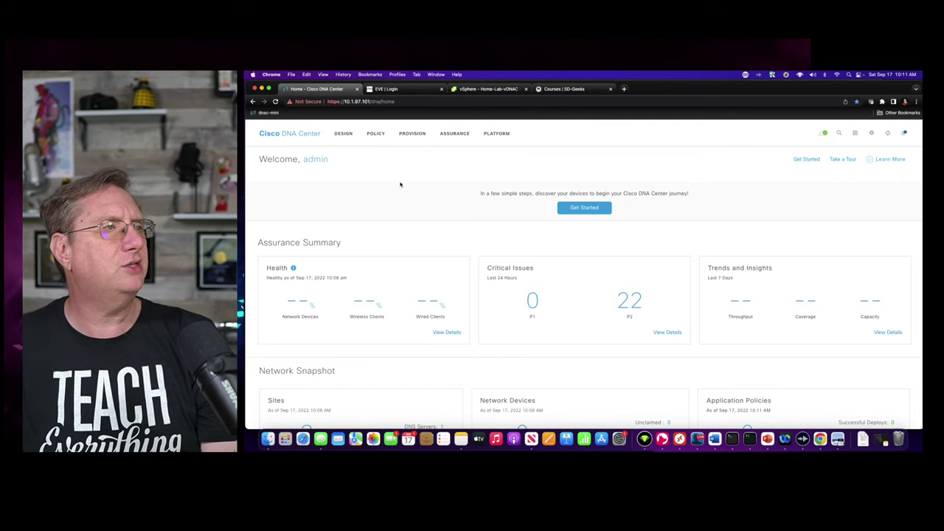
pyautogui.click(401, 137)
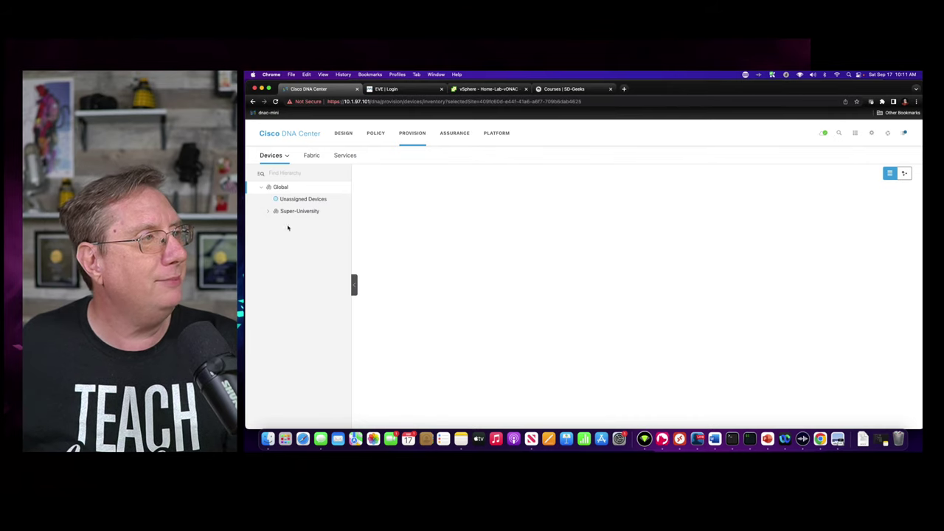
pyautogui.moveTo(272, 156)
pyautogui.click(279, 176)
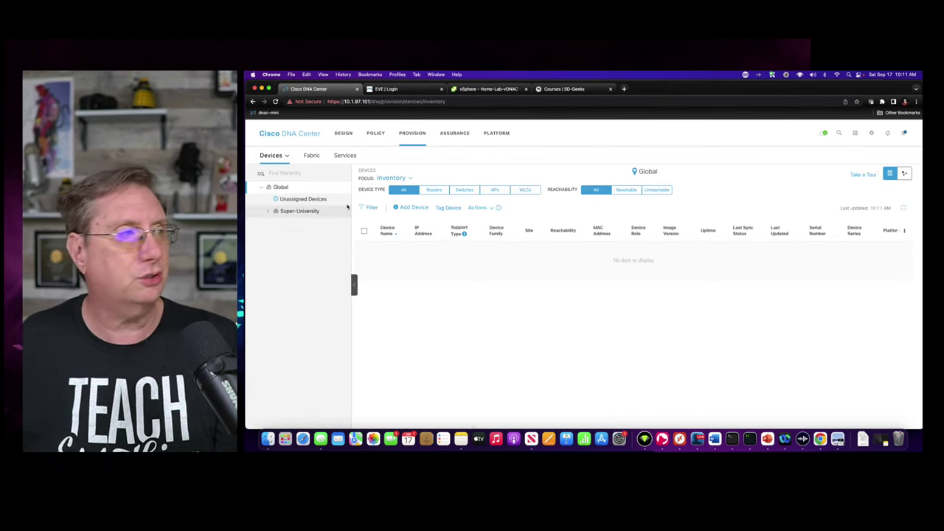
pyautogui.click(299, 201)
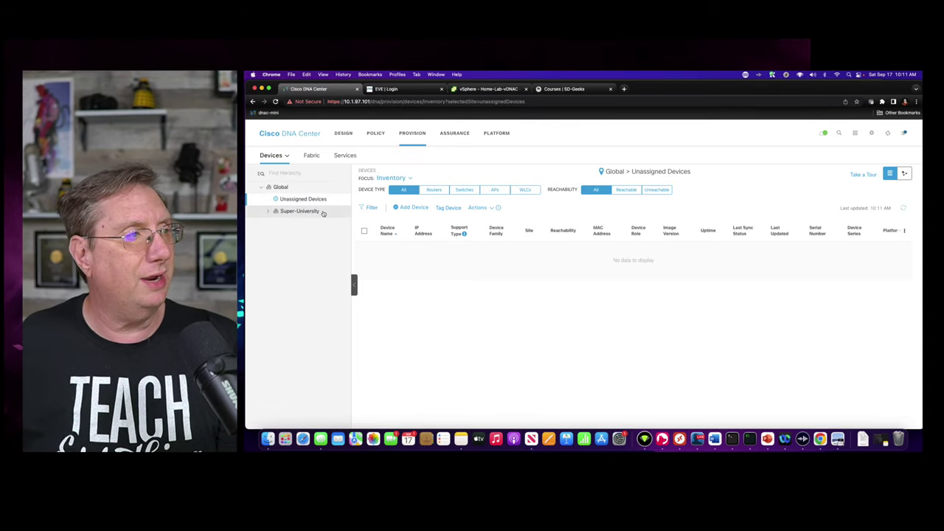
pyautogui.click(305, 213)
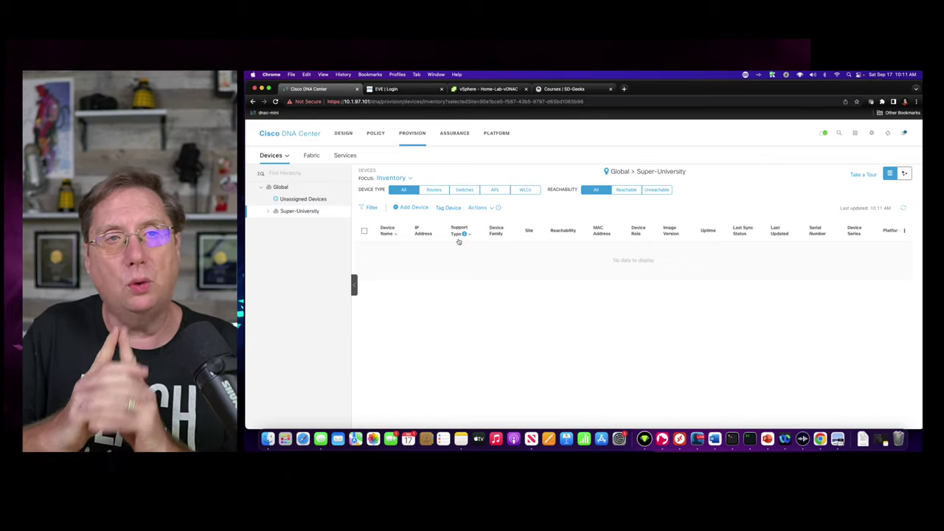
# - Go to Tools > Discovery and list all discoveries to open IOSXE-DISCOVERY
pyautogui.click(855, 134)
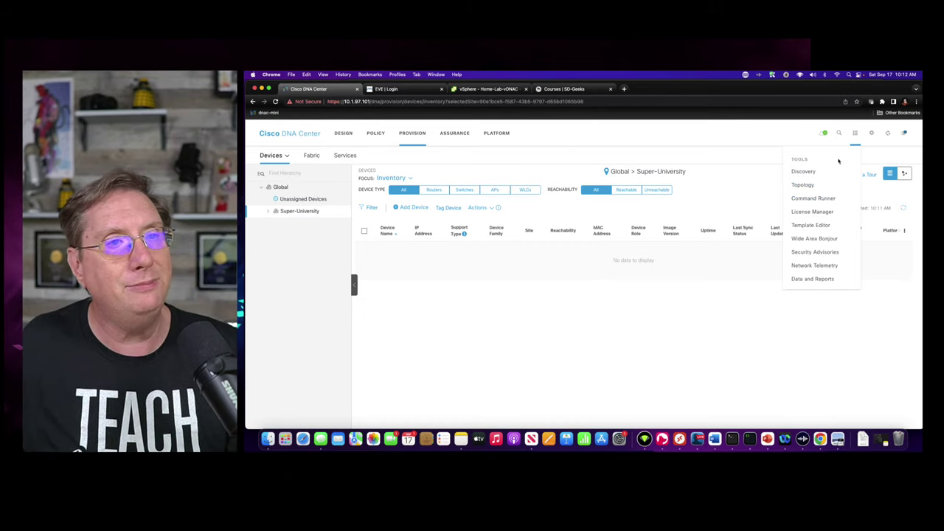
pyautogui.click(804, 176)
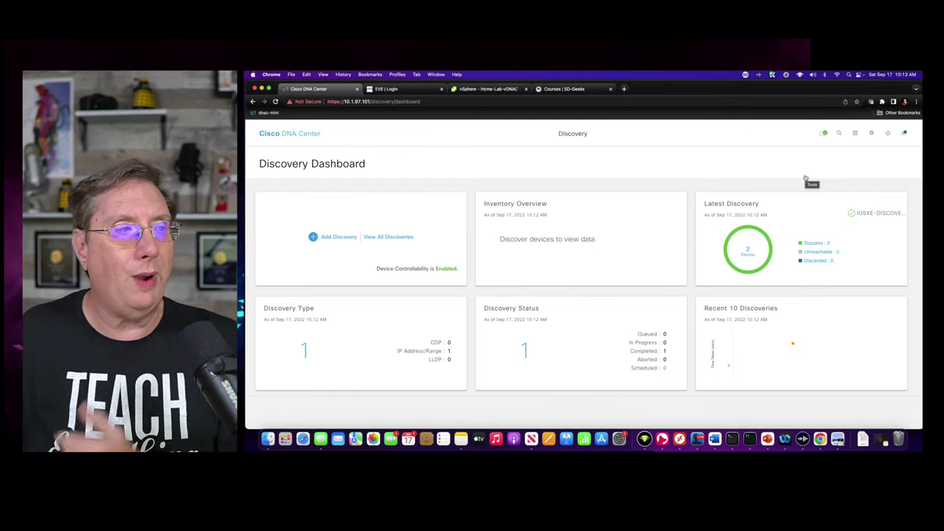
pyautogui.click(378, 237)
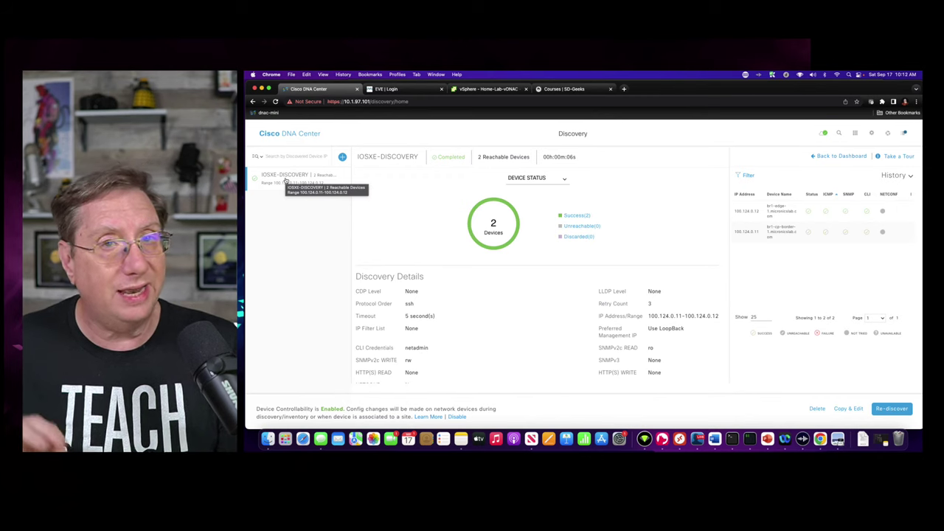
pyautogui.scroll(-1, 499, 329)
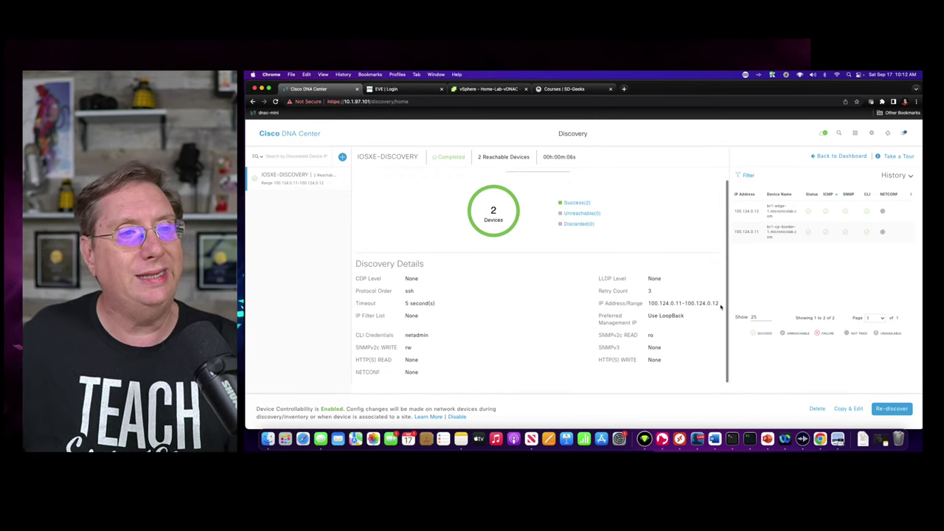
pyautogui.moveTo(648, 303); pyautogui.dragTo(718, 303)
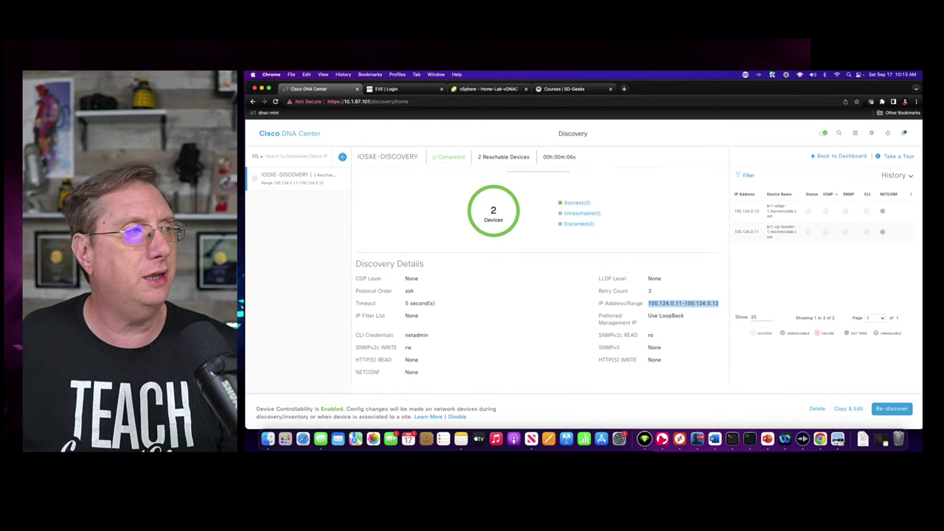
# - Re-discover the IOSXE-DISCOVERY job immediately with When set to Now
pyautogui.click(892, 408)
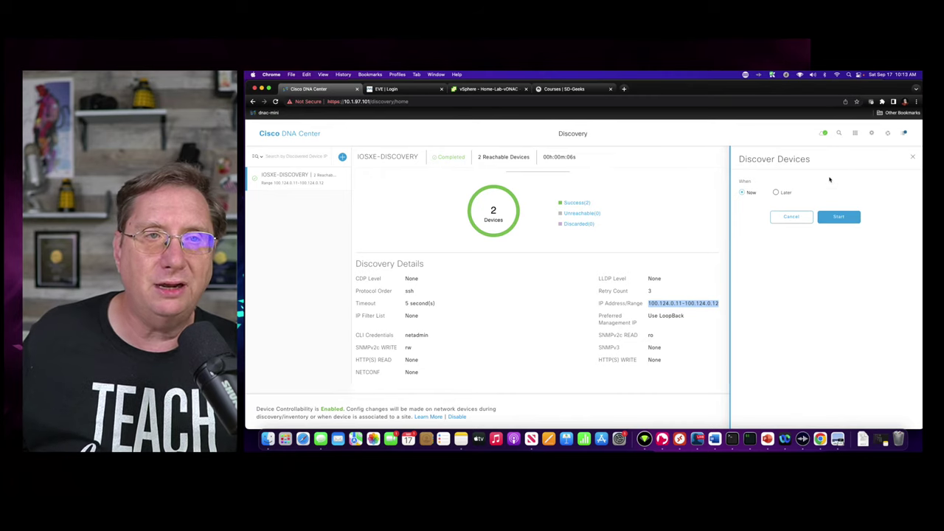
pyautogui.click(838, 217)
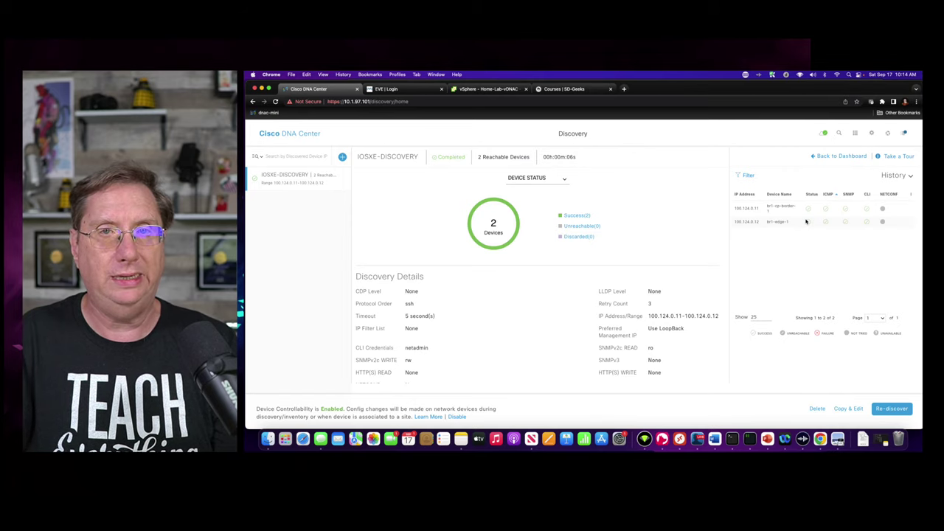
# - Show the Unassigned Devices inventory listing br1-cp-border-1 and br1-edge-1
pyautogui.click(268, 136)
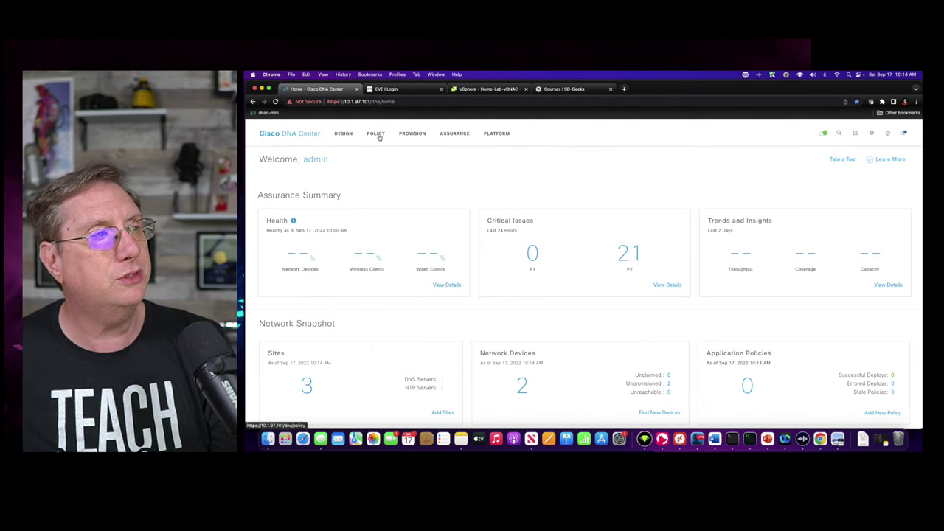
pyautogui.click(407, 136)
pyautogui.click(303, 199)
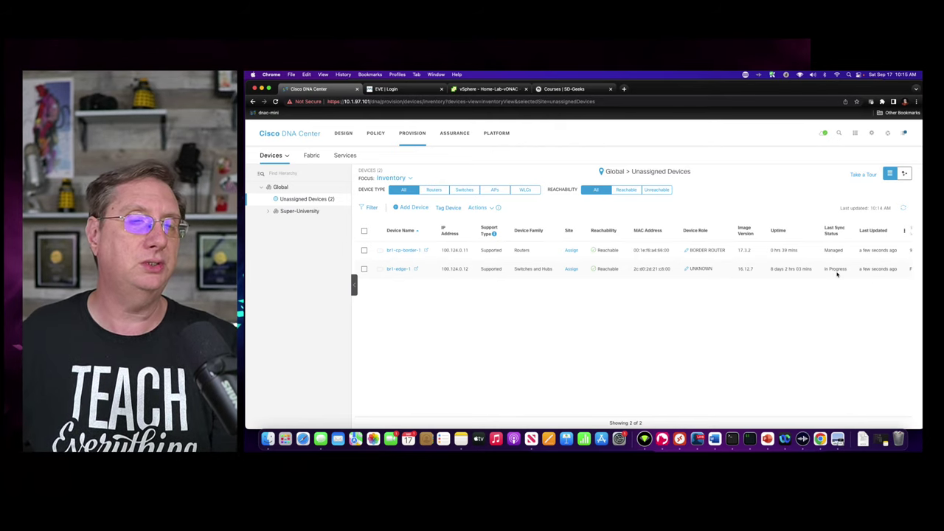
# - Refresh the inventory until br1-edge-1 shows Managed with ACCESS role, then go to Design's network hierarchy
pyautogui.moveTo(820, 268); pyautogui.dragTo(849, 269)
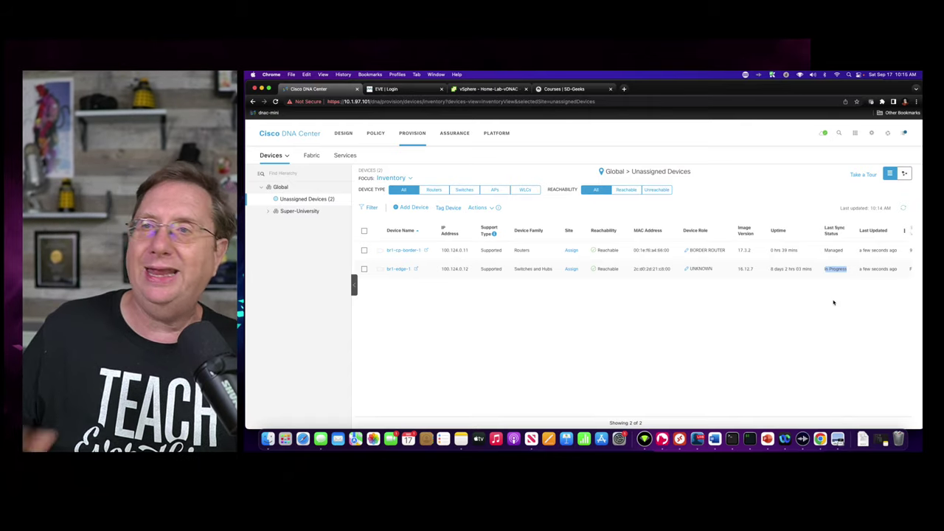
pyautogui.click(905, 209)
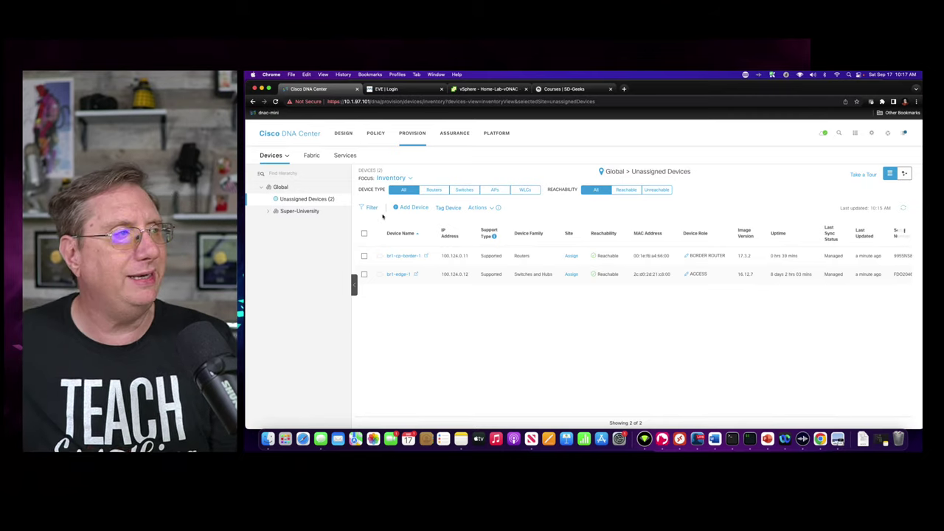
pyautogui.click(344, 132)
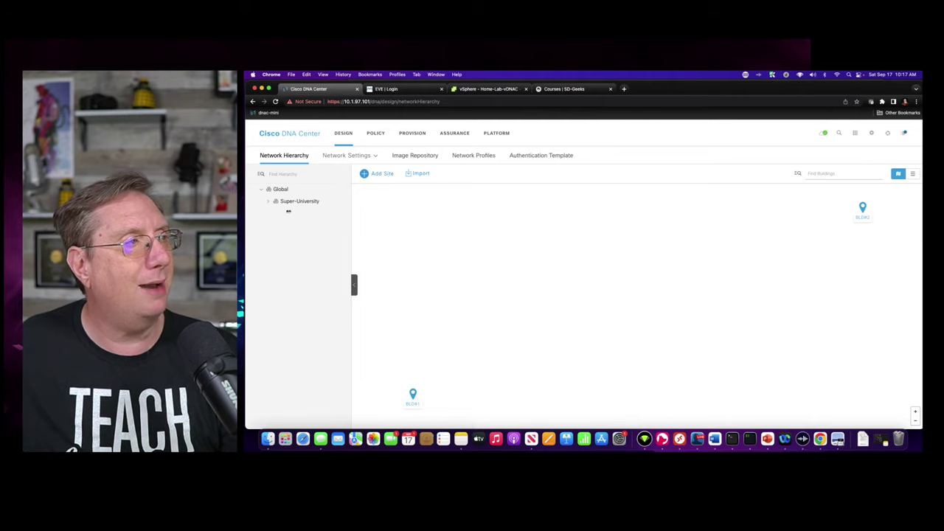
# - Expand Super-University and select BLD#1, then BLD#2 on the hierarchy map
pyautogui.click(267, 201)
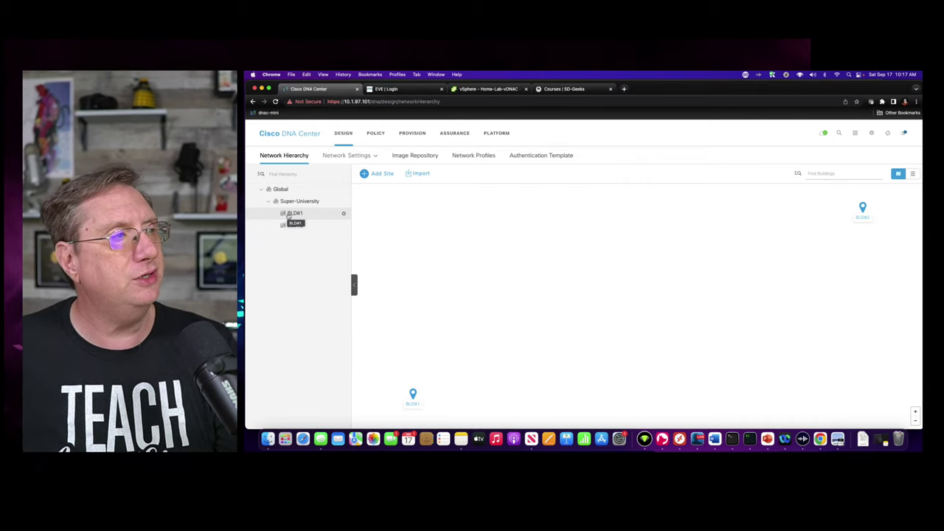
pyautogui.click(289, 214)
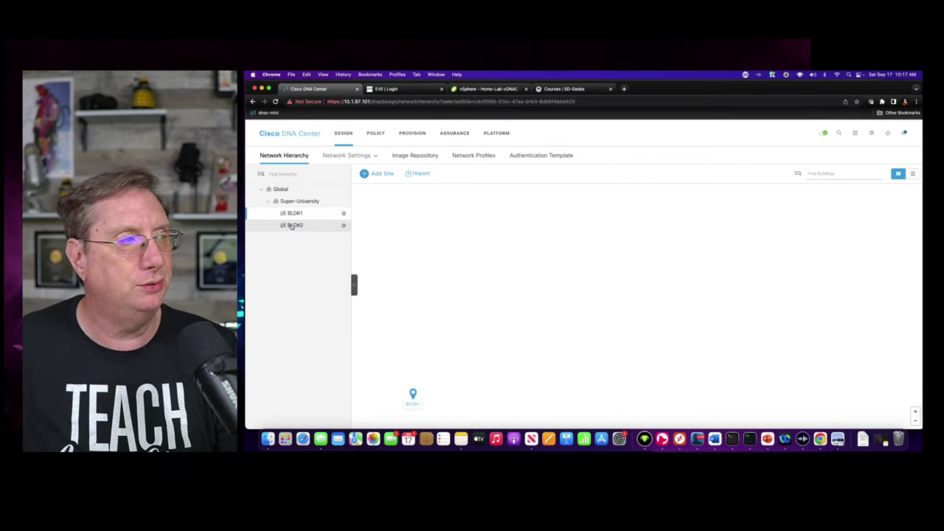
pyautogui.click(292, 225)
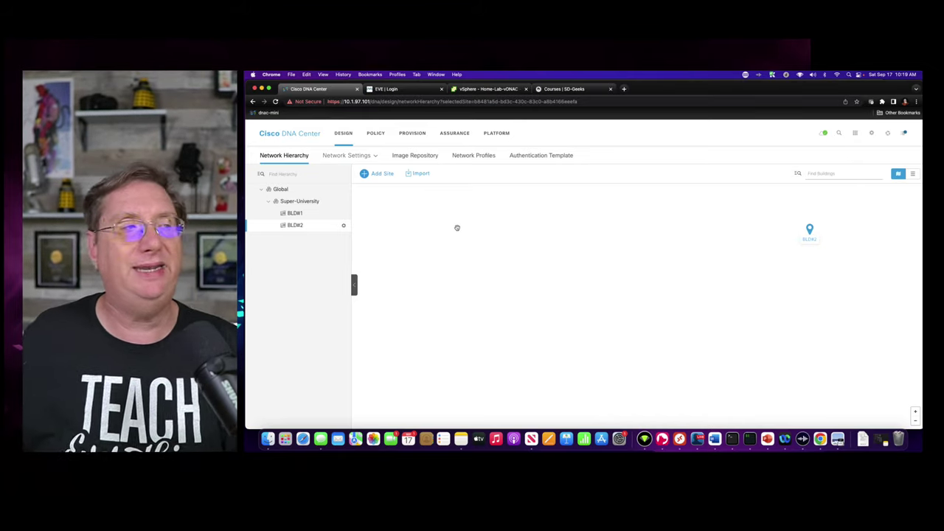
# - View BLD#2's inherited network settings down to NTP 99.99.99.99 and time zone EST5EDT
pyautogui.moveTo(361, 161)
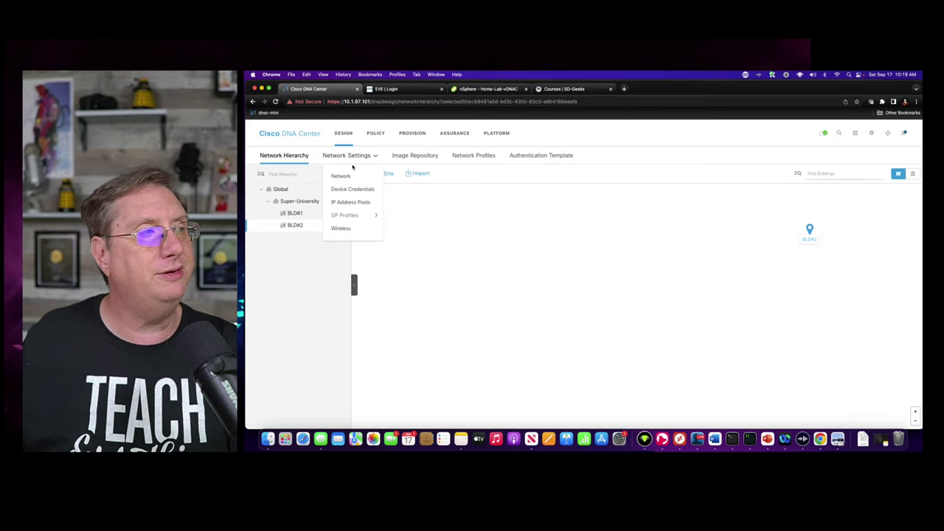
pyautogui.click(343, 176)
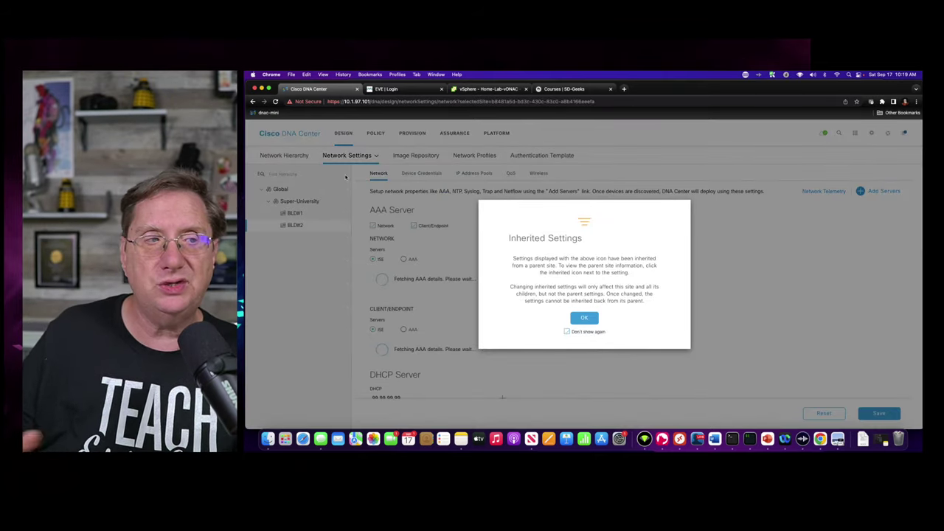
pyautogui.click(584, 318)
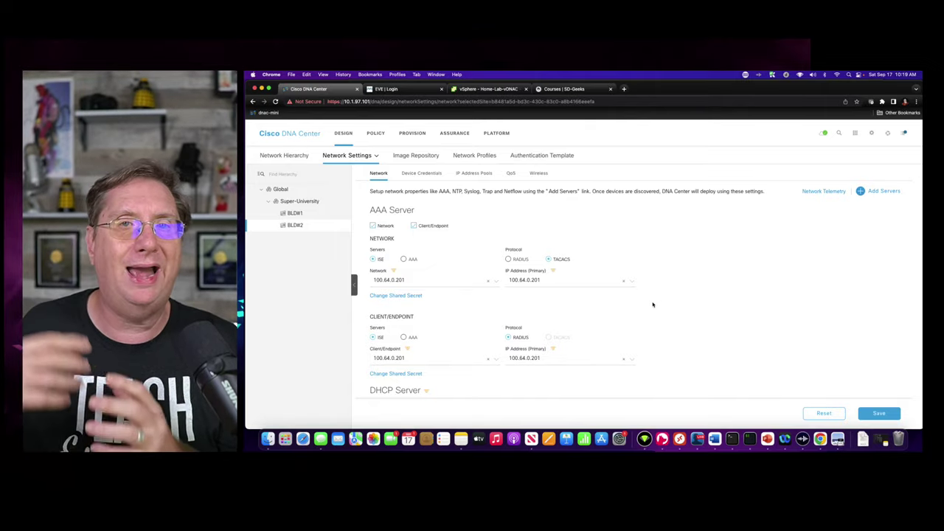
pyautogui.rightClick(653, 303)
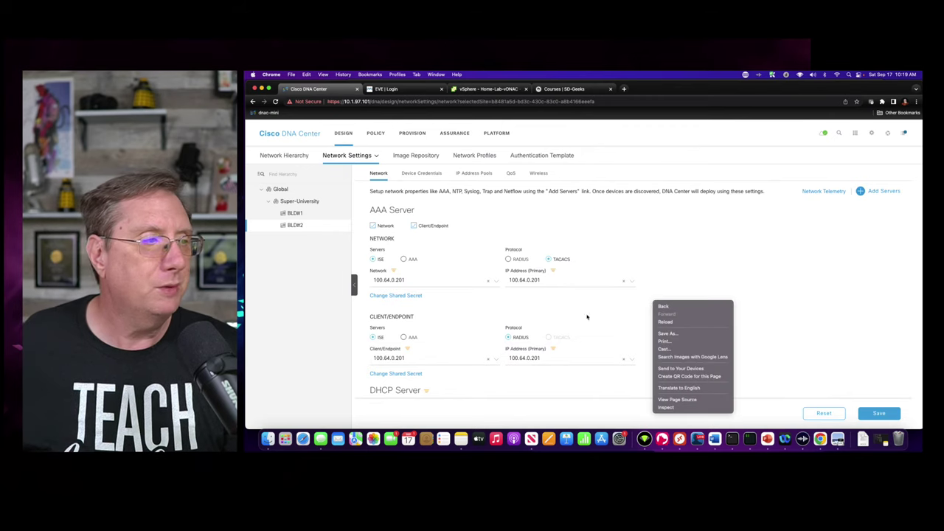
pyautogui.click(765, 289)
pyautogui.scroll(-5, 647, 312)
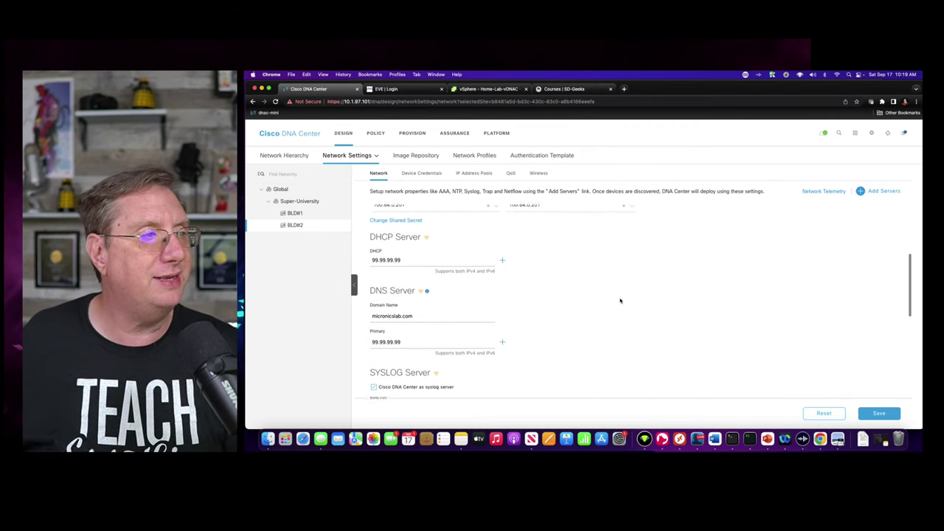
pyautogui.scroll(-3, 622, 305)
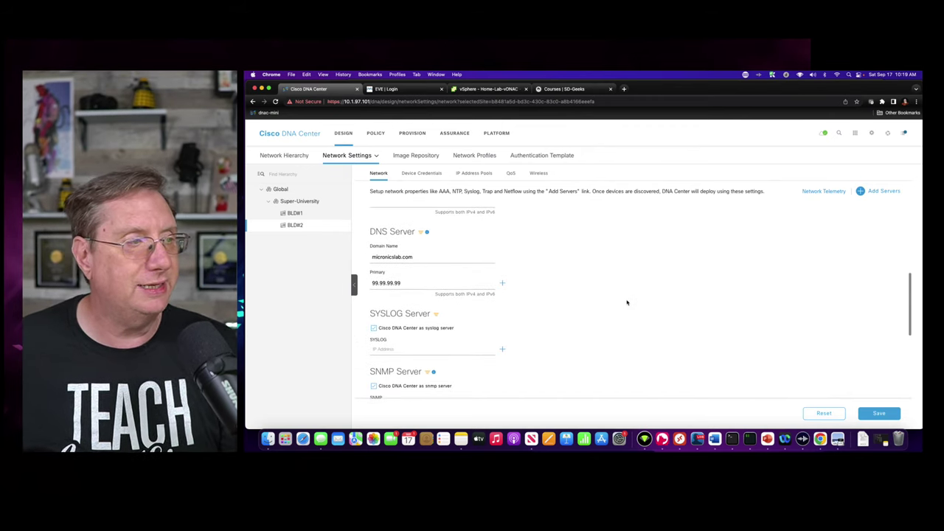
pyautogui.scroll(-5, 649, 301)
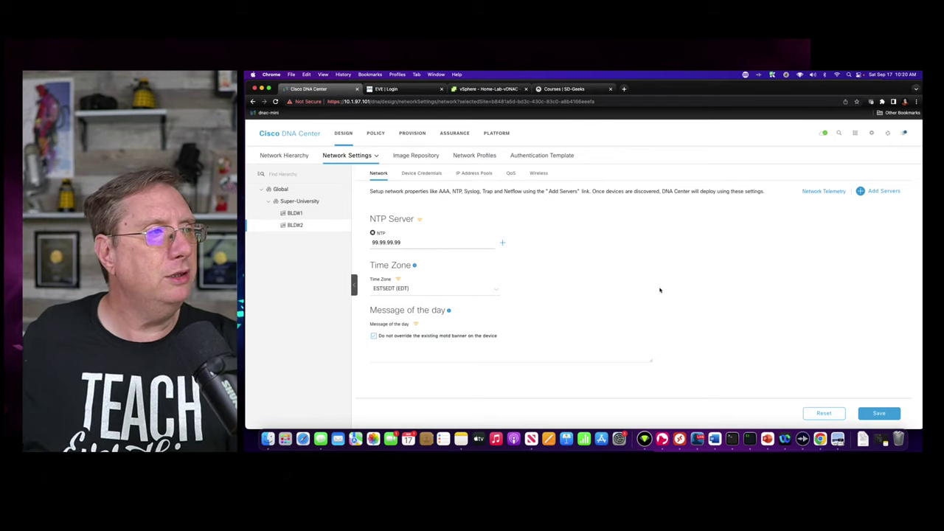
# - Review BLD#2's device credentials, then show its IP Address Pools, which list 0 pools
pyautogui.click(420, 174)
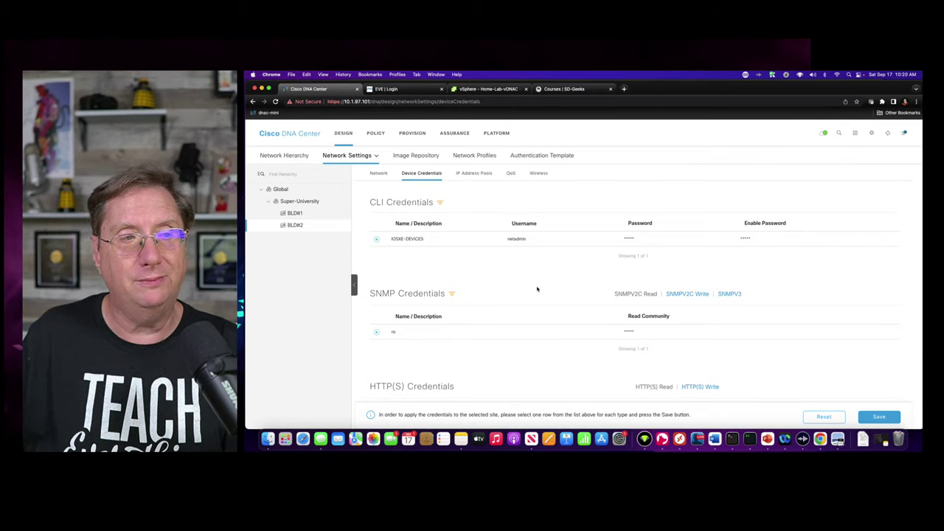
pyautogui.scroll(-3, 598, 312)
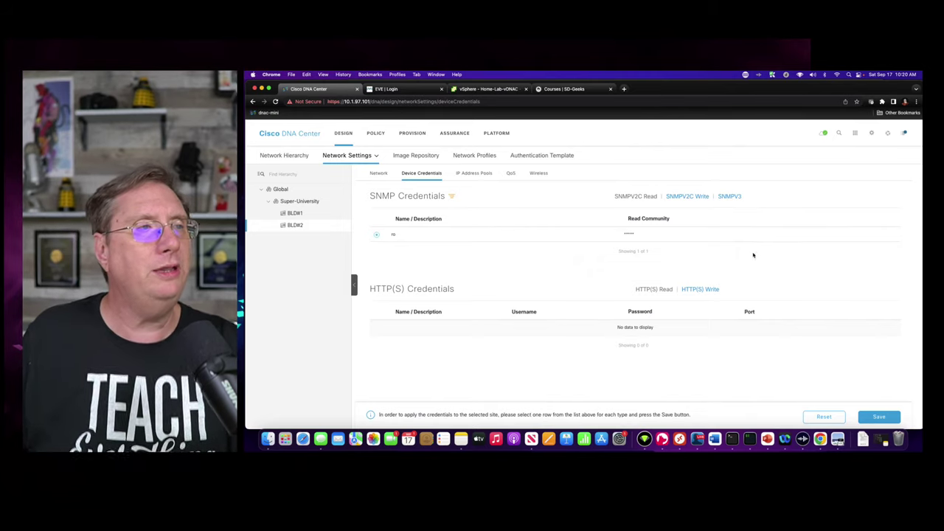
pyautogui.click(479, 179)
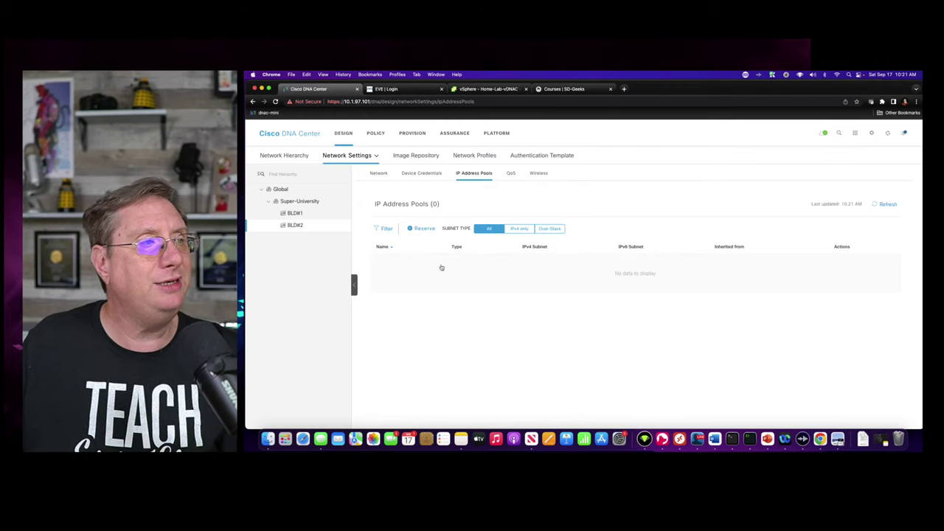
# - Compare IP pools at Global, BLD#1 (four pools) and BLD#2, then view BLD#2's empty QoS settings
pyautogui.click(278, 190)
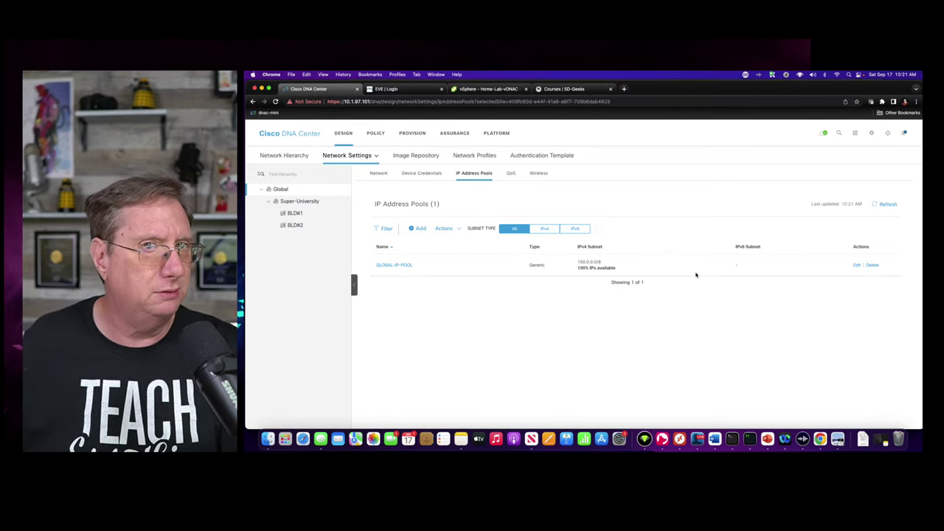
pyautogui.click(292, 214)
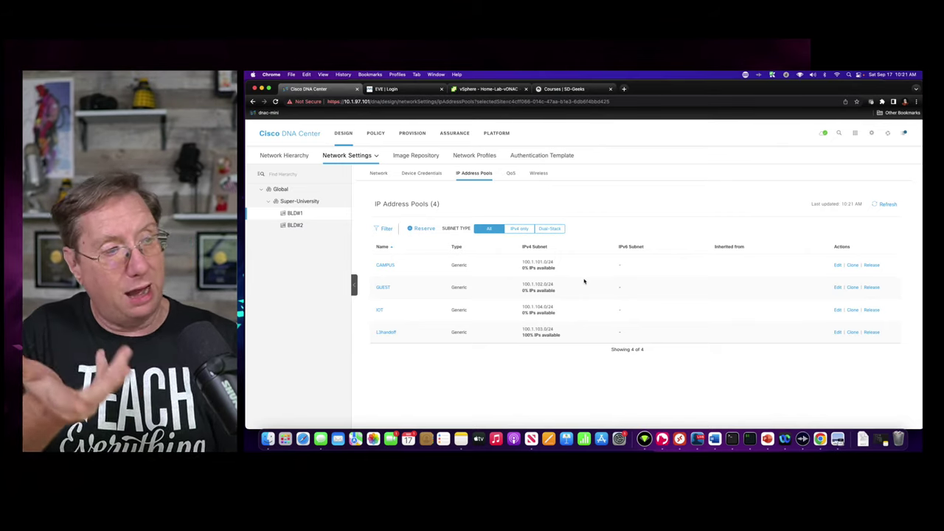
pyautogui.click(293, 226)
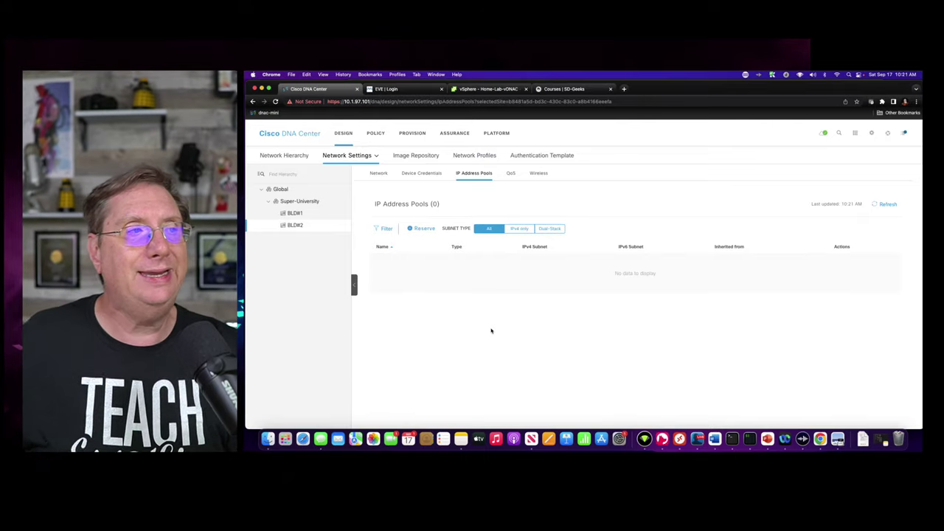
pyautogui.click(511, 174)
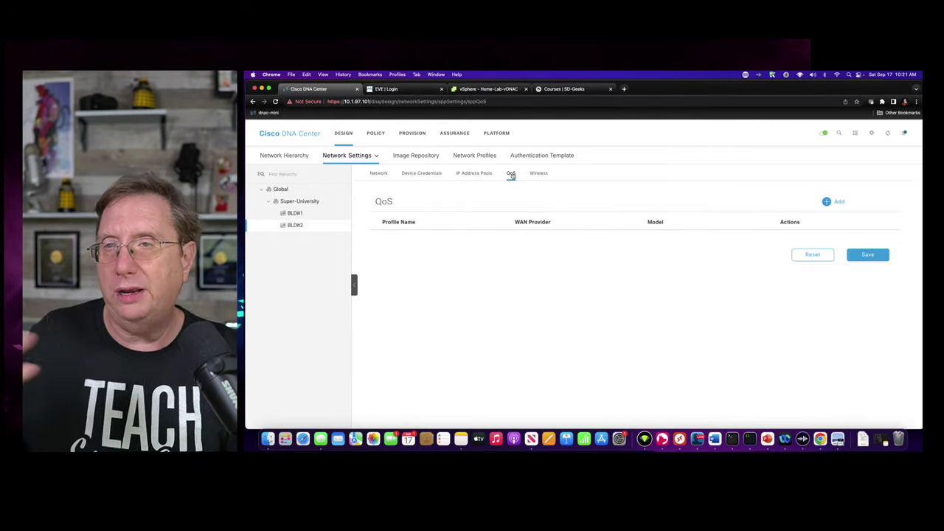
# - Check BLD#2's empty wireless settings, then view the Group-Based Access Control matrix with 0 policies
pyautogui.click(538, 174)
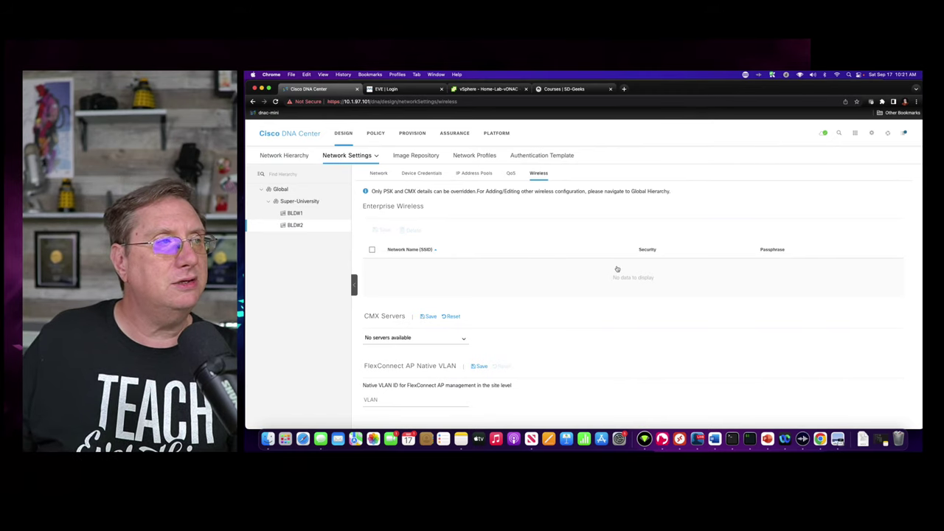
pyautogui.click(383, 135)
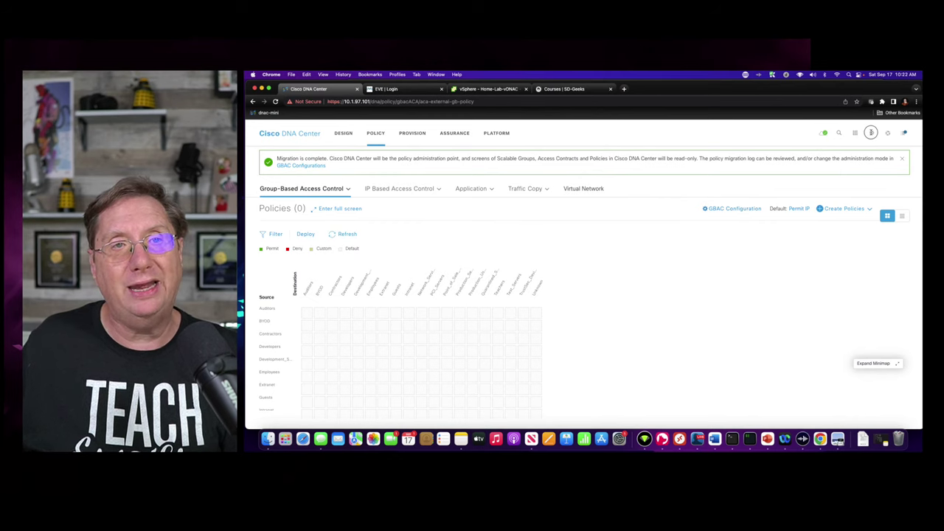
# - Review the System 360 health overview, confirming ISE is available
pyautogui.click(871, 132)
pyautogui.click(836, 173)
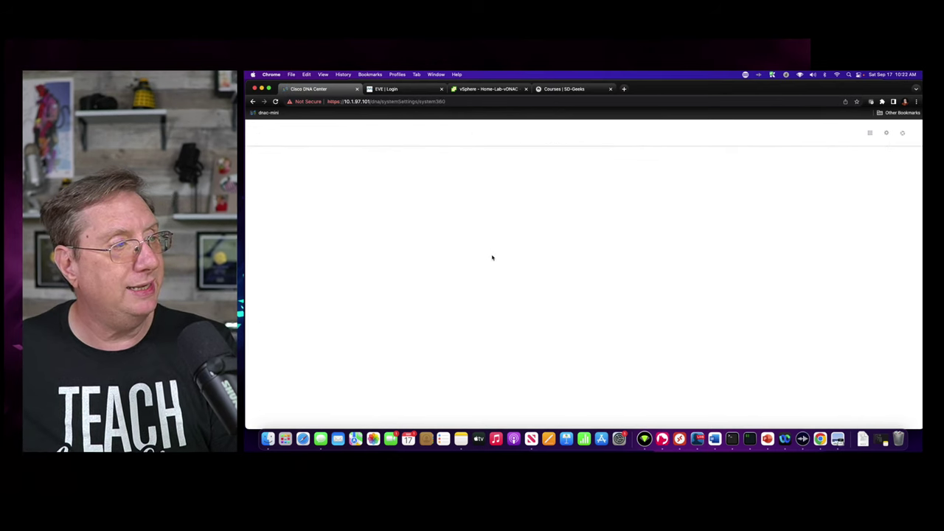
pyautogui.scroll(-3, 584, 290)
pyautogui.scroll(-1, 584, 291)
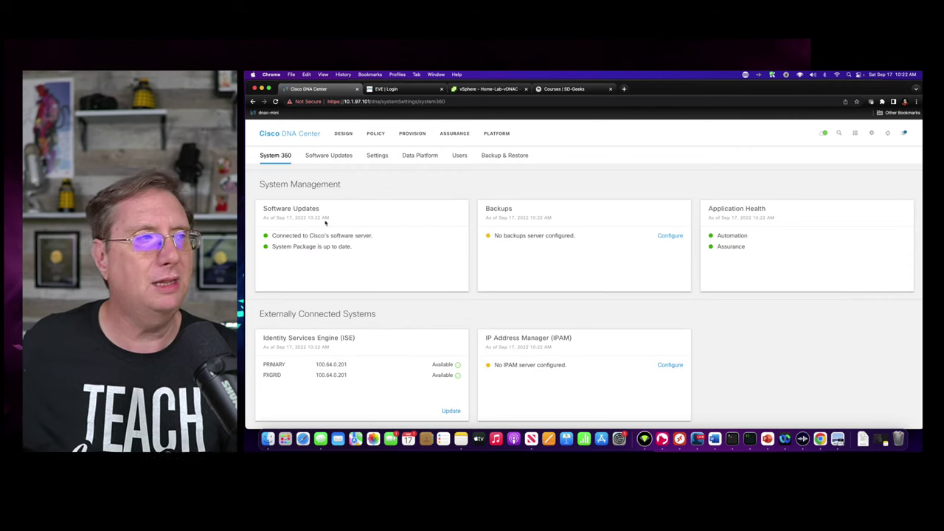
# - Launch a vSphere web console for the cp-border-1 virtual machine
pyautogui.click(481, 89)
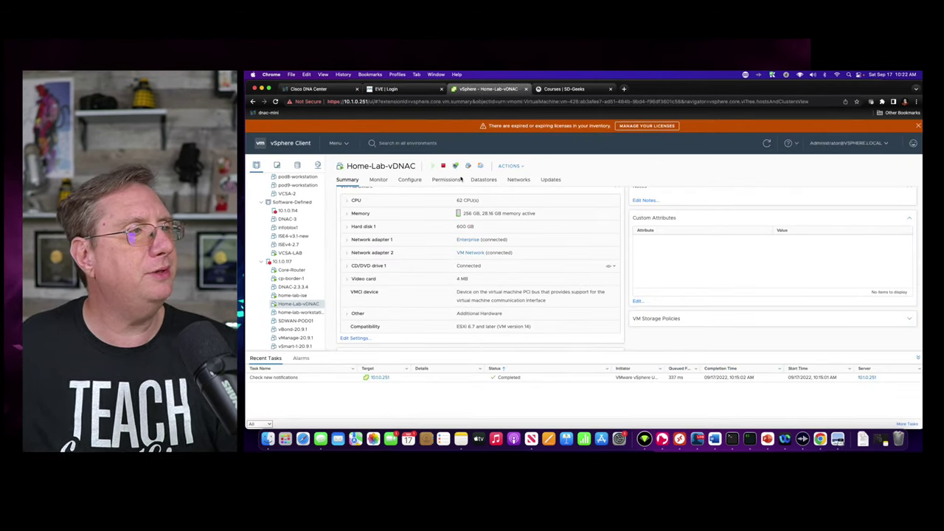
pyautogui.click(288, 279)
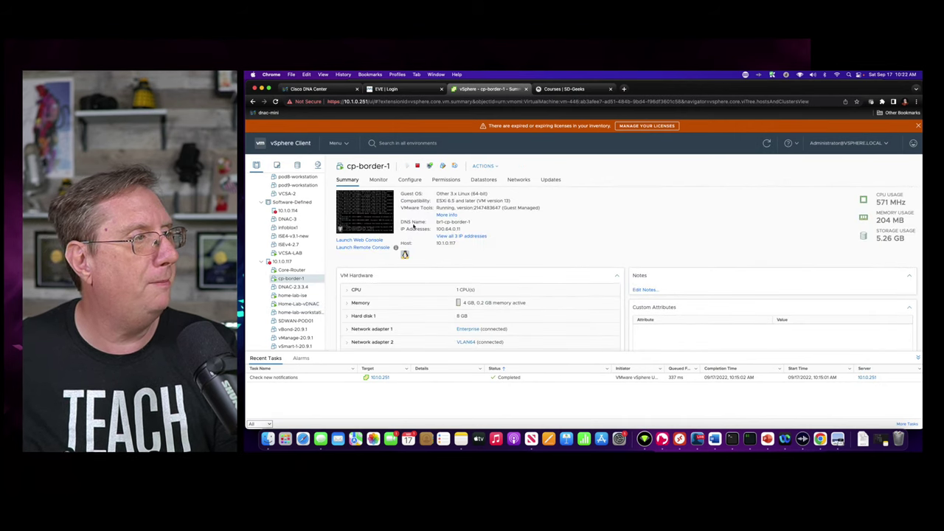
pyautogui.click(395, 249)
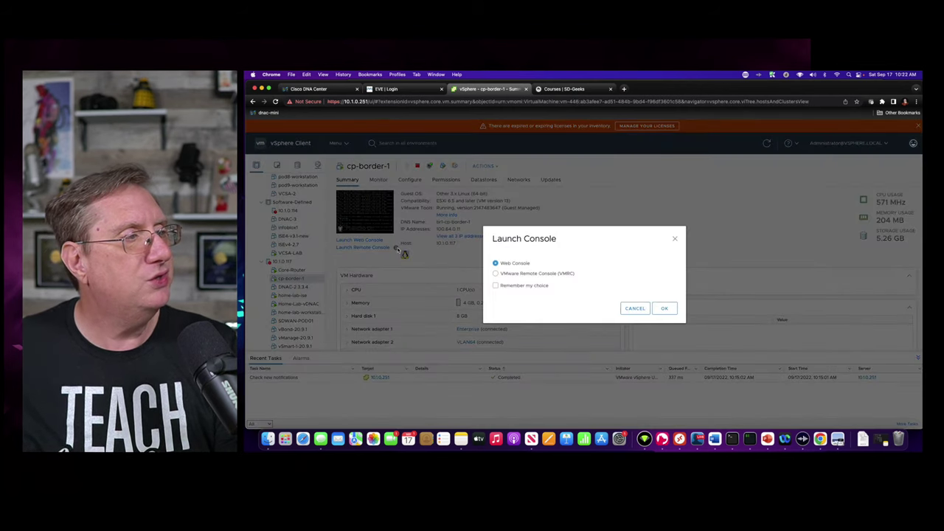
pyautogui.click(663, 308)
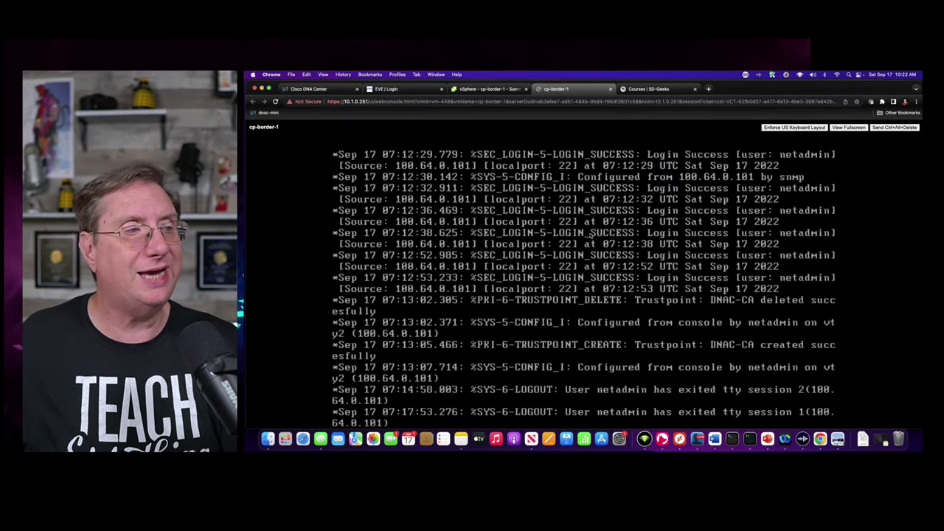
# - Enter privileged mode on br1-cp-border-1 with the enable password and run show ip int brief
pyautogui.press('Return')
pyautogui.press('Return')
pyautogui.press('Return')
pyautogui.press('Return')
pyautogui.press('Return')
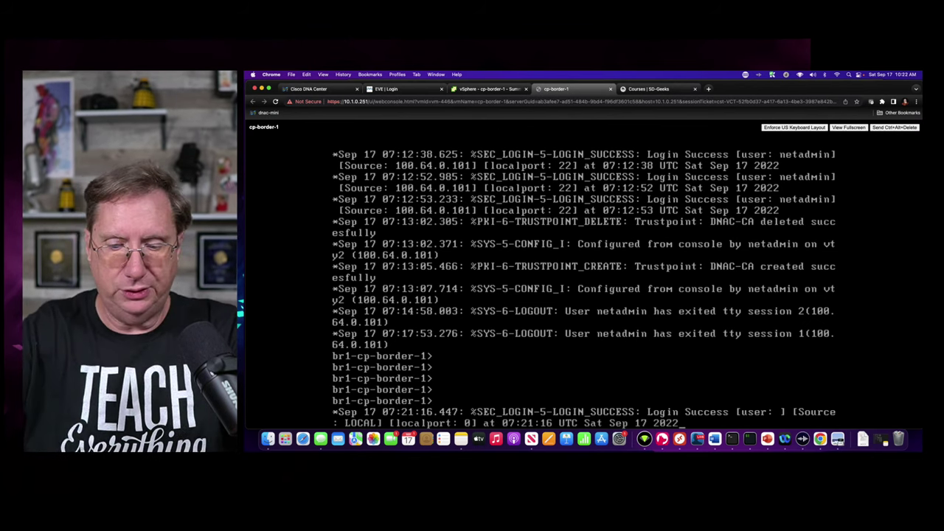
pyautogui.press('Return')
pyautogui.press('Return')
pyautogui.press('Return')
pyautogui.write('en')
pyautogui.press('Return')
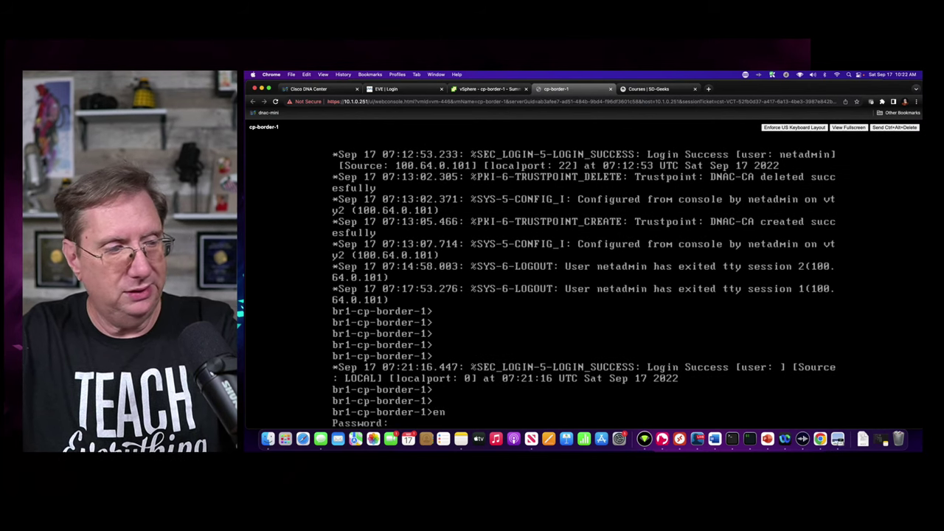
pyautogui.press('Return')
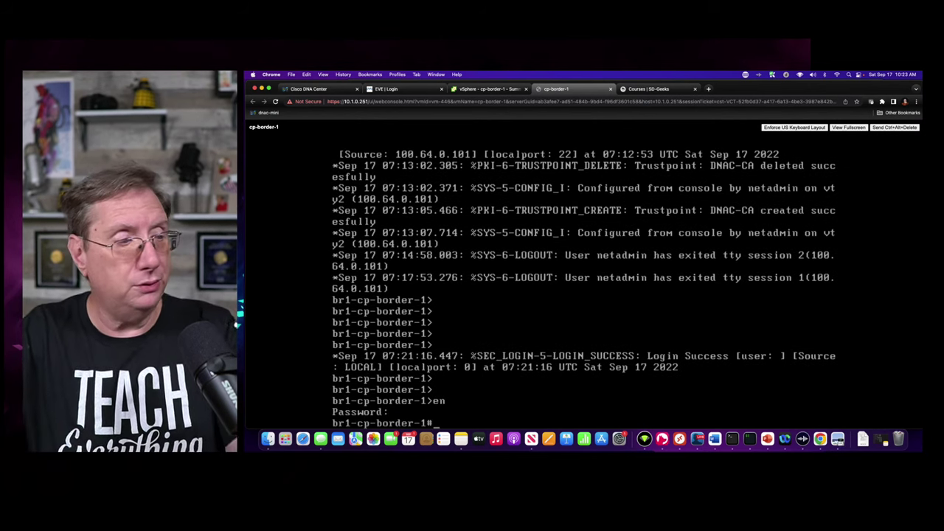
pyautogui.write('show ip')
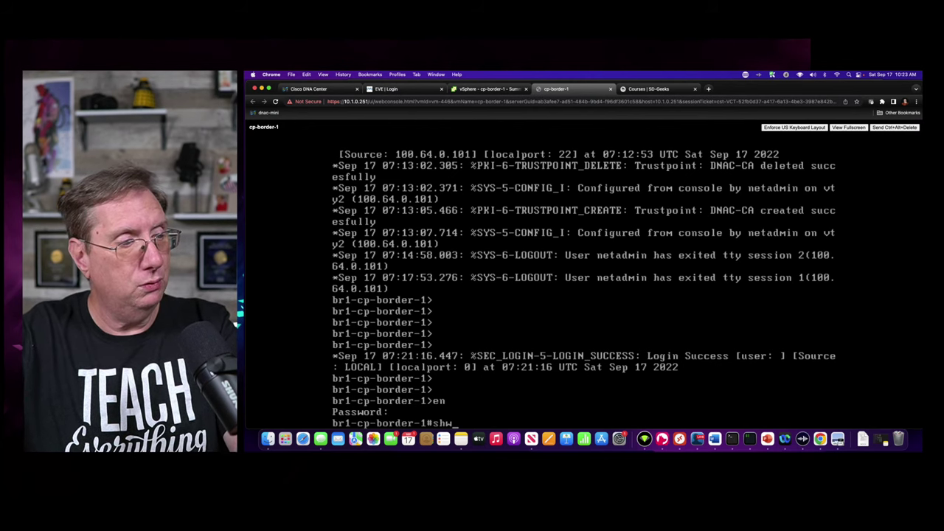
pyautogui.write(' int br')
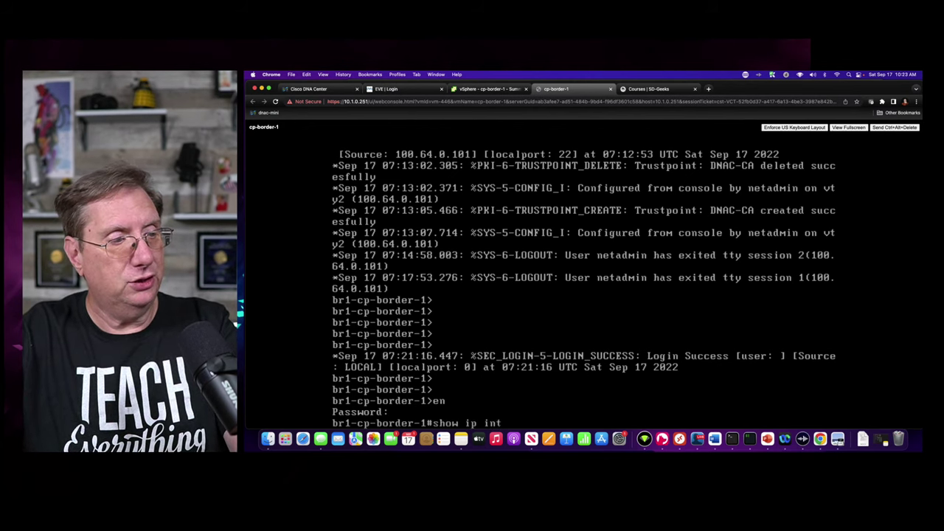
pyautogui.press('Tab')
pyautogui.press('Return')
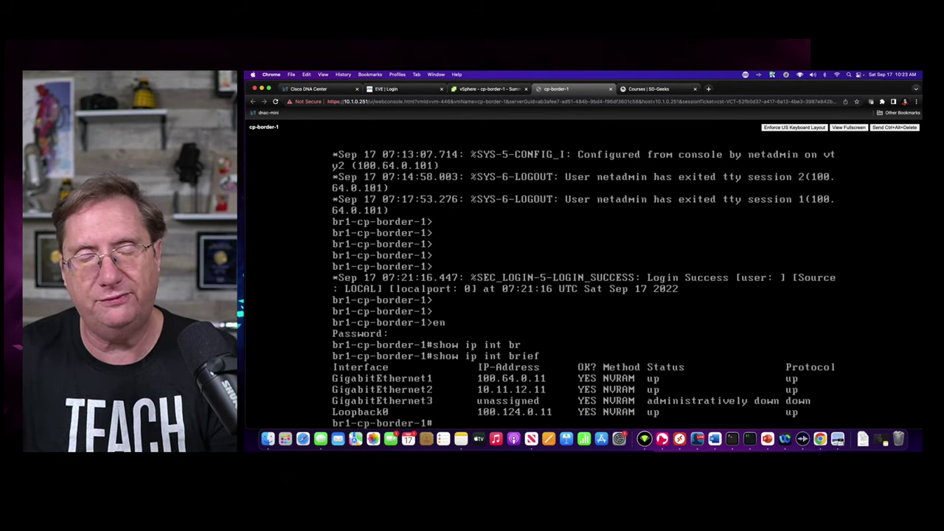
# - List the router's OSPF neighbors with show ip ospf neighbor
pyautogui.write('show ')
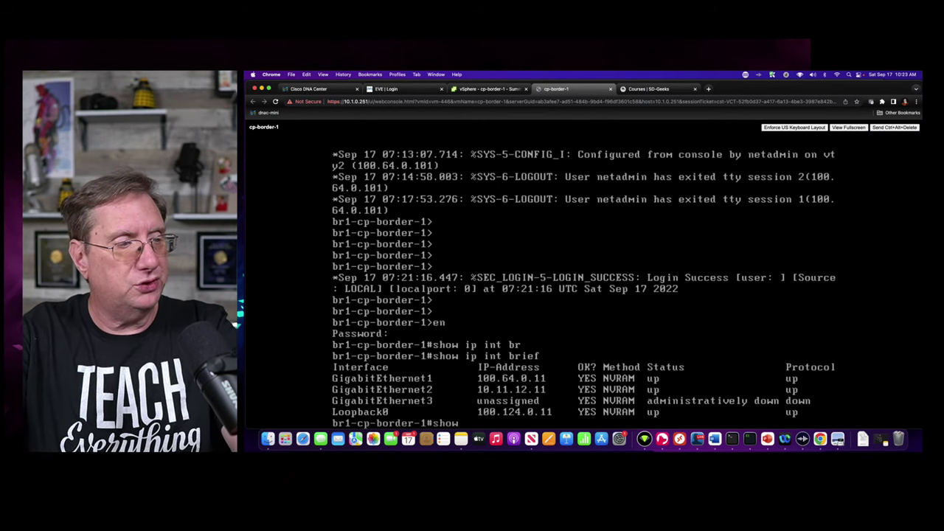
pyautogui.write('i')
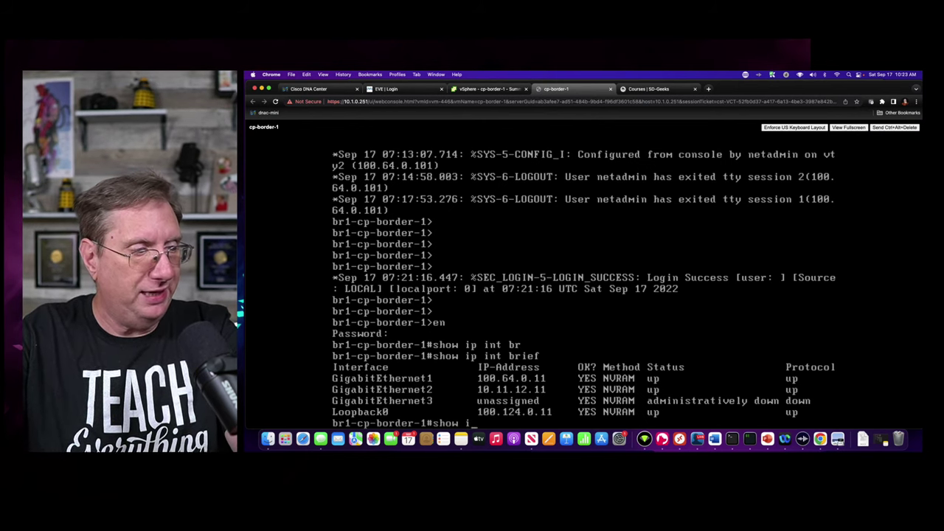
pyautogui.write('p ospf ne')
pyautogui.press('Tab')
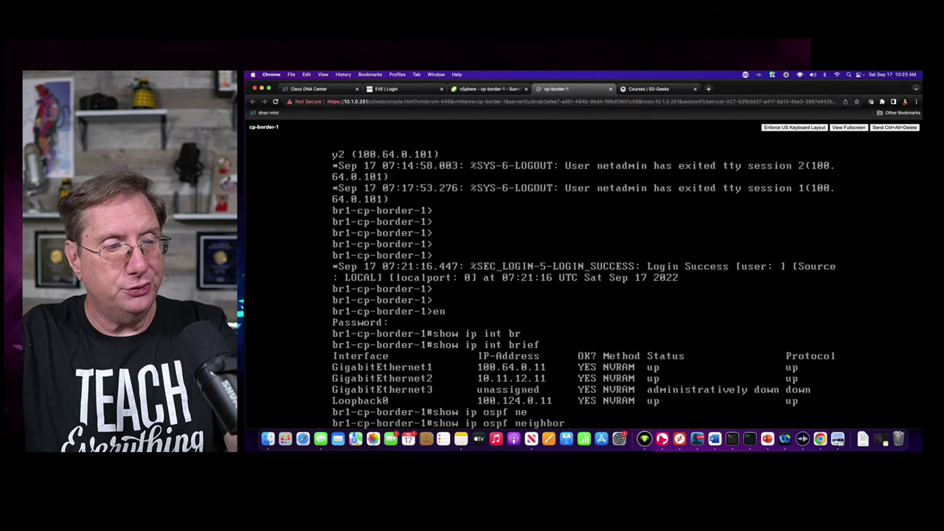
pyautogui.press('Return')
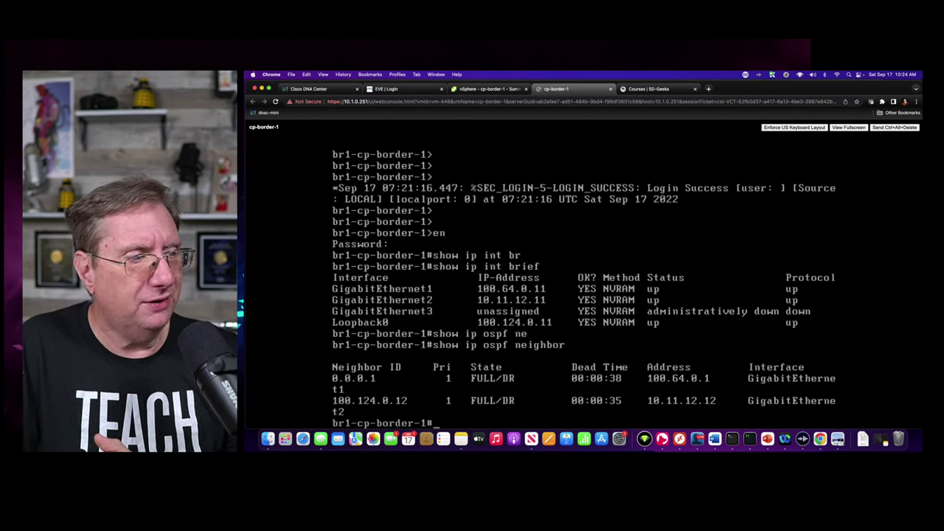
# - Check the AAA lines of the running config with show run | inc aaa
pyautogui.write('show ')
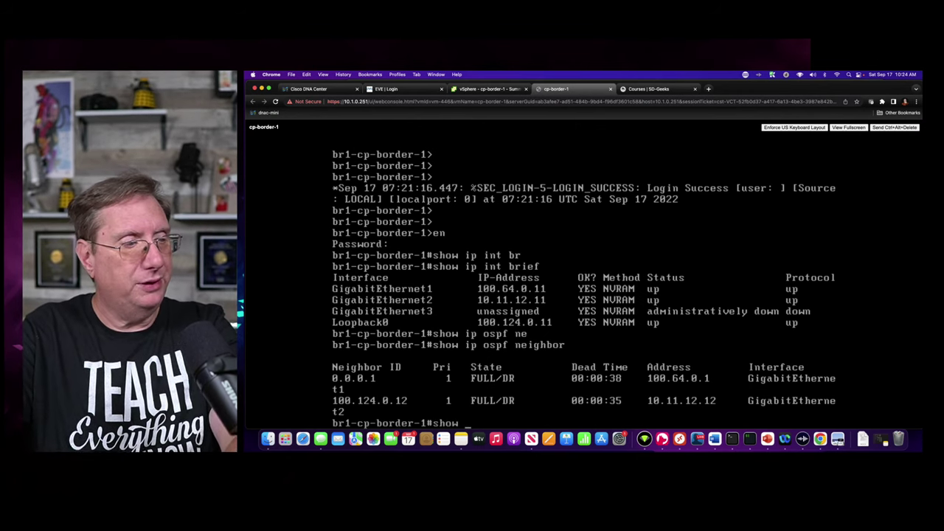
pyautogui.write('run | ')
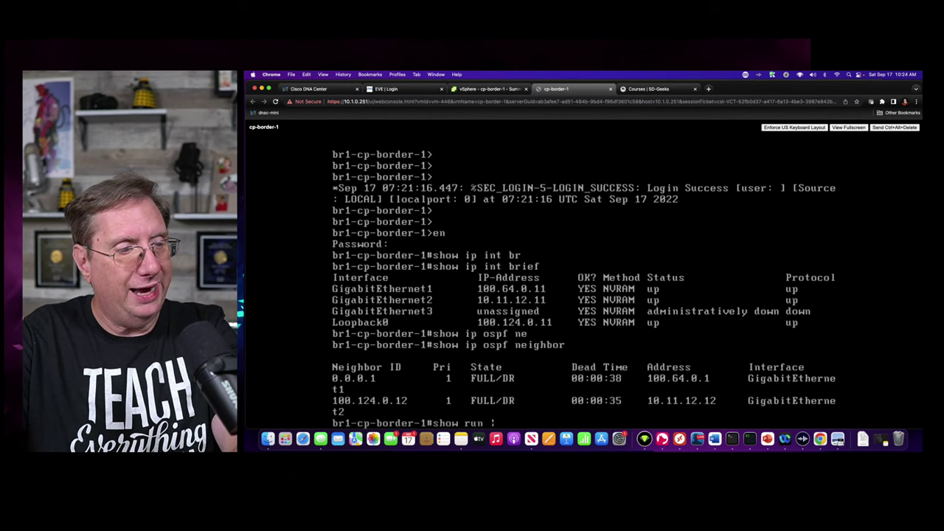
pyautogui.write('inc a')
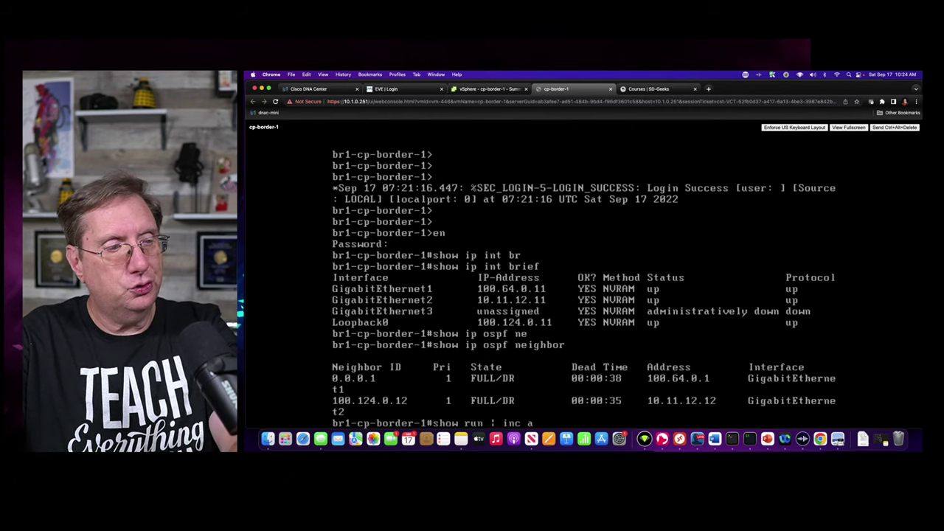
pyautogui.write('aa')
pyautogui.press('Return')
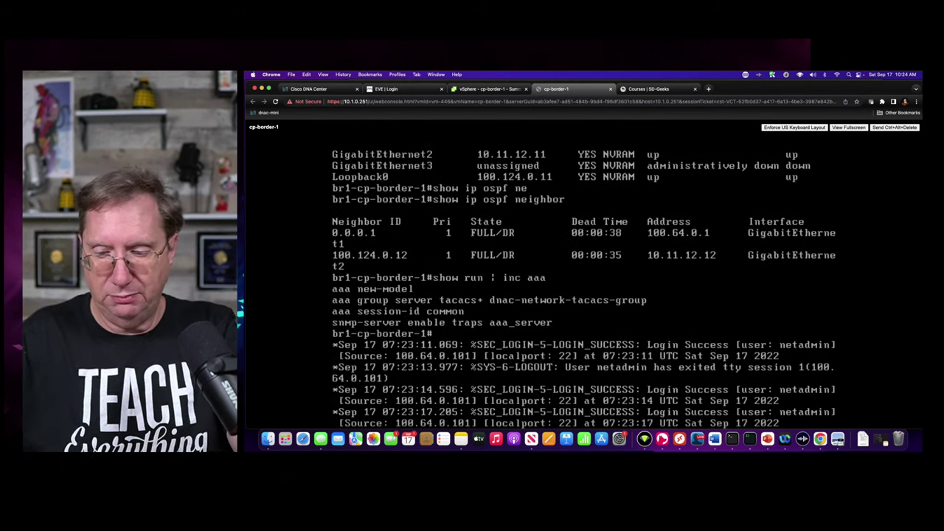
pyautogui.press('Return')
pyautogui.press('Return')
pyautogui.press('Return')
pyautogui.press('Return')
# - Display the running config's BGP and LISP sections with show run | sec bgp and sec lisp
pyautogui.write('show ')
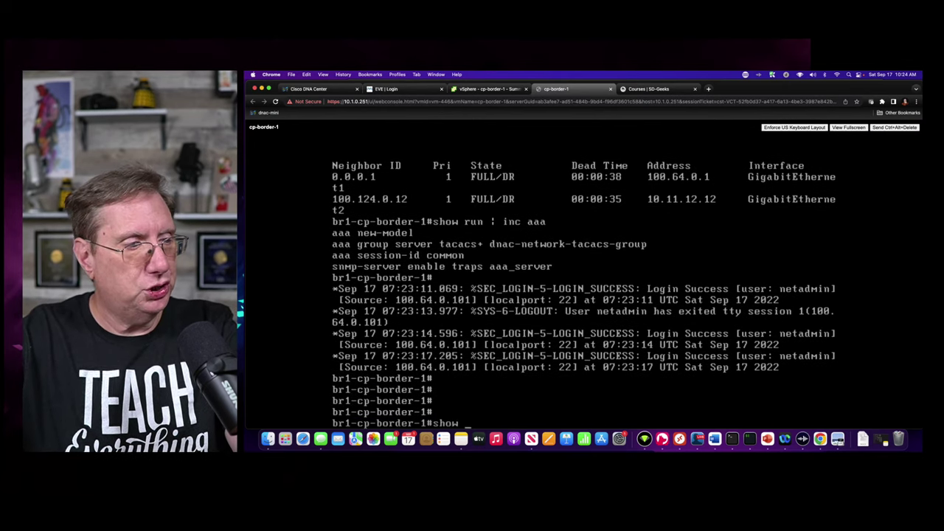
pyautogui.write('run | inc')
pyautogui.press('BackSpace')
pyautogui.press('BackSpace')
pyautogui.press('BackSpace')
pyautogui.press('BackSpace')
pyautogui.press('BackSpace')
pyautogui.press('BackSpace')
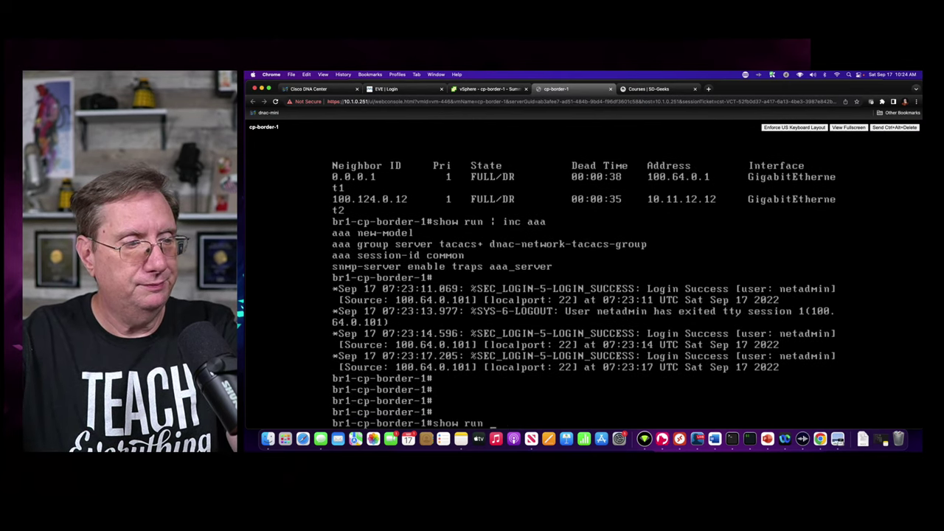
pyautogui.write('| inc')
pyautogui.press('BackSpace')
pyautogui.press('BackSpace')
pyautogui.press('BackSpace')
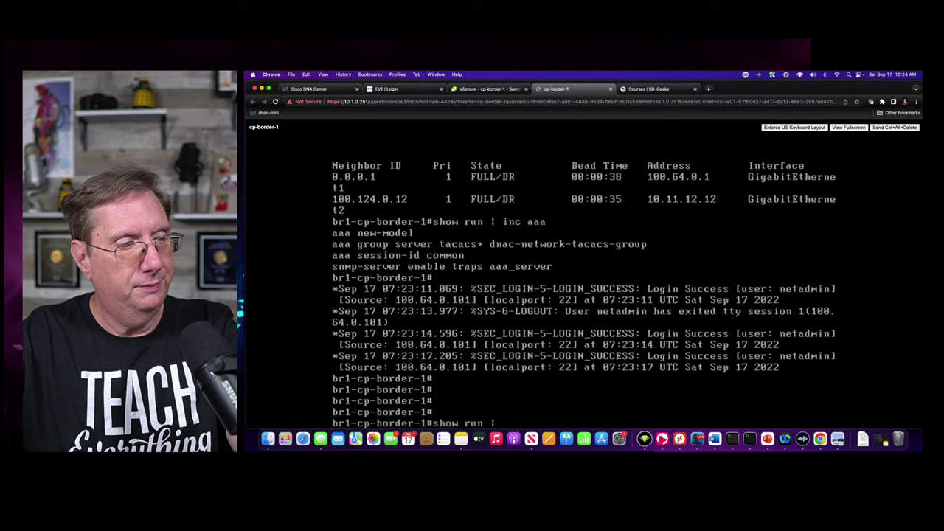
pyautogui.write('sec bgp')
pyautogui.press('Return')
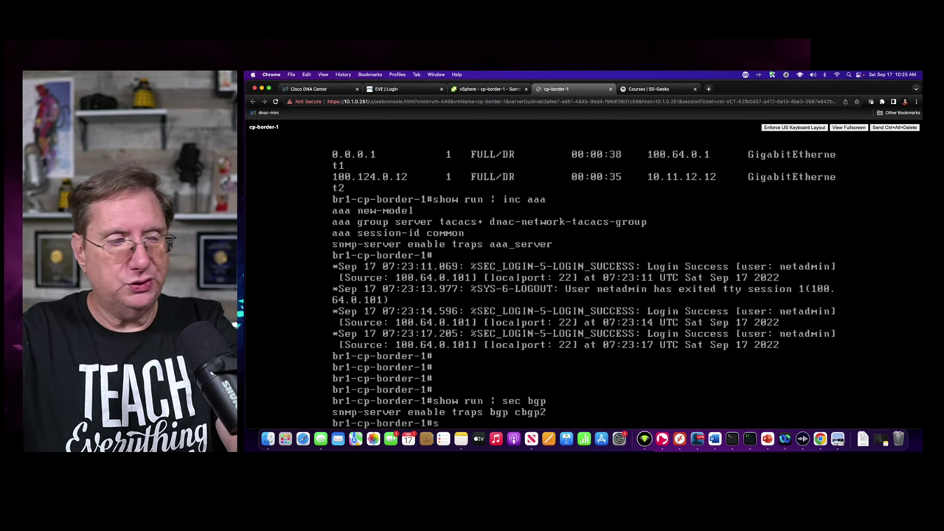
pyautogui.write('show run | sec lisp')
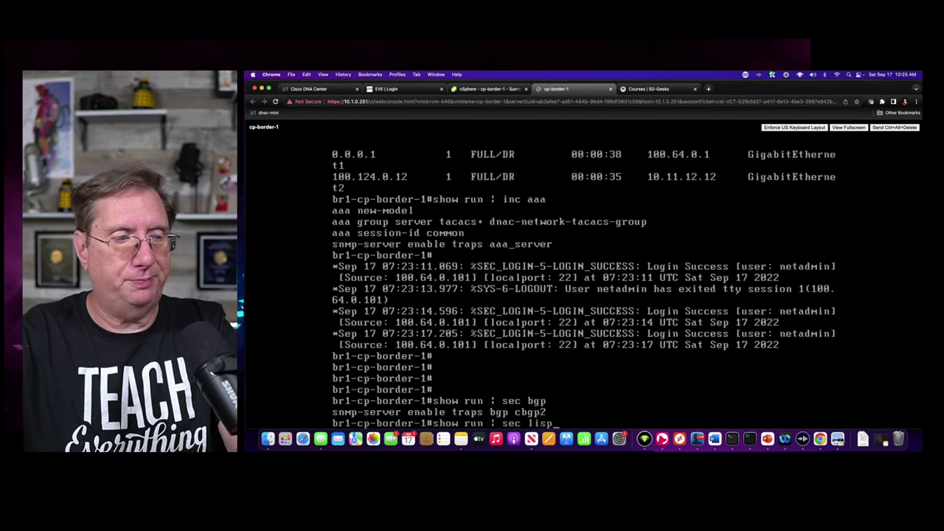
pyautogui.press('Return')
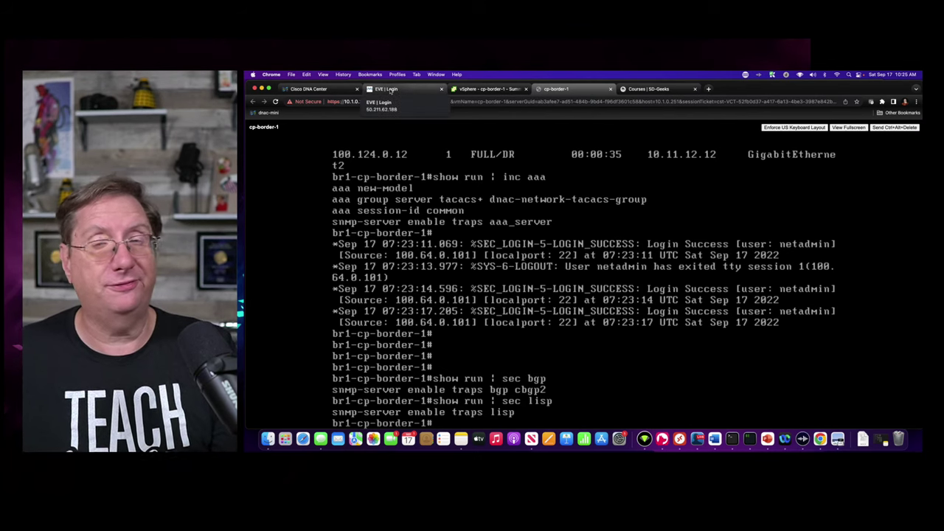
# - Back in DNA Center, list Provision's Unassigned Devices and select both br1-cp-border-1 and br1-edge-1
pyautogui.click(308, 88)
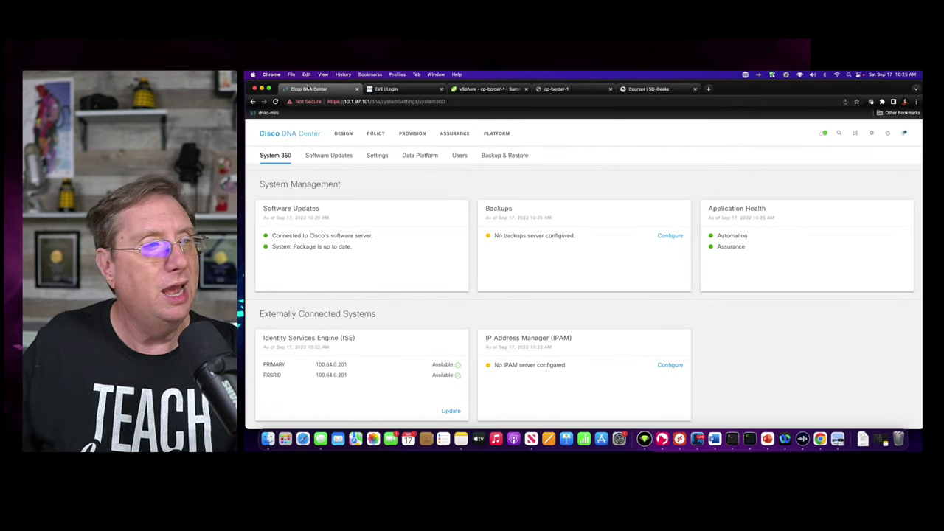
pyautogui.click(411, 133)
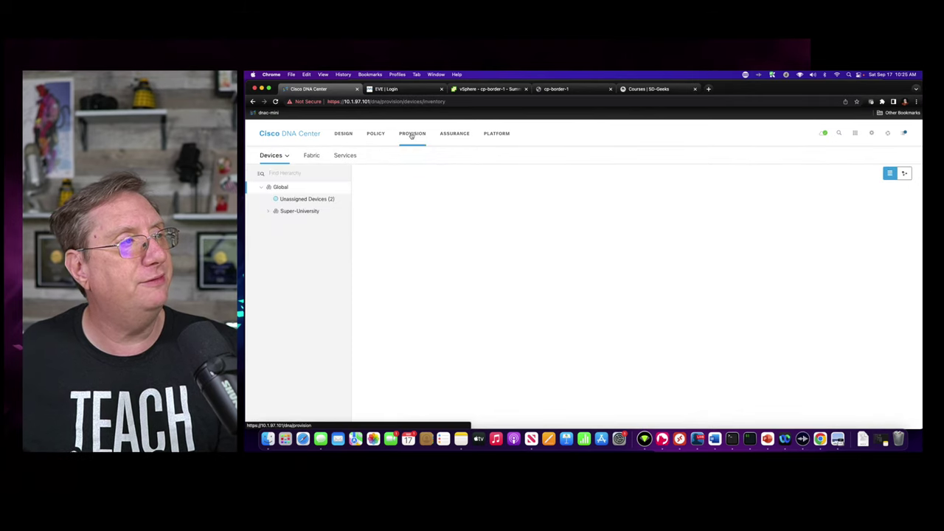
pyautogui.click(299, 201)
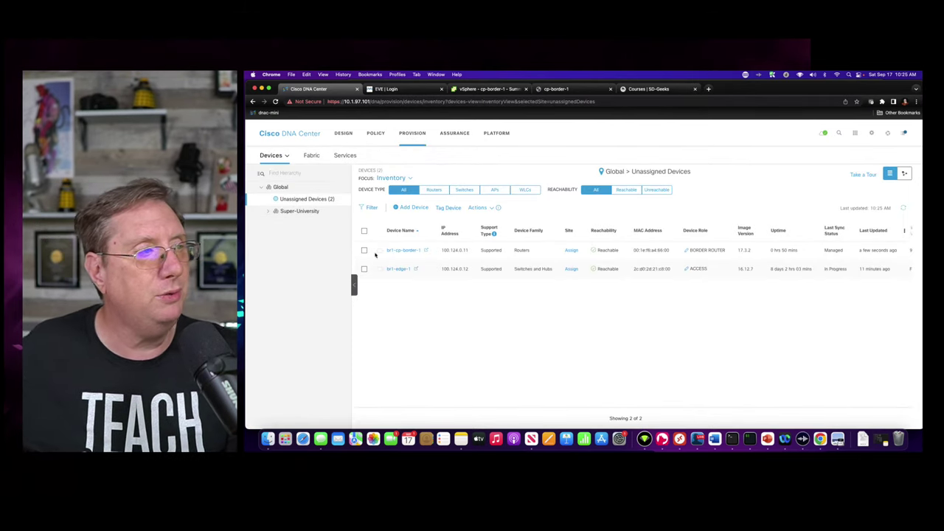
pyautogui.click(364, 231)
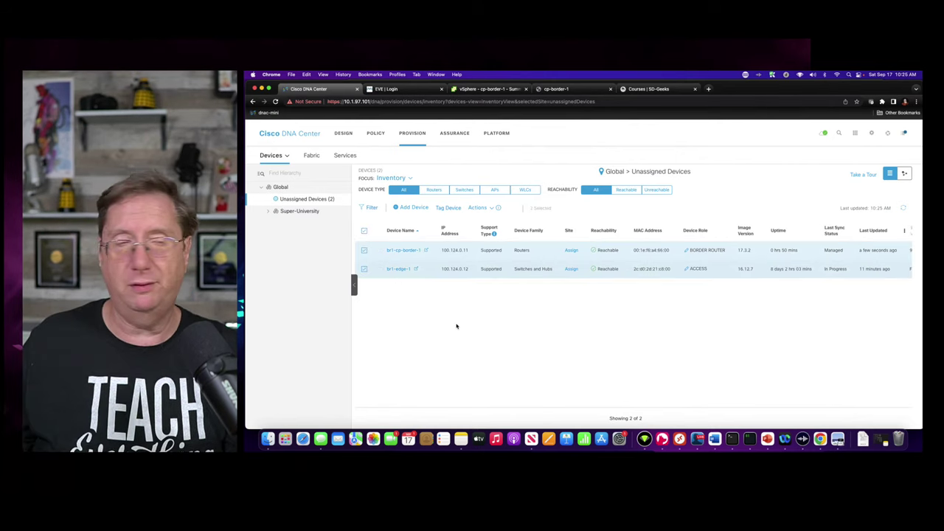
# - Assign br1-cp-border-1 and br1-edge-1 together to Global/Super-University/BLD#1 with Apply to All
pyautogui.click(480, 208)
pyautogui.click(481, 209)
pyautogui.click(487, 210)
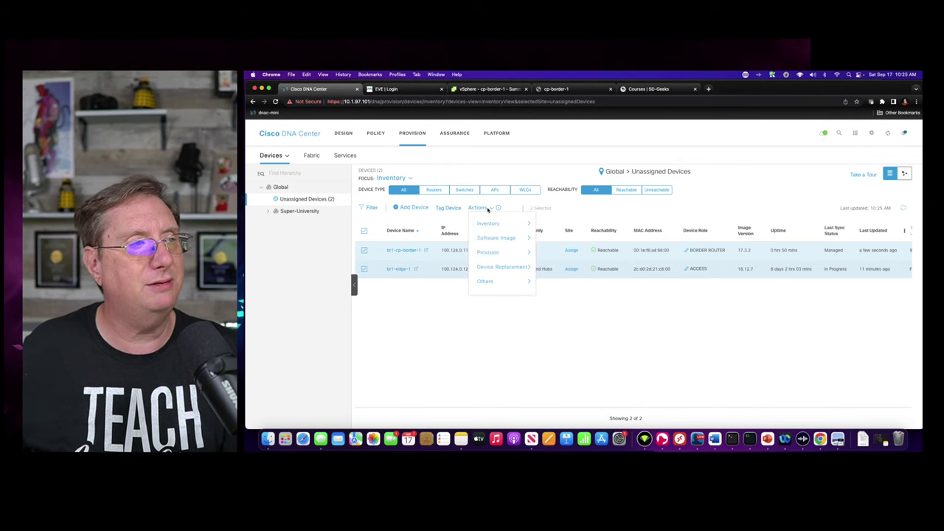
pyautogui.moveTo(489, 224)
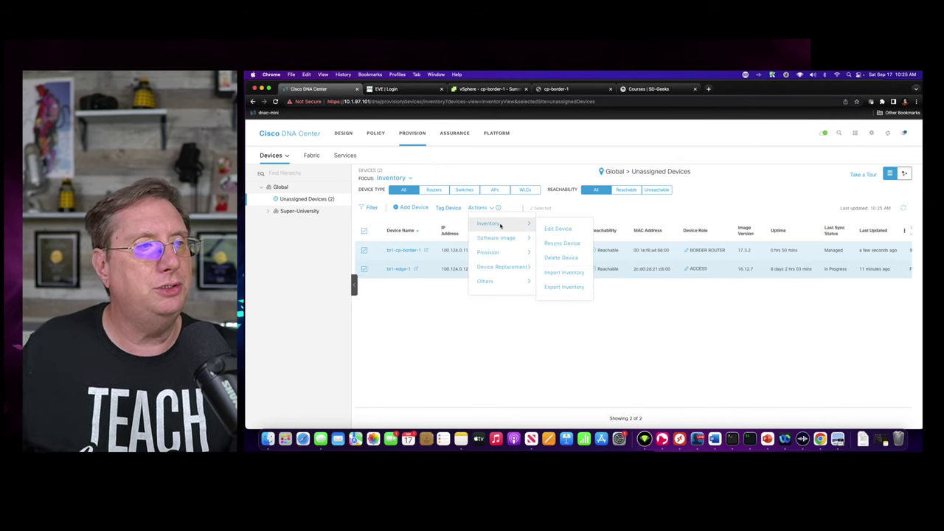
pyautogui.moveTo(490, 252)
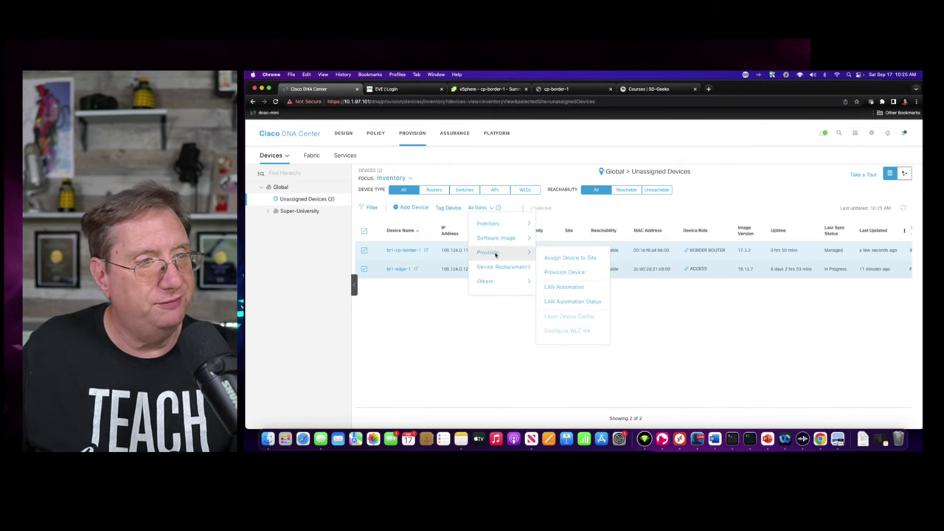
pyautogui.click(566, 259)
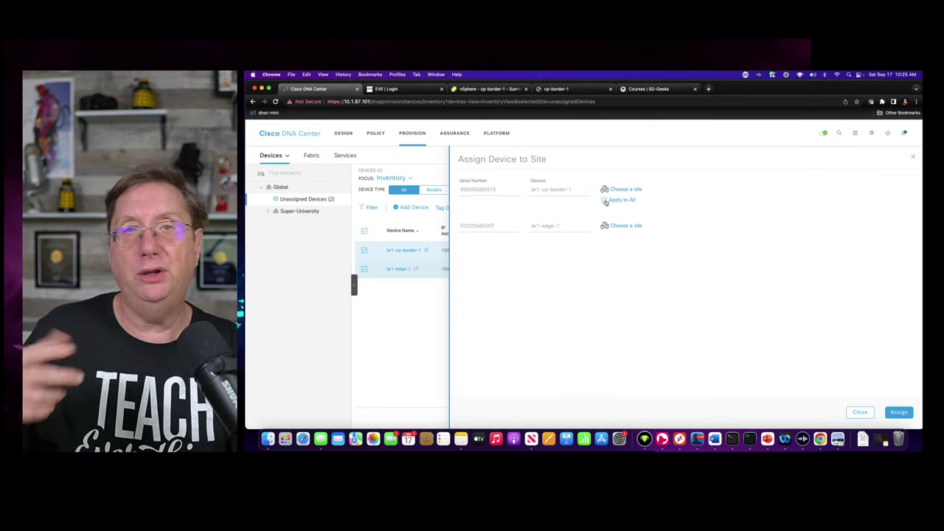
pyautogui.click(605, 200)
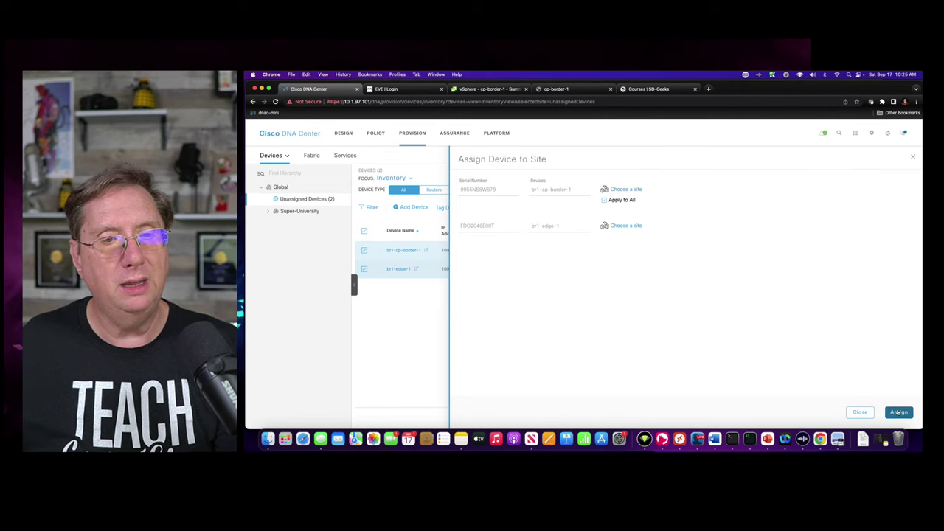
pyautogui.click(624, 190)
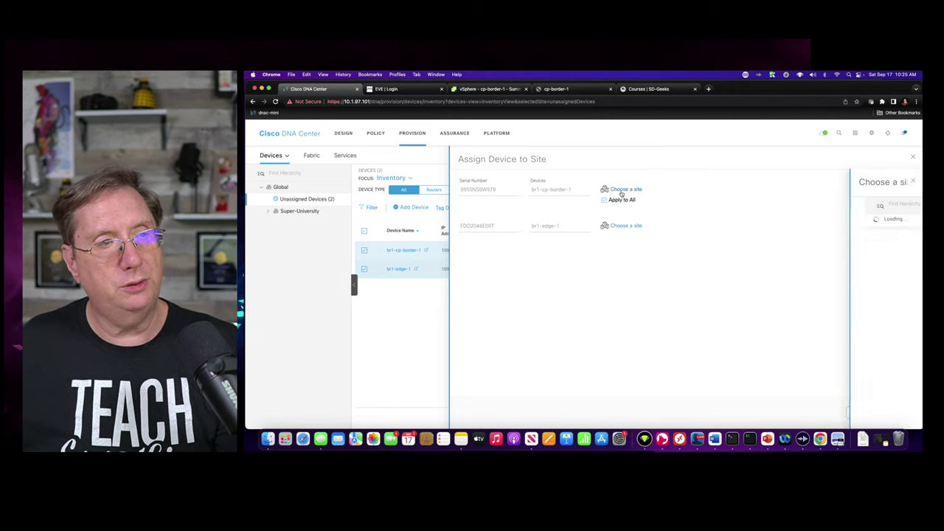
pyautogui.click(724, 231)
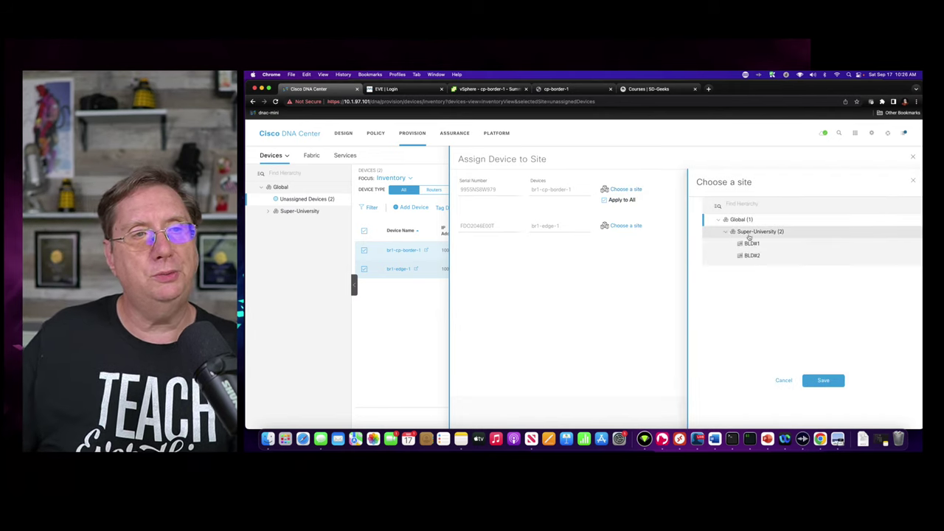
pyautogui.click(753, 246)
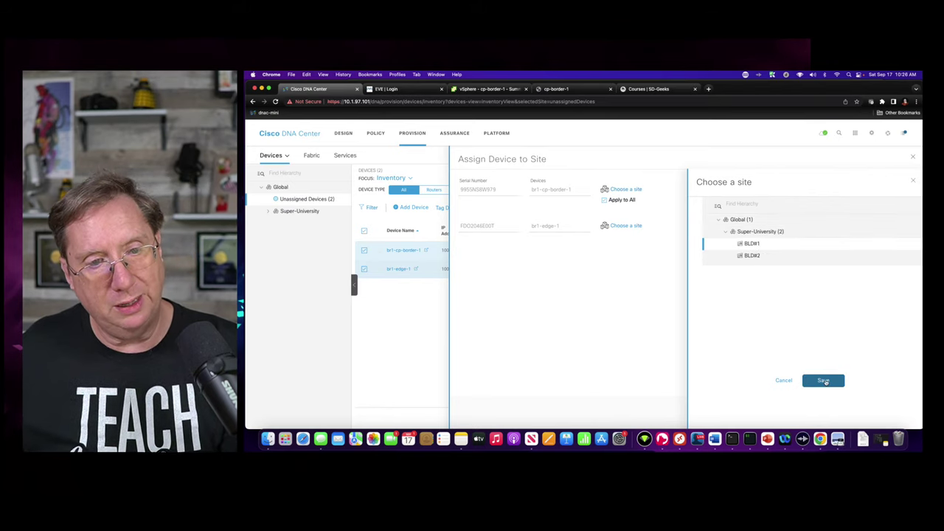
pyautogui.click(826, 381)
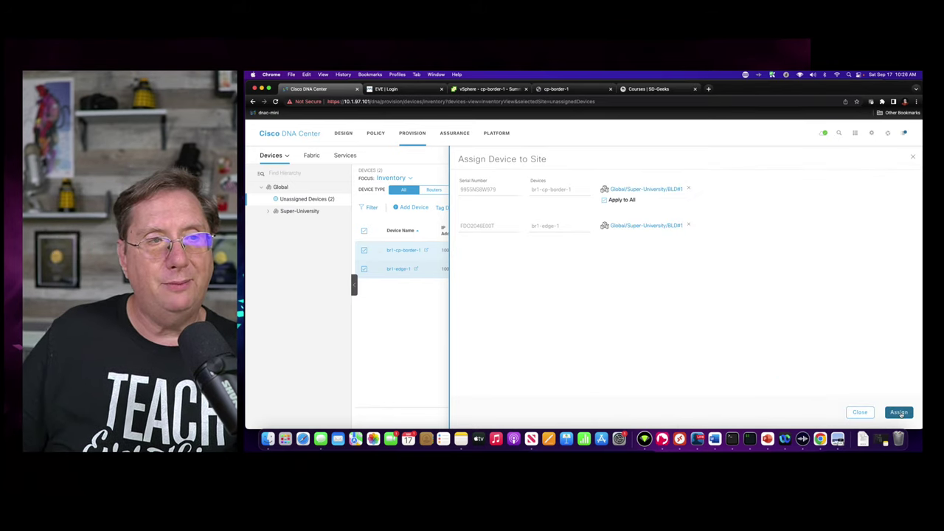
pyautogui.click(901, 414)
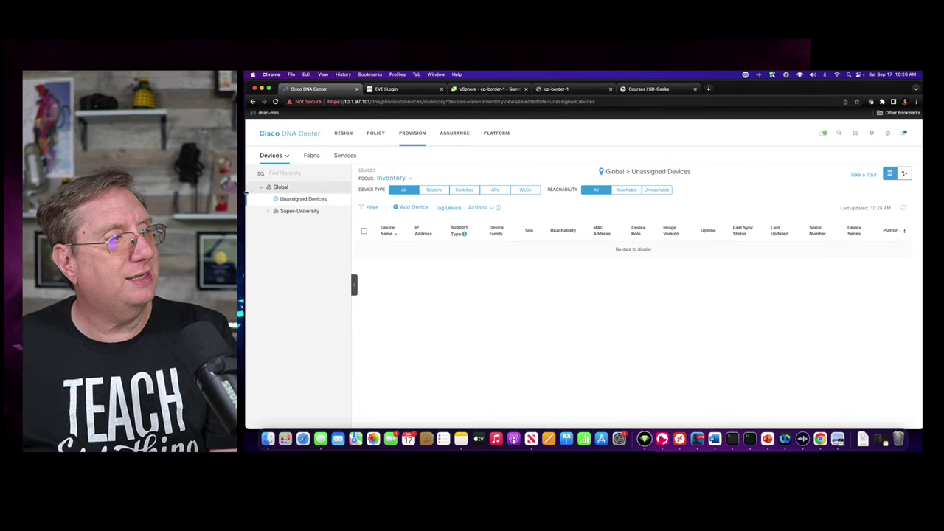
# - Check that BLD#1 under Super-University lists both devices, then view the fabrics list
pyautogui.click(268, 212)
pyautogui.click(294, 222)
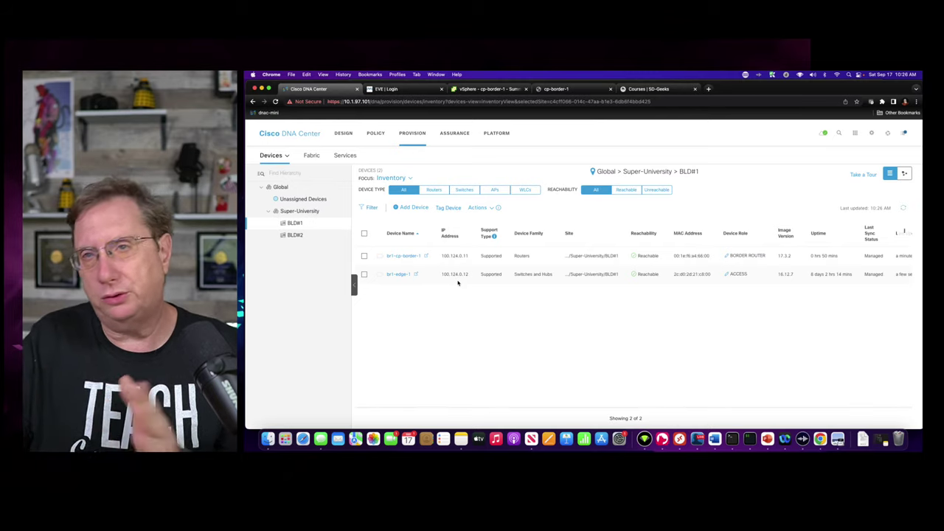
pyautogui.click(310, 155)
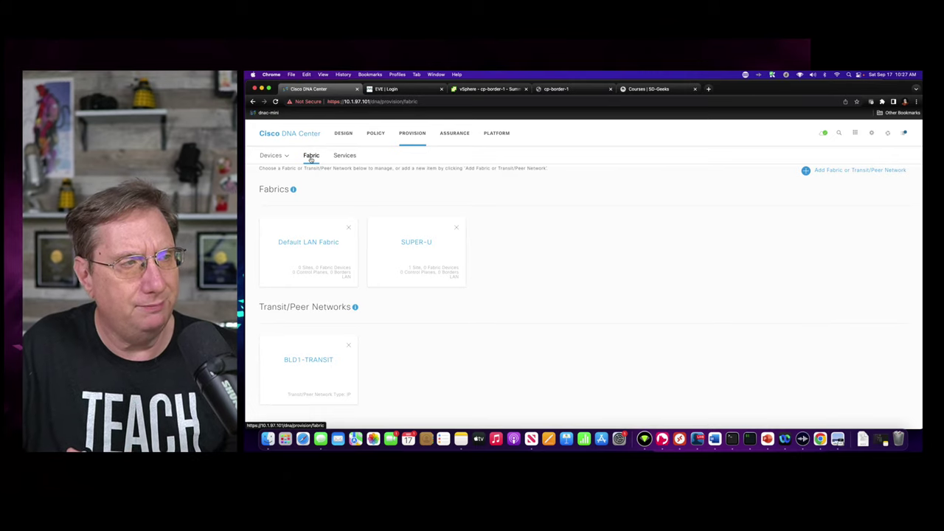
# - Open the SUPER-U fabric's BLD#1 site topology and inspect br1-cp-border-1's details
pyautogui.click(410, 246)
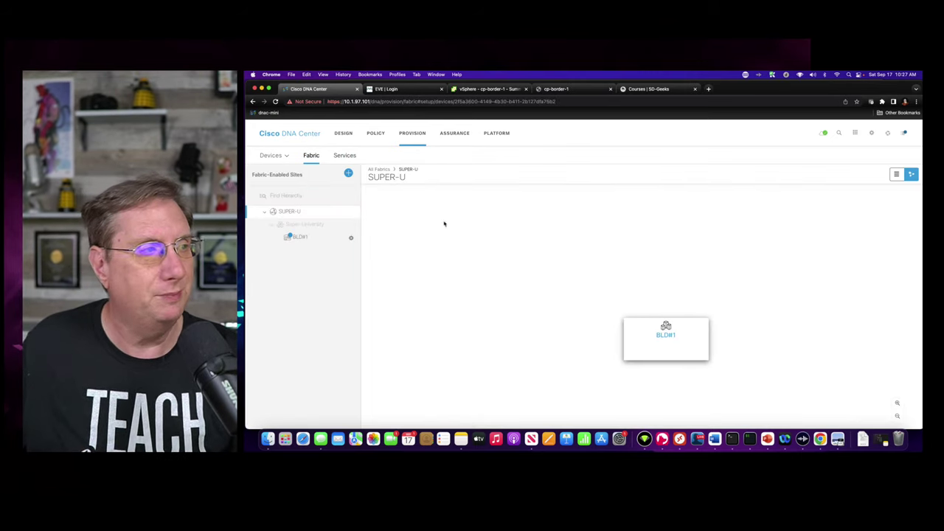
pyautogui.click(667, 337)
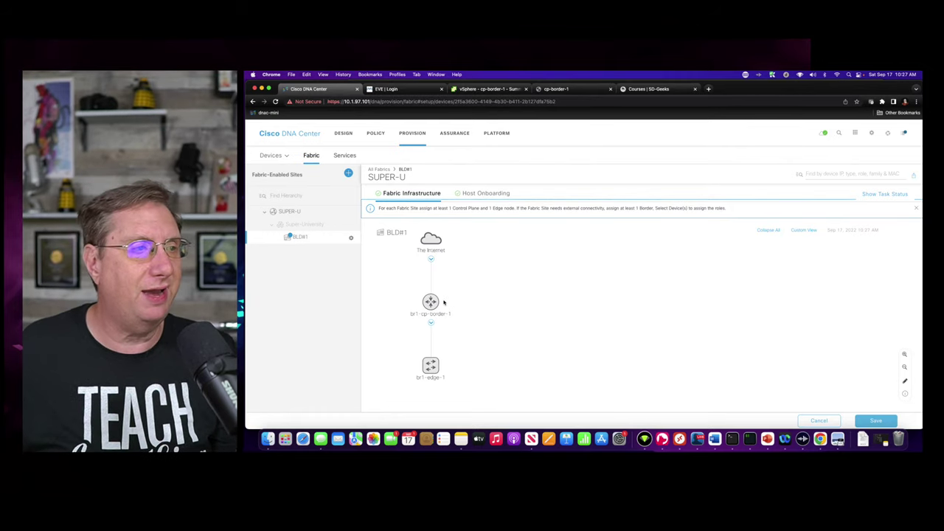
pyautogui.click(430, 302)
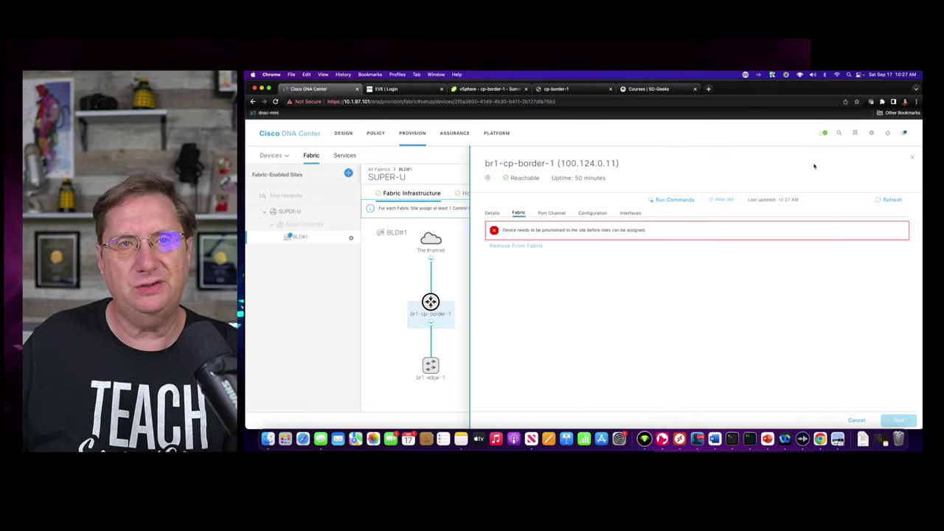
pyautogui.click(913, 157)
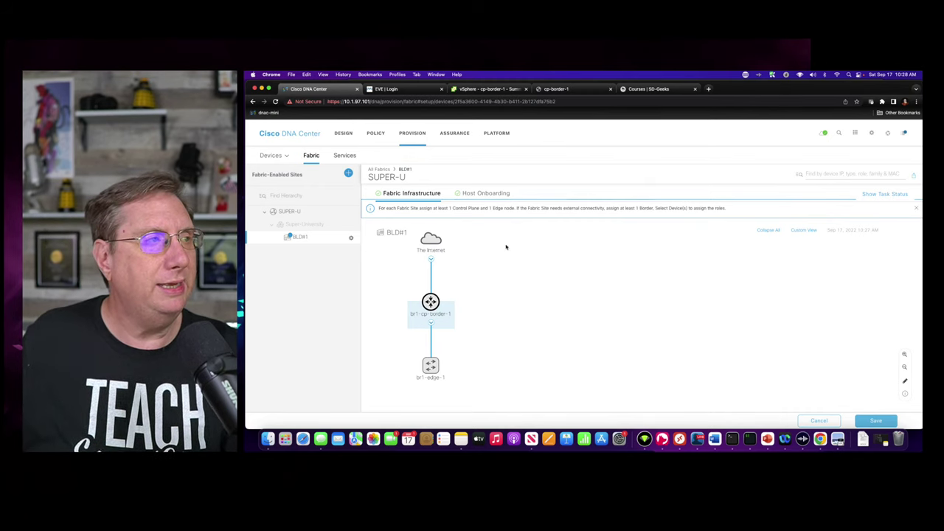
# - Start provisioning br1-cp-border-1 from the device inventory via Provision Device
pyautogui.moveTo(271, 156)
pyautogui.click(281, 175)
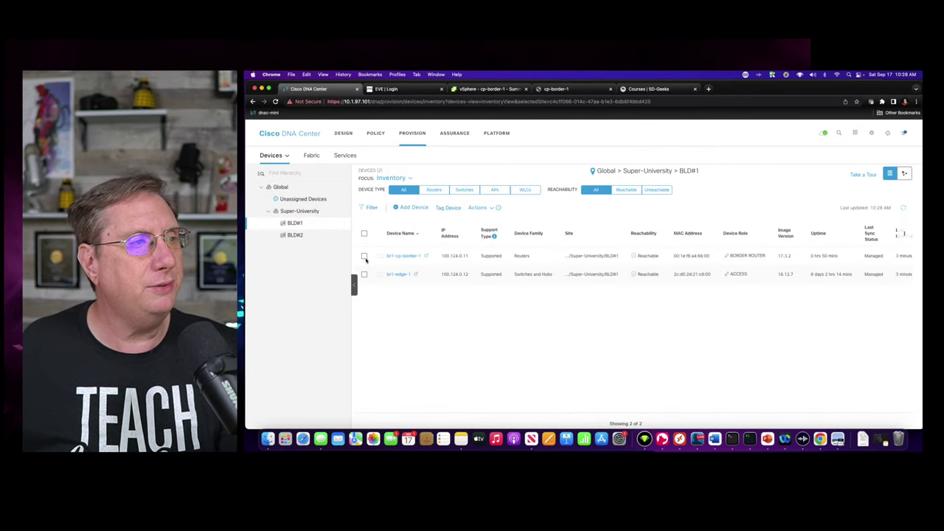
pyautogui.click(363, 256)
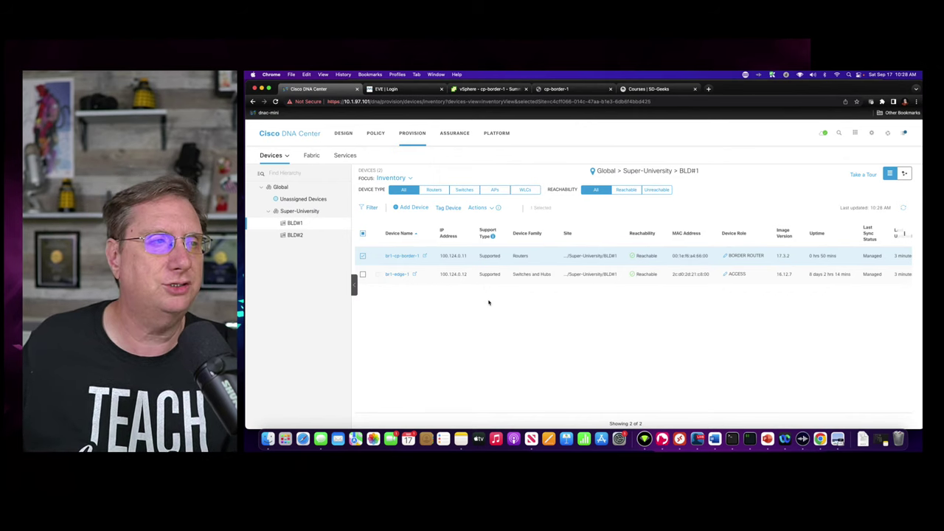
pyautogui.click(490, 208)
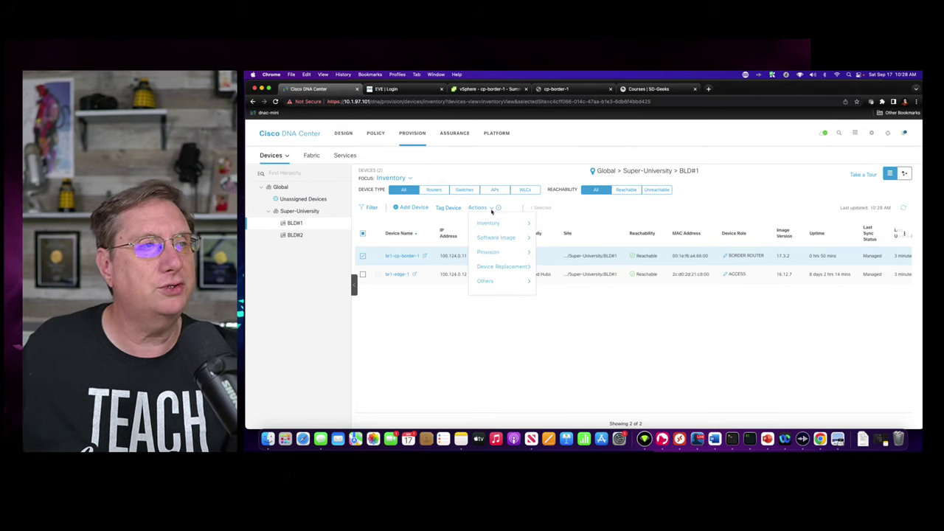
pyautogui.moveTo(498, 252)
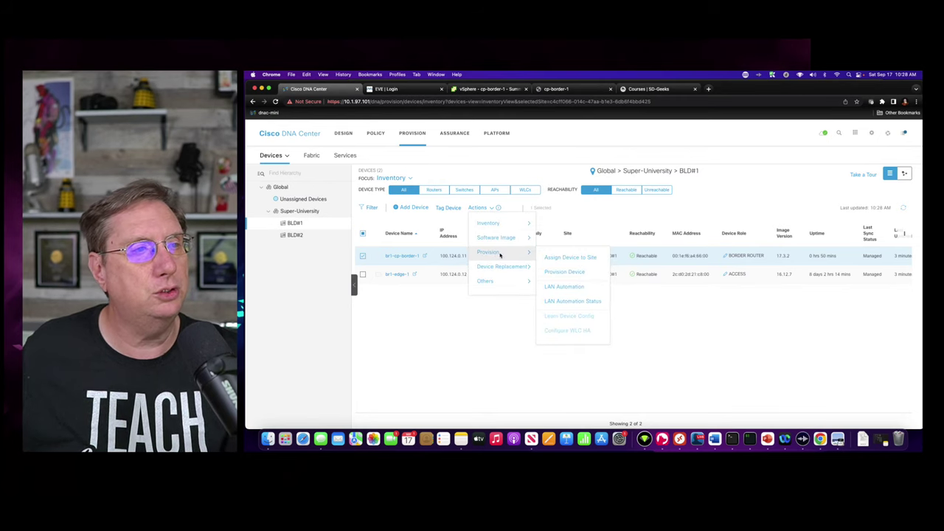
pyautogui.click(565, 273)
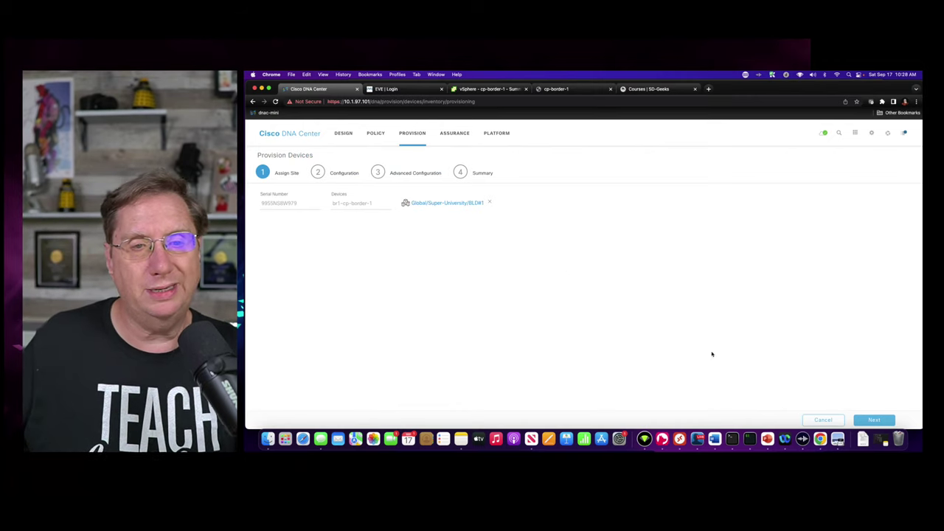
# - Advance the wizard through Configuration and Advanced Configuration to the Summary
pyautogui.click(874, 419)
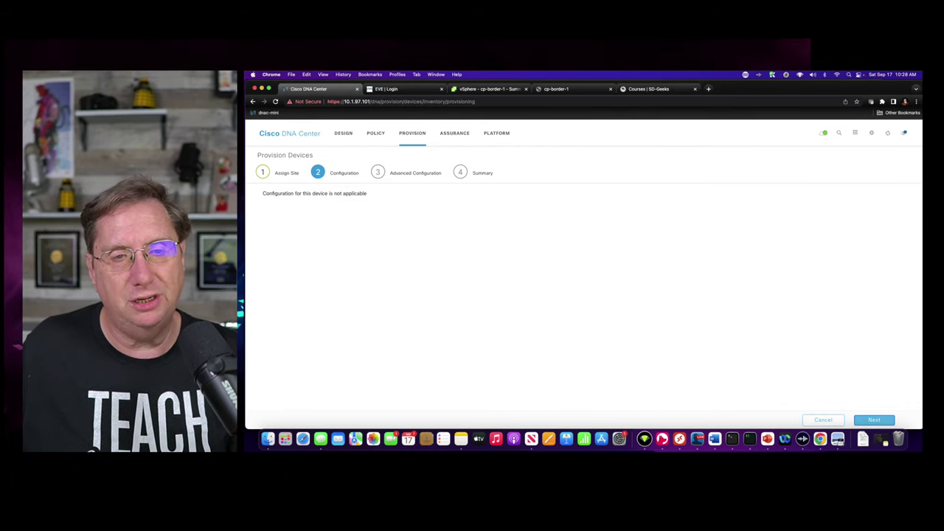
pyautogui.click(874, 420)
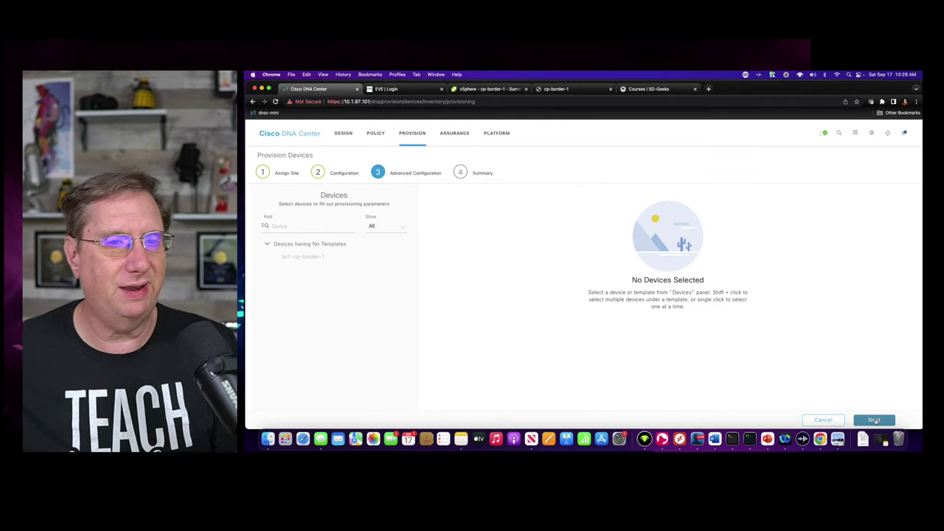
pyautogui.click(875, 421)
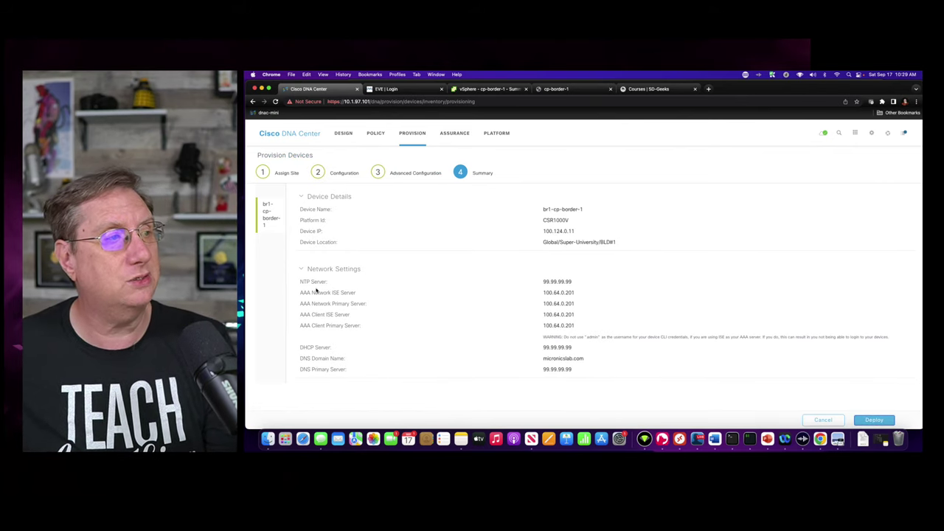
# - Review NTP 99.99.99.99, the ISE AAA server, DHCP and micronicslab.com DNS, then deploy
pyautogui.moveTo(300, 281); pyautogui.dragTo(612, 287)
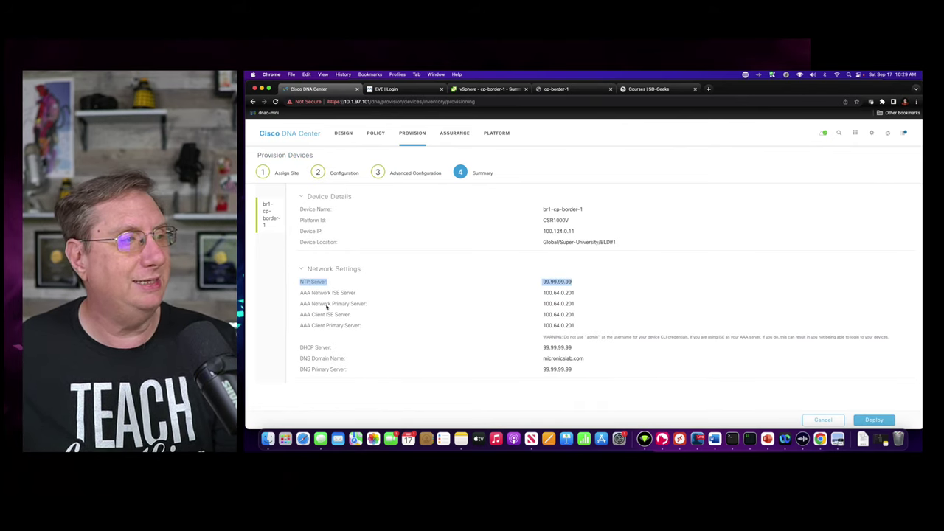
pyautogui.moveTo(296, 293); pyautogui.dragTo(609, 299)
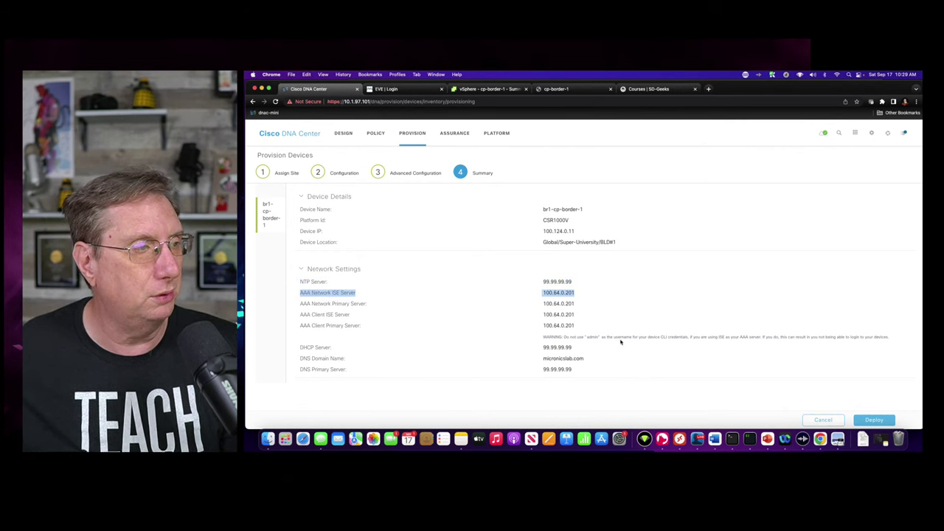
pyautogui.tripleClick(533, 351)
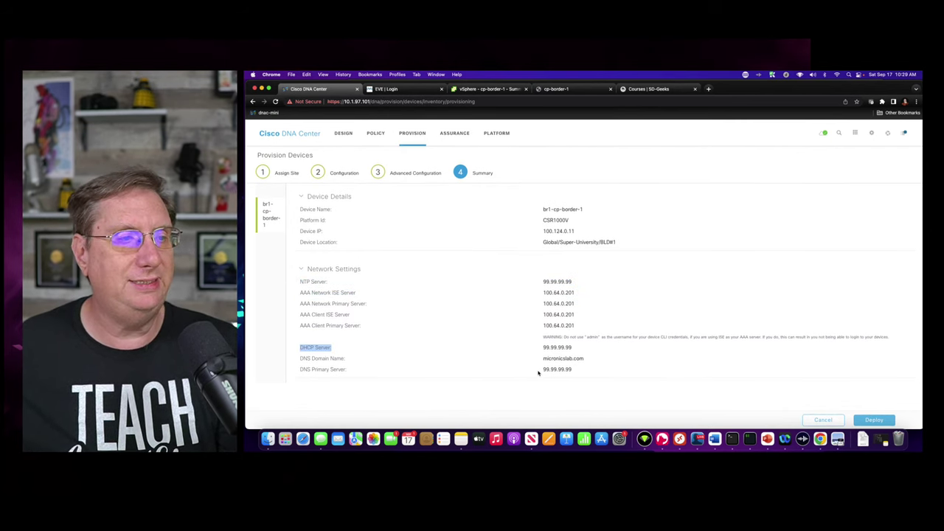
pyautogui.moveTo(542, 359); pyautogui.dragTo(585, 359)
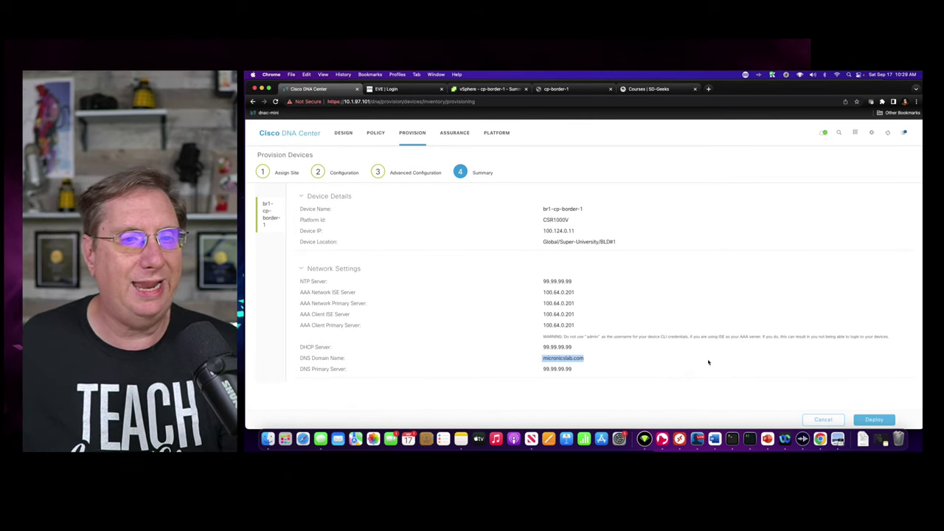
pyautogui.click(875, 420)
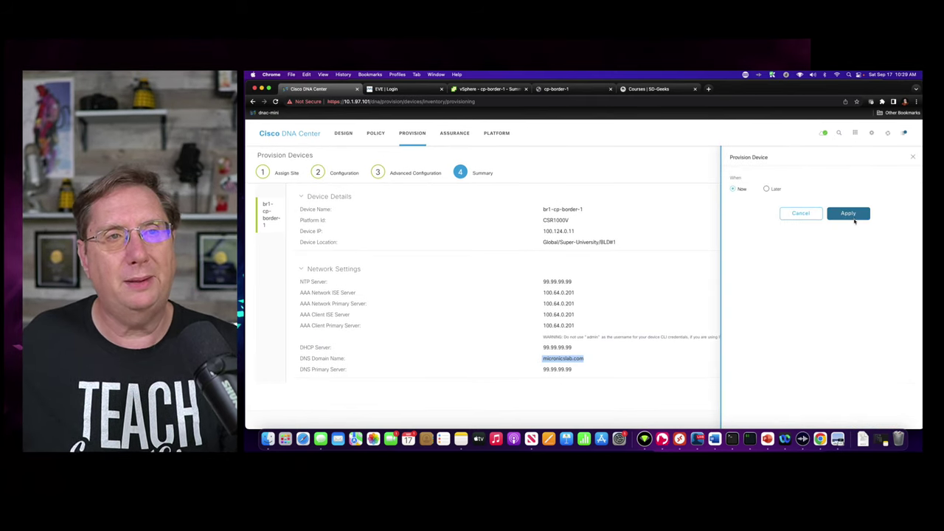
# - Apply the border router's provisioning with 'Now' selected
pyautogui.click(848, 213)
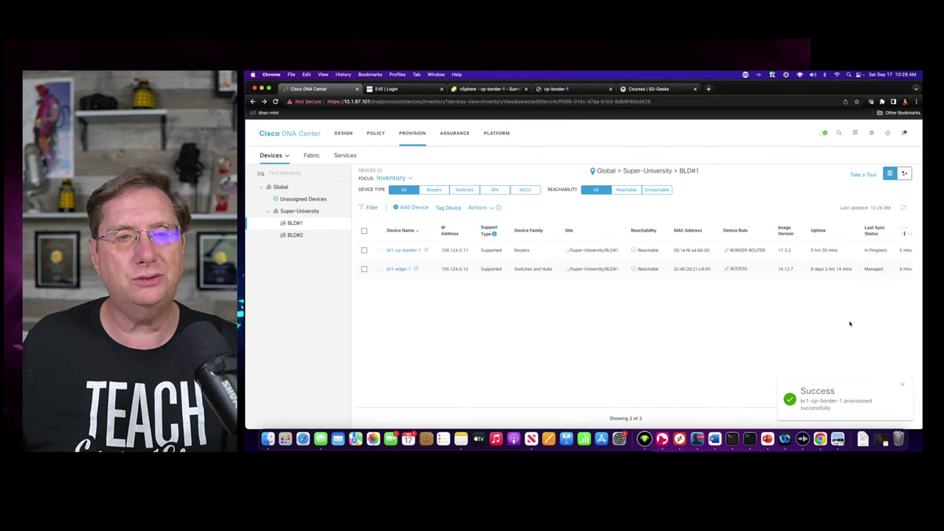
# - Select br1-edge-1 and start the Provision Device wizard for it
pyautogui.click(364, 269)
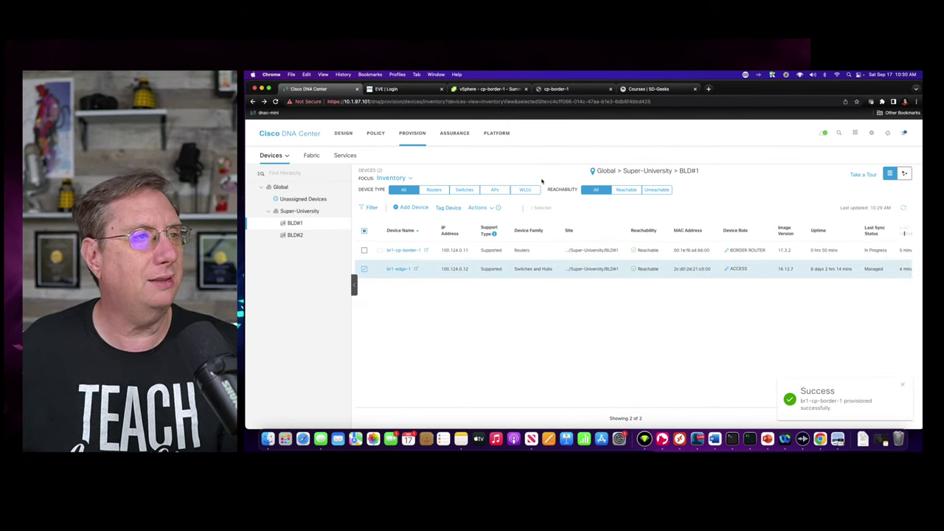
pyautogui.click(480, 207)
pyautogui.moveTo(501, 238)
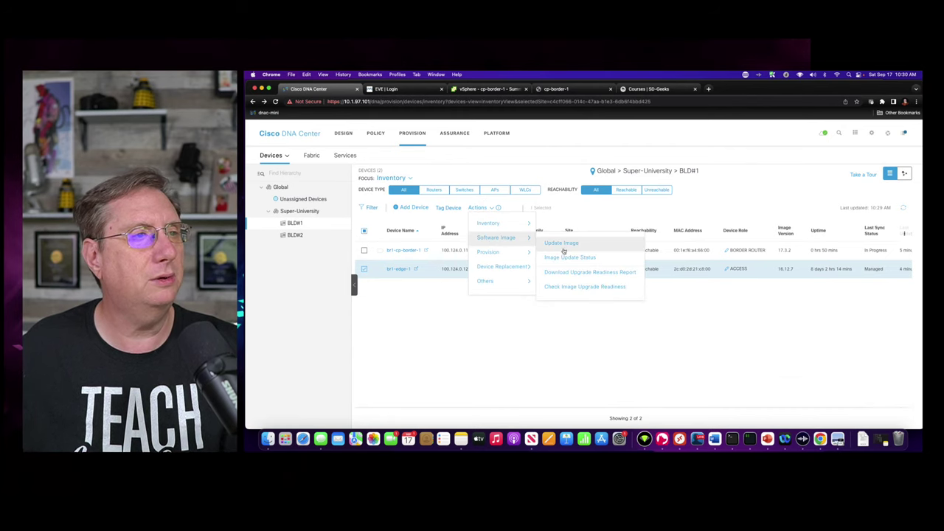
pyautogui.click(479, 207)
pyautogui.moveTo(493, 255)
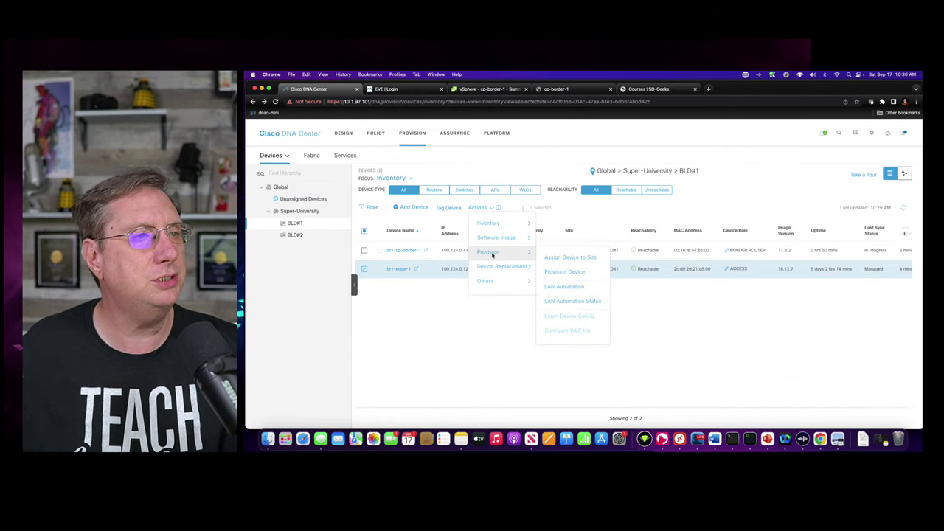
pyautogui.click(565, 272)
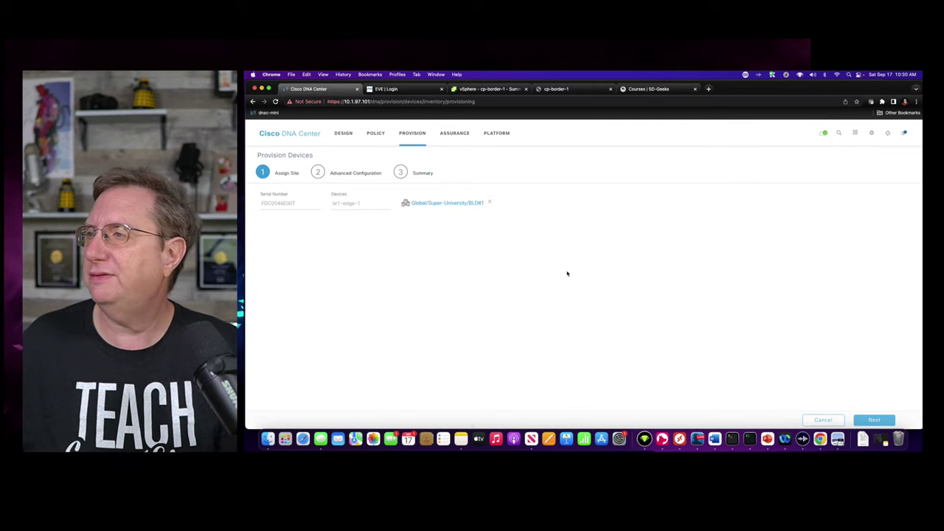
# - Step through to the Summary and deploy br1-edge-1's provisioning immediately
pyautogui.click(875, 420)
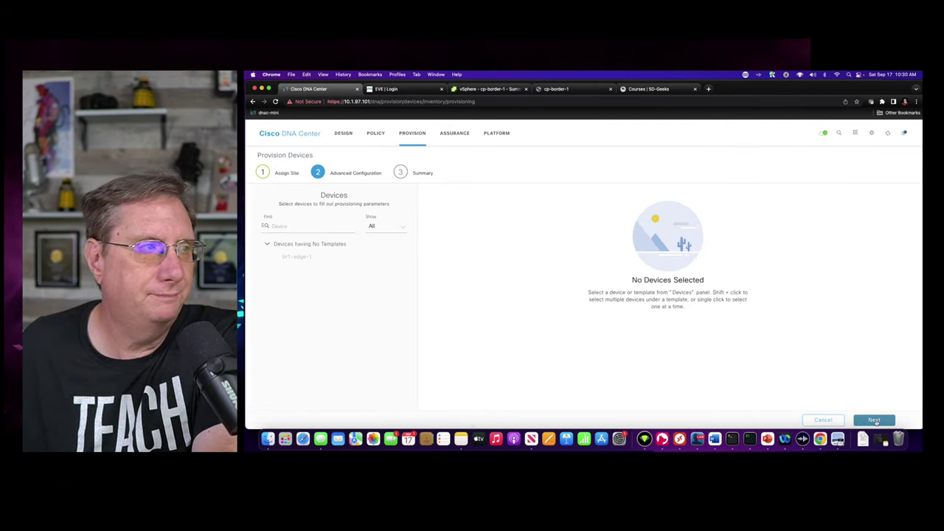
pyautogui.click(875, 420)
pyautogui.click(875, 420)
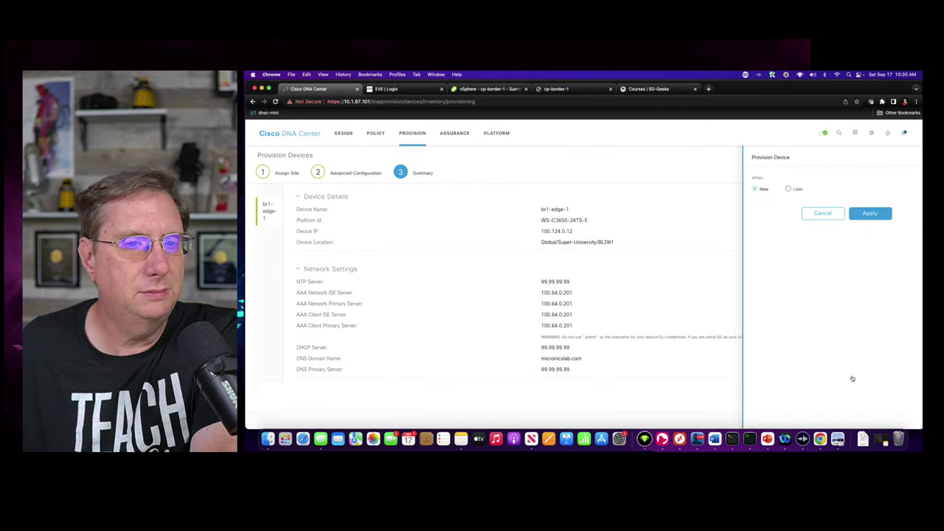
pyautogui.click(849, 213)
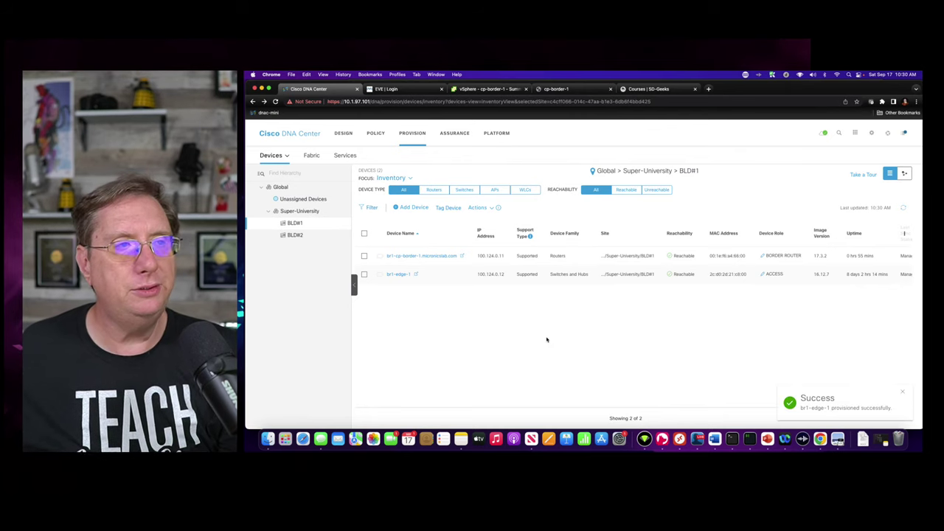
# - Load the SUPER-U fabric's BLD#1 topology and shift the diagram left
pyautogui.click(311, 155)
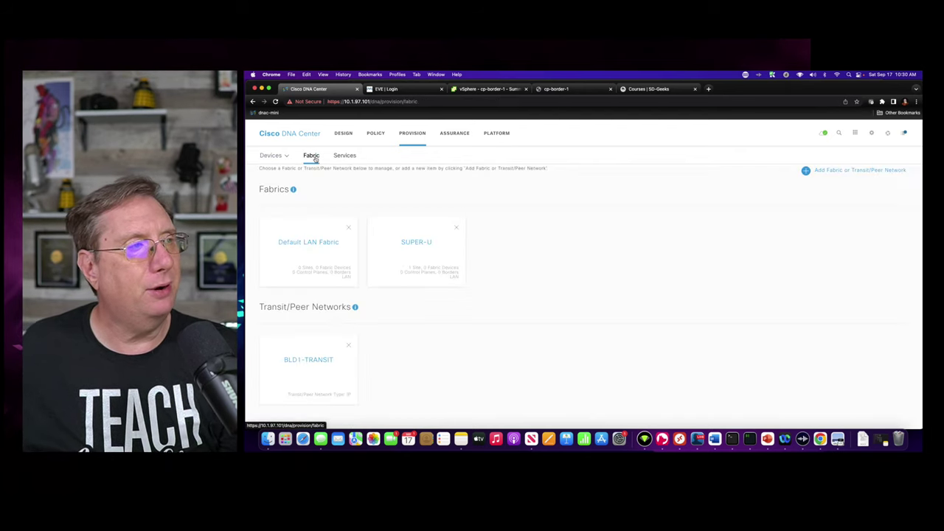
pyautogui.click(422, 248)
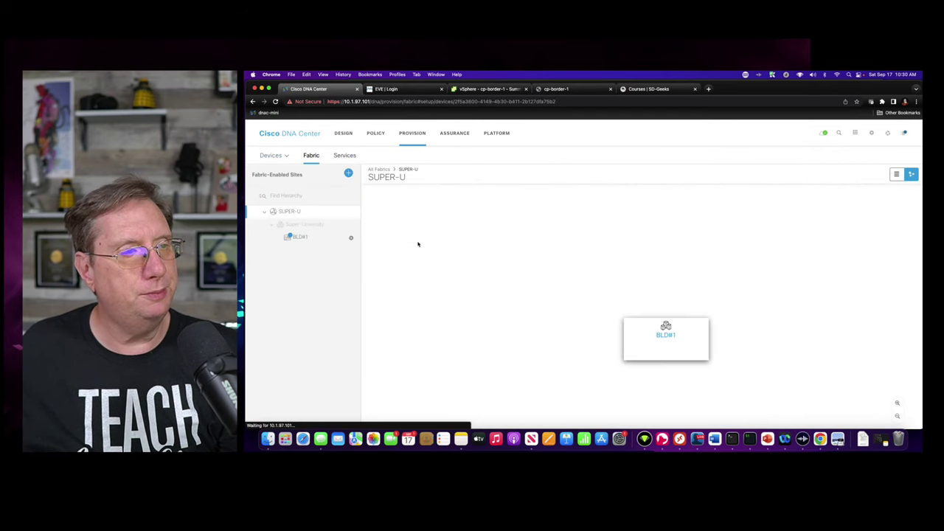
pyautogui.click(654, 336)
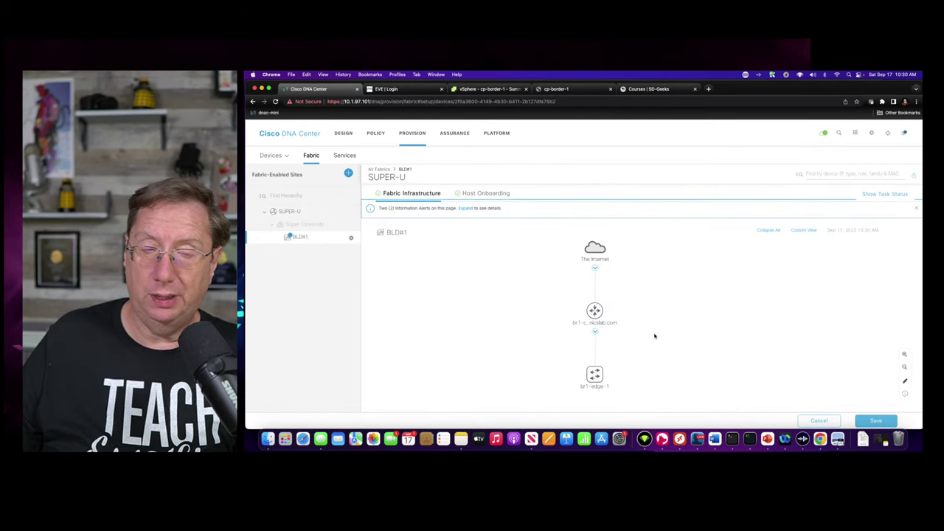
pyautogui.moveTo(703, 308); pyautogui.dragTo(548, 300)
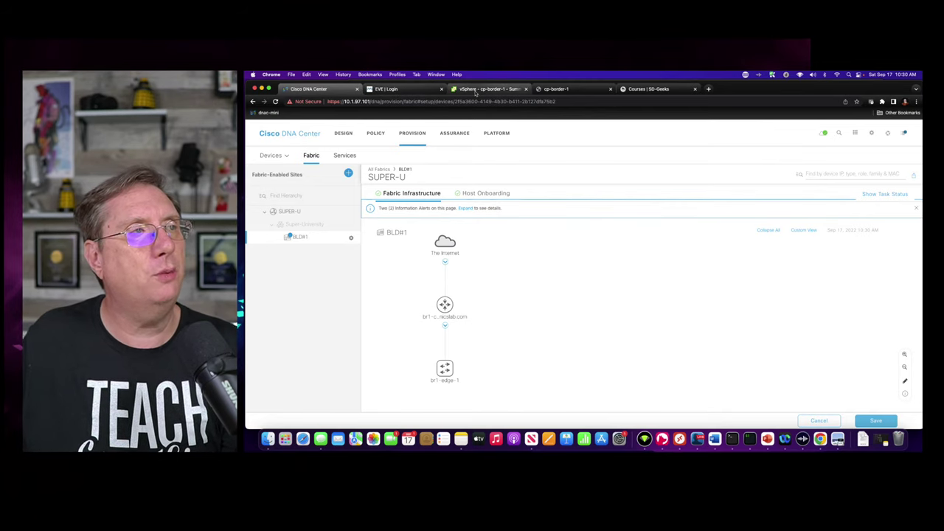
# - Run 'show run | inc aaa' on the cp-border-1 console to view AAA settings
pyautogui.click(561, 89)
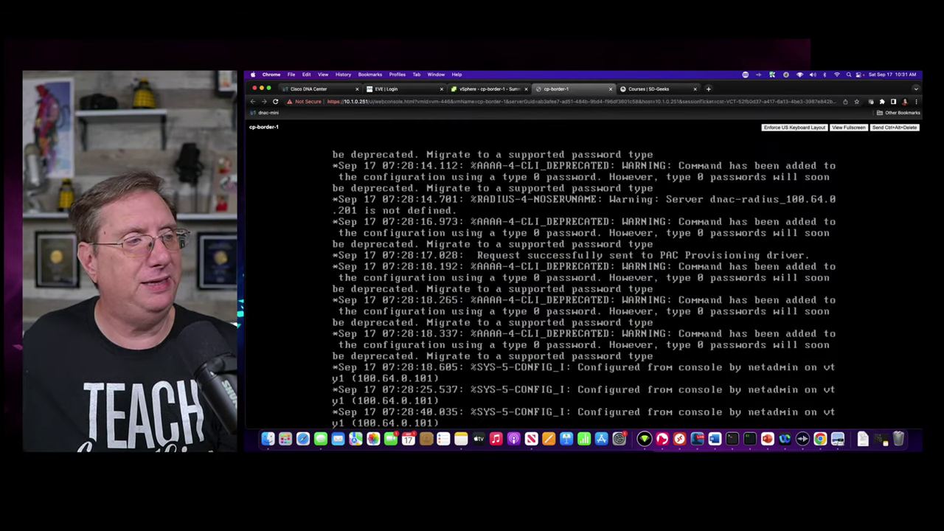
pyautogui.press('Return')
pyautogui.press('Return')
pyautogui.press('Return')
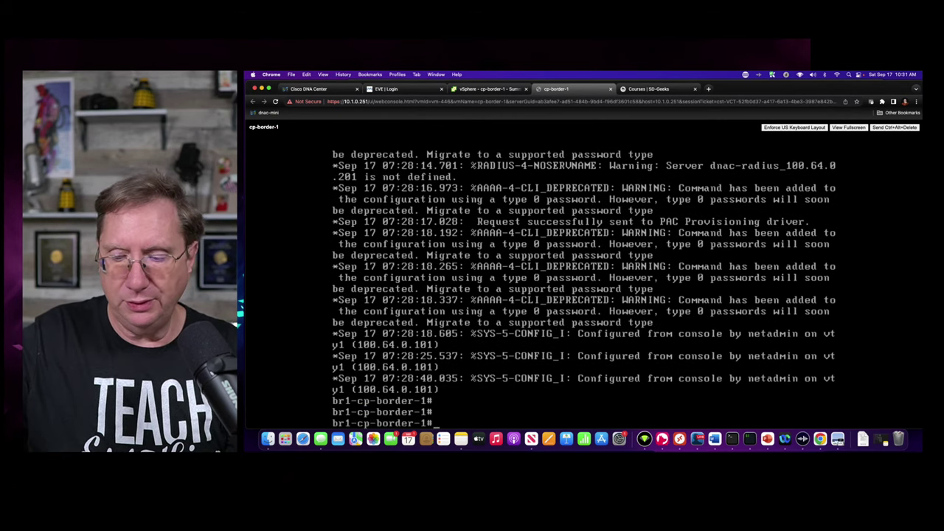
pyautogui.write('show run | inc aaa')
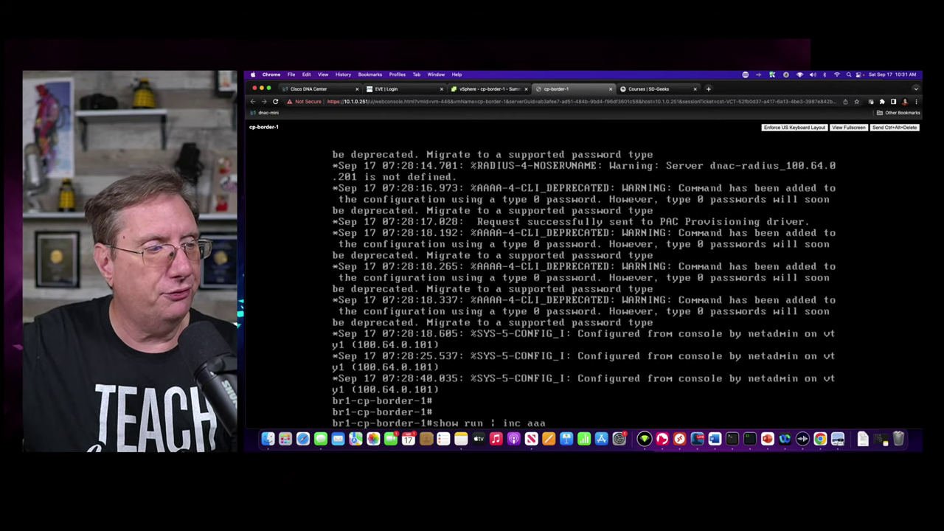
pyautogui.press('Up')
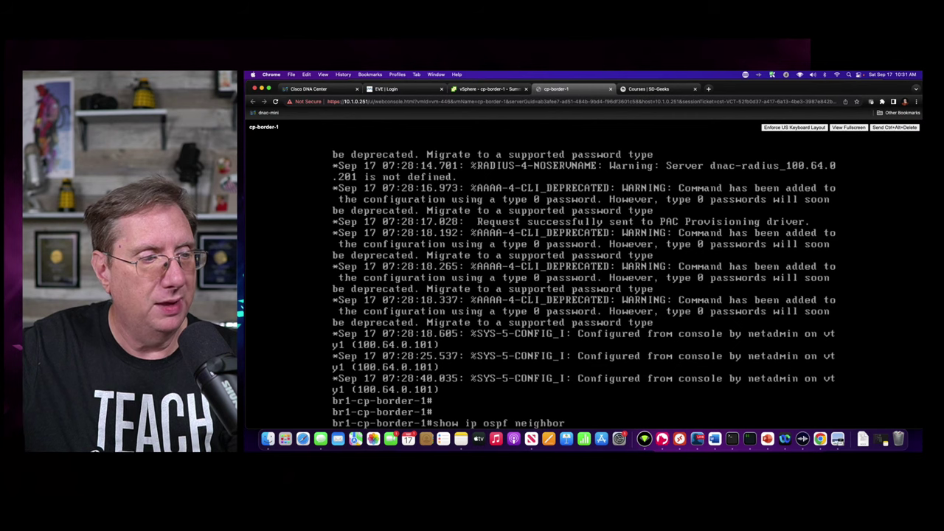
pyautogui.press('Down')
pyautogui.press('Return')
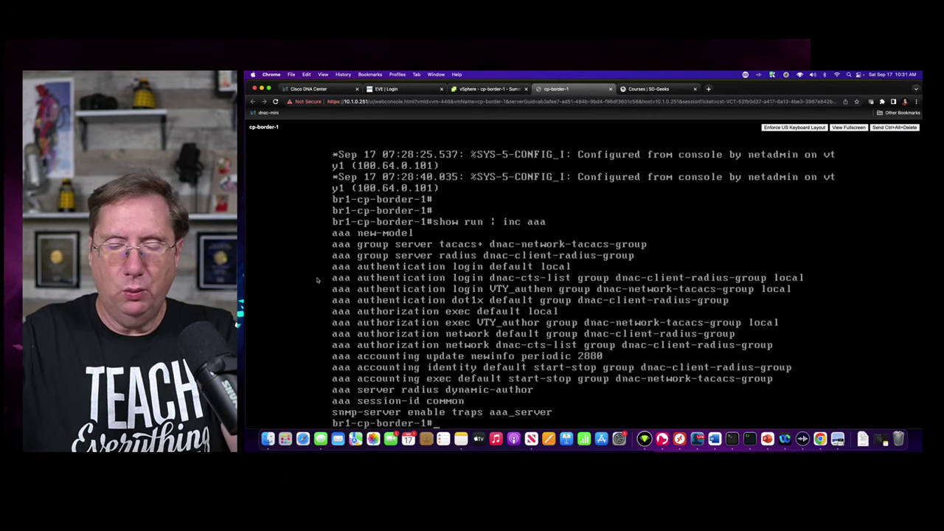
# - Run 'show run | inc router bgp' to check for BGP configuration
pyautogui.press('Up')
pyautogui.press('BackSpace')
pyautogui.press('BackSpace')
pyautogui.press('BackSpace')
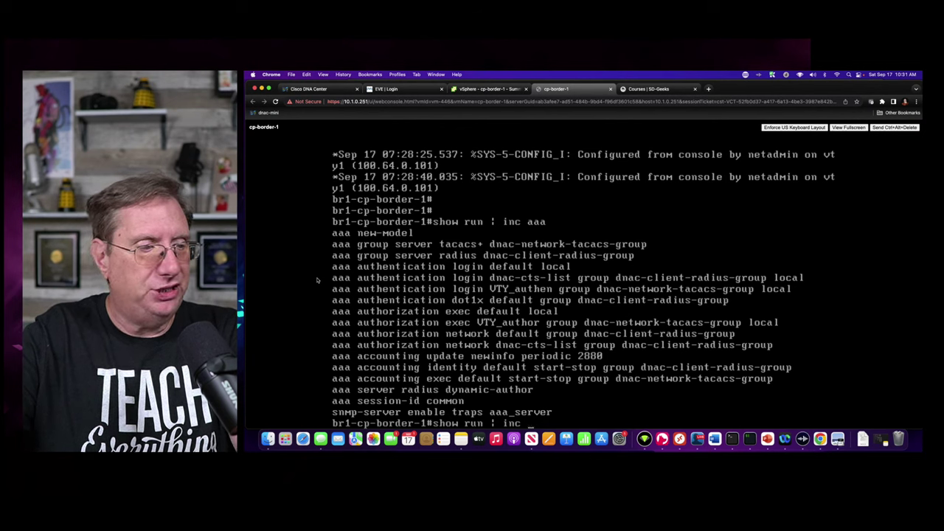
pyautogui.write('rou')
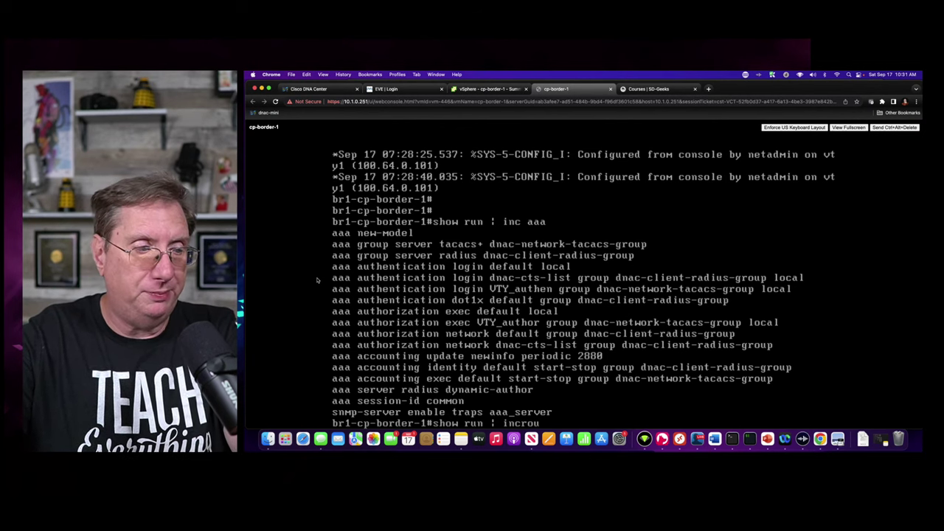
pyautogui.press('BackSpace')
pyautogui.press('BackSpace')
pyautogui.press('BackSpace')
pyautogui.write('route')
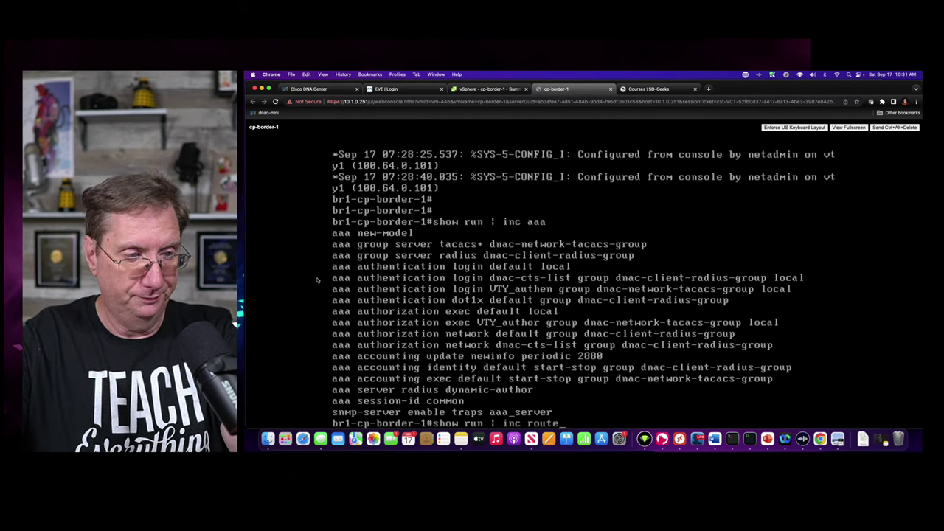
pyautogui.write('r bgp')
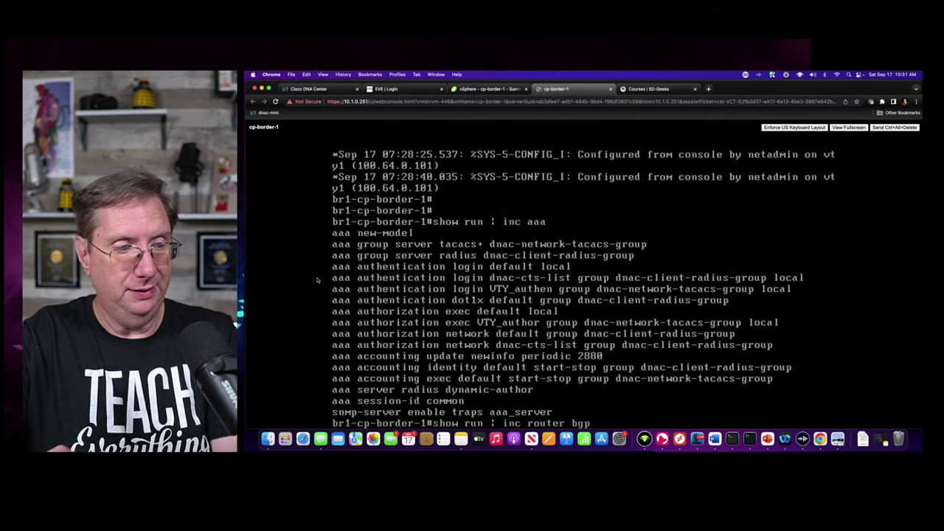
pyautogui.press('Return')
# - Run 'show run | sec router lisp' to check for LISP configuration
pyautogui.press('Up')
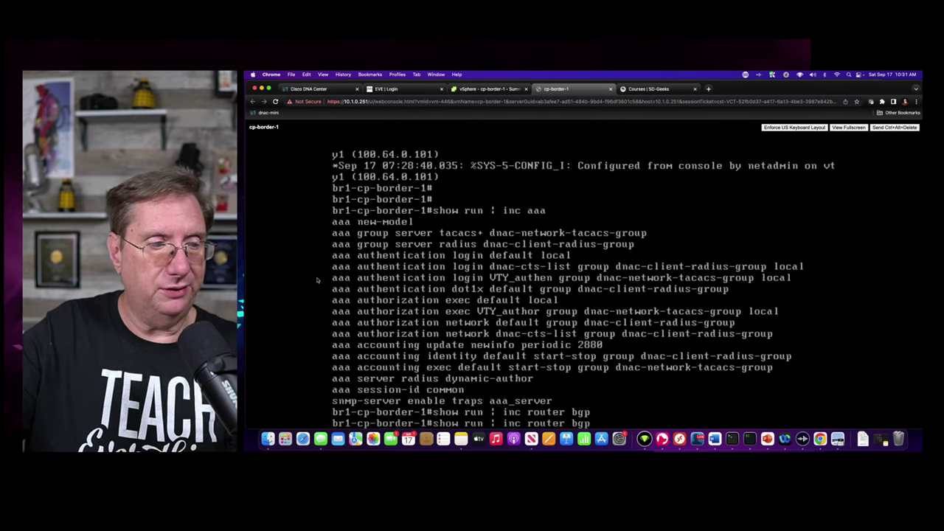
pyautogui.press('BackSpace')
pyautogui.press('BackSpace')
pyautogui.press('BackSpace')
pyautogui.press('BackSpace')
pyautogui.press('BackSpace')
pyautogui.press('BackSpace')
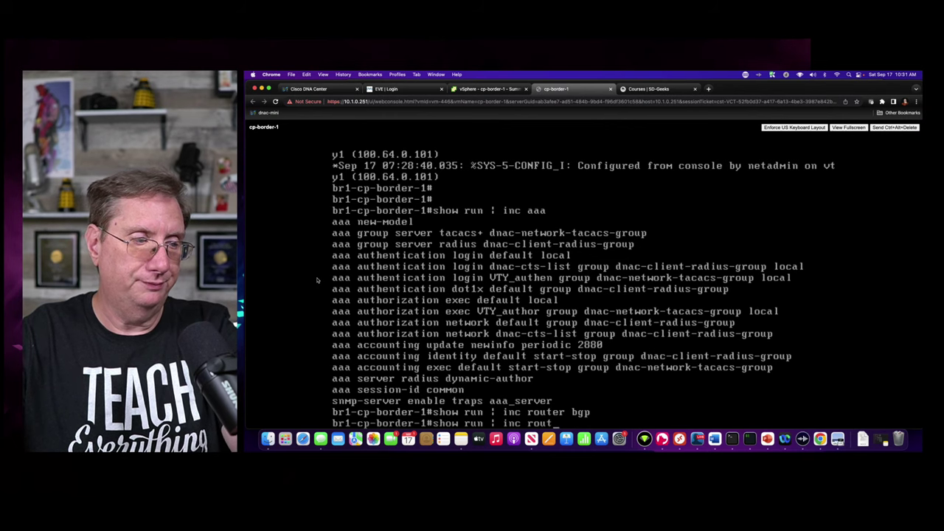
pyautogui.write('er lis')
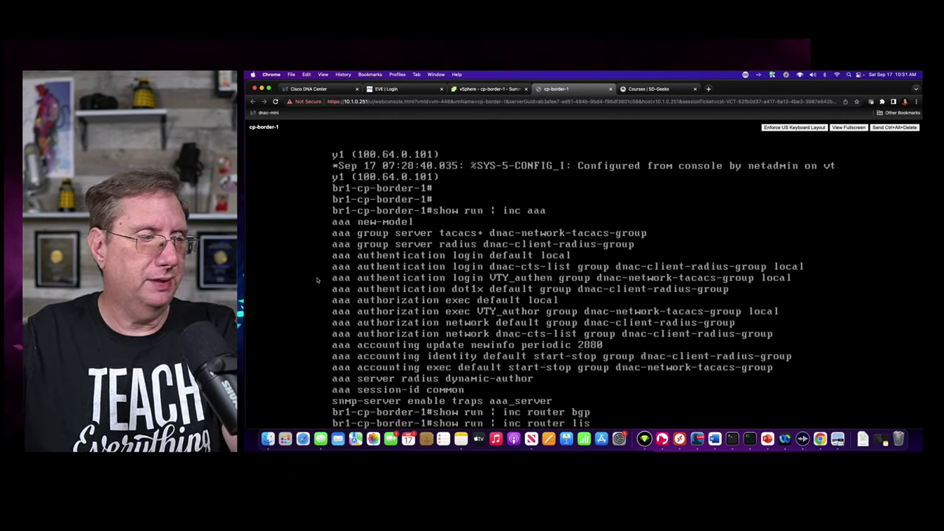
pyautogui.press('BackSpace')
pyautogui.press('BackSpace')
pyautogui.press('BackSpace')
pyautogui.press('BackSpace')
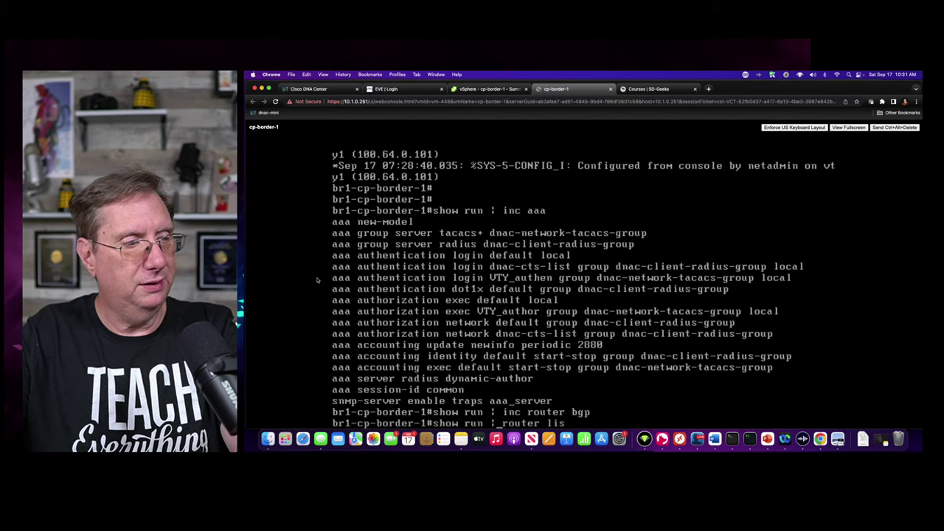
pyautogui.write('sec ')
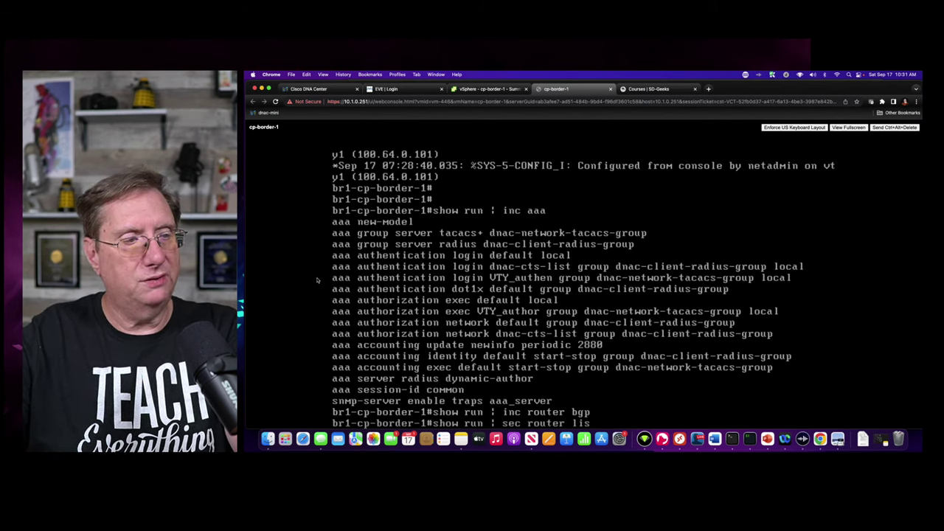
pyautogui.write('p')
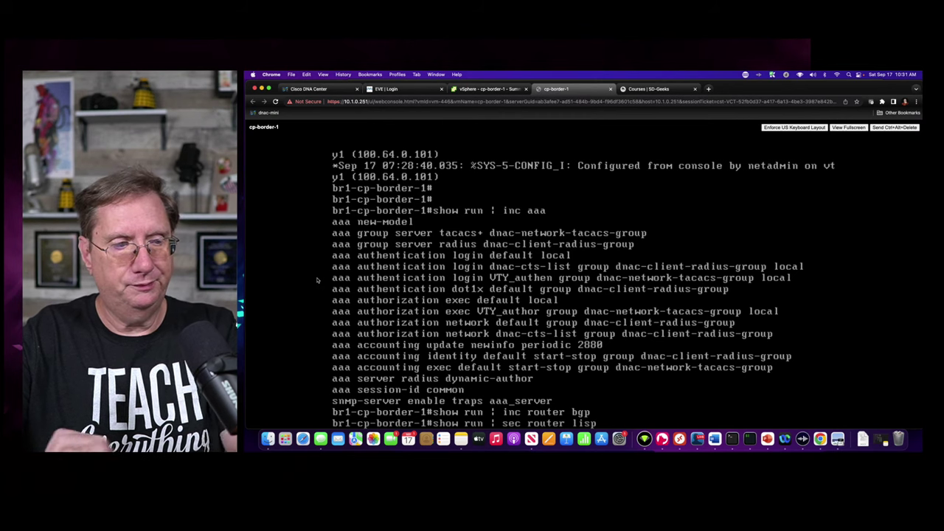
pyautogui.press('Return')
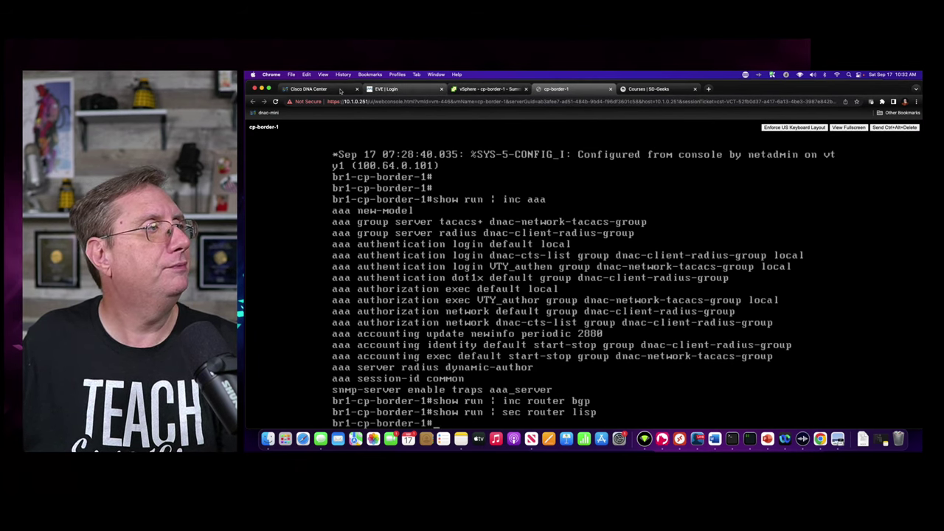
# - Return to Cisco DNA Center and open br1-cp-border-1's fabric roles in the SUPER-U topology
pyautogui.click(310, 89)
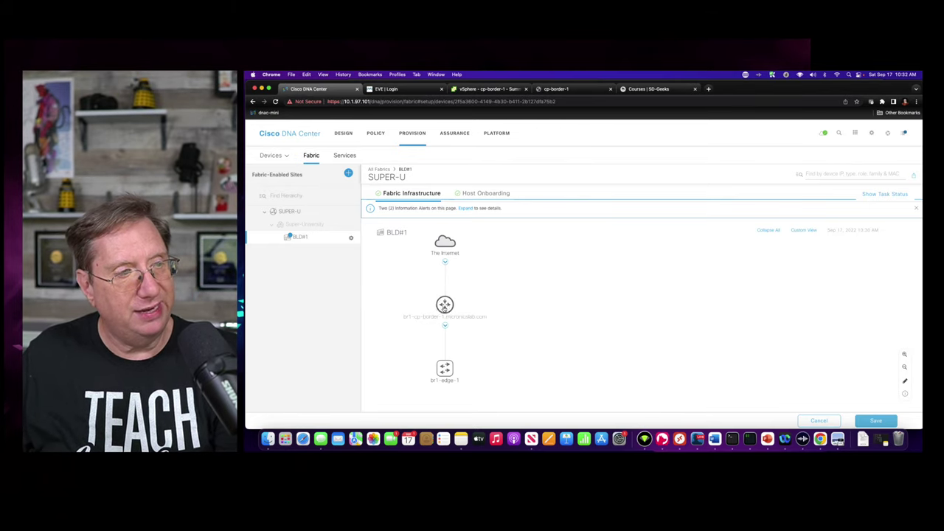
pyautogui.click(445, 305)
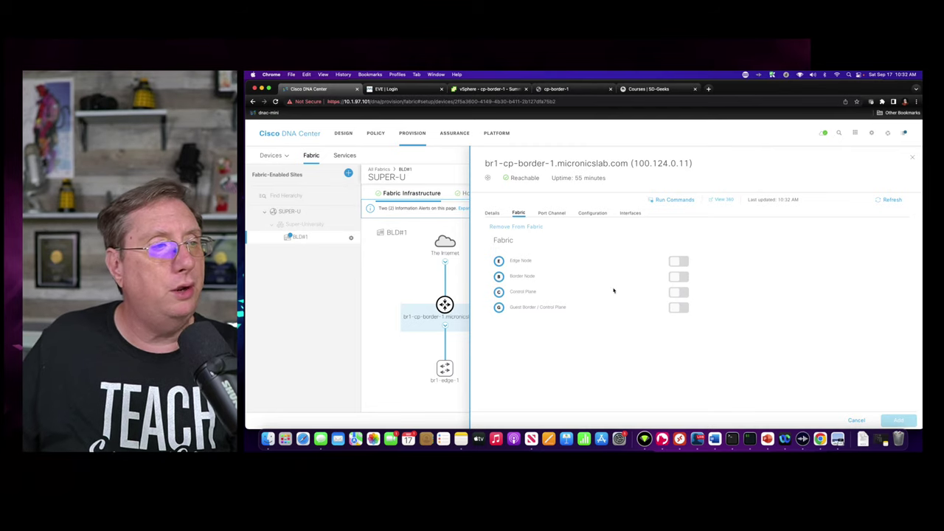
# - Enable the Control Plane and Border Node roles on br1-cp-border-1 to reveal Layer 3 handoff settings
pyautogui.click(683, 293)
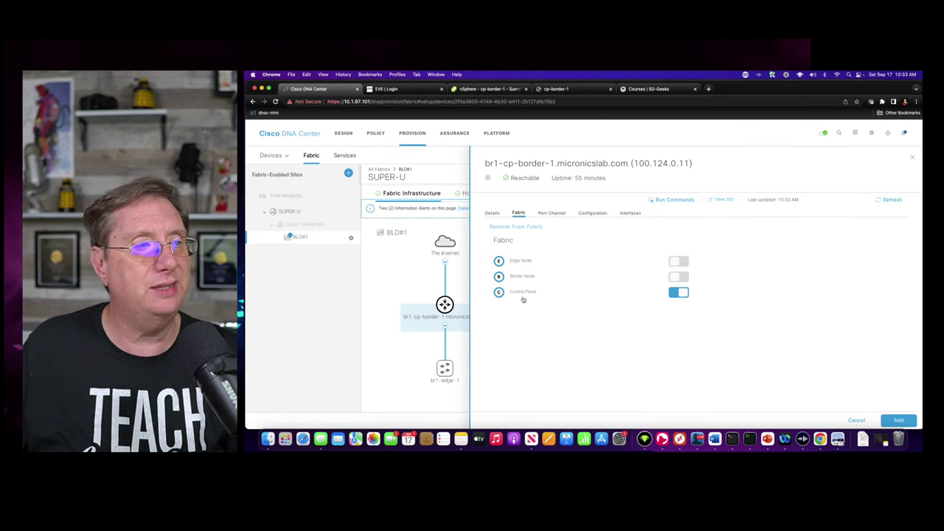
pyautogui.click(681, 278)
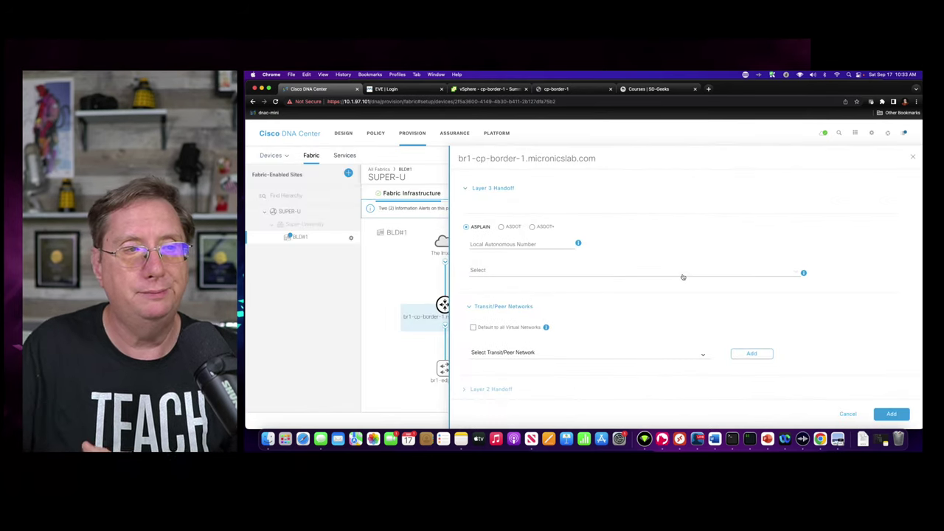
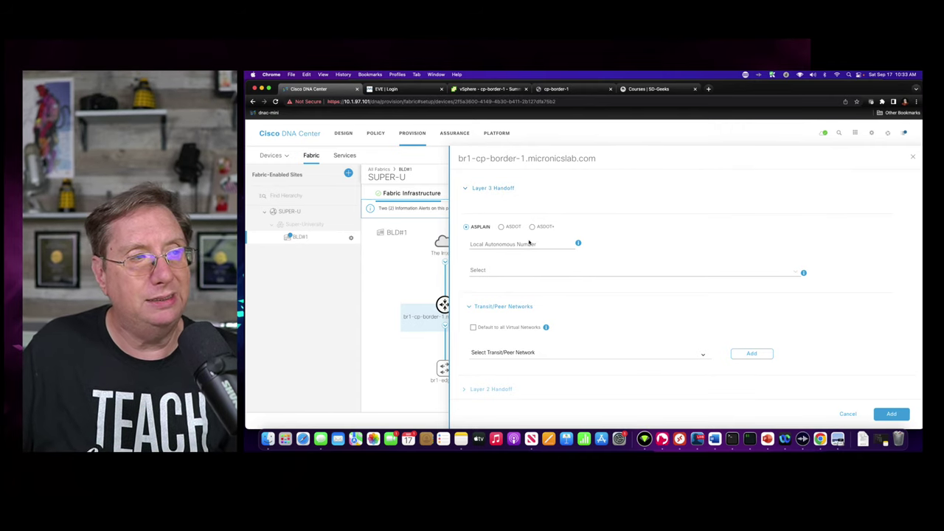
# - Enter 65001 as br1-cp-border-1's Layer 3 handoff local autonomous number, leaving the IP pool unselected
pyautogui.click(492, 244)
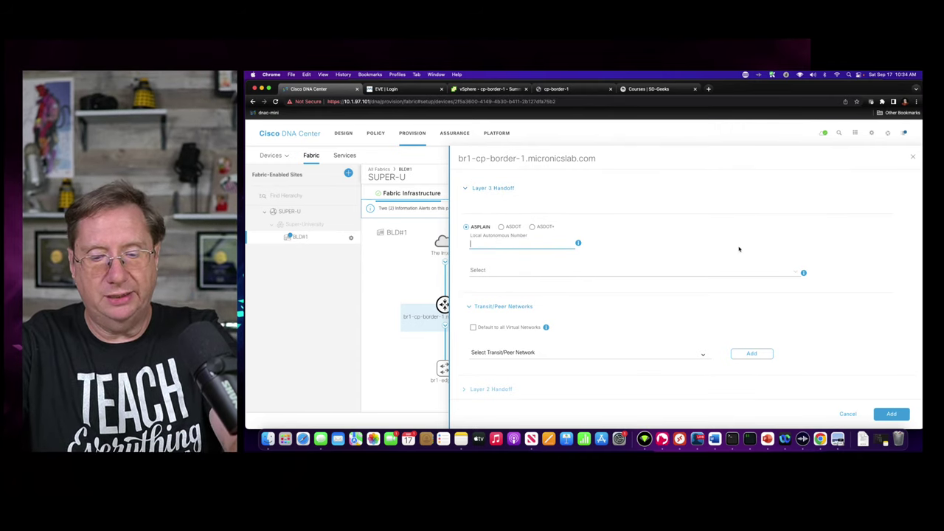
pyautogui.write('65')
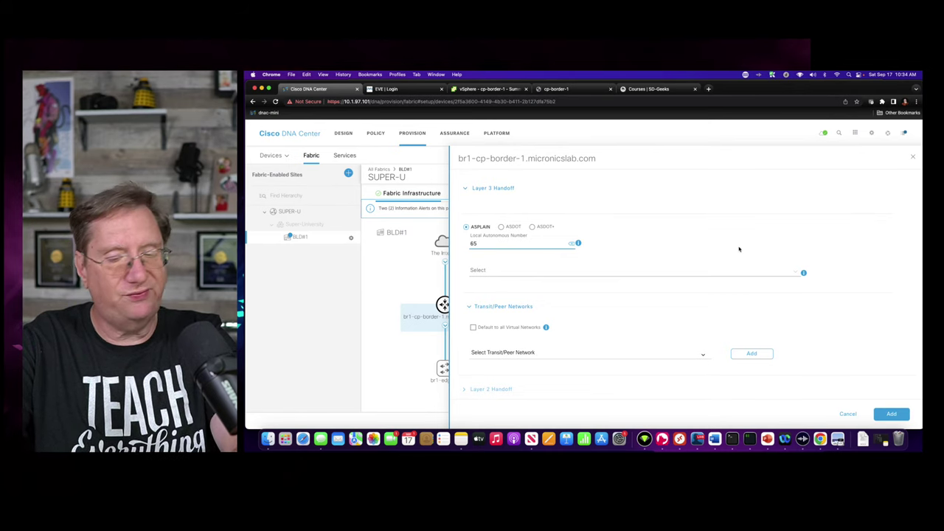
pyautogui.write('001')
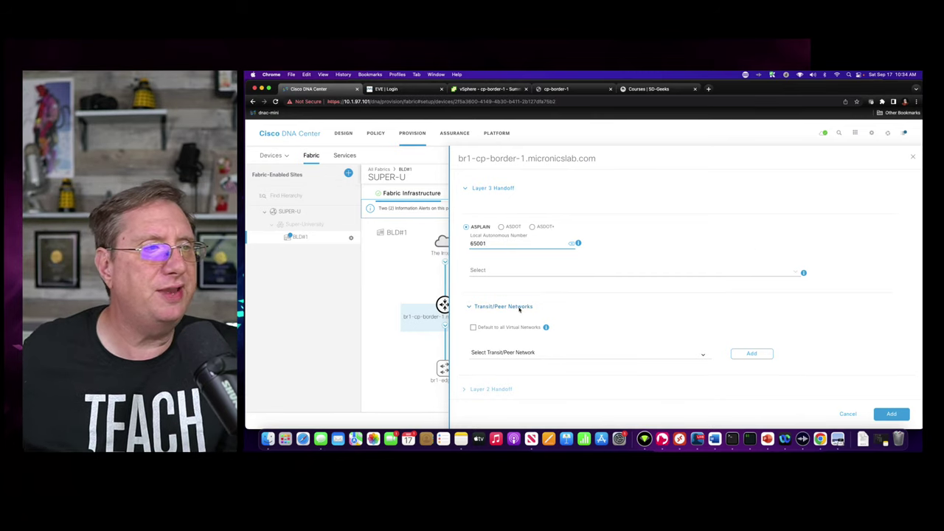
pyautogui.click(489, 271)
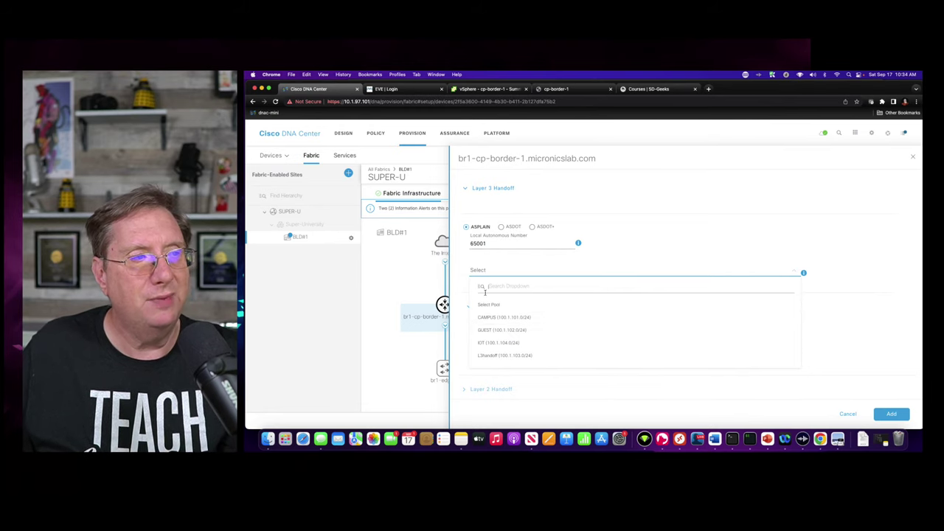
pyautogui.click(681, 234)
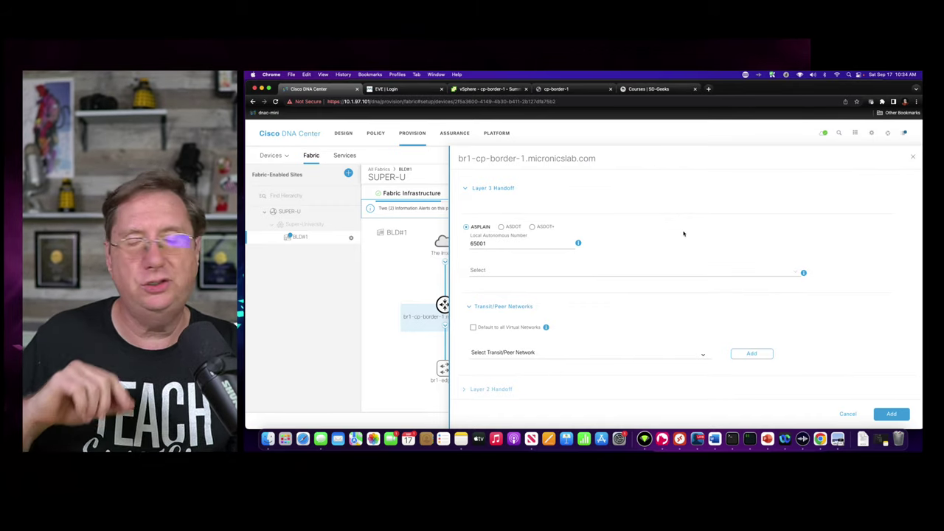
pyautogui.scroll(-1, 622, 334)
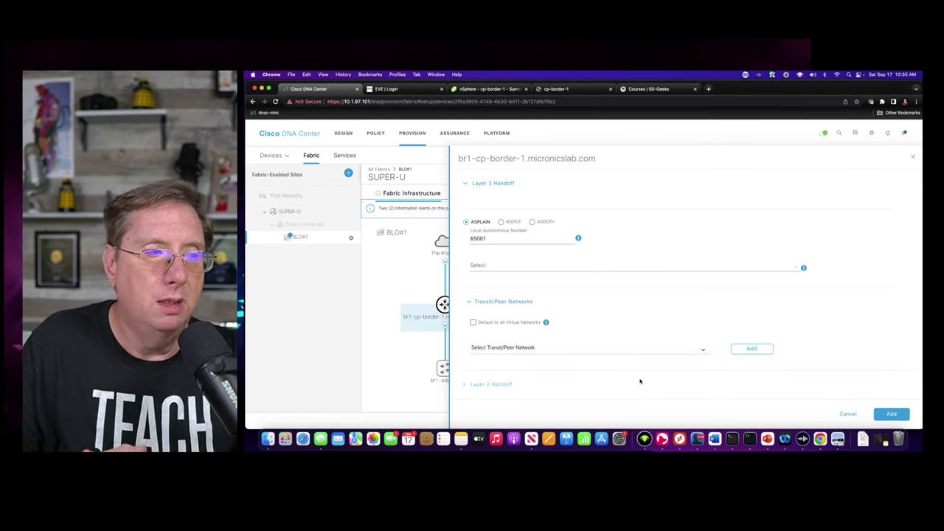
# - Add the Layer 3 handoff and give br1-cp-border-1 the control plane role as well as border
pyautogui.click(892, 413)
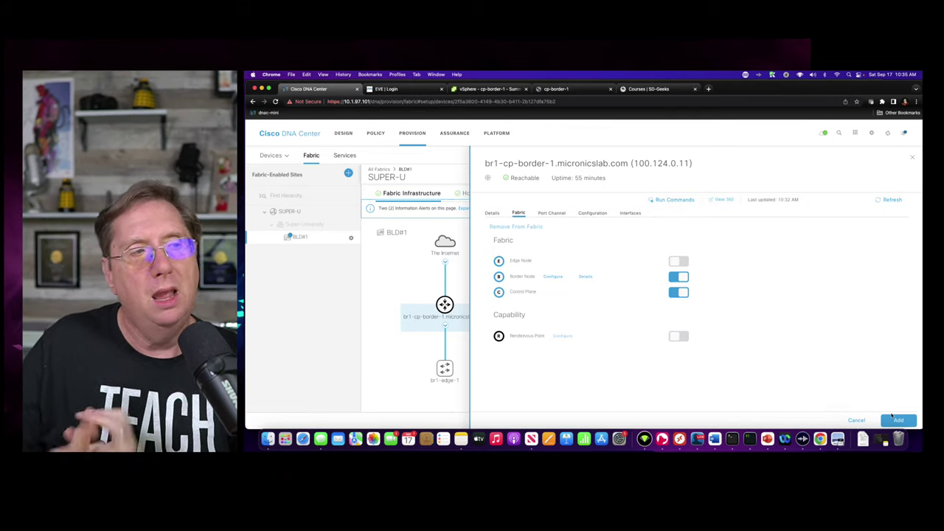
pyautogui.click(675, 293)
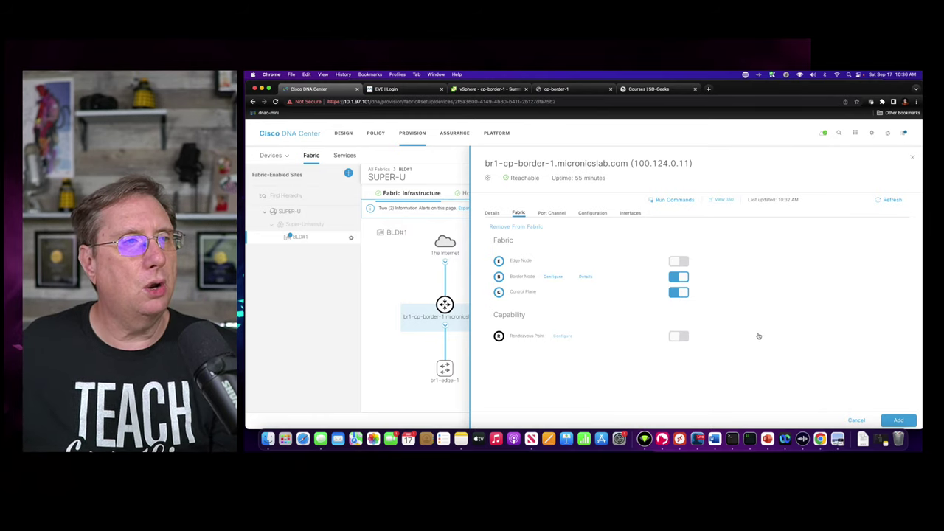
pyautogui.click(900, 421)
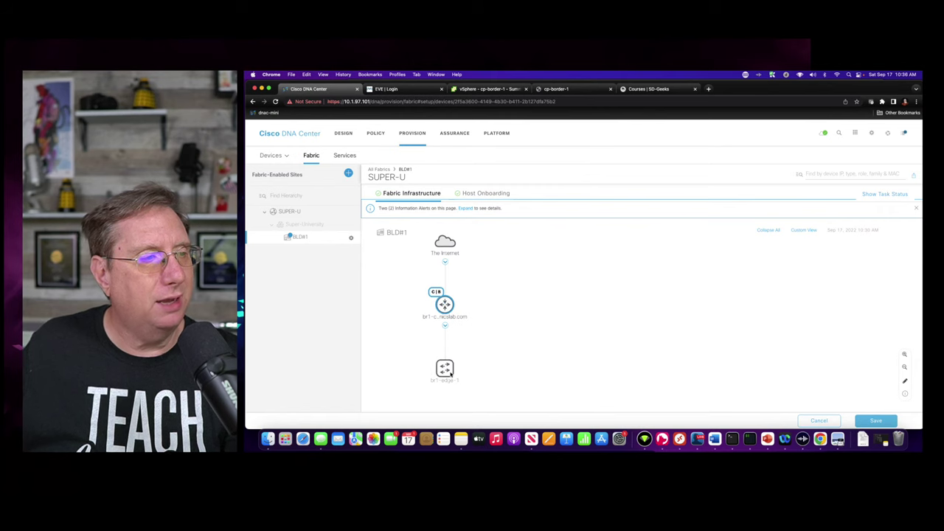
# - Assign br1-edge-1 the Edge Node role in the BLD#1 fabric
pyautogui.click(448, 372)
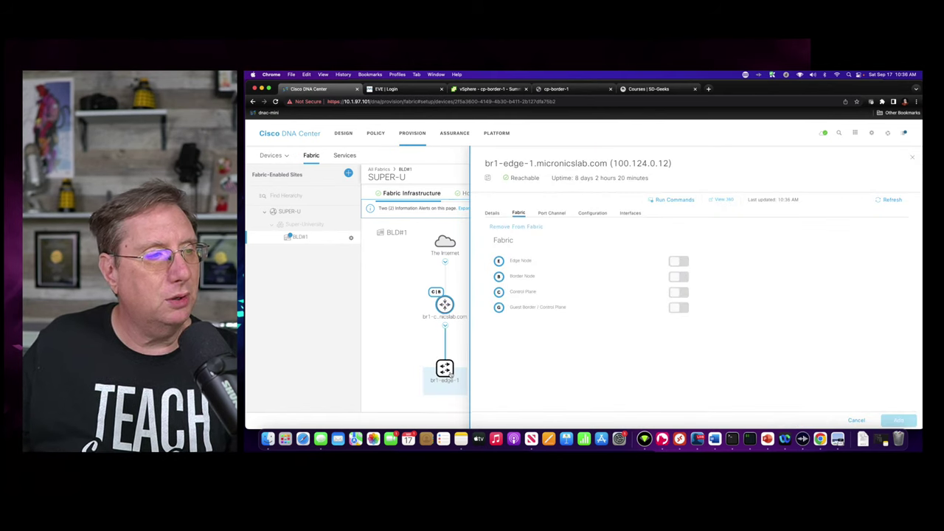
pyautogui.click(680, 262)
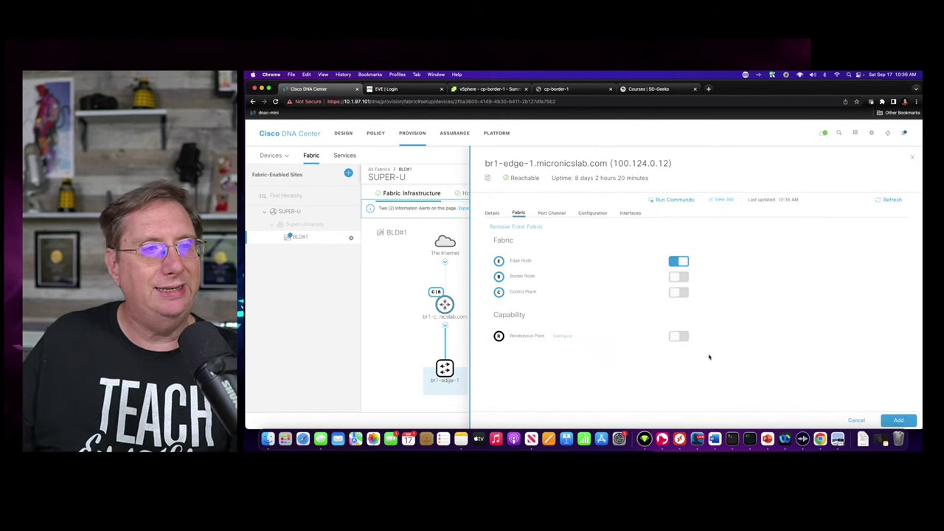
pyautogui.click(898, 420)
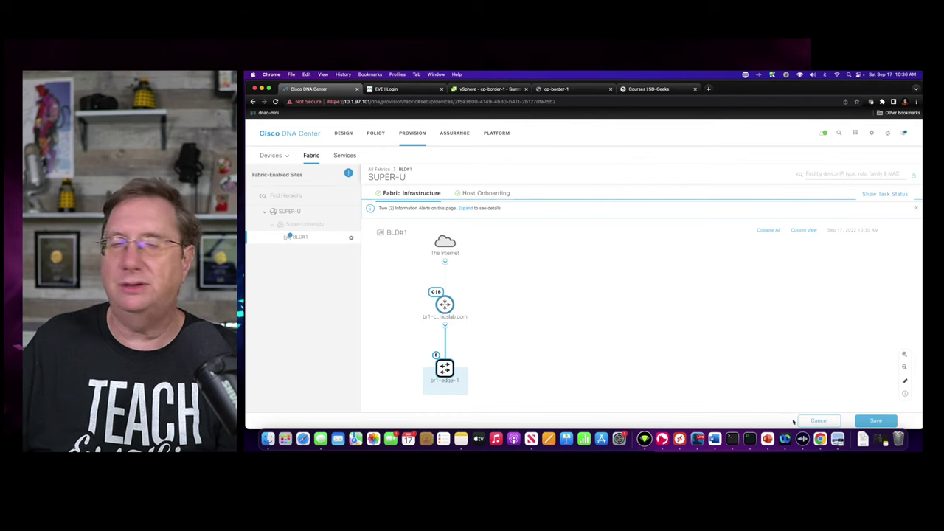
# - Save the BLD#1 fabric changes and choose to apply them Now
pyautogui.click(875, 421)
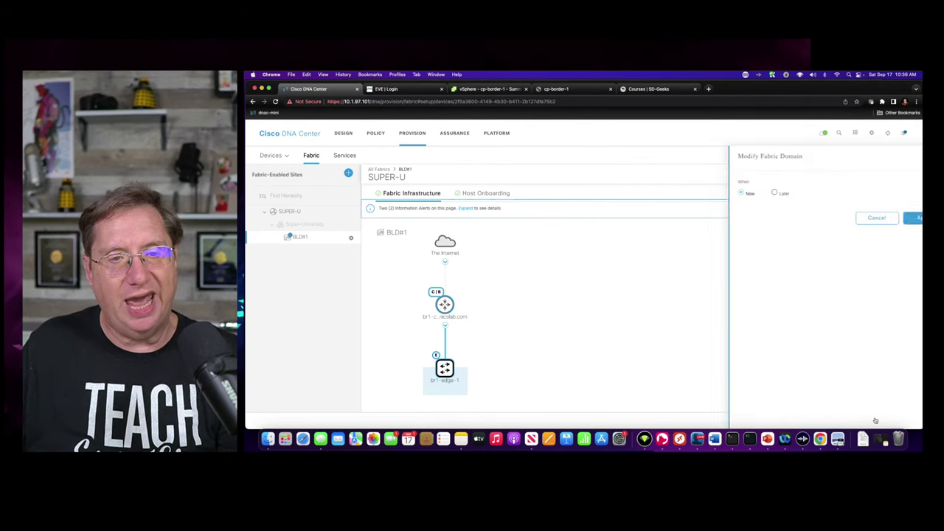
pyautogui.click(787, 221)
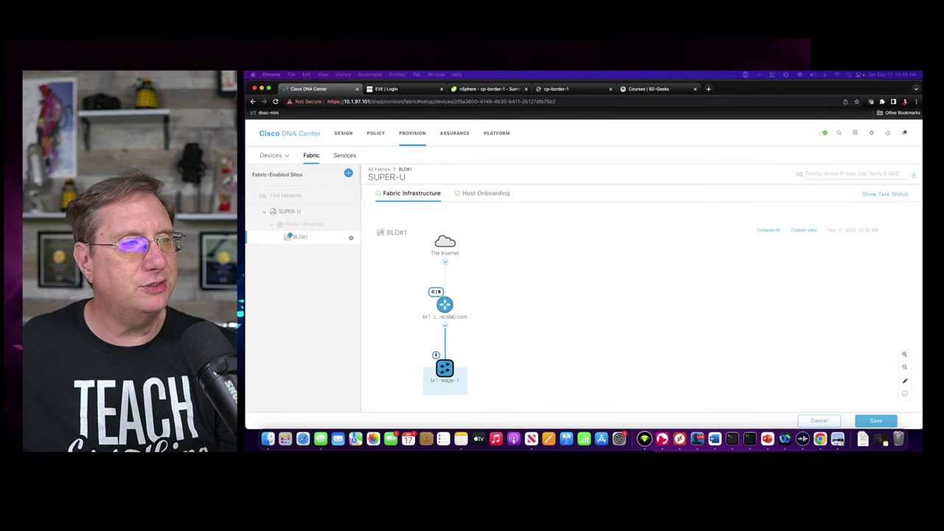
# - Check br1-cp-border-1's details for Success provision status and BORDER ROUTER role, then close them
pyautogui.click(445, 310)
pyautogui.click(445, 305)
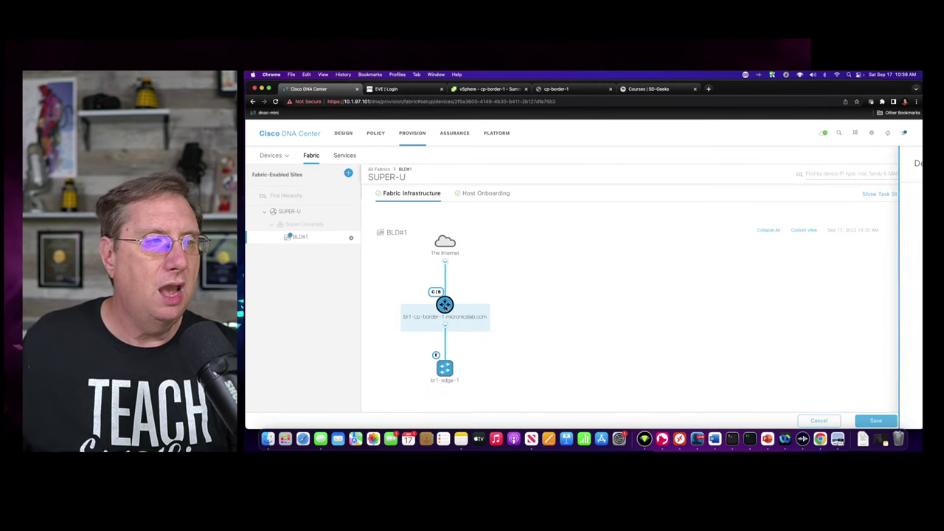
pyautogui.click(490, 213)
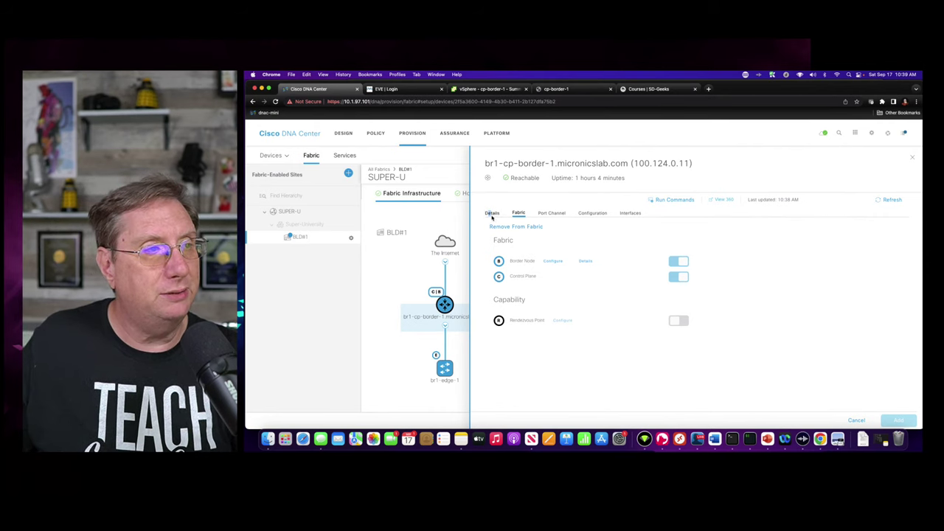
pyautogui.scroll(-1, 579, 368)
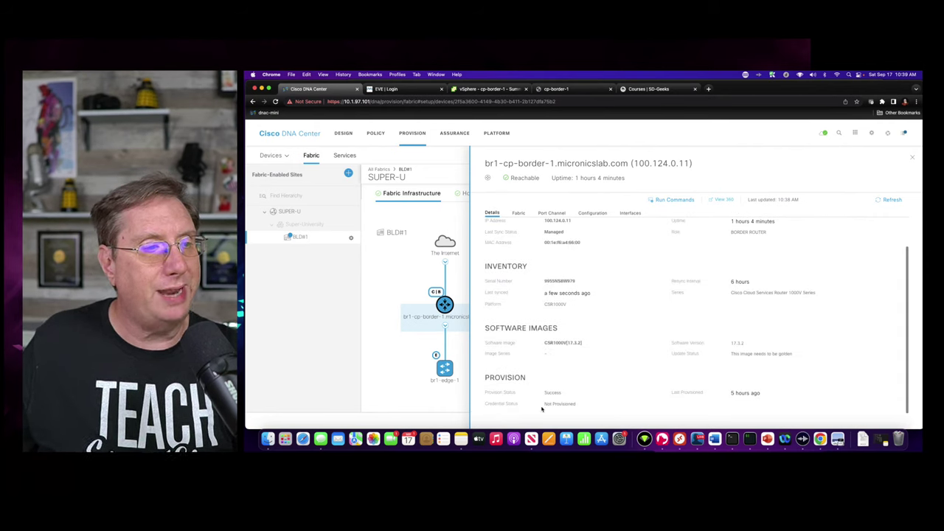
pyautogui.moveTo(544, 392); pyautogui.dragTo(565, 392)
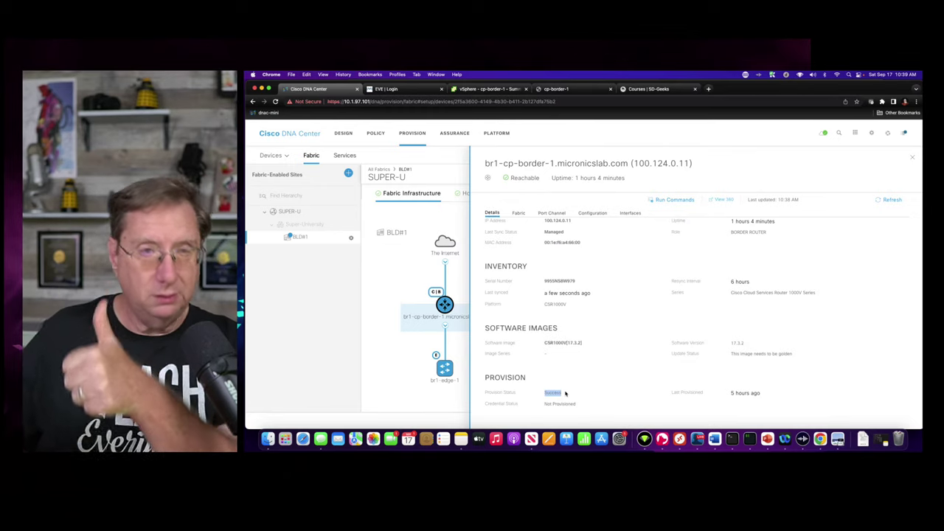
pyautogui.click(913, 155)
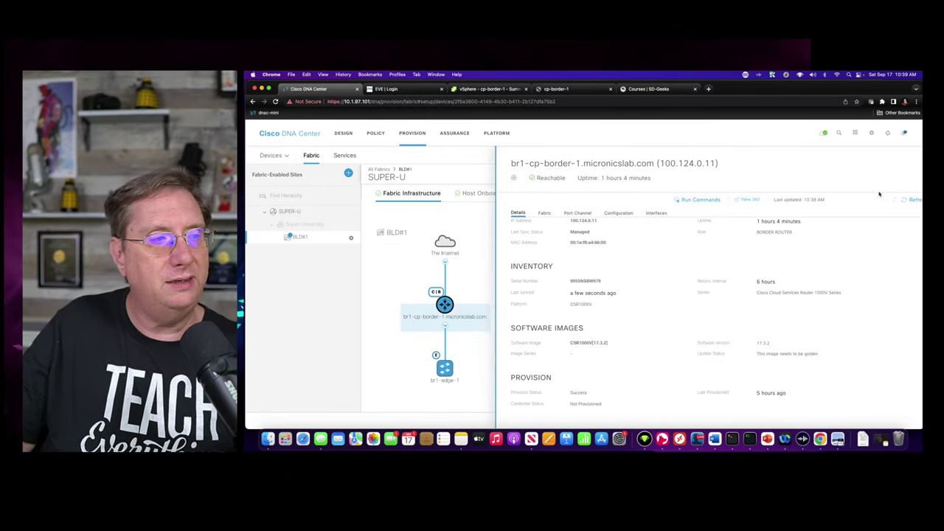
pyautogui.click(443, 369)
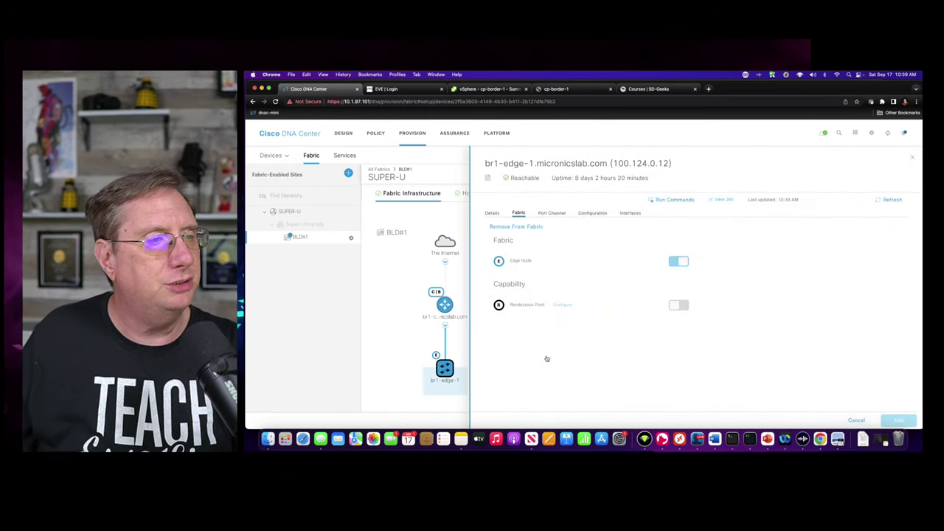
pyautogui.click(492, 212)
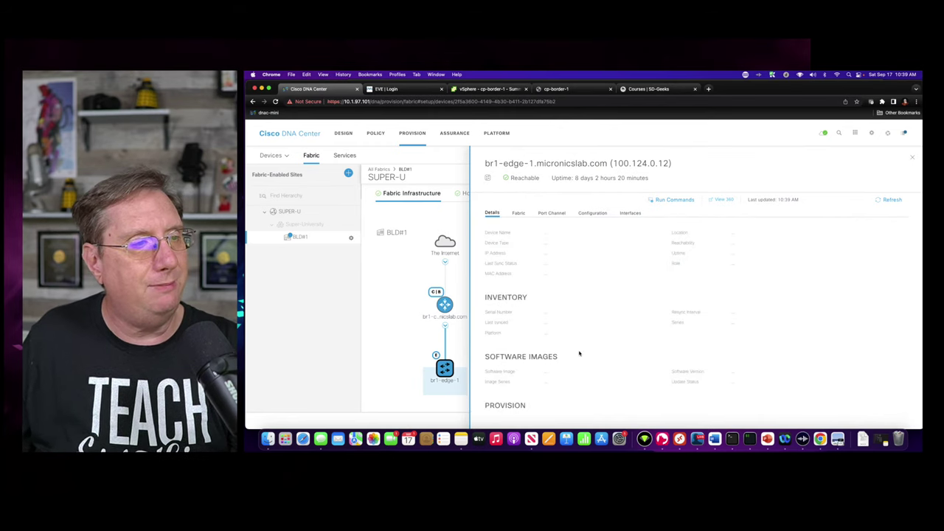
pyautogui.scroll(-3, 548, 398)
pyautogui.moveTo(544, 393); pyautogui.dragTo(563, 393)
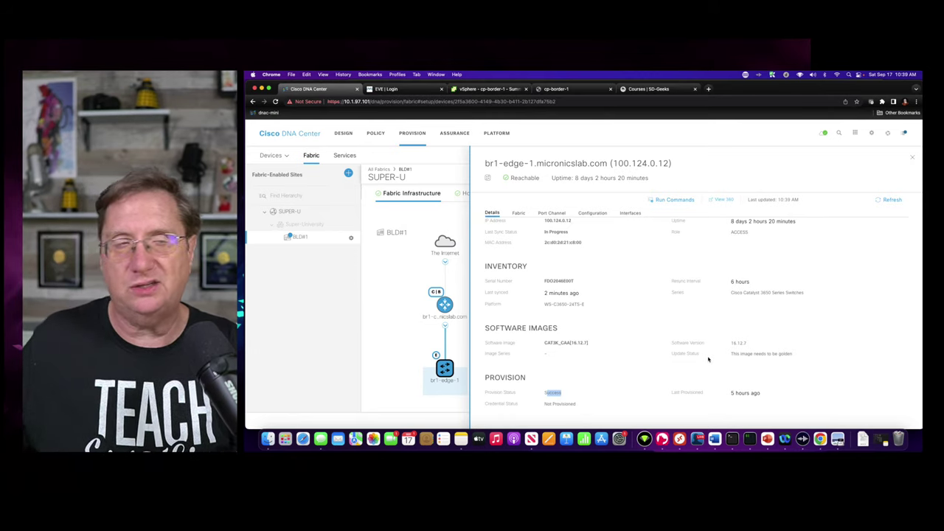
pyautogui.click(912, 157)
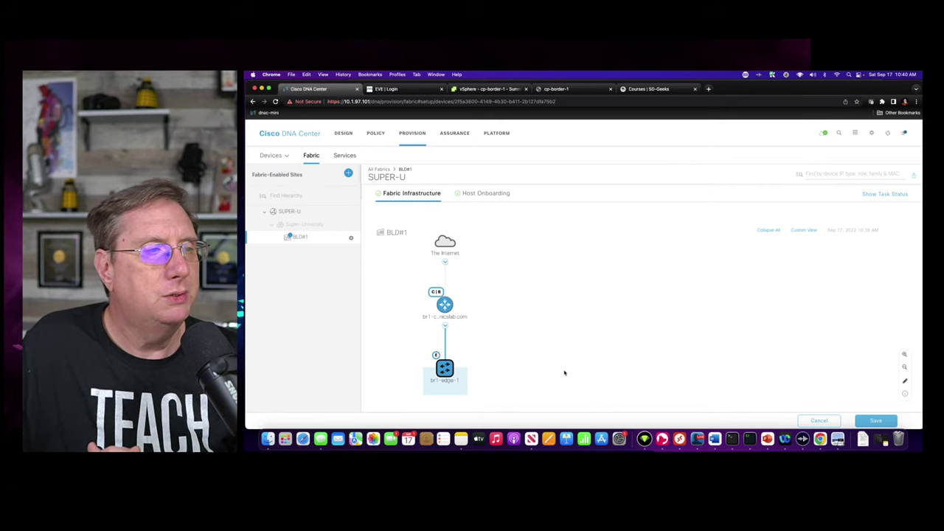
pyautogui.click(507, 312)
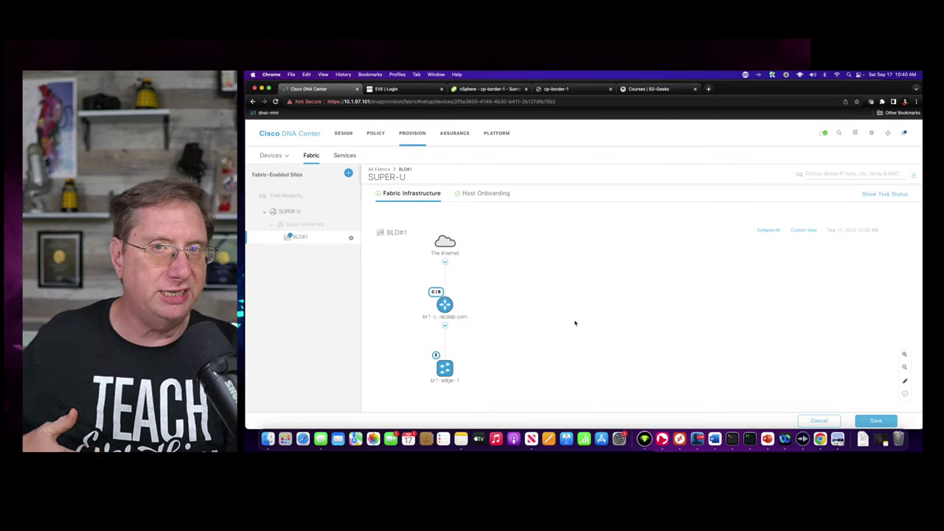
# - Run 'show run | sec bgp' on cp-border-1 and page through the CAMPUS, GUEST and IOT address families
pyautogui.click(565, 89)
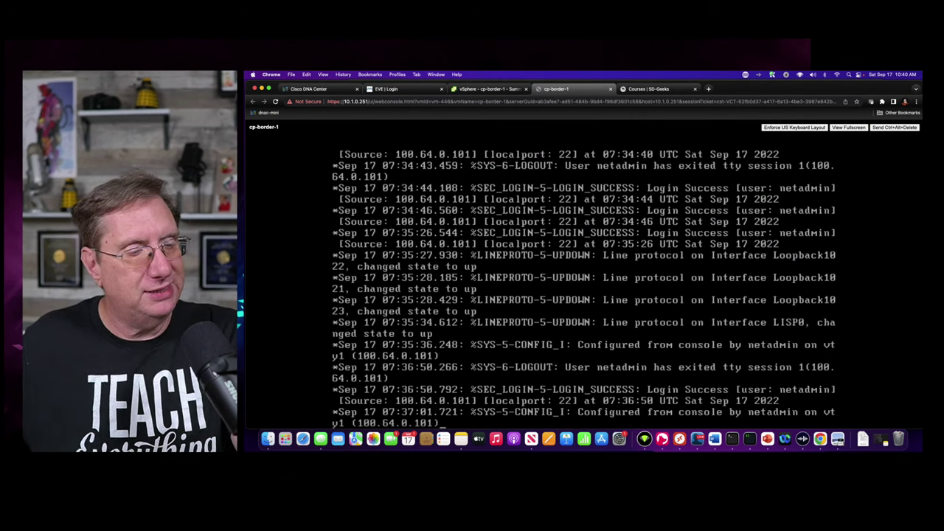
pyautogui.press('Return')
pyautogui.press('Return')
pyautogui.press('Return')
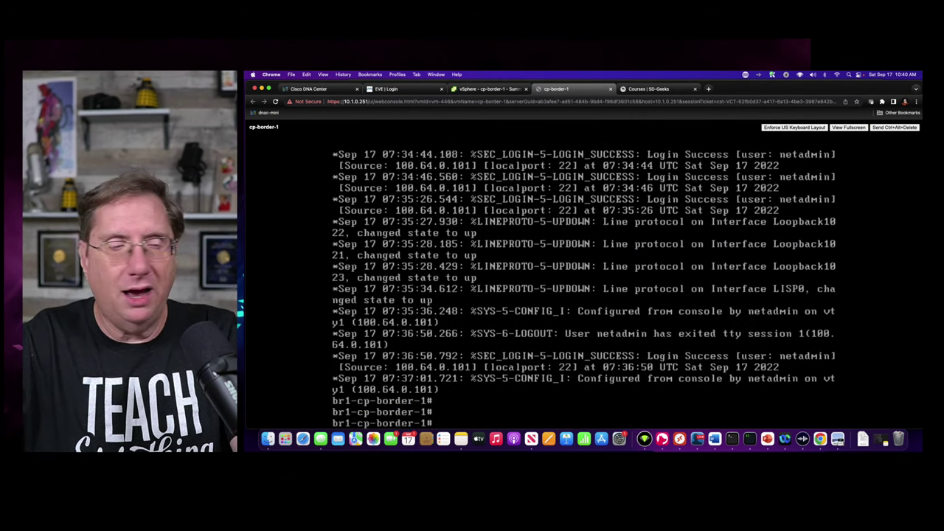
pyautogui.write('show ')
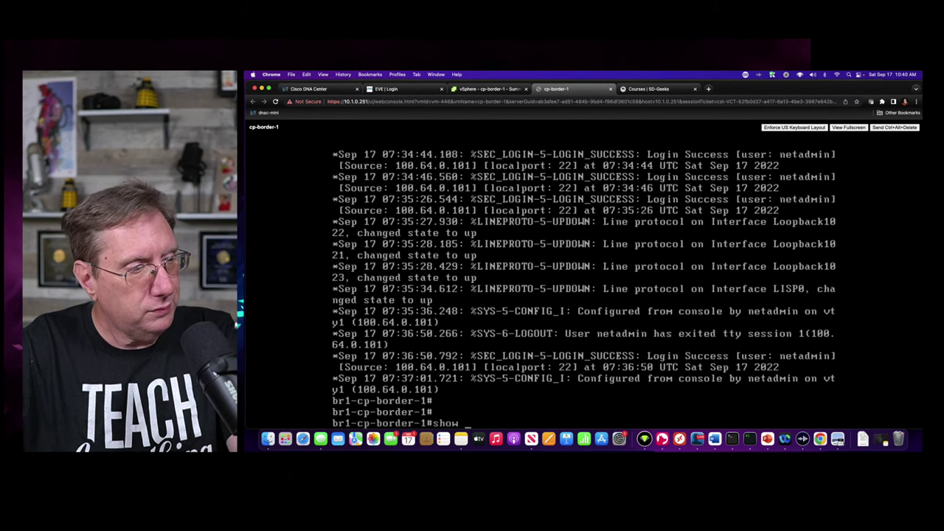
pyautogui.write('run | sec b')
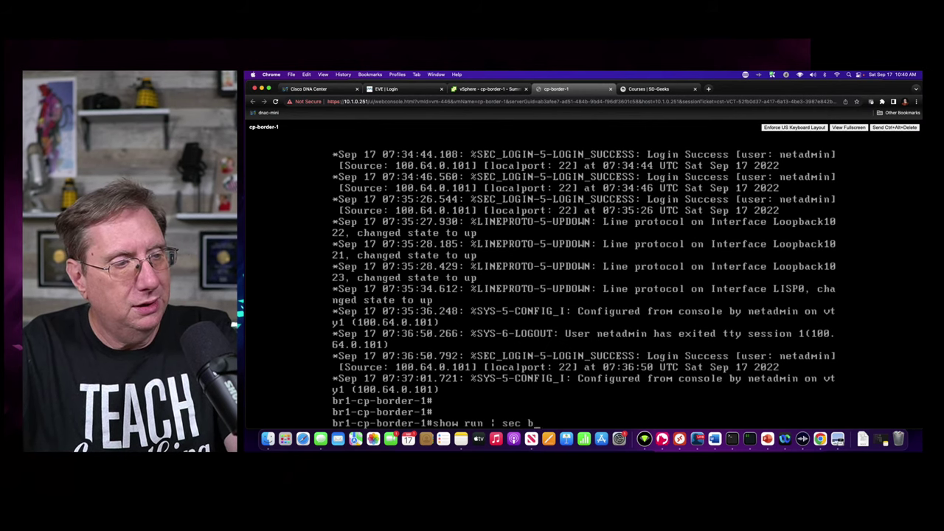
pyautogui.write('gp')
pyautogui.press('Return')
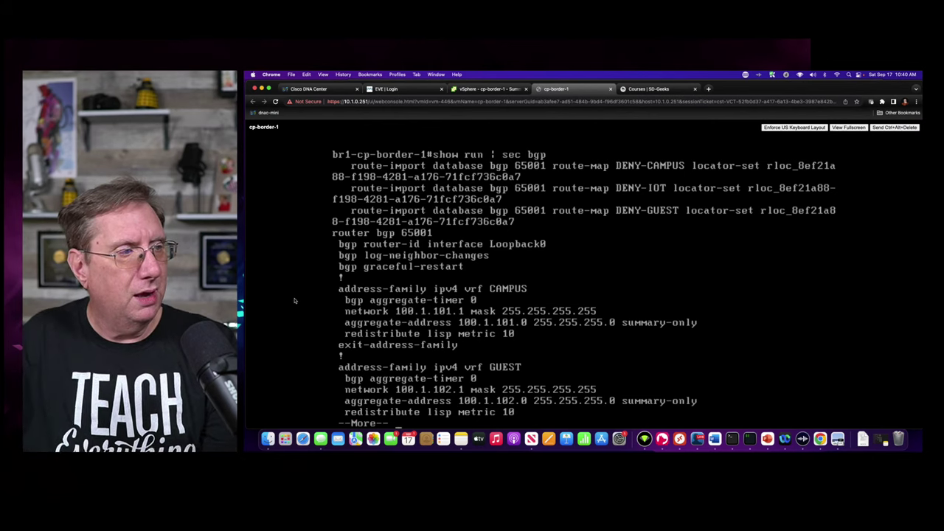
pyautogui.press('space')
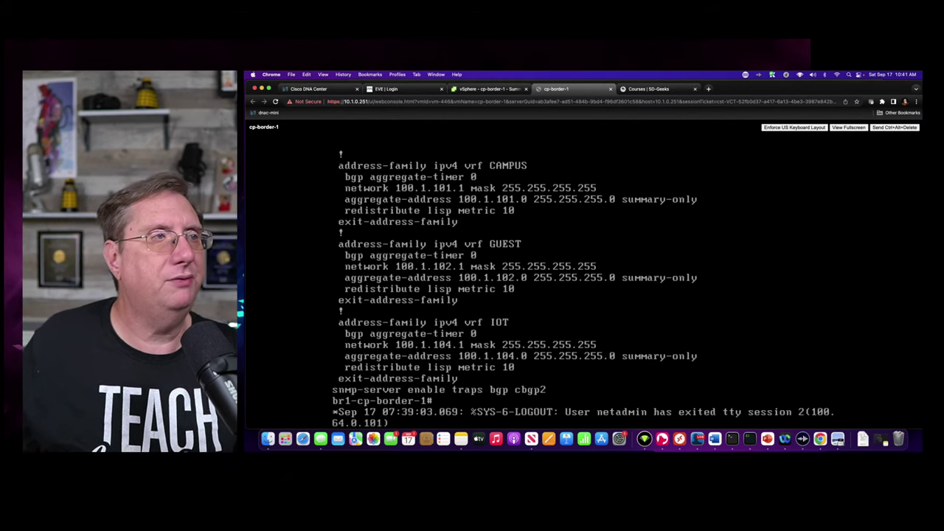
# - Open BLD#1's Host Onboarding page and inspect the CAMPUS virtual network's IP pools
pyautogui.click(314, 88)
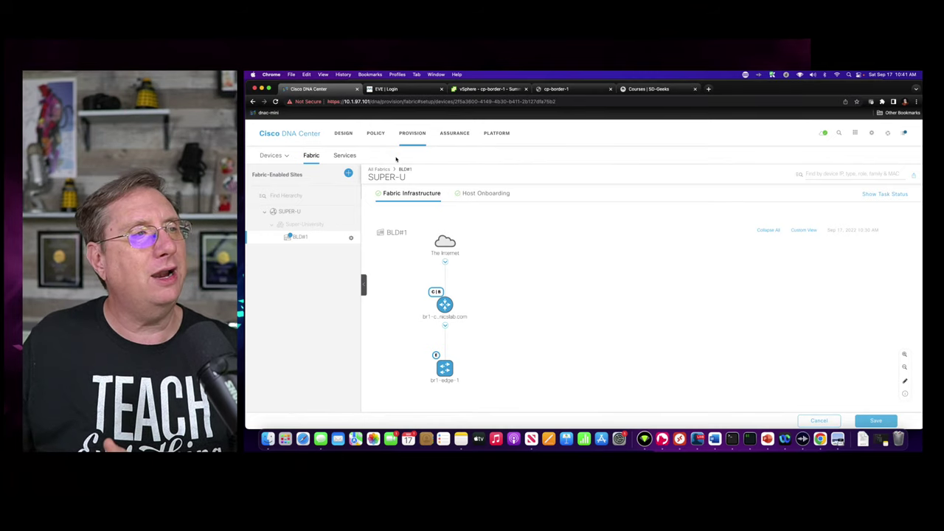
pyautogui.click(483, 194)
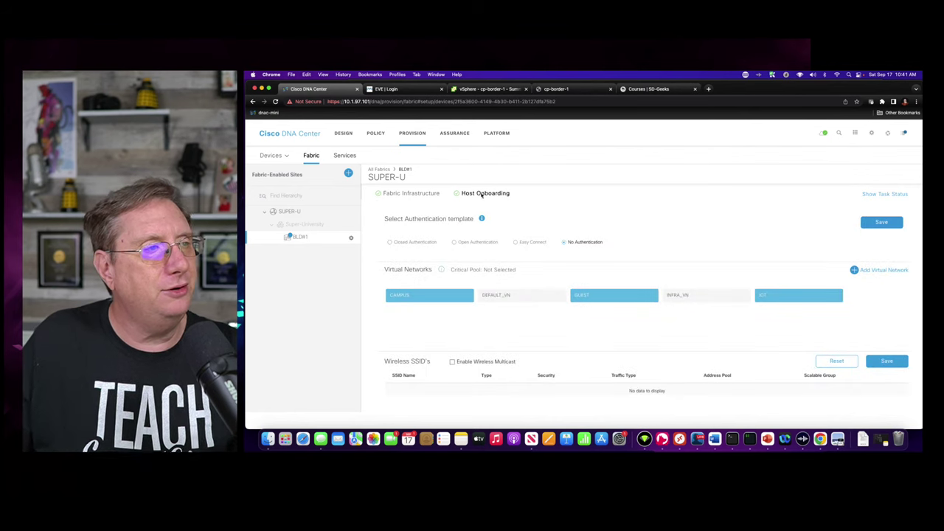
pyautogui.scroll(-5, 476, 298)
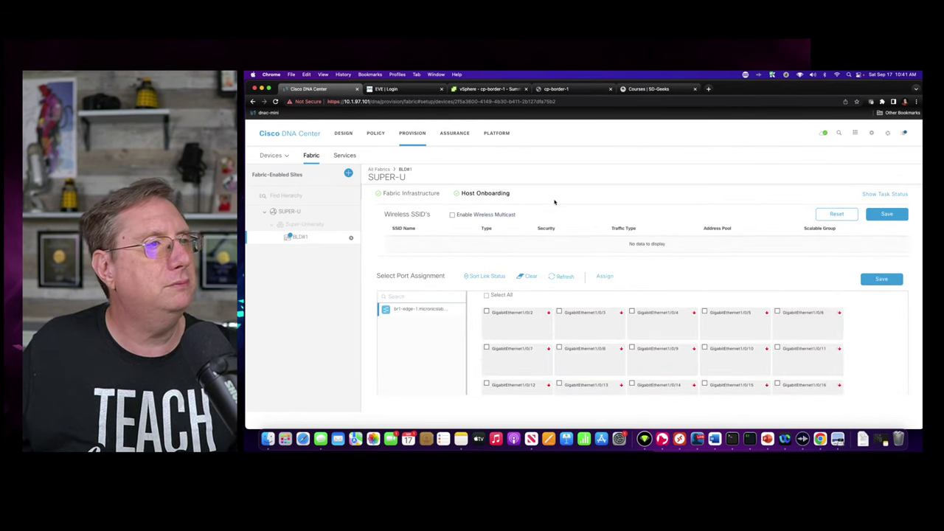
pyautogui.scroll(5, 556, 200)
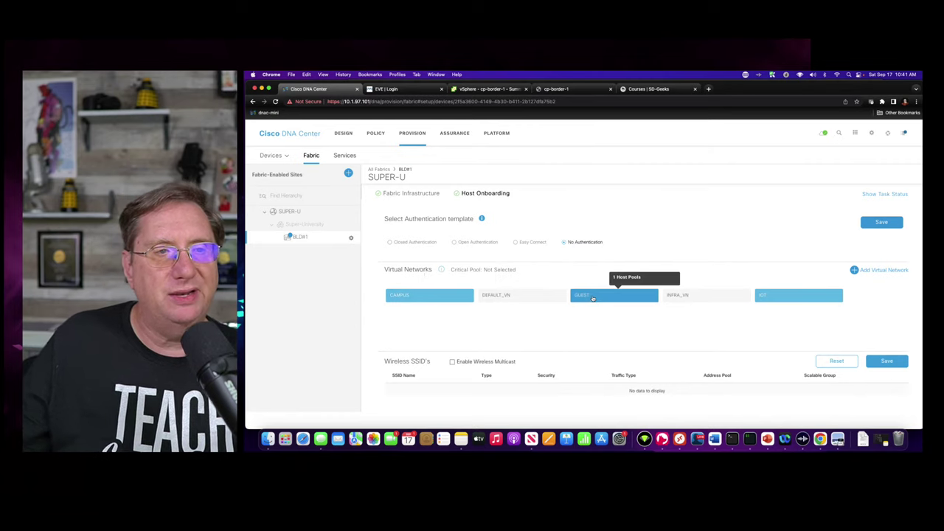
pyautogui.click(416, 299)
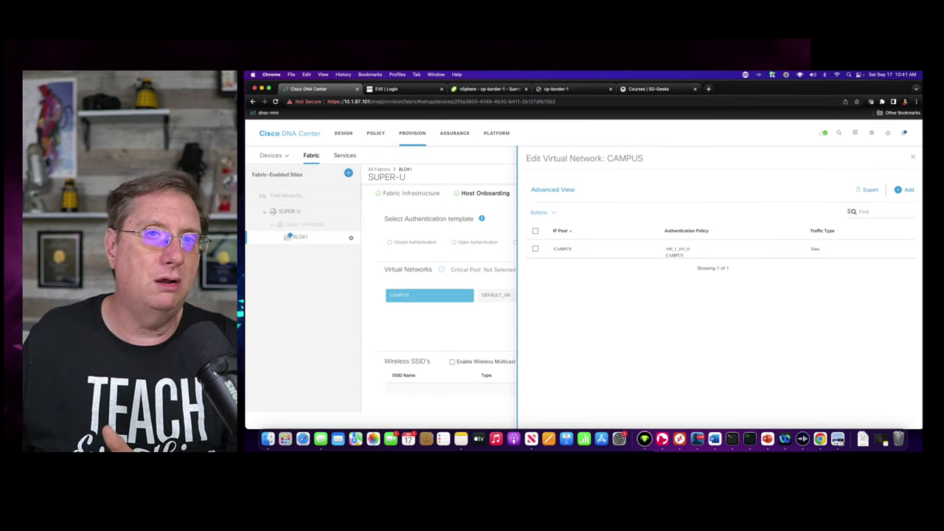
pyautogui.click(912, 157)
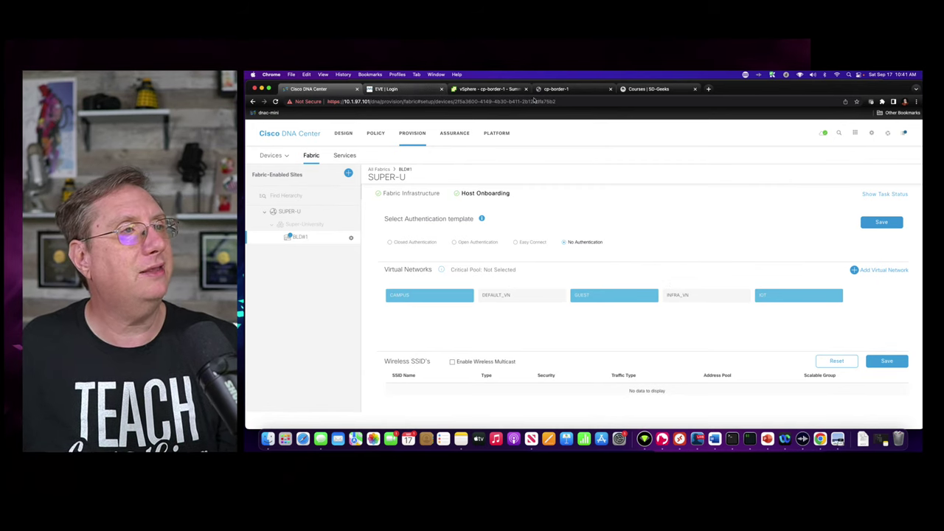
# - Rerun 'show run | sec bgp' on cp-border-1 to review the CAMPUS and GUEST aggregates
pyautogui.click(564, 88)
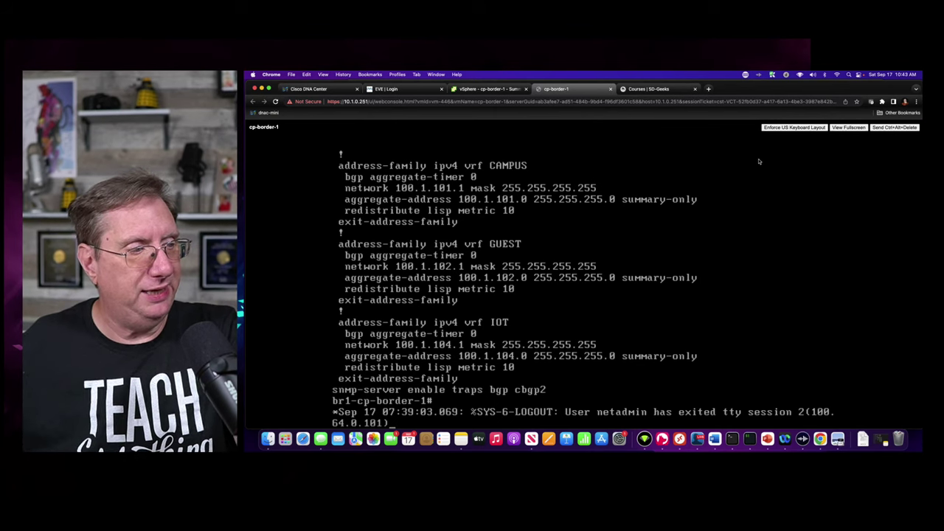
pyautogui.press('Return')
pyautogui.press('Return')
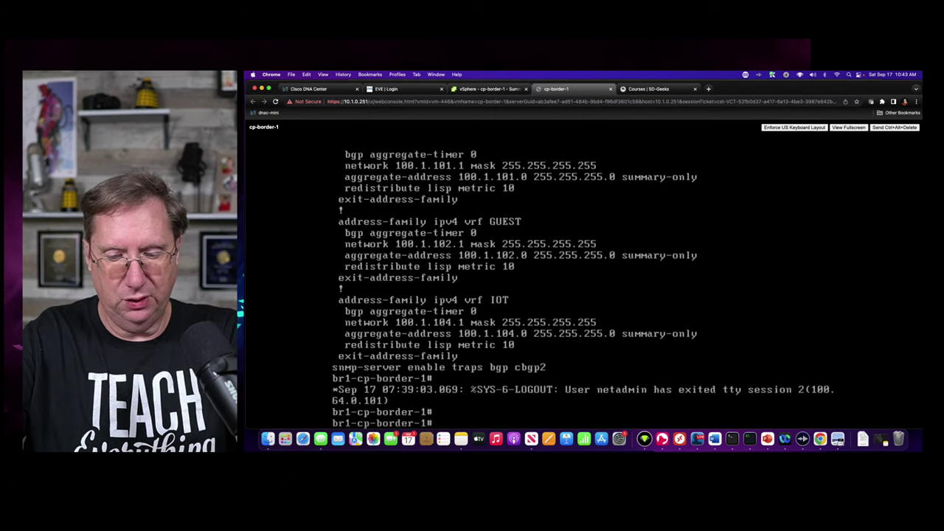
pyautogui.press('Up')
pyautogui.press('Return')
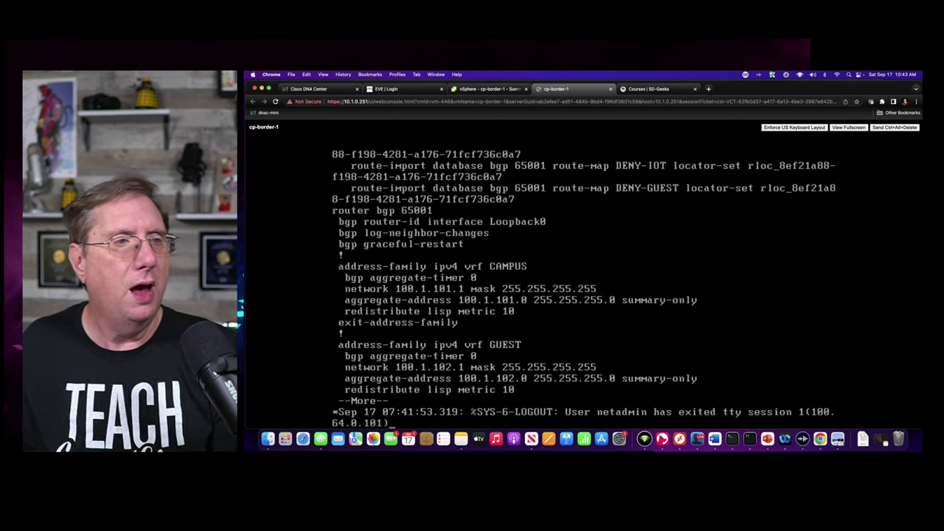
# - Quit the BGP output and run 'show run | sec router lisp' on cp-border-1
pyautogui.press('Return')
pyautogui.press('Return')
pyautogui.press('Return')
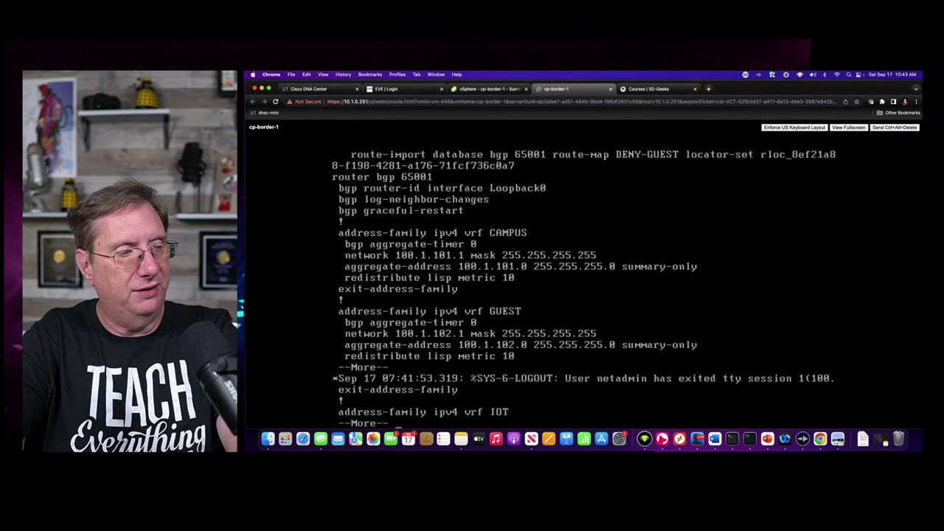
pyautogui.write('q')
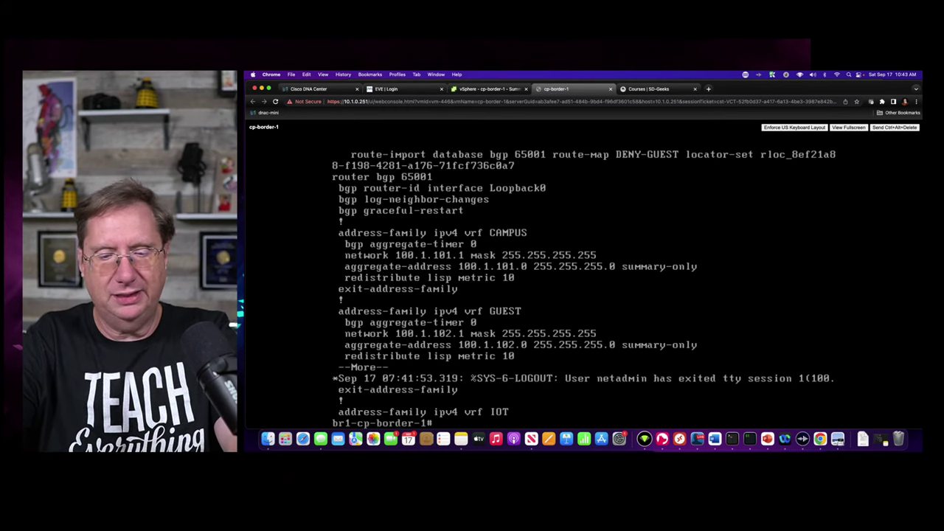
pyautogui.write('show run |')
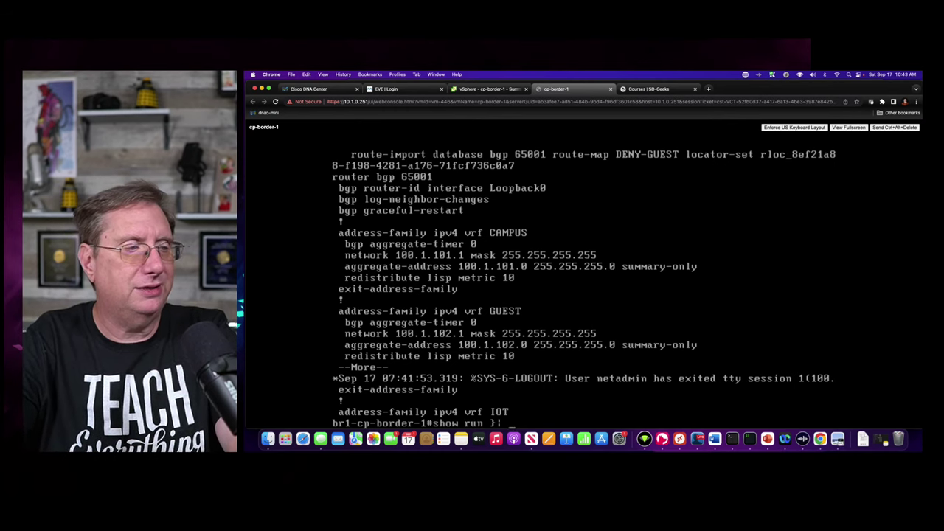
pyautogui.press('BackSpace')
pyautogui.press('BackSpace')
pyautogui.write('| s')
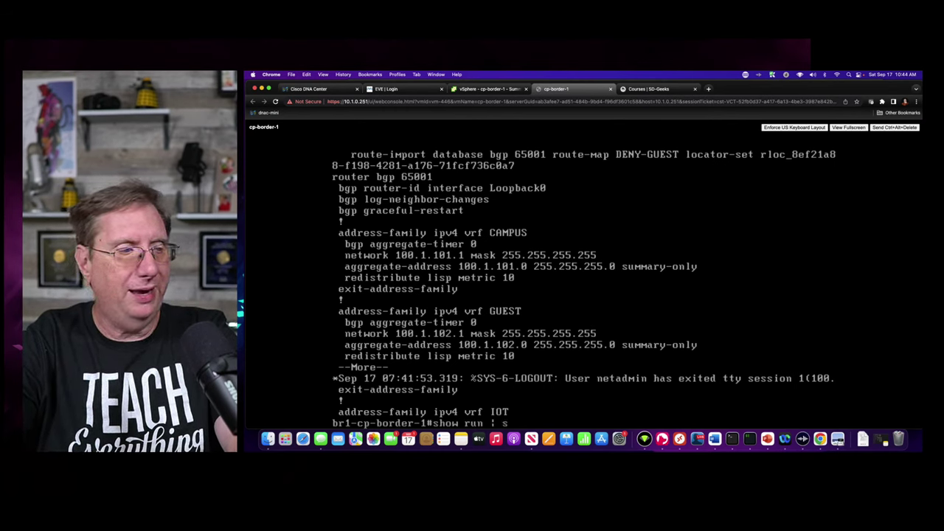
pyautogui.write('ec router')
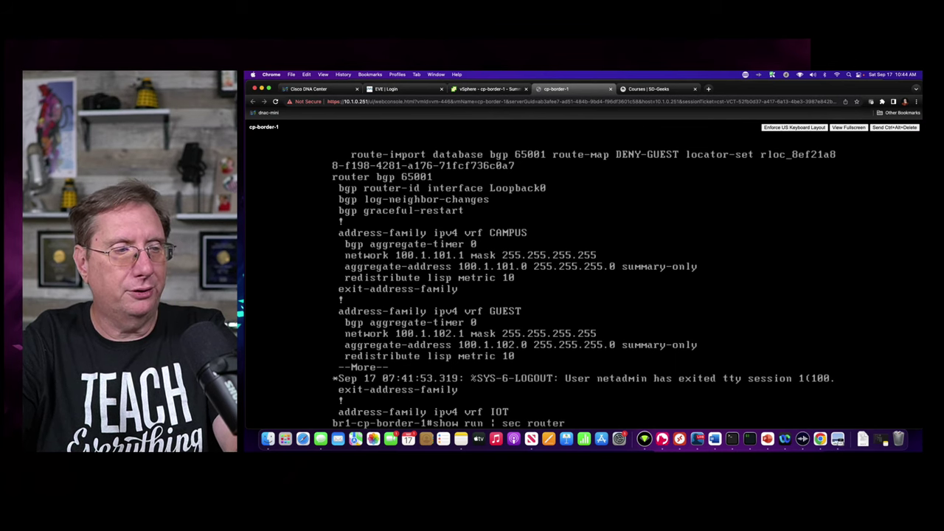
pyautogui.write(' lipp')
pyautogui.press('Return')
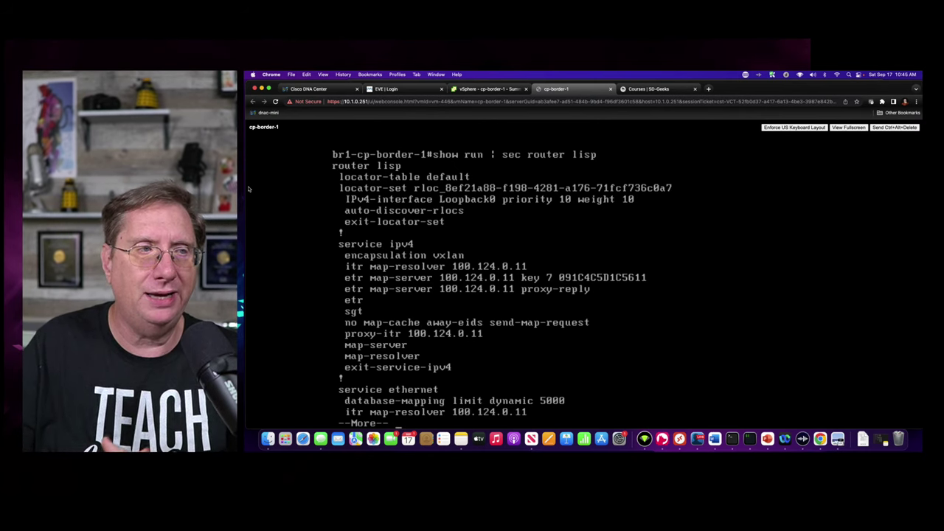
# - Return to Cisco DNA Center and open the SUPER-U fabric from the fabrics overview
pyautogui.click(306, 91)
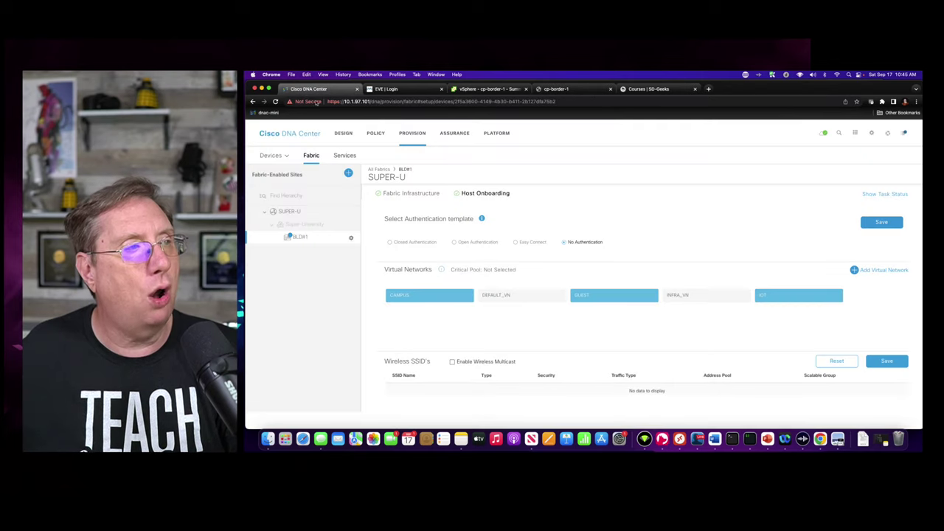
pyautogui.click(312, 160)
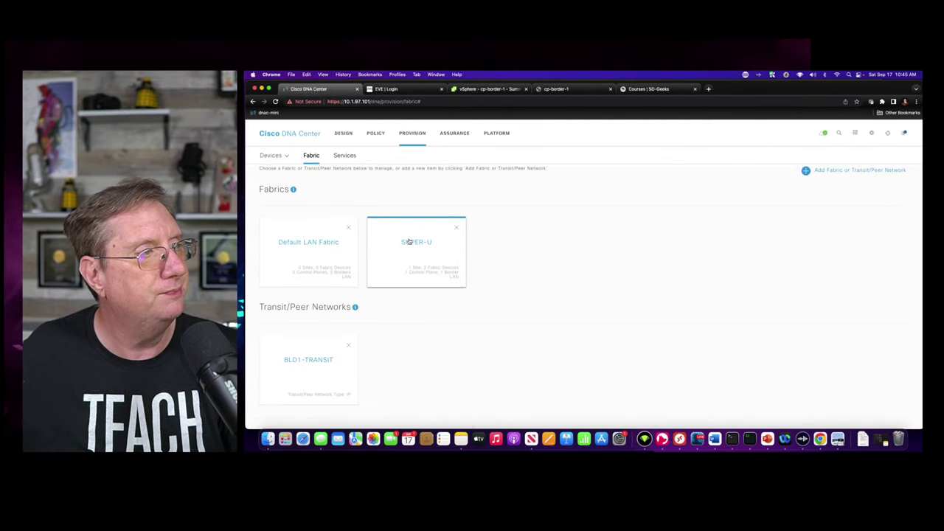
pyautogui.click(408, 239)
# - Open site BLD#1's Fabric Infrastructure topology within the SUPER-U fabric
pyautogui.click(677, 320)
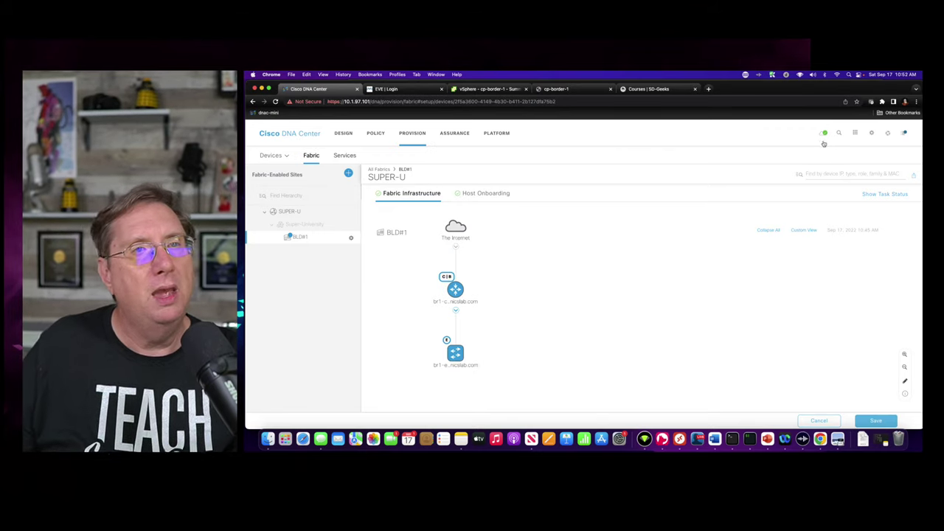
# - Go to System Settings and show the vManage Properties settings form
pyautogui.click(855, 134)
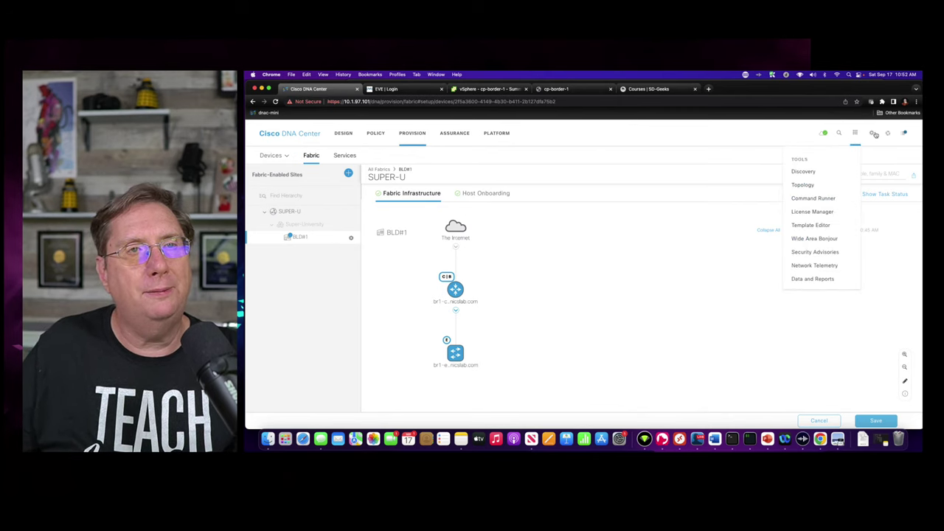
pyautogui.click(872, 134)
pyautogui.click(840, 172)
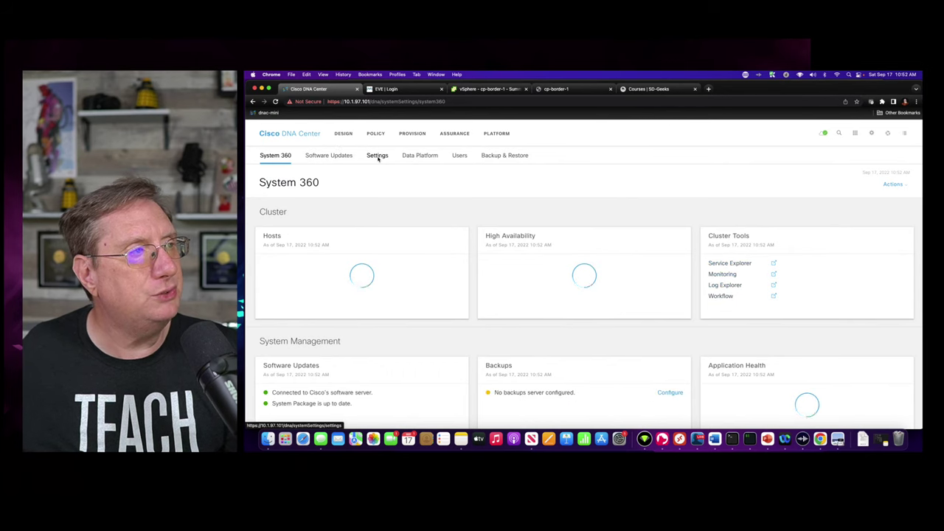
pyautogui.click(376, 155)
pyautogui.scroll(-2, 307, 305)
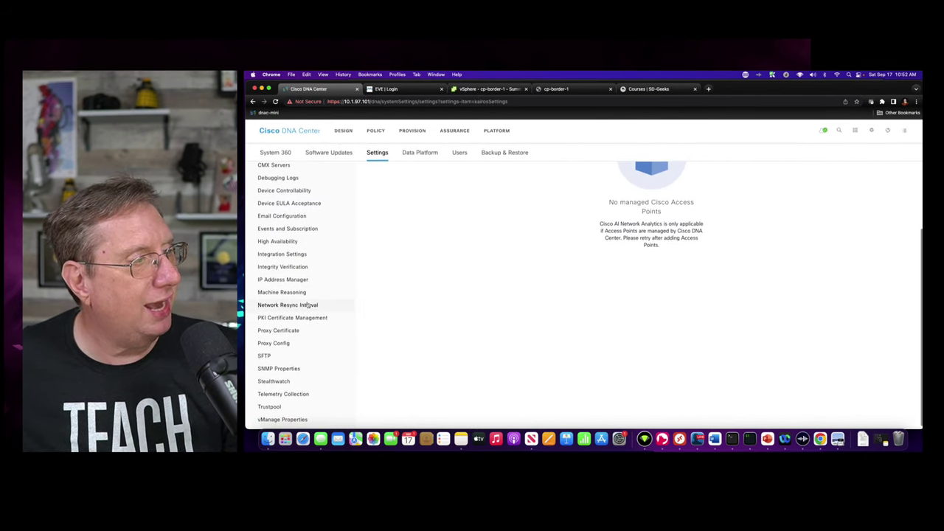
pyautogui.click(274, 425)
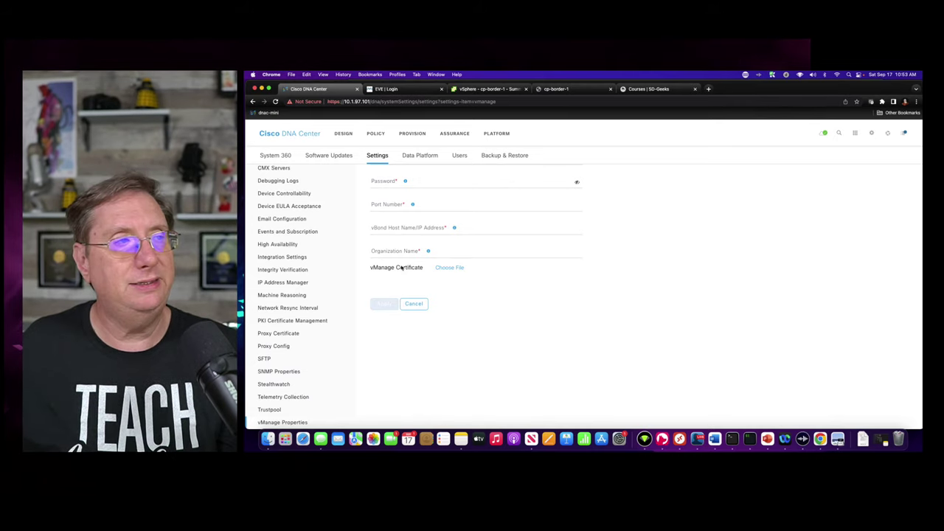
# - In Provision > Fabric > SUPER-U > BLD#1, open br1-cp-border-1's Border Node configuration
pyautogui.click(409, 133)
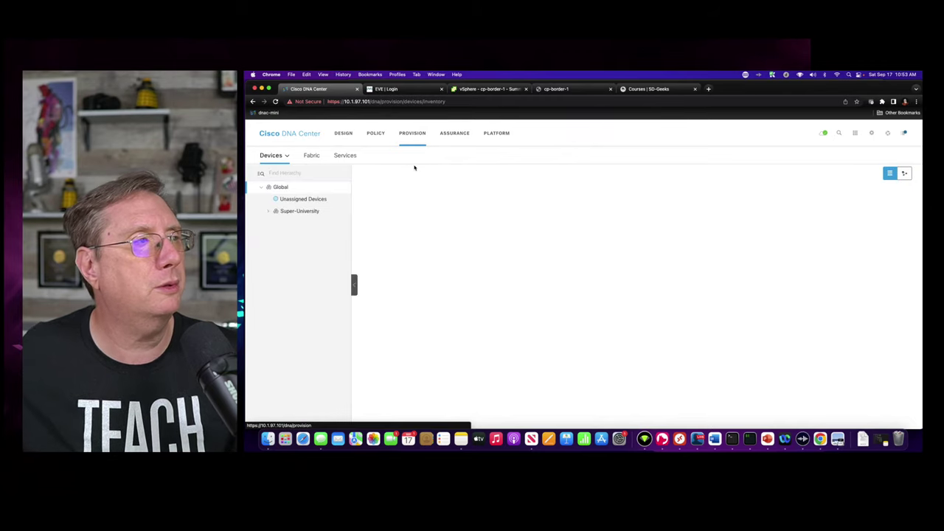
pyautogui.click(310, 156)
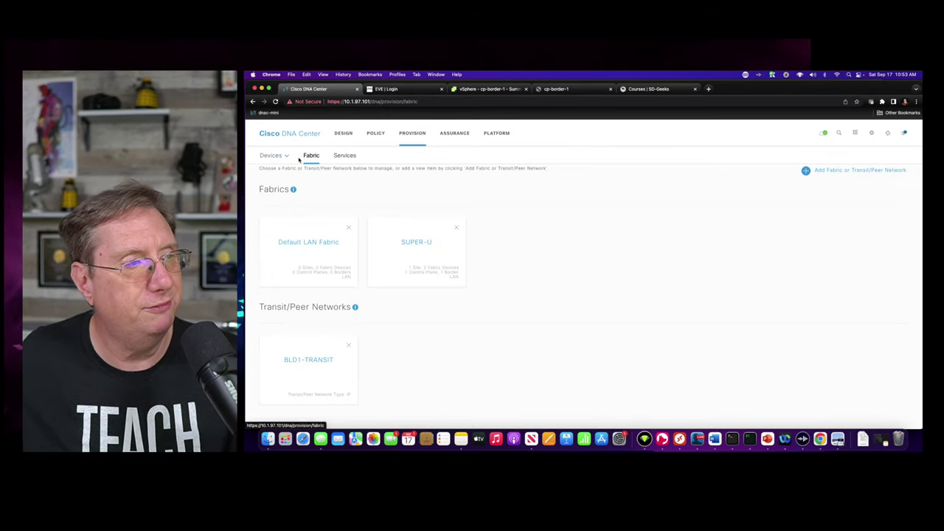
pyautogui.click(418, 245)
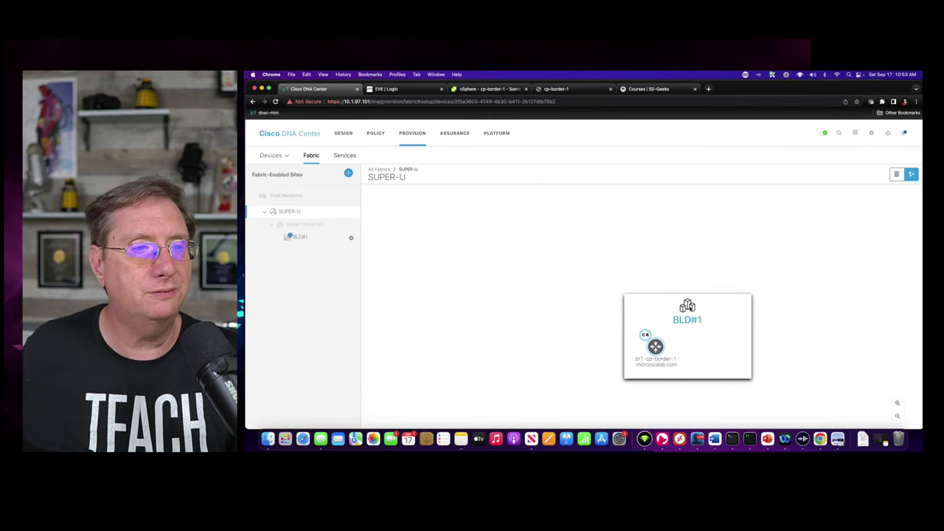
pyautogui.click(690, 321)
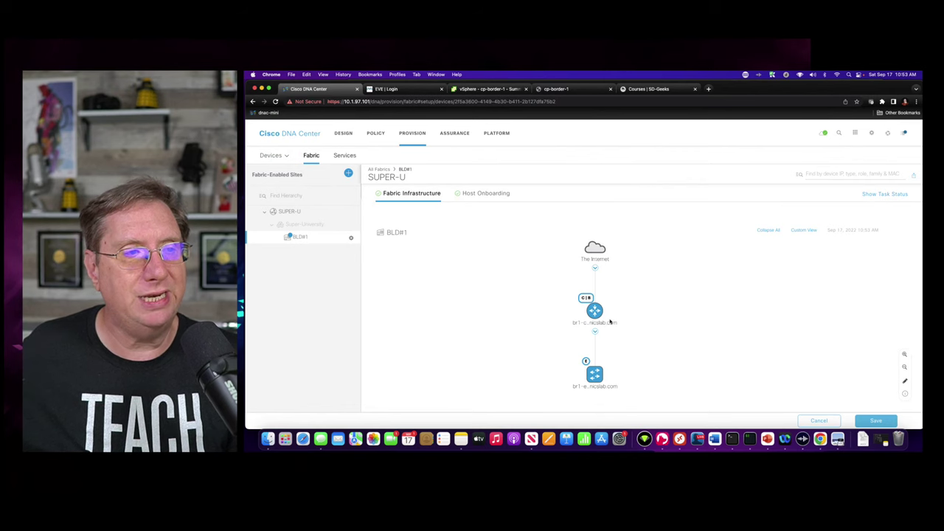
pyautogui.click(609, 321)
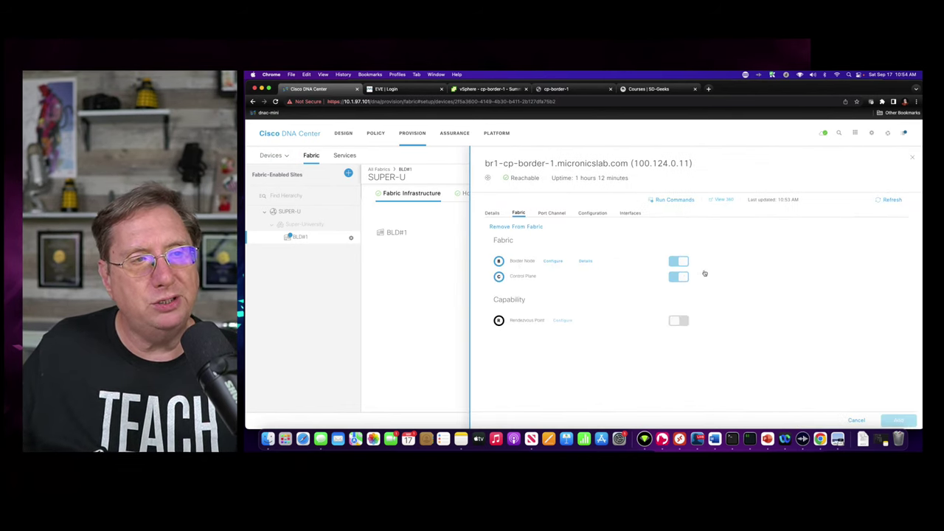
pyautogui.click(552, 262)
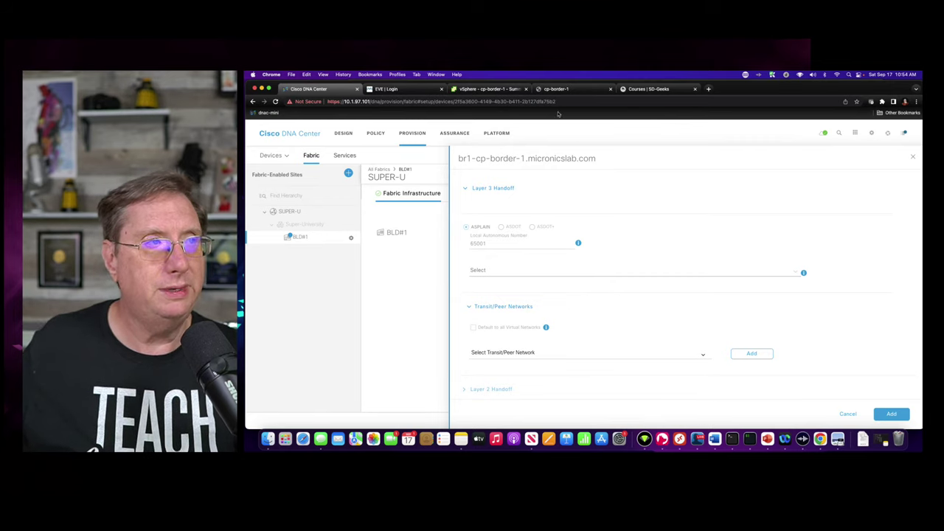
# - Log in to the cp-border-1 router console, retrying the credentials once
pyautogui.click(559, 88)
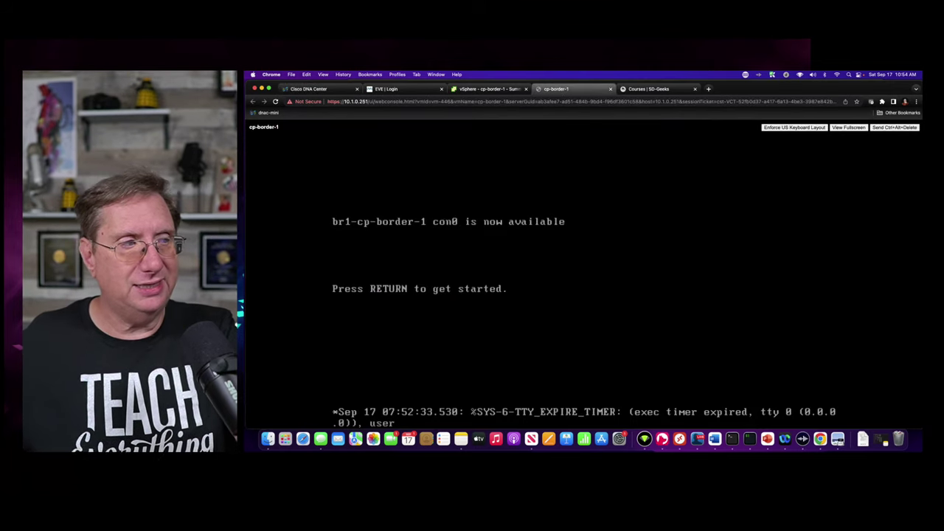
pyautogui.press('Return')
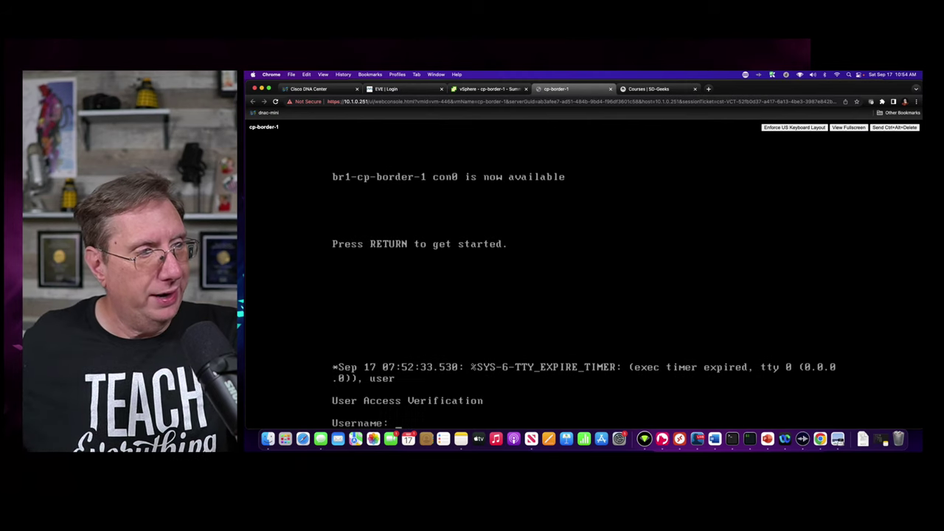
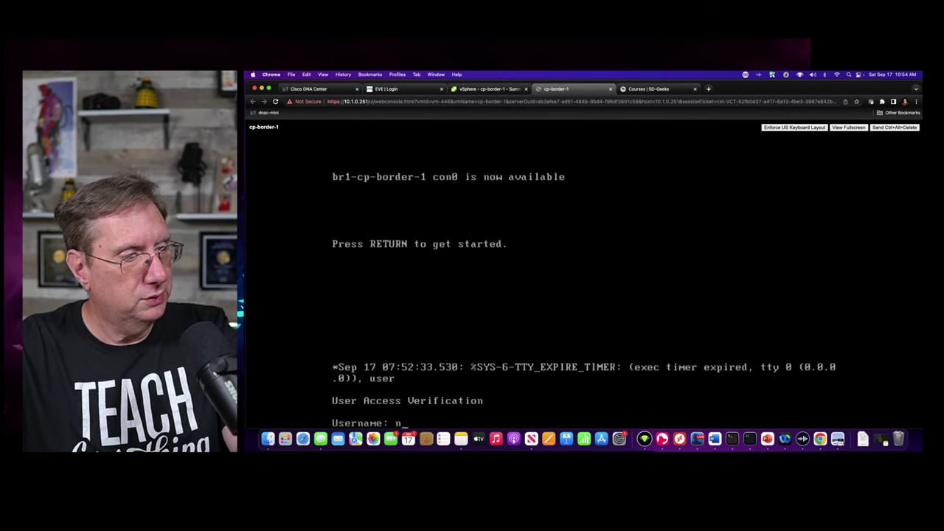
pyautogui.press('Return')
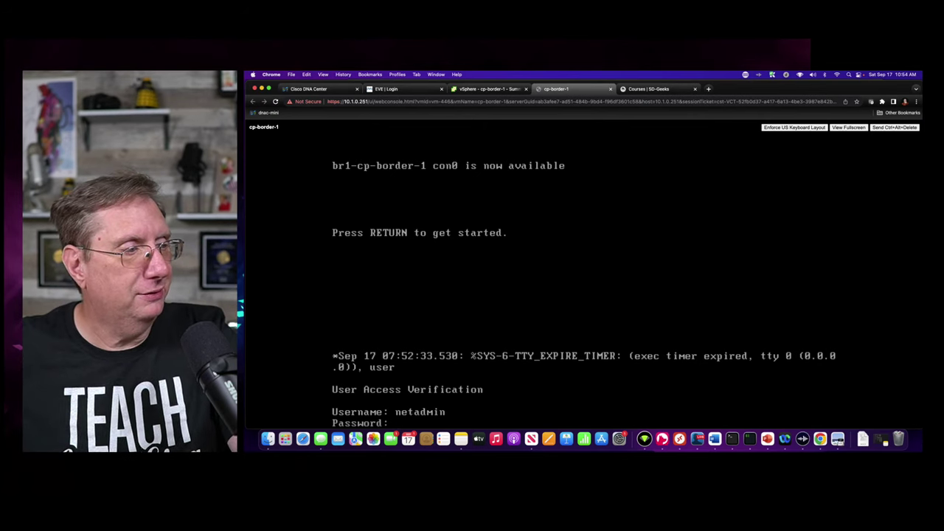
pyautogui.press('Return')
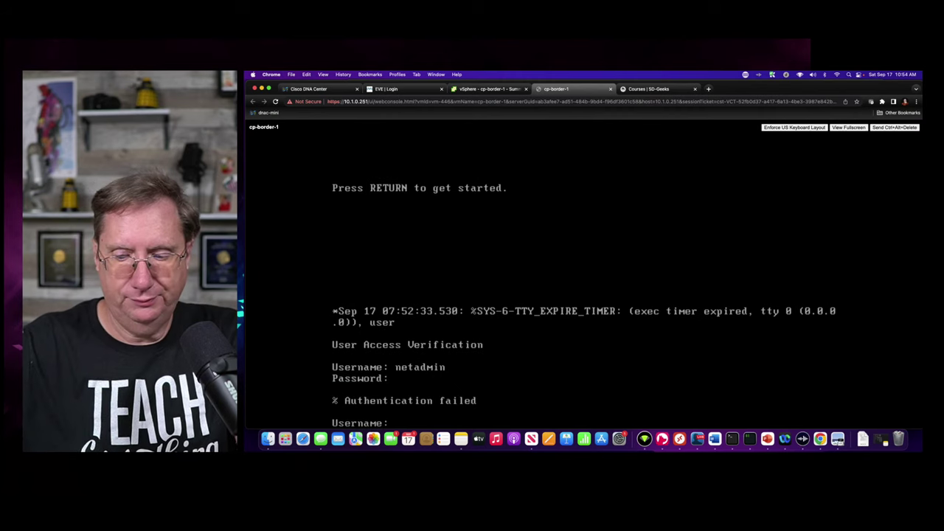
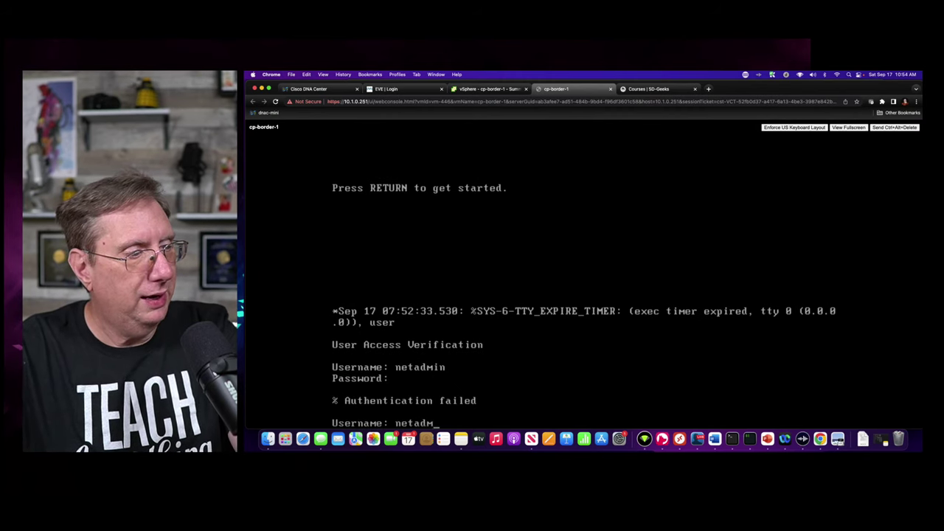
pyautogui.press('Return')
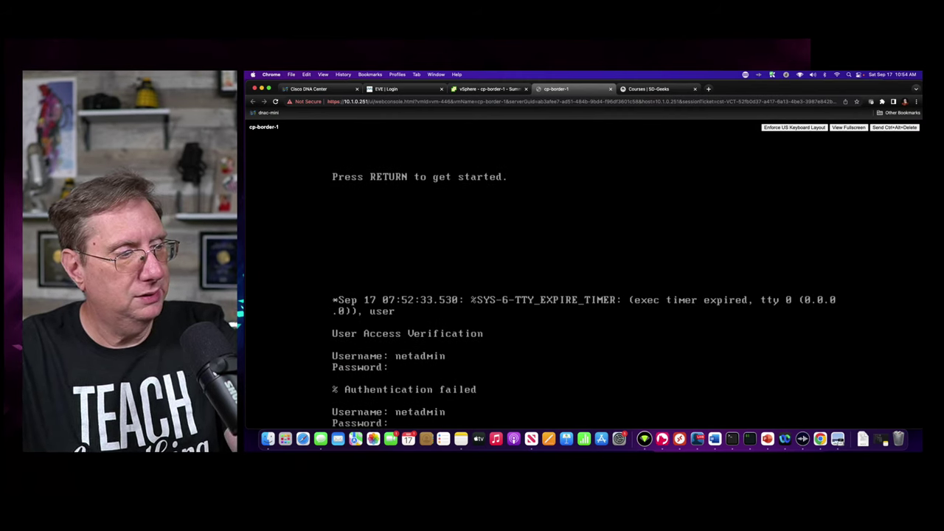
pyautogui.press('Return')
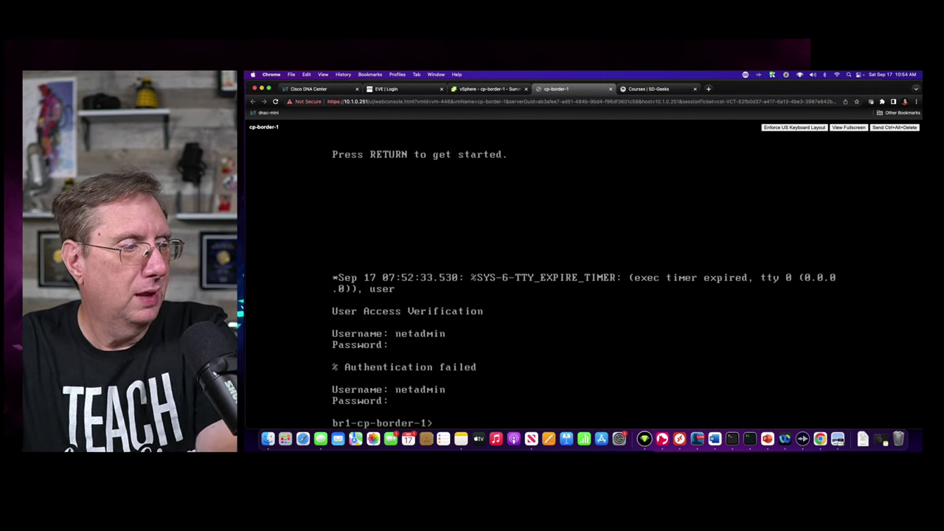
# - Enter privileged mode with enable and run show ip interface brief
pyautogui.write('en')
pyautogui.press('Return')
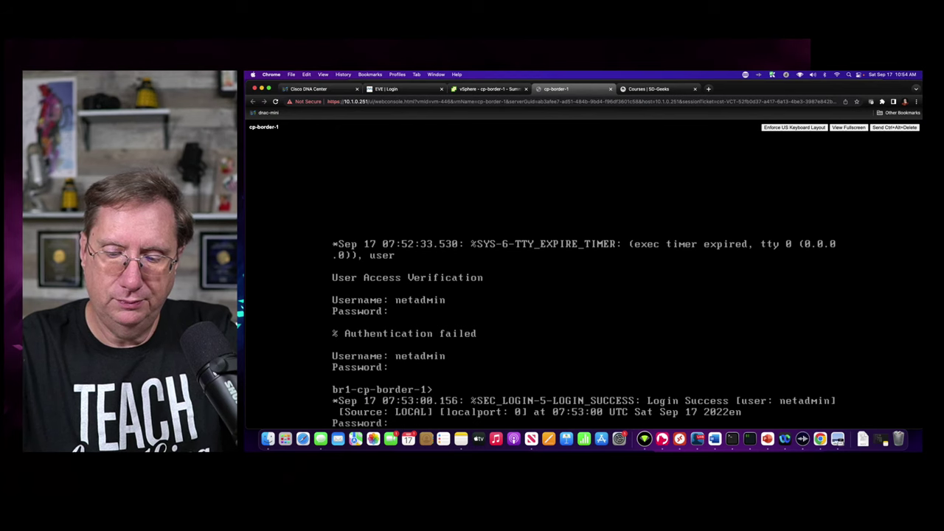
pyautogui.press('Return')
pyautogui.write('s')
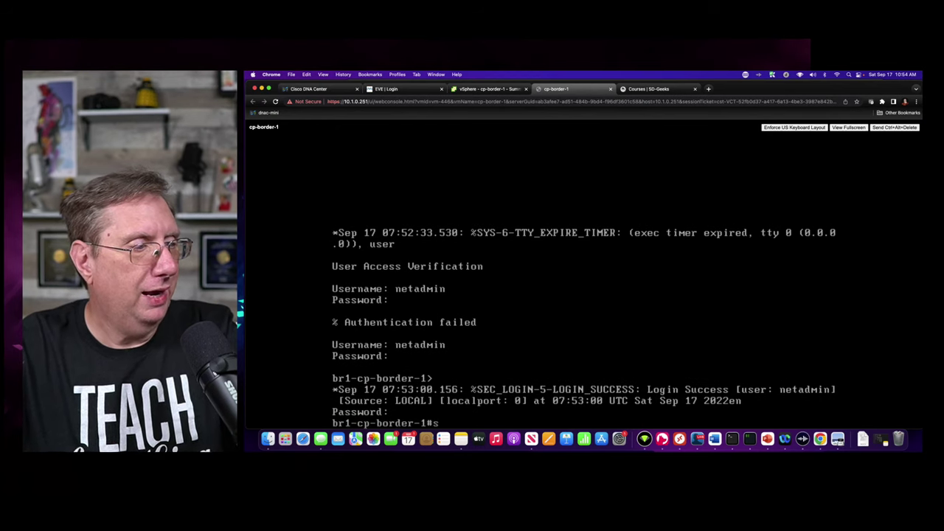
pyautogui.write('how ip i')
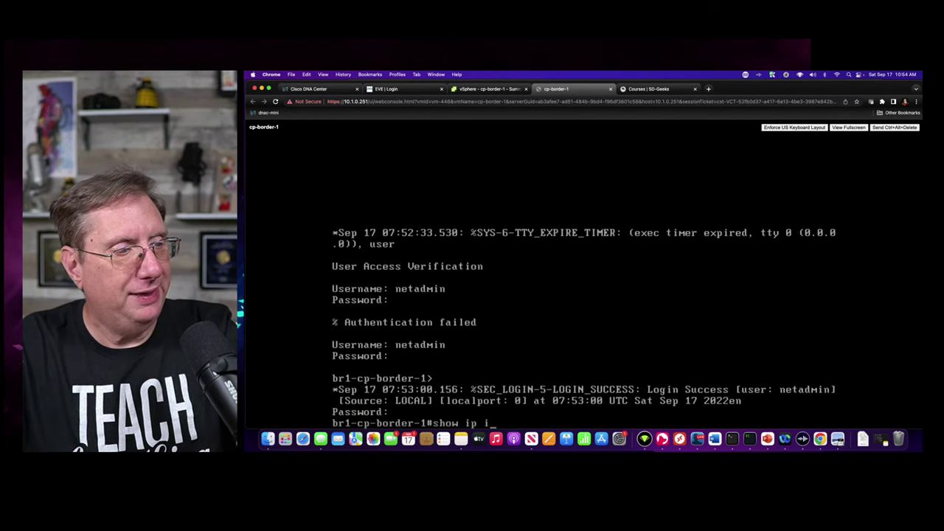
pyautogui.write('nt bri')
pyautogui.press('Tab')
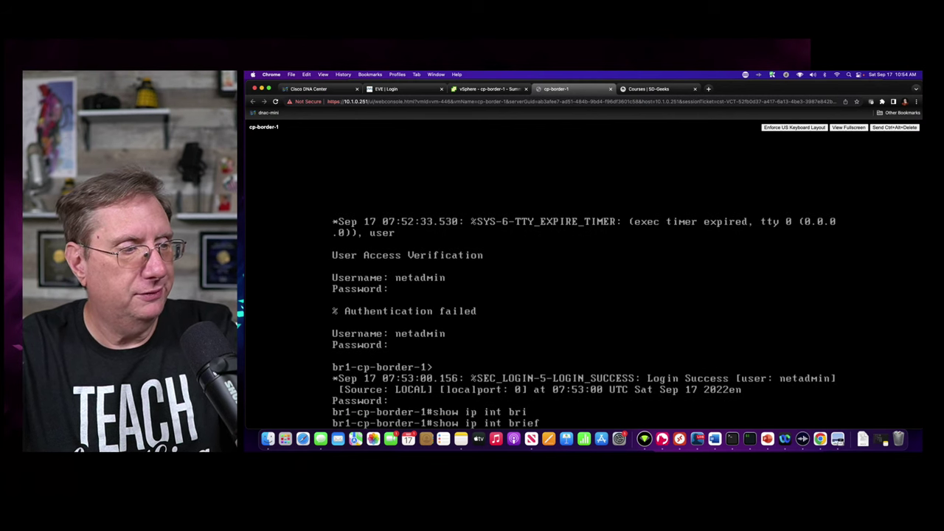
pyautogui.press('Return')
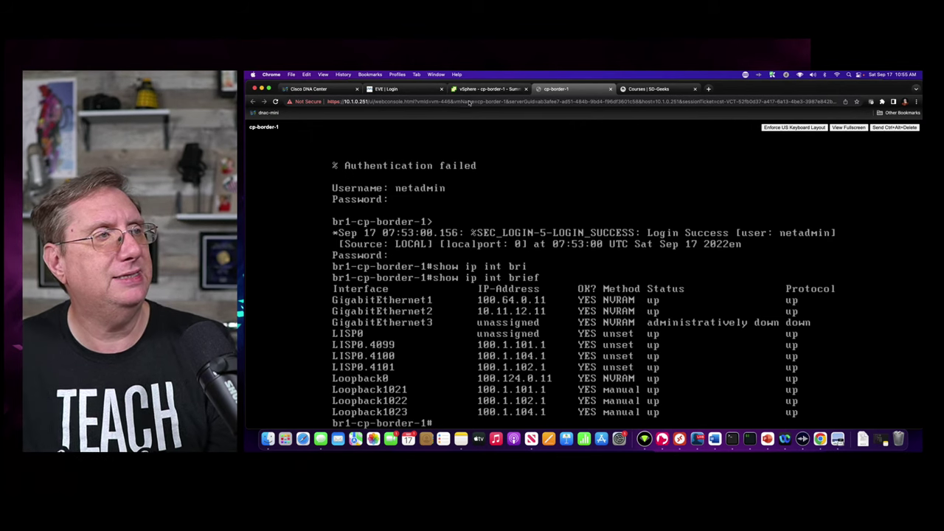
# - Cancel the handoff settings, close the device panel and return to the All Fabrics overview
pyautogui.click(311, 89)
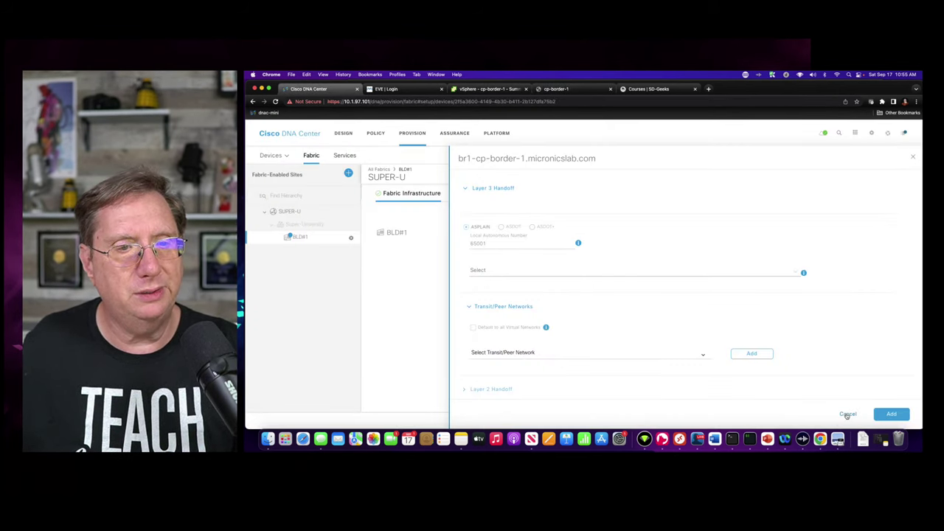
pyautogui.click(848, 416)
pyautogui.click(912, 160)
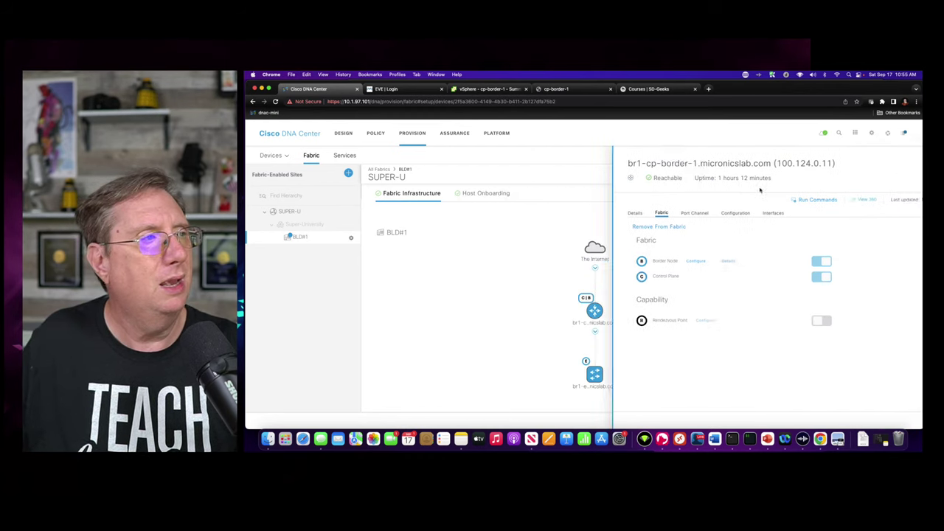
pyautogui.click(379, 169)
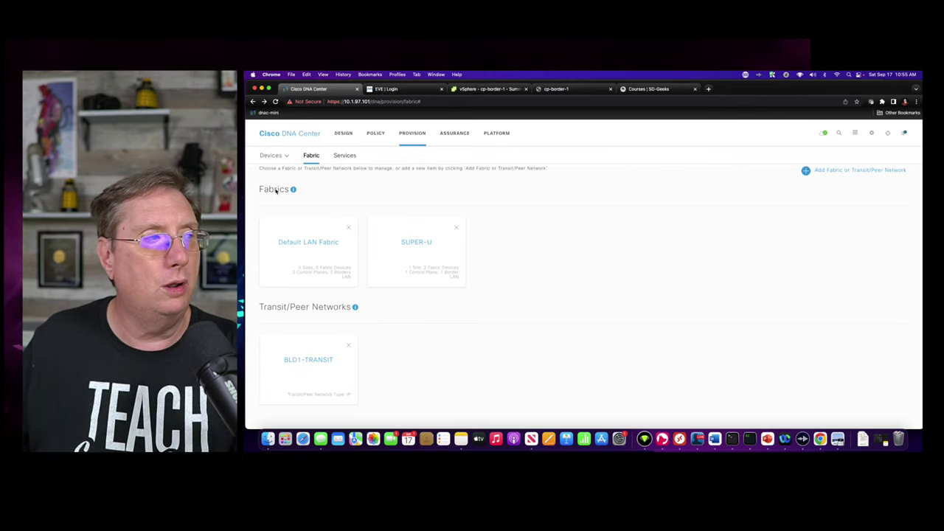
pyautogui.click(415, 241)
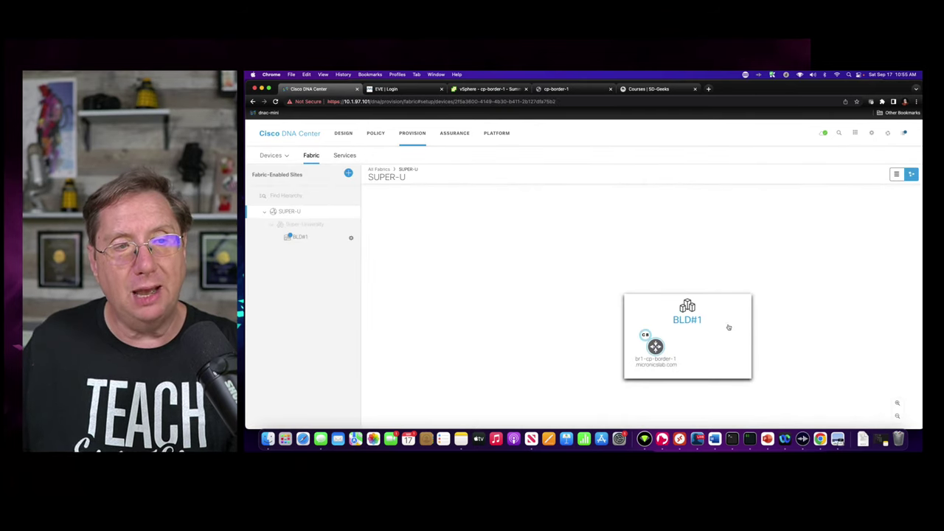
pyautogui.moveTo(706, 300); pyautogui.dragTo(501, 281)
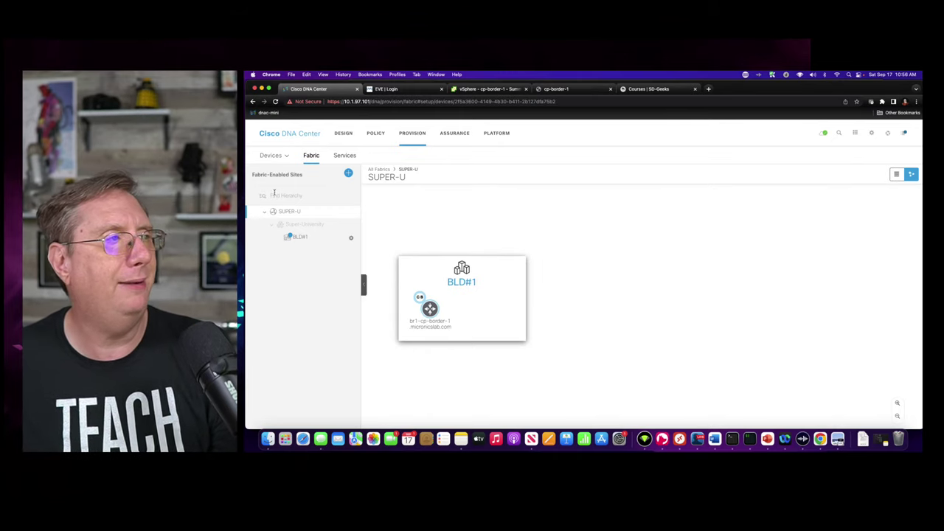
pyautogui.click(378, 169)
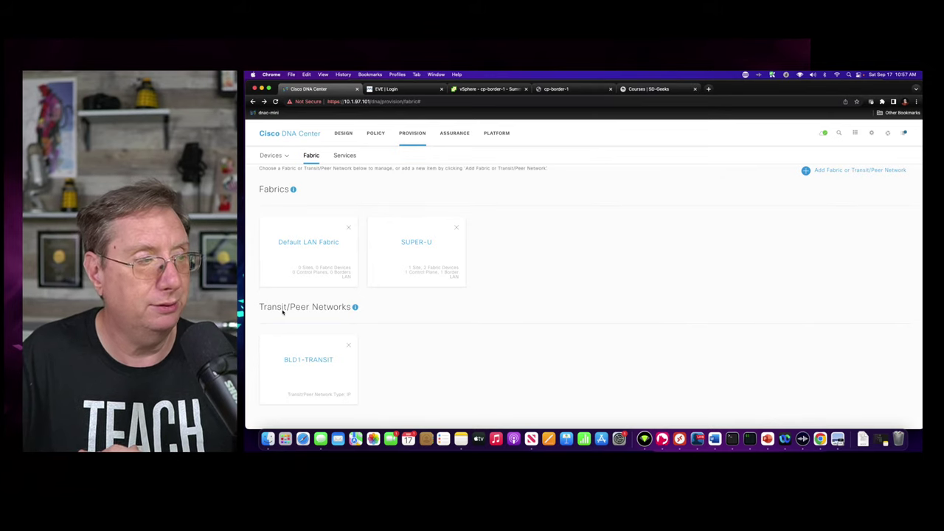
pyautogui.click(303, 365)
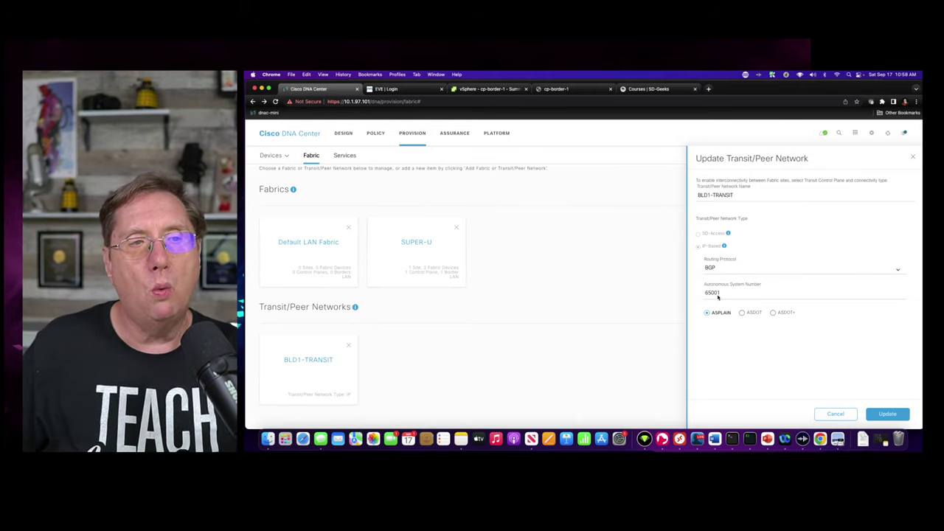
pyautogui.moveTo(723, 293); pyautogui.dragTo(695, 296)
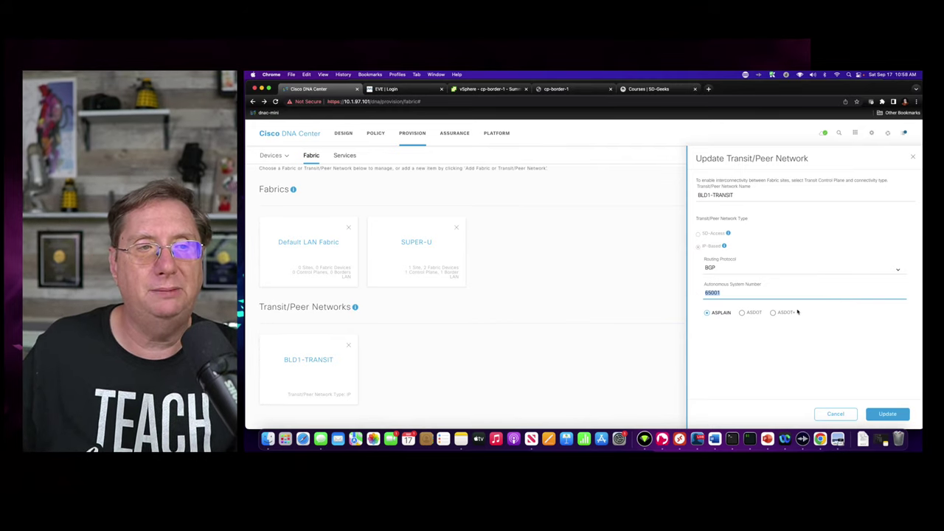
pyautogui.click(900, 270)
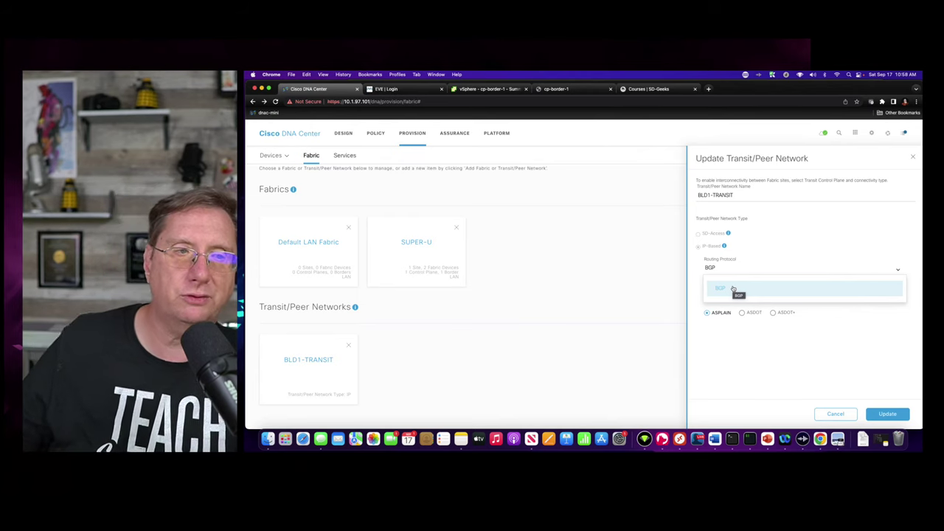
pyautogui.click(875, 395)
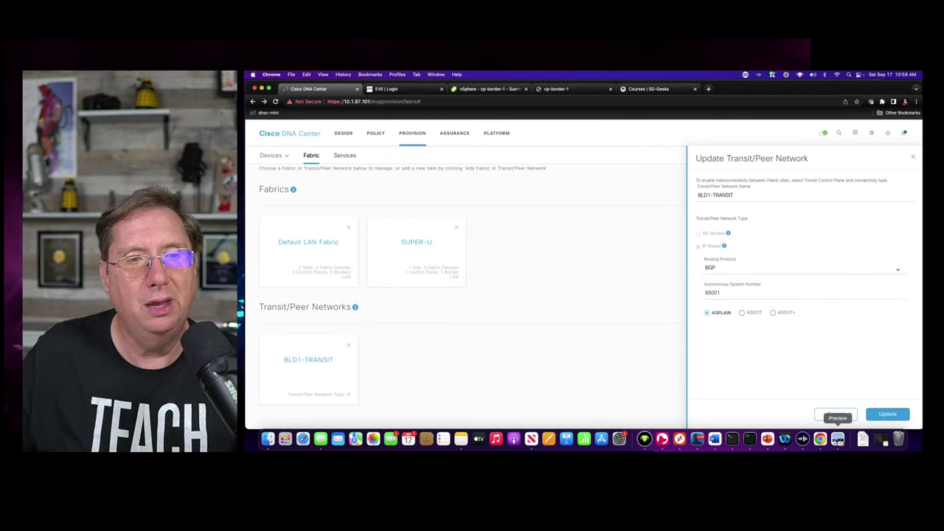
pyautogui.click(835, 415)
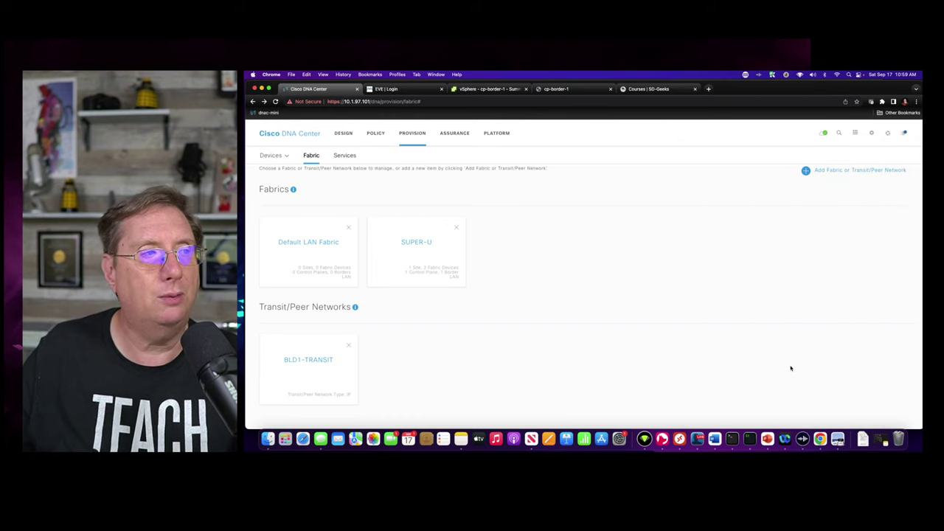
# - In SUPER-U, open br1-cp-border-1's Border Node configuration
pyautogui.click(420, 245)
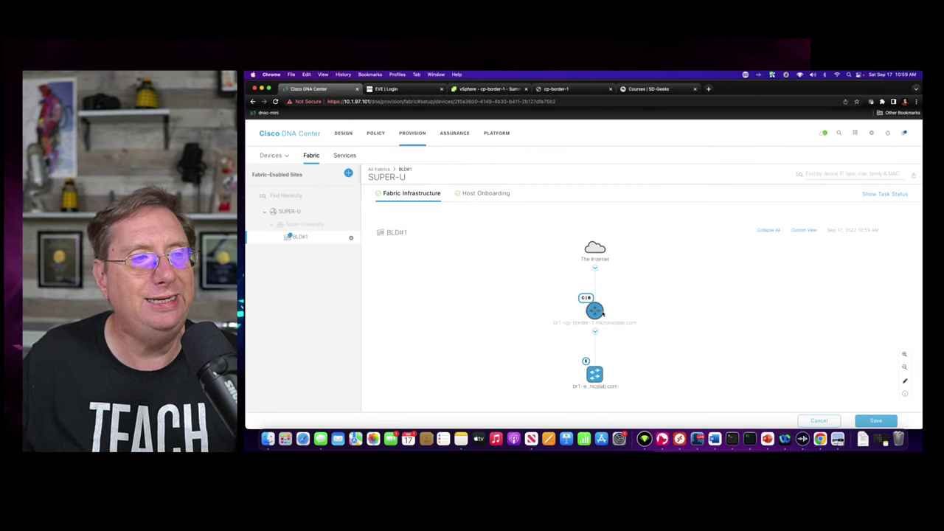
pyautogui.click(597, 309)
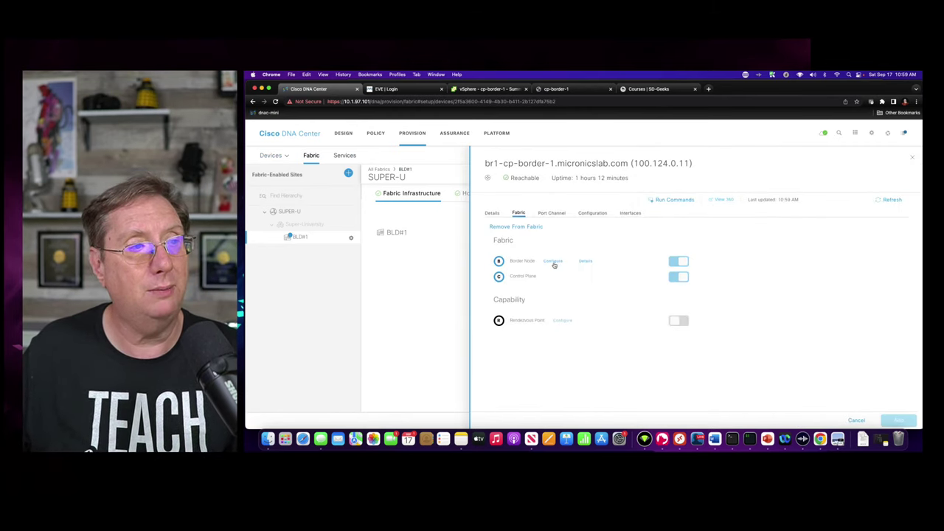
pyautogui.click(553, 261)
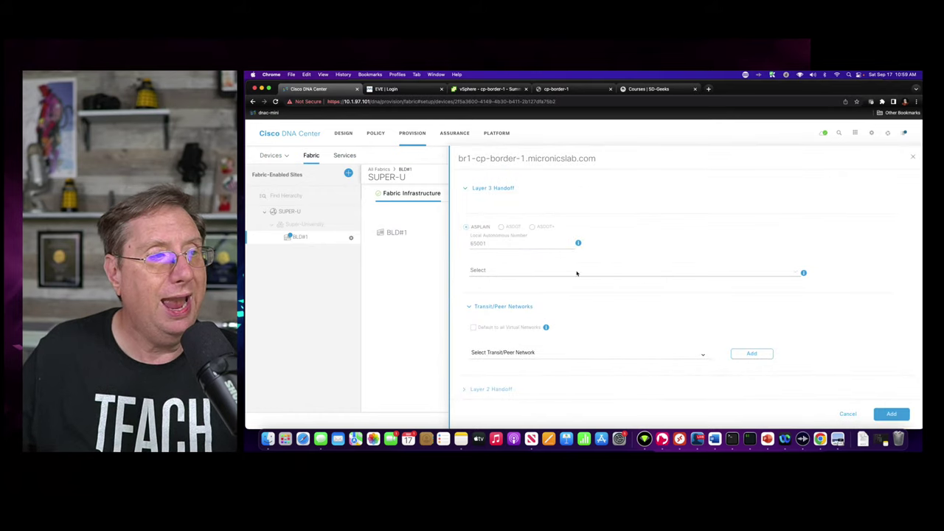
# - Choose BLD1-TRANSIT as the transit and the L3handoff pool 100.1.103.0/24
pyautogui.click(481, 309)
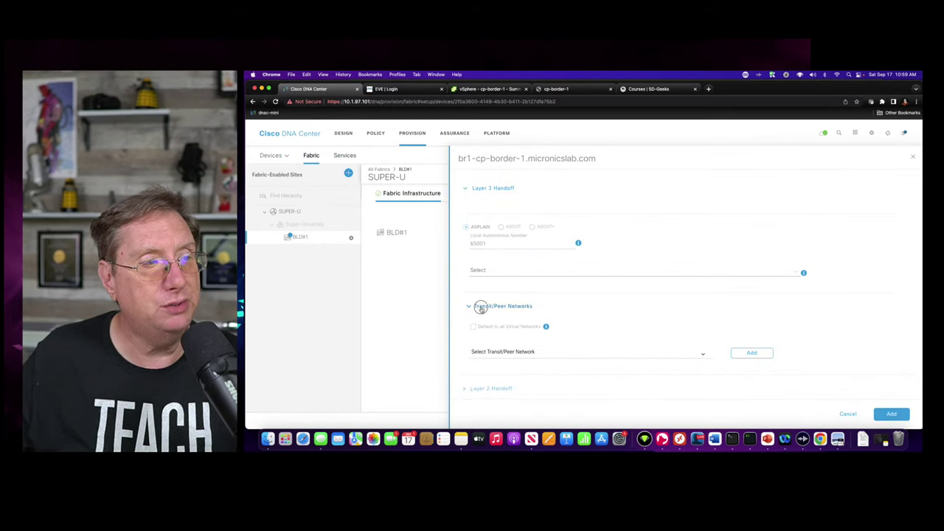
pyautogui.click(476, 307)
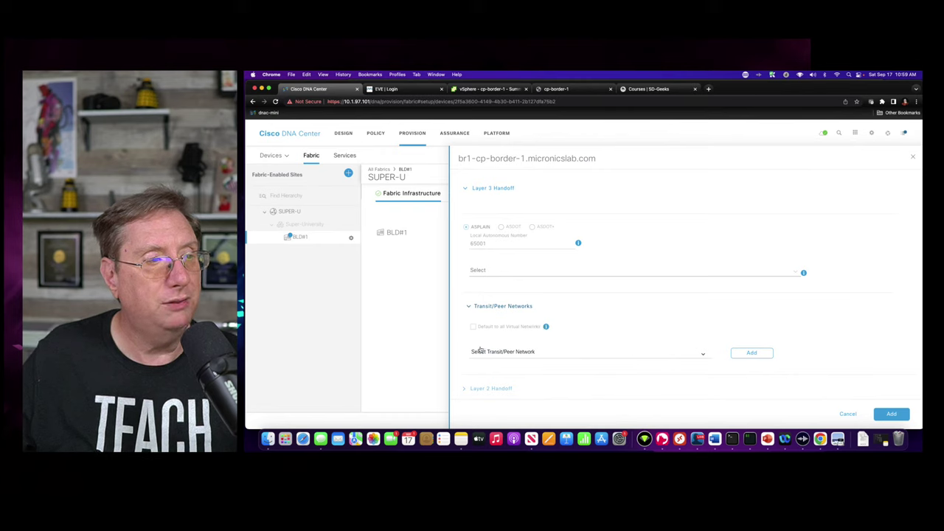
pyautogui.click(701, 355)
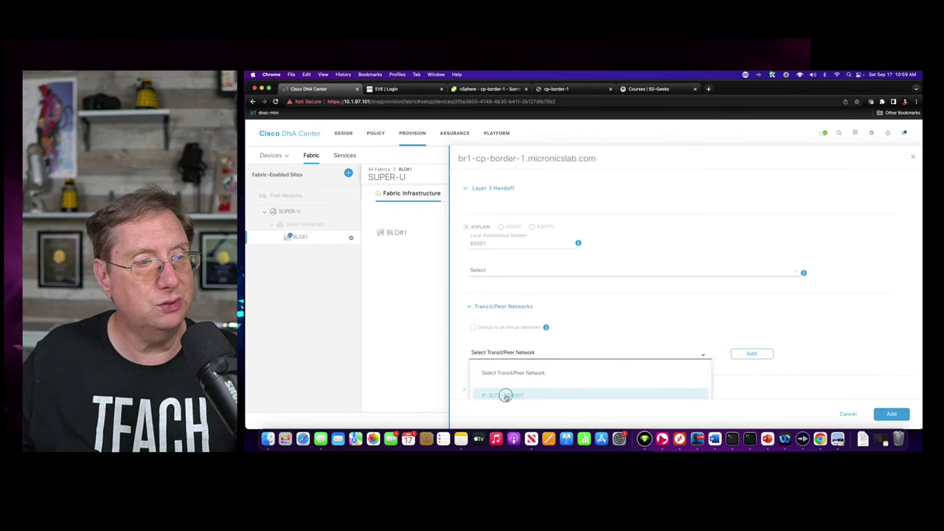
pyautogui.click(505, 397)
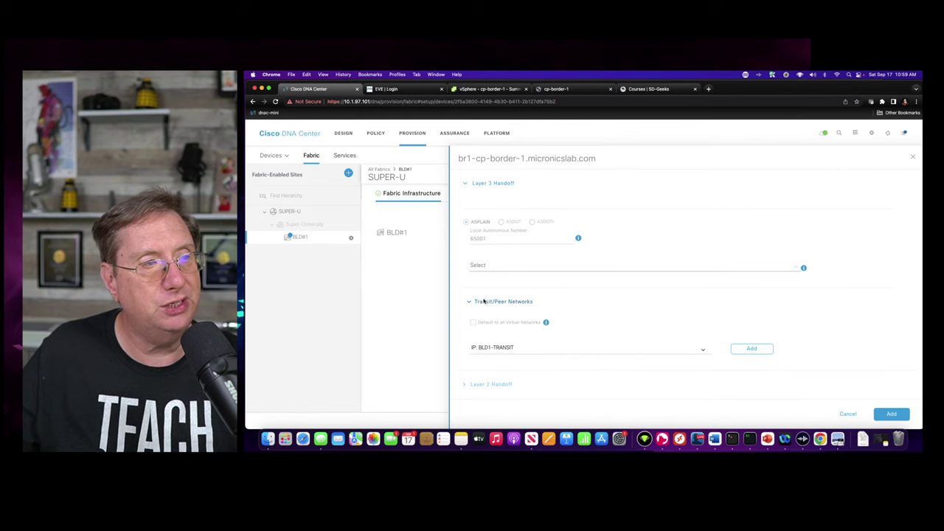
pyautogui.click(496, 348)
pyautogui.click(554, 338)
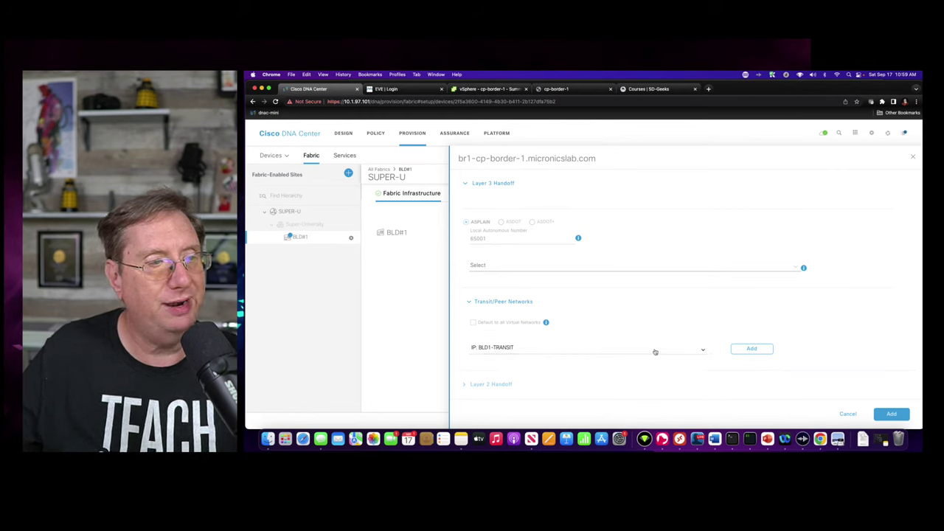
pyautogui.click(480, 270)
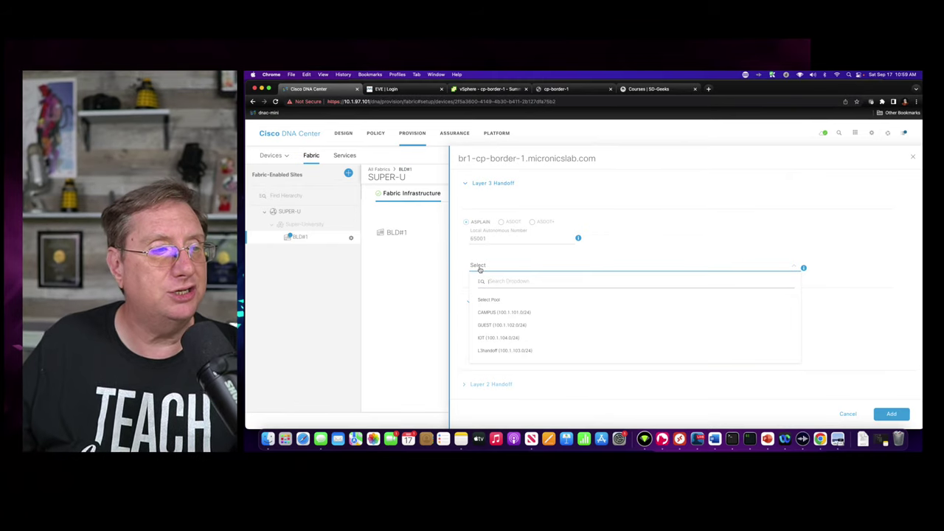
pyautogui.click(498, 351)
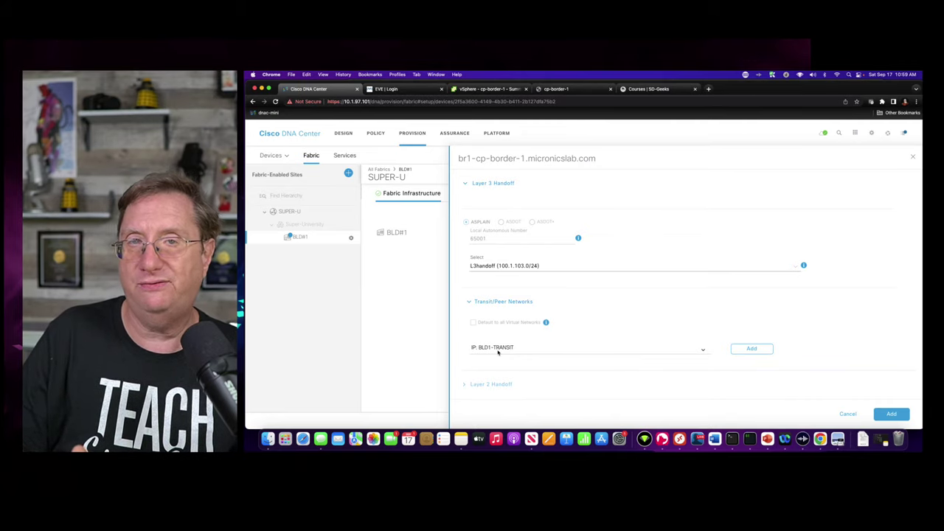
pyautogui.click(553, 89)
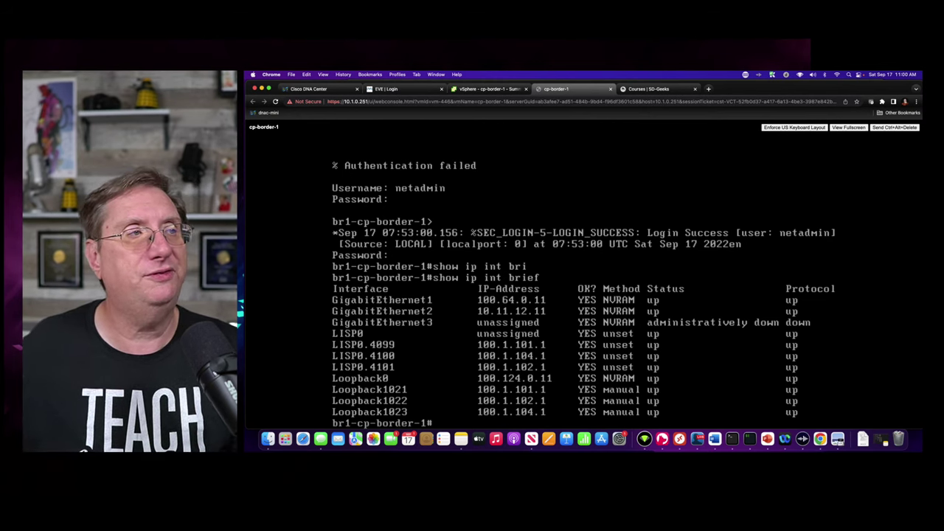
pyautogui.click(391, 88)
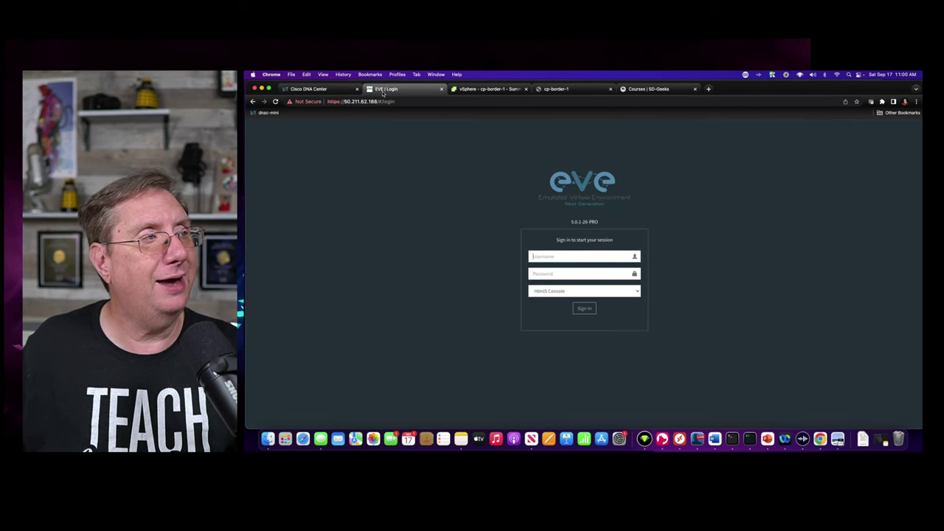
pyautogui.click(335, 88)
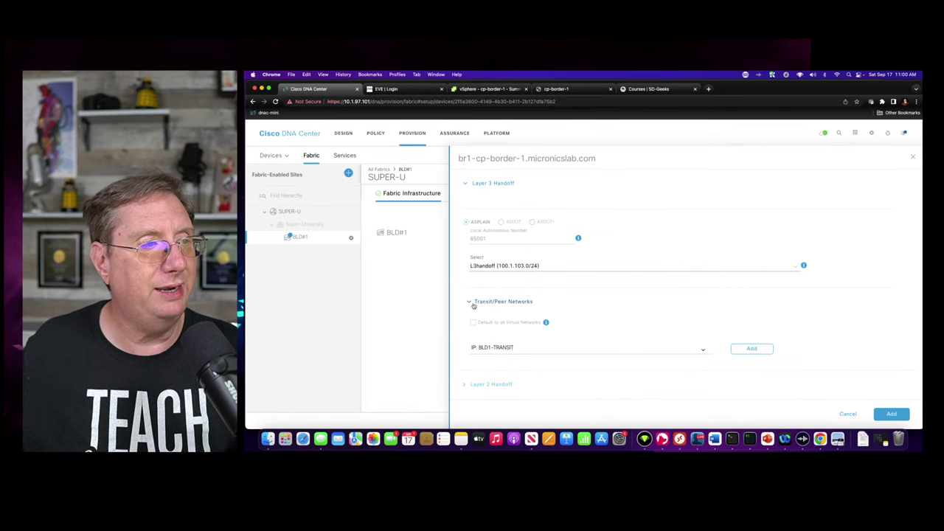
# - Add the BLD1-TRANSIT transit to the handoff and expand its entry
pyautogui.click(750, 349)
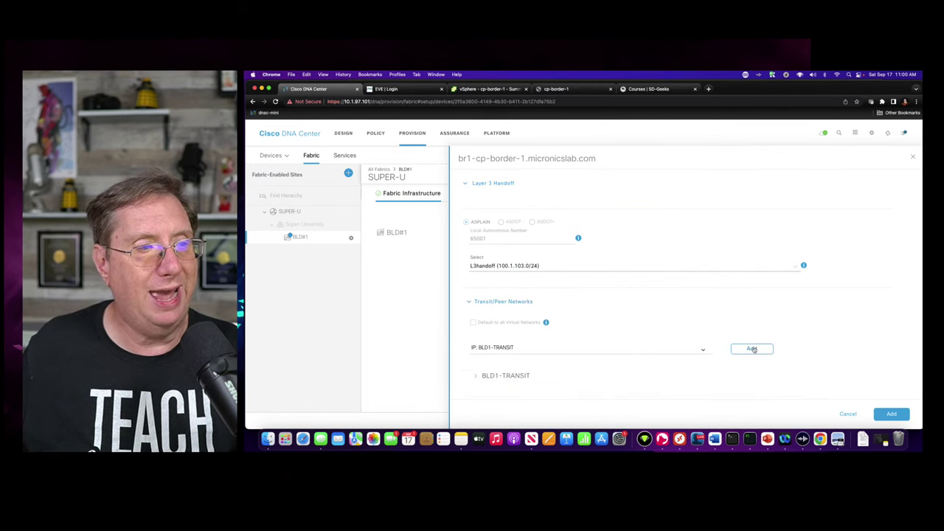
pyautogui.scroll(-1, 810, 321)
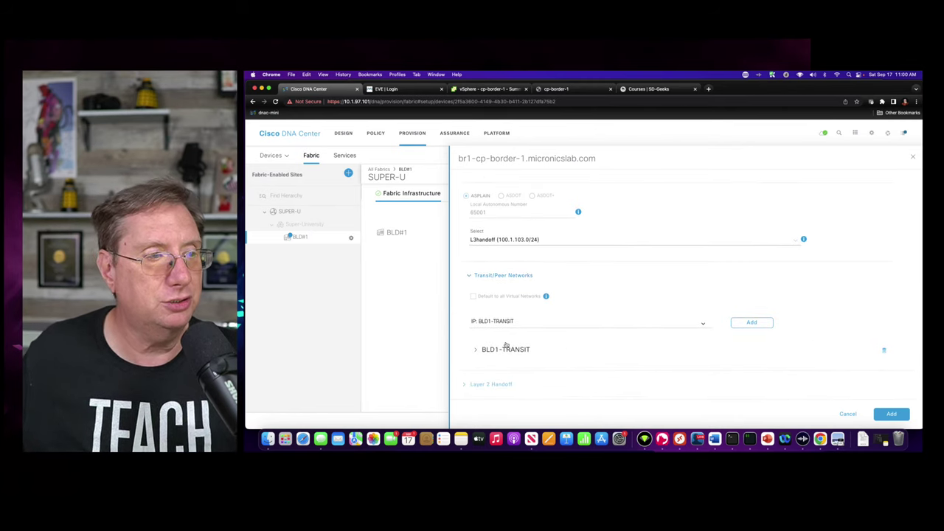
pyautogui.click(474, 352)
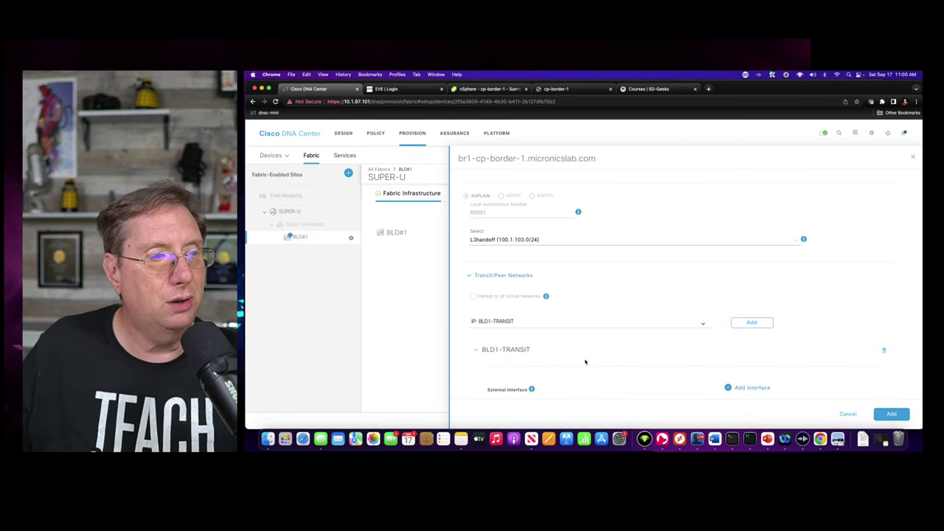
pyautogui.scroll(-5, 506, 335)
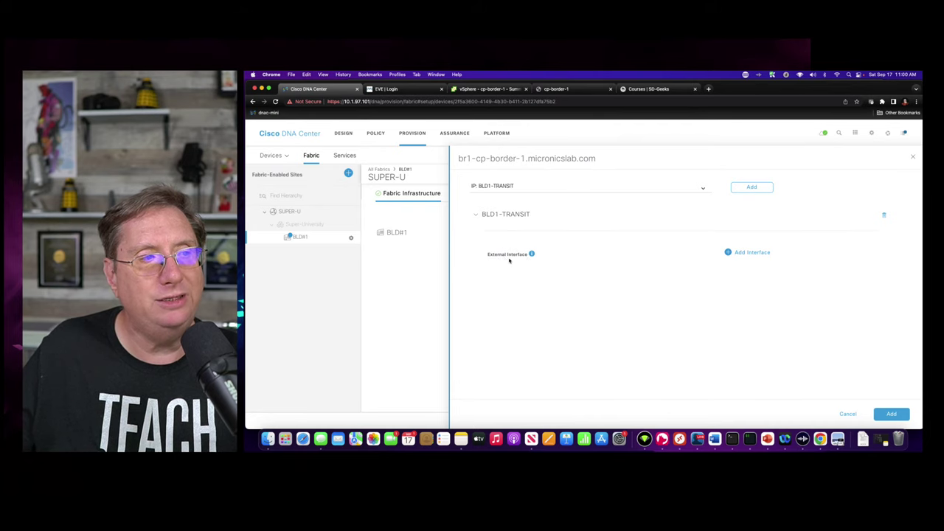
# - Add GigabitEthernet3 as the external interface carrying CAMPUS, GUEST, IOT and DEFAULT_VN
pyautogui.click(728, 253)
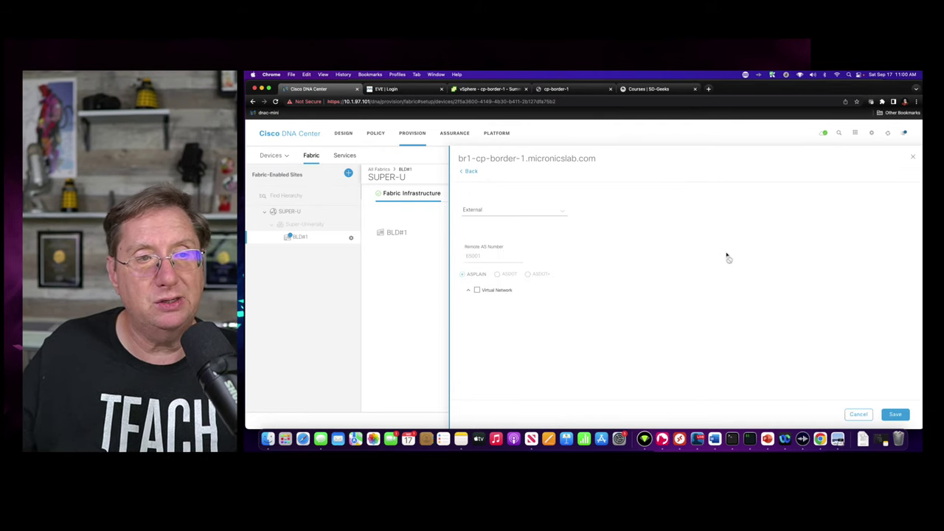
pyautogui.click(557, 214)
pyautogui.rightClick(486, 283)
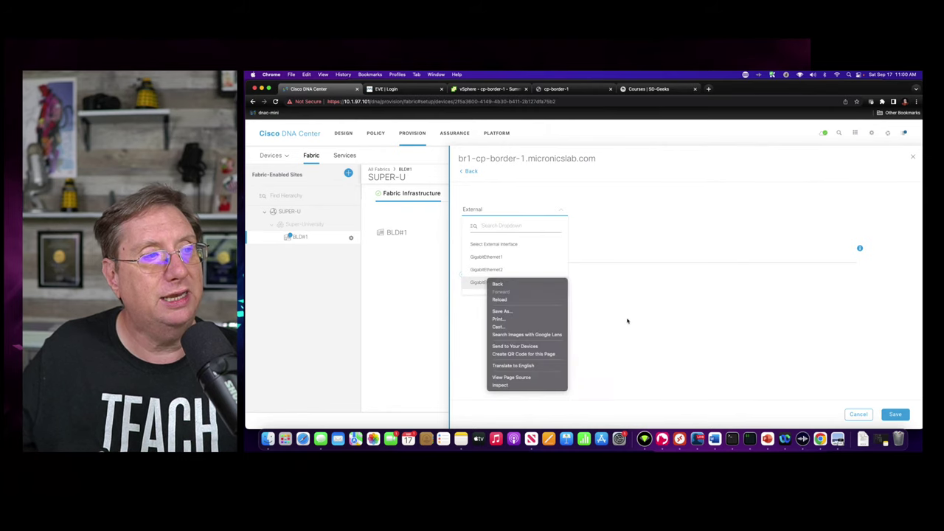
pyautogui.click(472, 279)
pyautogui.click(478, 286)
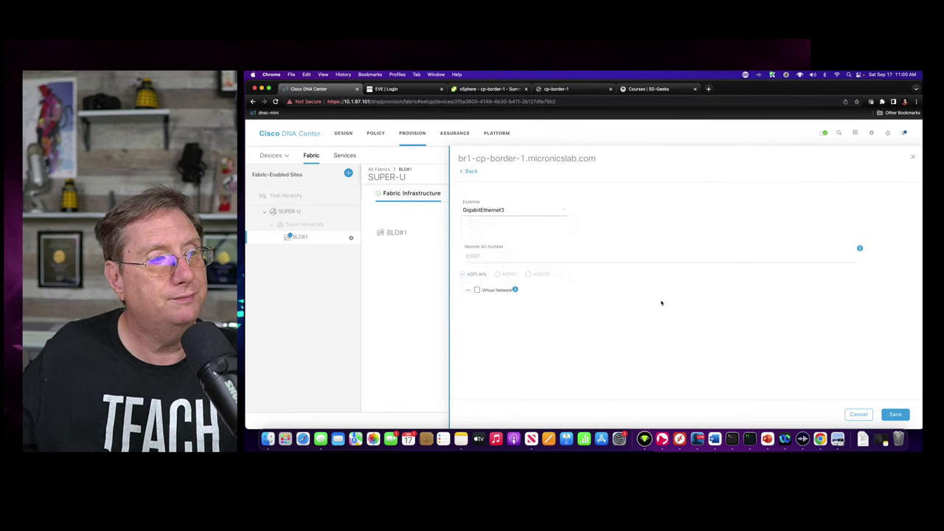
pyautogui.click(468, 290)
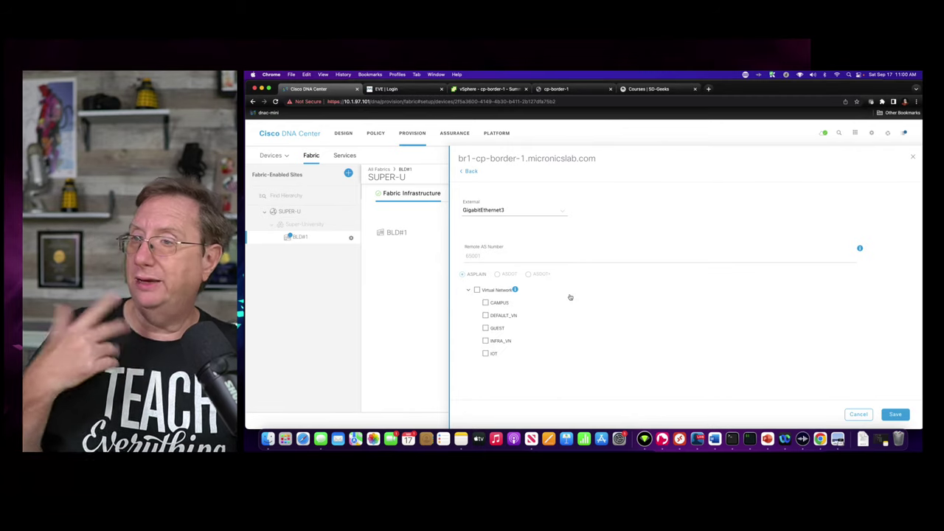
pyautogui.click(486, 302)
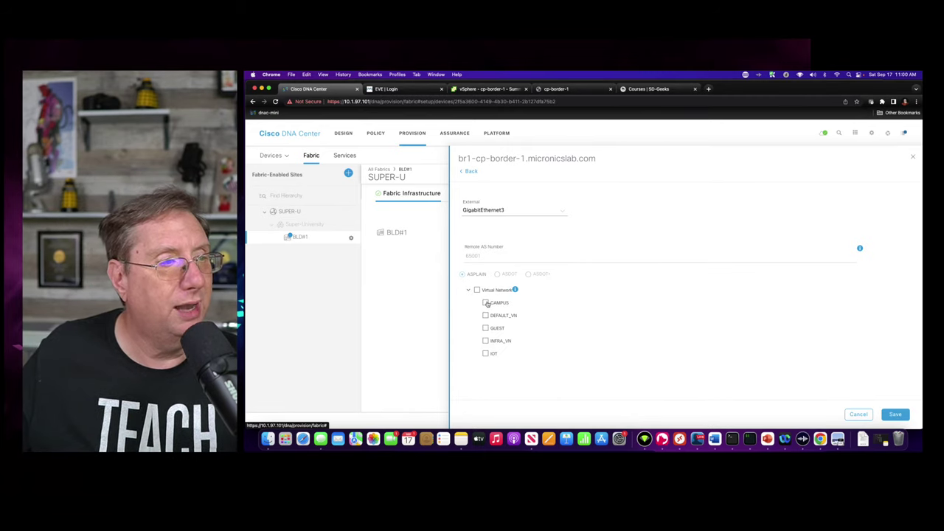
pyautogui.click(486, 328)
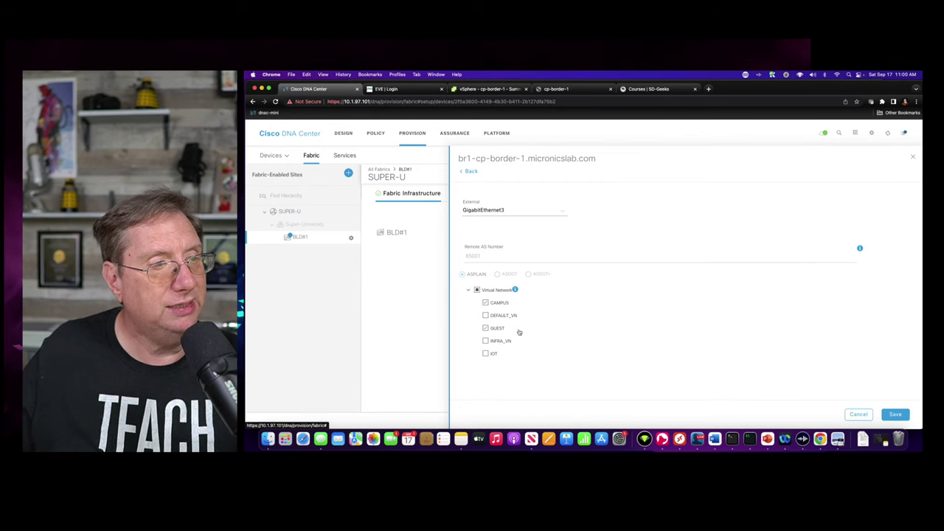
pyautogui.click(487, 353)
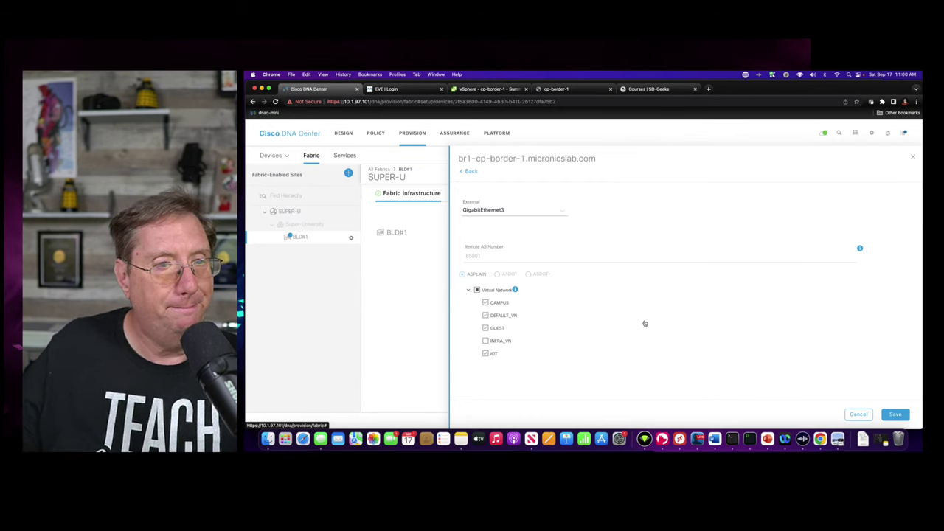
pyautogui.click(485, 315)
pyautogui.click(894, 413)
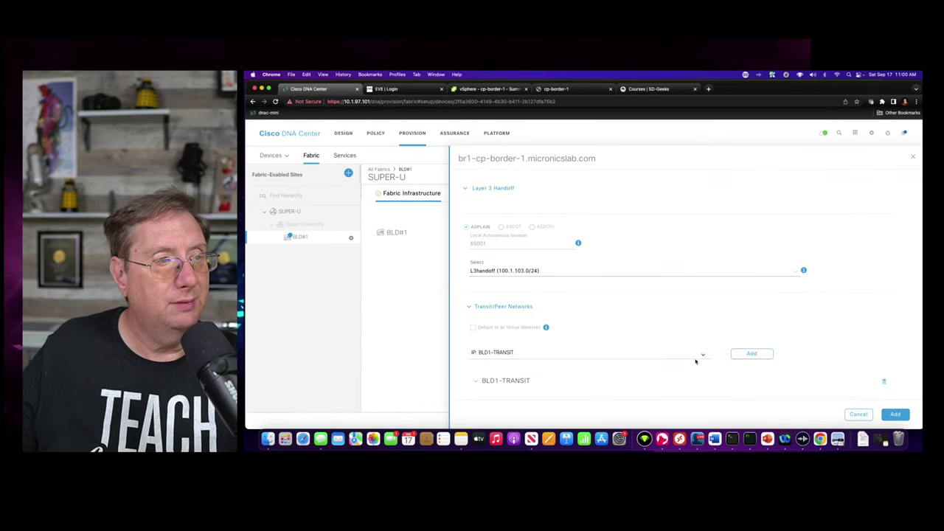
# - Recheck GigabitEthernet3's four virtual networks, save it, and add the Layer 3 handoff to the border
pyautogui.scroll(-5, 697, 361)
pyautogui.scroll(2, 771, 362)
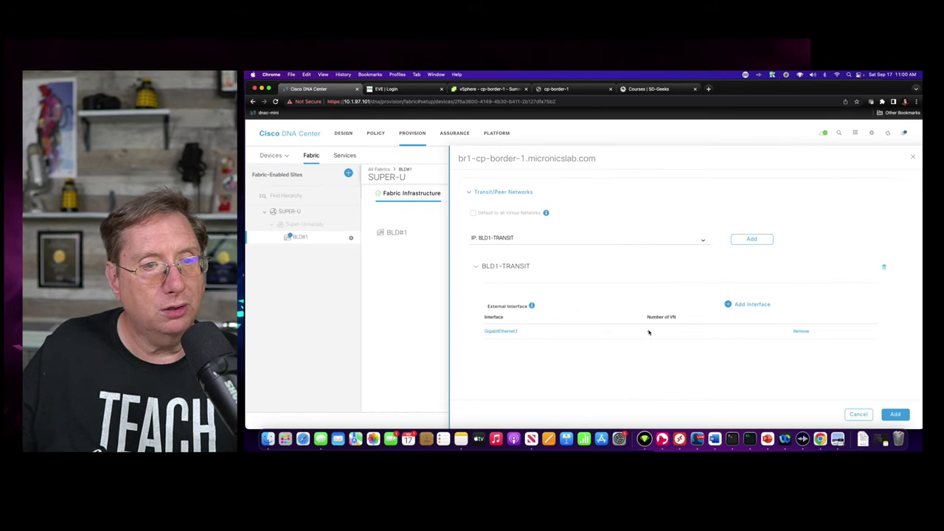
pyautogui.click(501, 332)
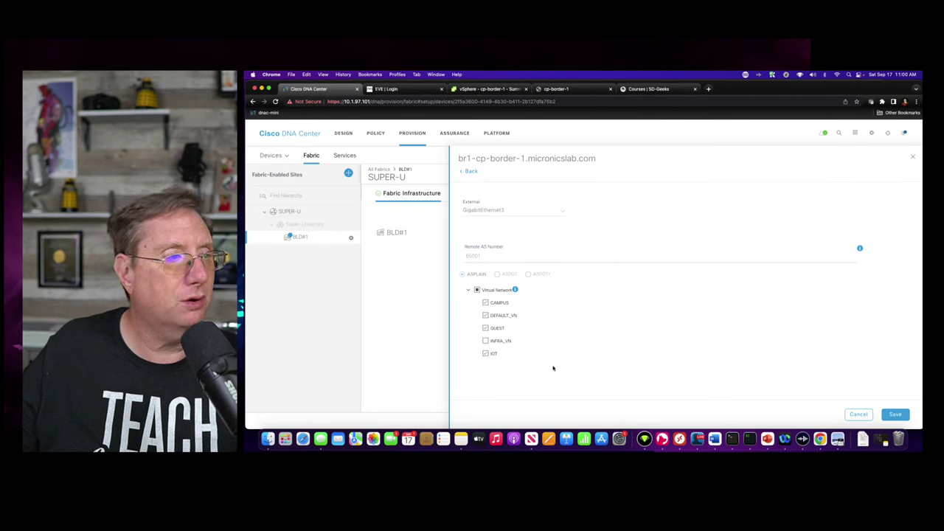
pyautogui.click(486, 315)
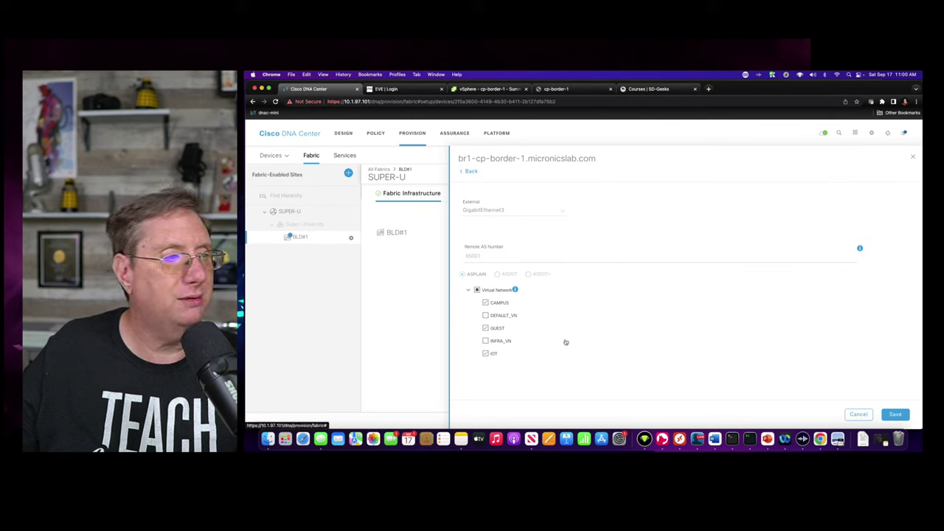
pyautogui.click(485, 316)
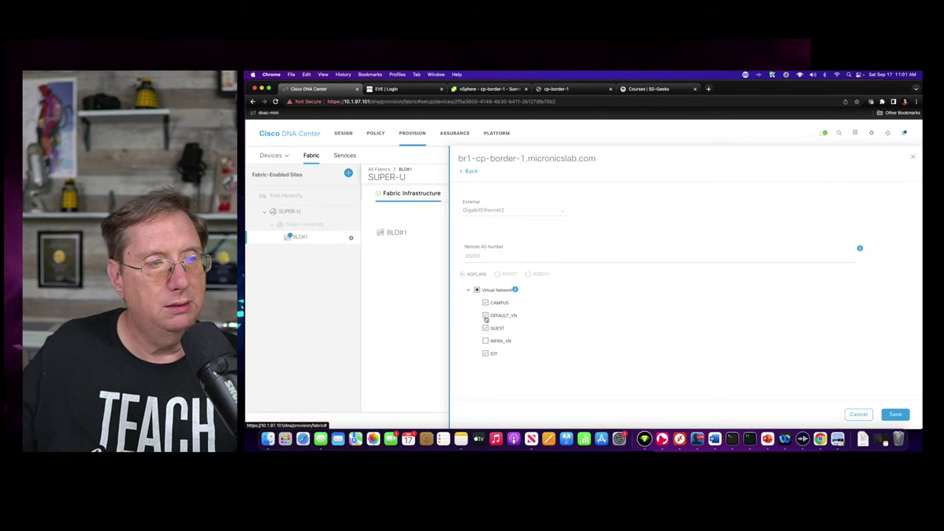
pyautogui.click(896, 414)
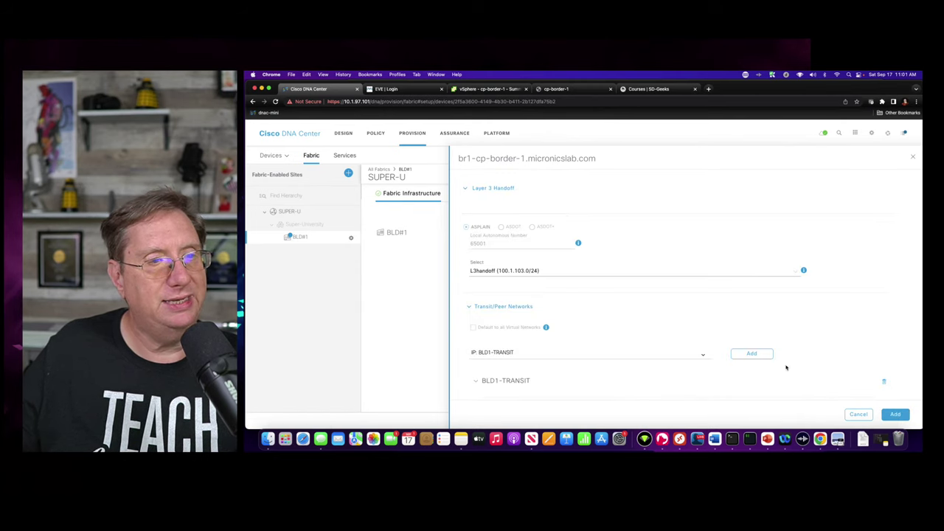
pyautogui.scroll(-3, 664, 366)
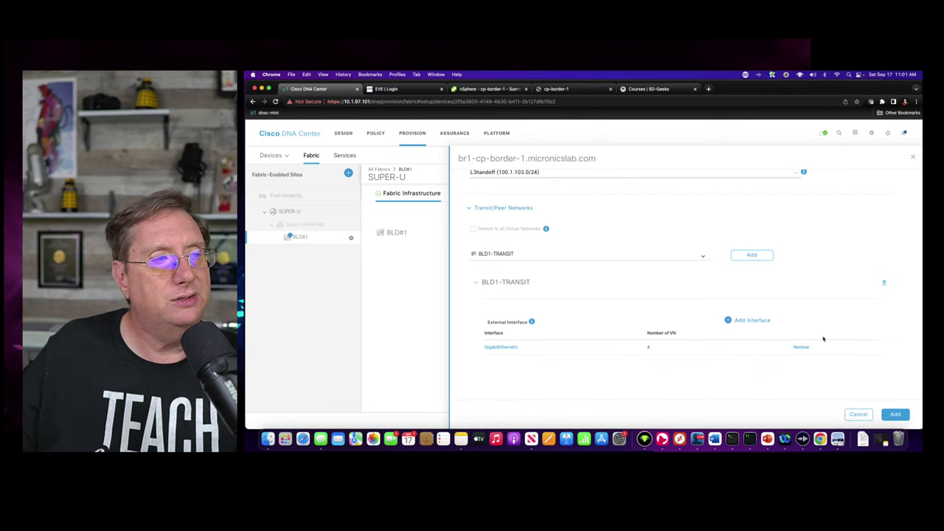
pyautogui.click(894, 416)
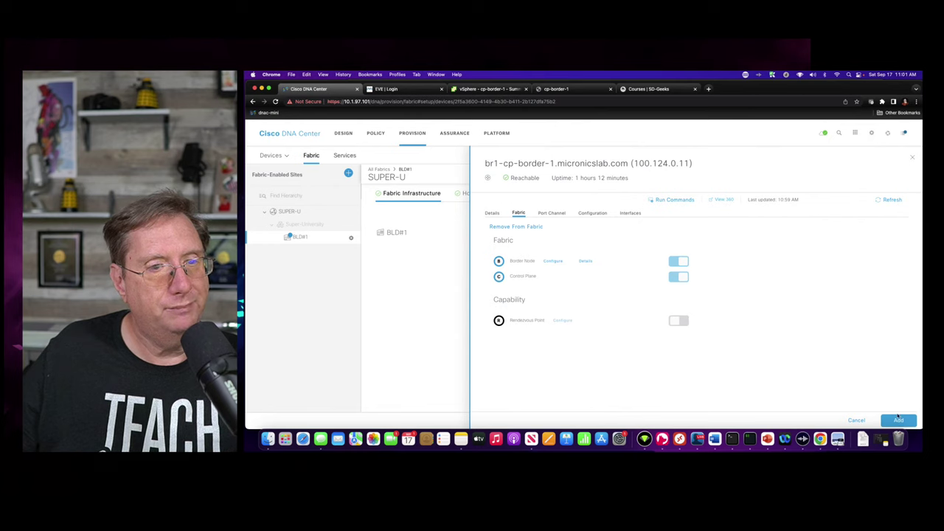
# - Add the border role, save the BLD#1 fabric changes and apply them Now
pyautogui.click(899, 419)
pyautogui.click(898, 419)
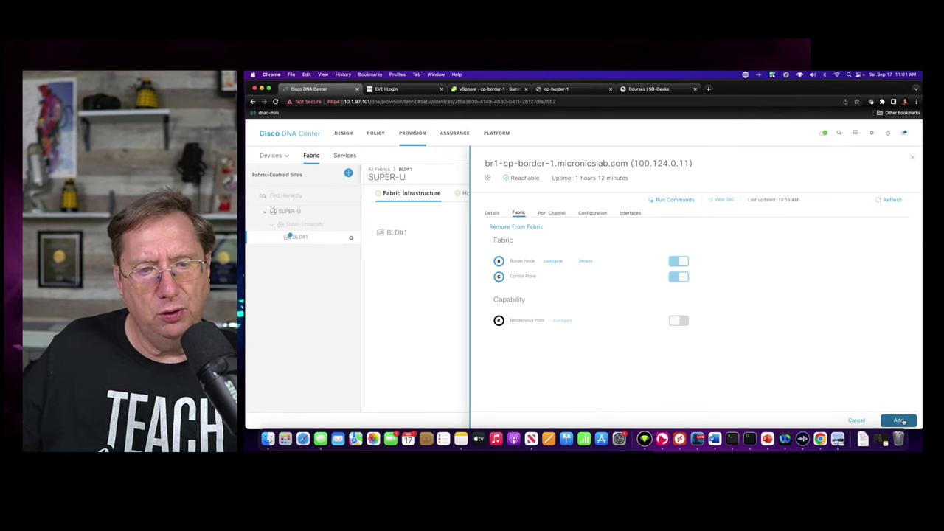
pyautogui.click(899, 421)
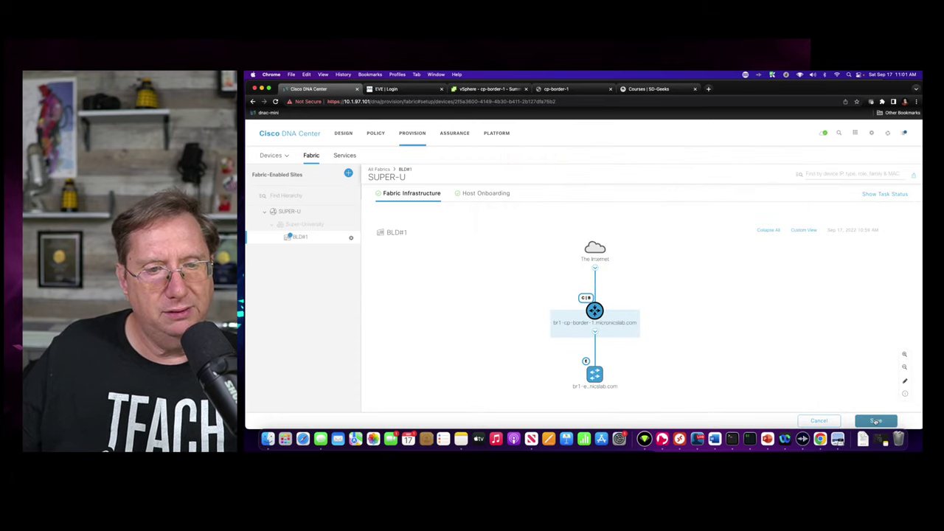
pyautogui.click(875, 421)
pyautogui.click(780, 219)
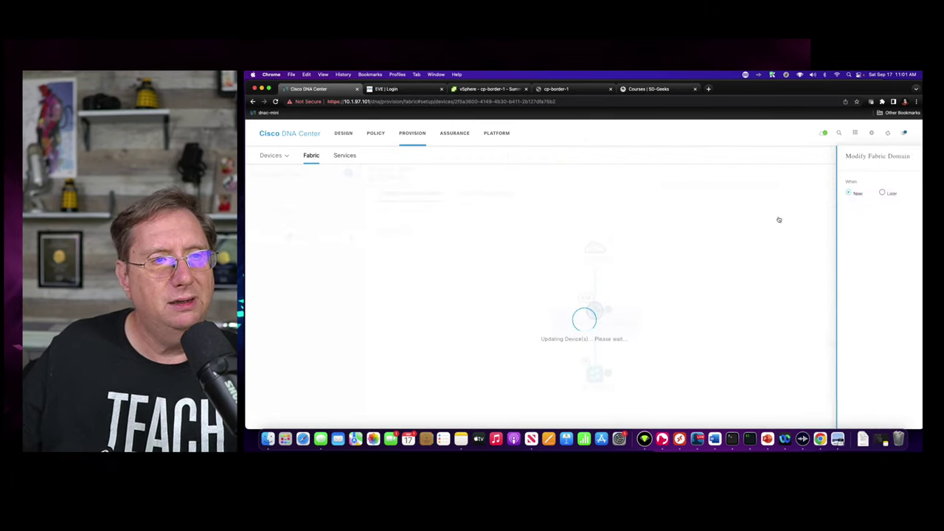
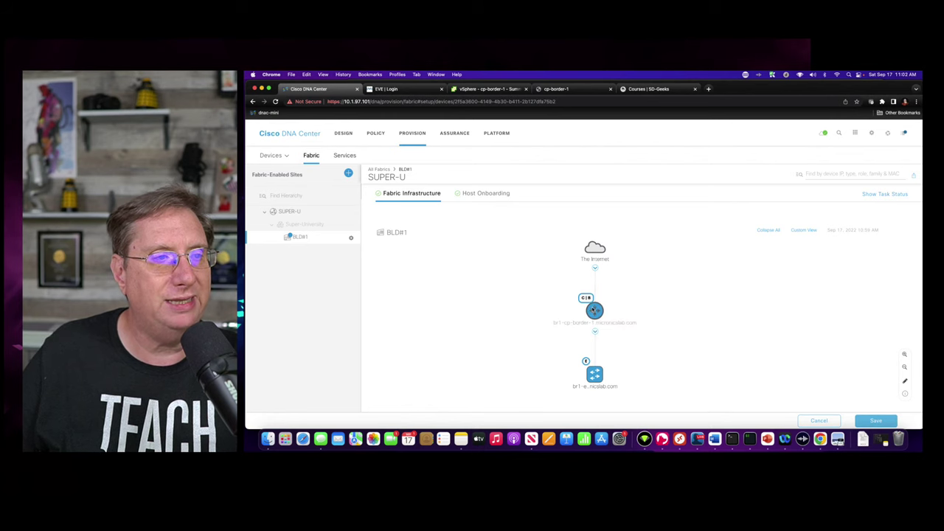
# - Open br1-cp-border-1's device details and confirm its Provision status is Success
pyautogui.click(594, 310)
pyautogui.click(493, 215)
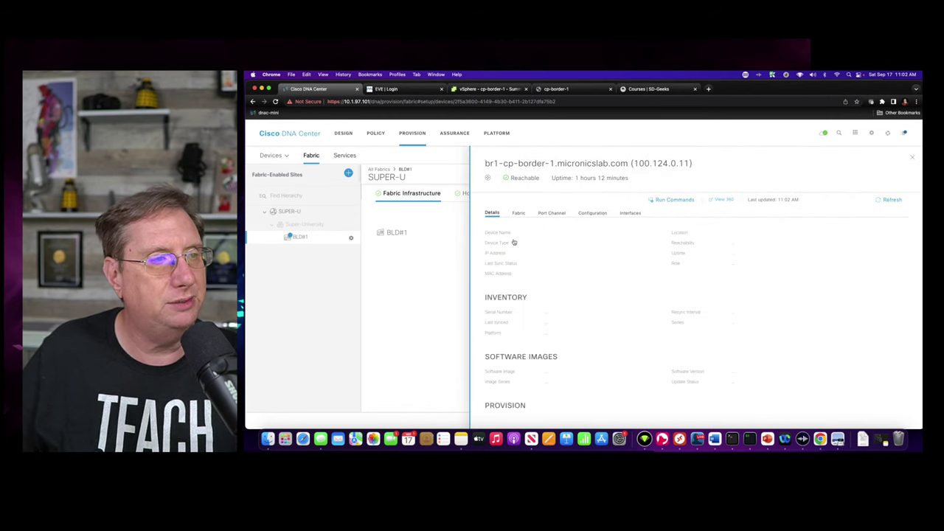
pyautogui.scroll(-5, 603, 324)
pyautogui.moveTo(544, 393); pyautogui.dragTo(573, 394)
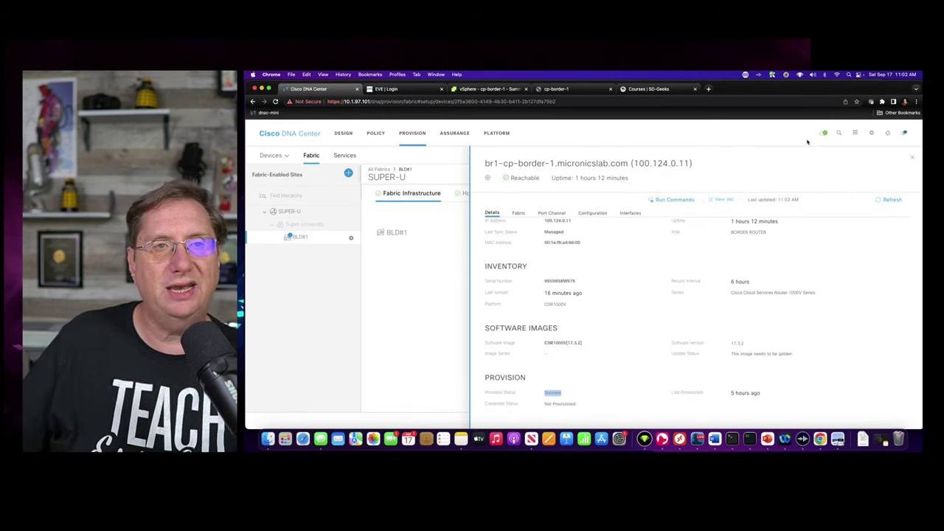
pyautogui.click(403, 225)
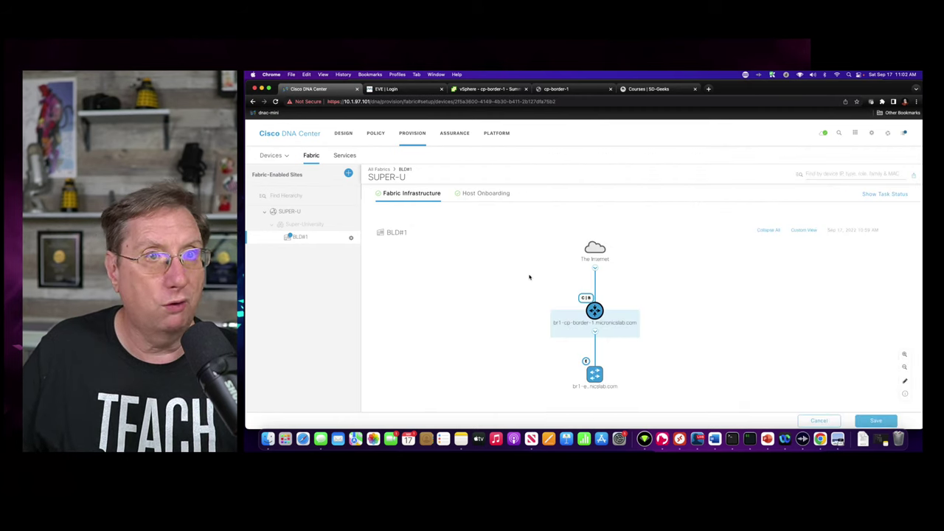
# - On the cp-border-1 console, rerun 'show ip int brief' to list interface states
pyautogui.click(557, 88)
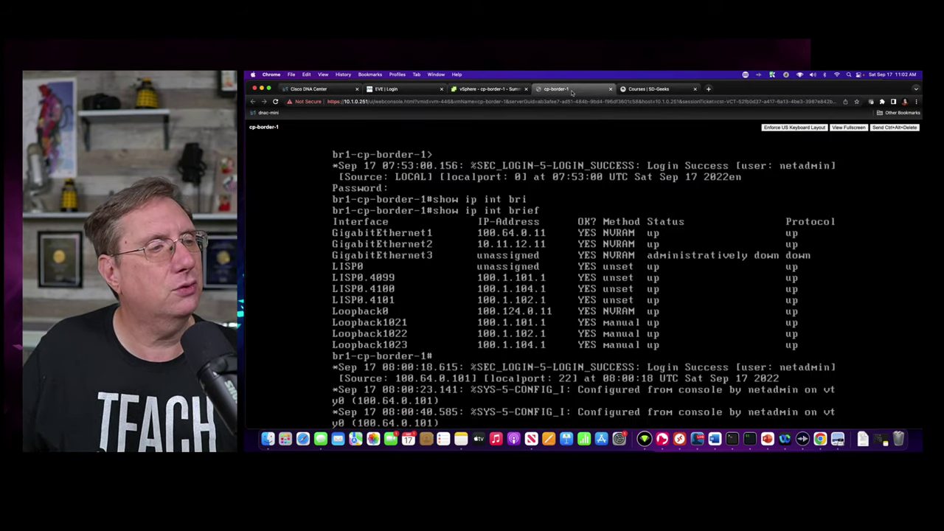
pyautogui.press('Return')
pyautogui.press('Return')
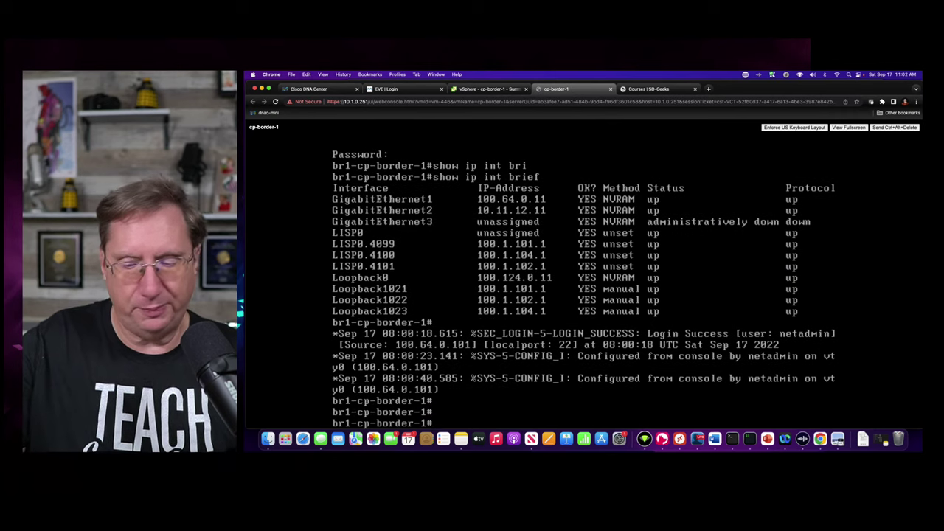
pyautogui.press('Up')
pyautogui.press('Return')
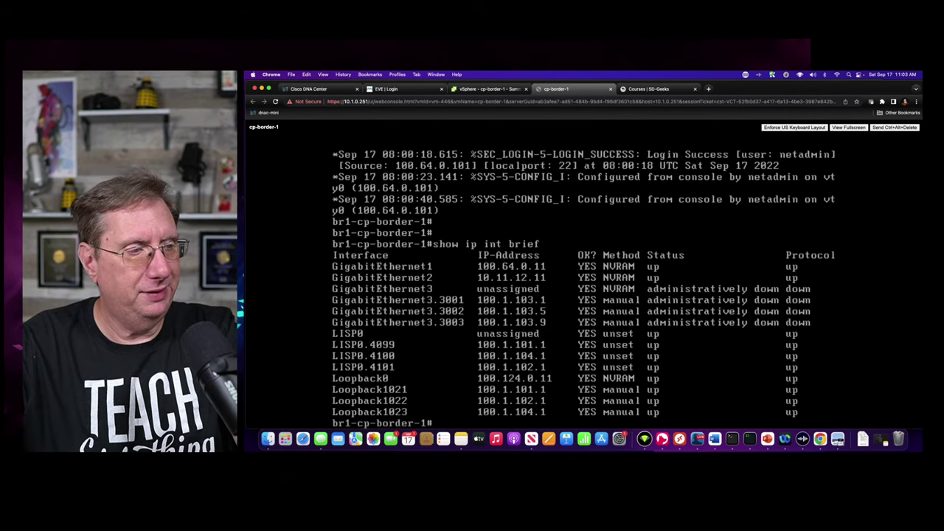
# - Enter configuration mode and bring GigabitEthernet3 out of shutdown
pyautogui.write('conf t')
pyautogui.press('Return')
pyautogui.write('int g3')
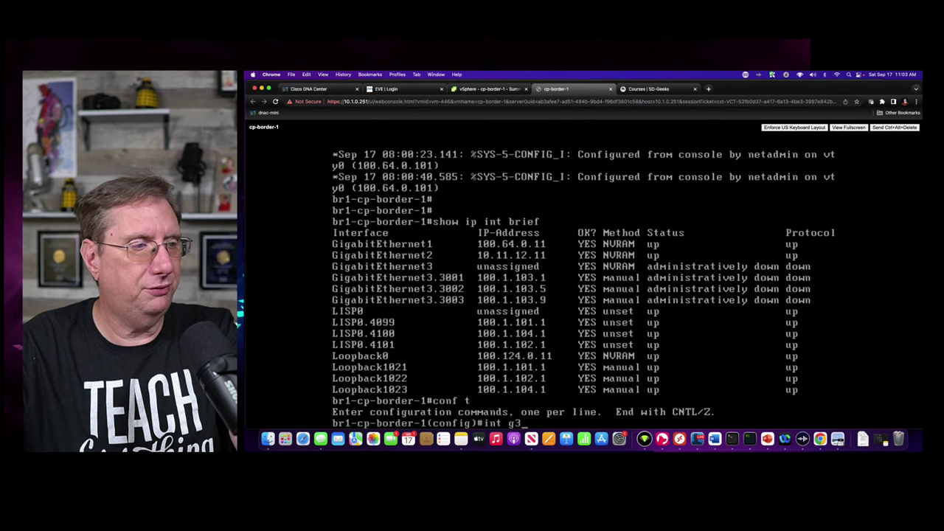
pyautogui.press('Return')
pyautogui.write('no shut')
pyautogui.press('Return')
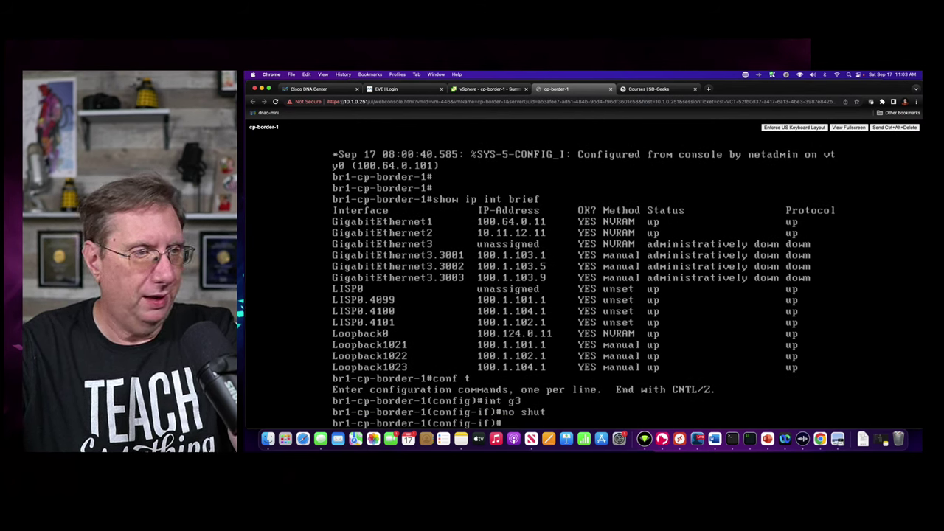
# - Enable subinterfaces GigabitEthernet3.3001 and 3.3002 with 'no shut'
pyautogui.write('int ')
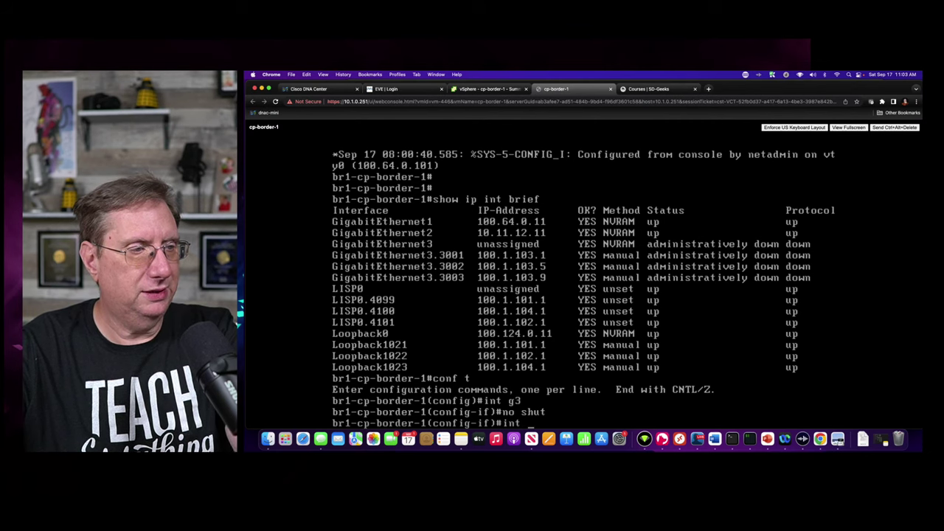
pyautogui.write('g3.3010')
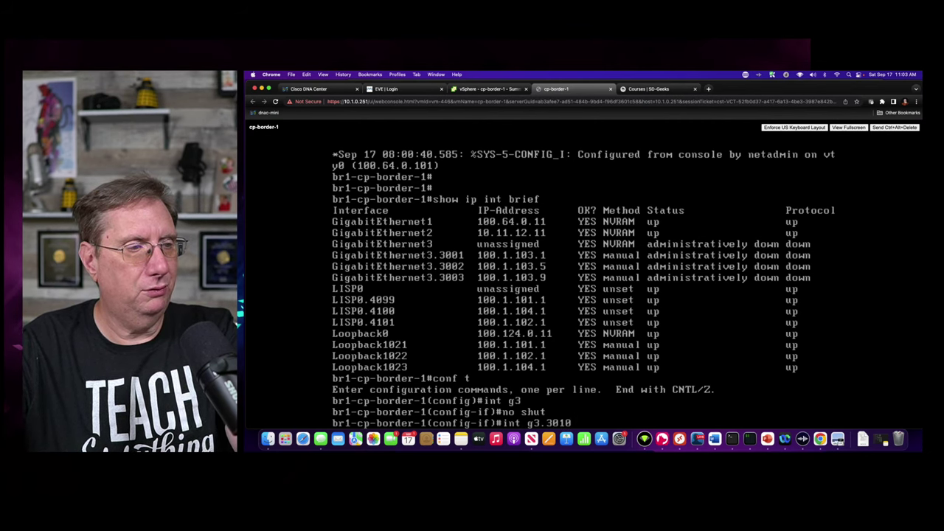
pyautogui.press('BackSpace')
pyautogui.press('BackSpace')
pyautogui.write('01')
pyautogui.press('Return')
pyautogui.write('no shu')
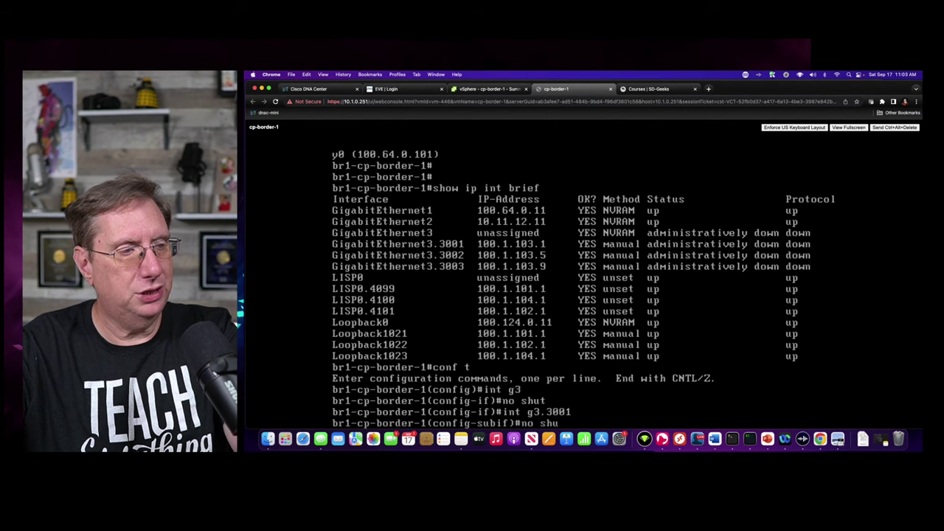
pyautogui.write('t')
pyautogui.press('Return')
pyautogui.write('int g3.300')
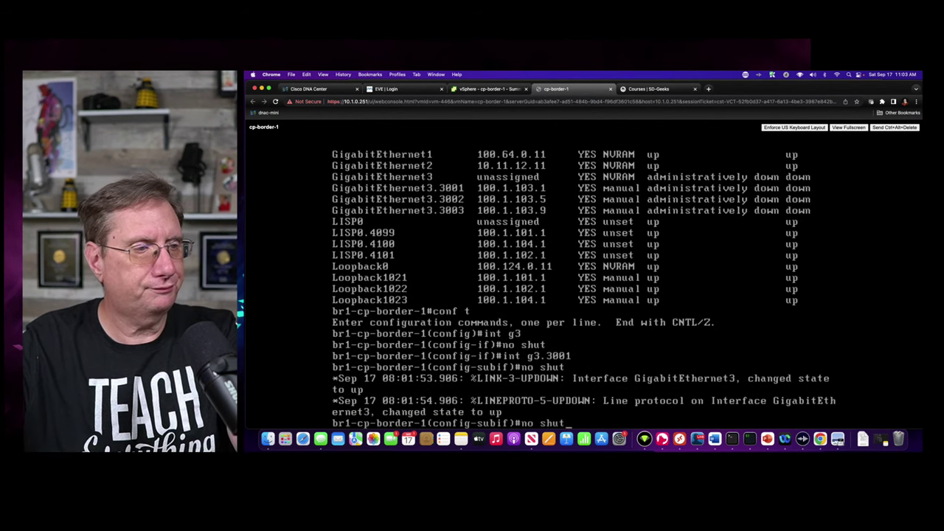
pyautogui.write('2')
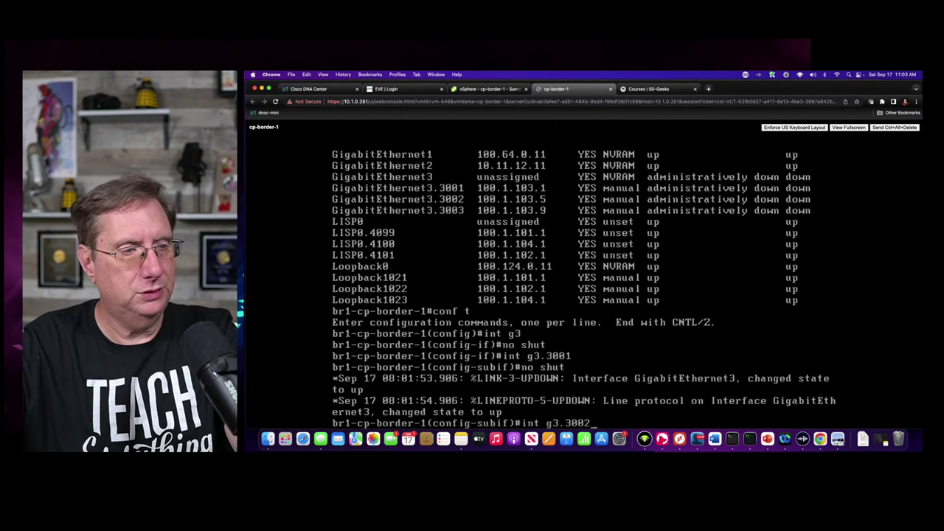
pyautogui.press('Return')
pyautogui.press('Return')
pyautogui.write('no shut')
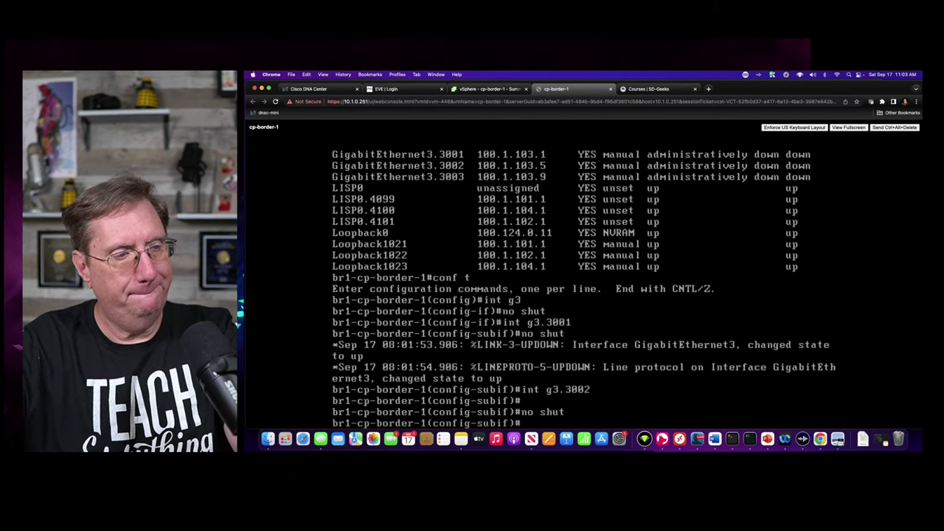
pyautogui.press('Return')
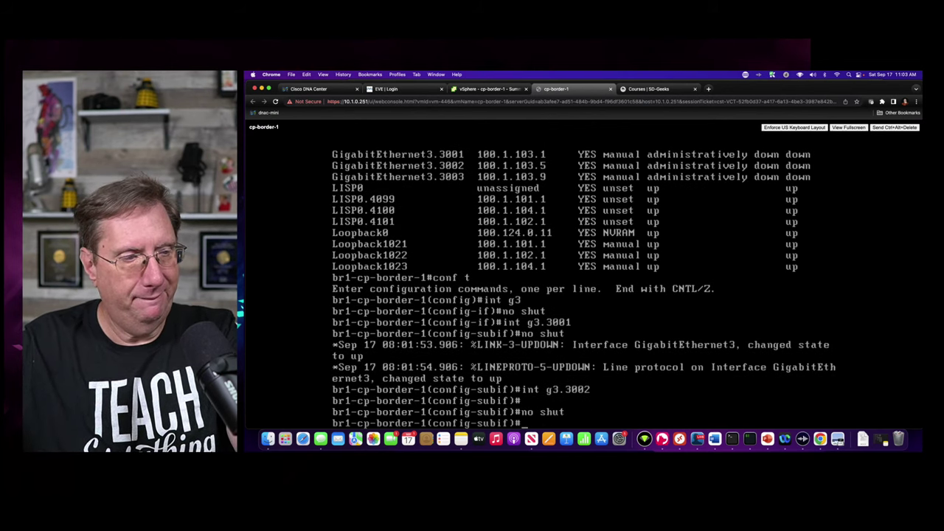
# - Enable subinterface GigabitEthernet3.3003, exit configuration, and enter 'show ip int brief | e ass'
pyautogui.press('Return')
pyautogui.write('no shut')
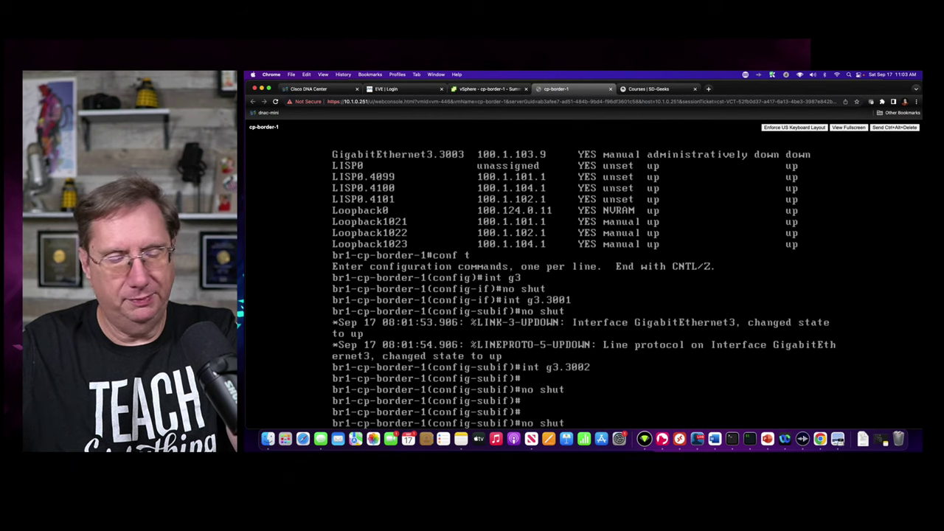
pyautogui.press('Up')
pyautogui.press('Up')
pyautogui.press('BackSpace')
pyautogui.write('3')
pyautogui.press('Return')
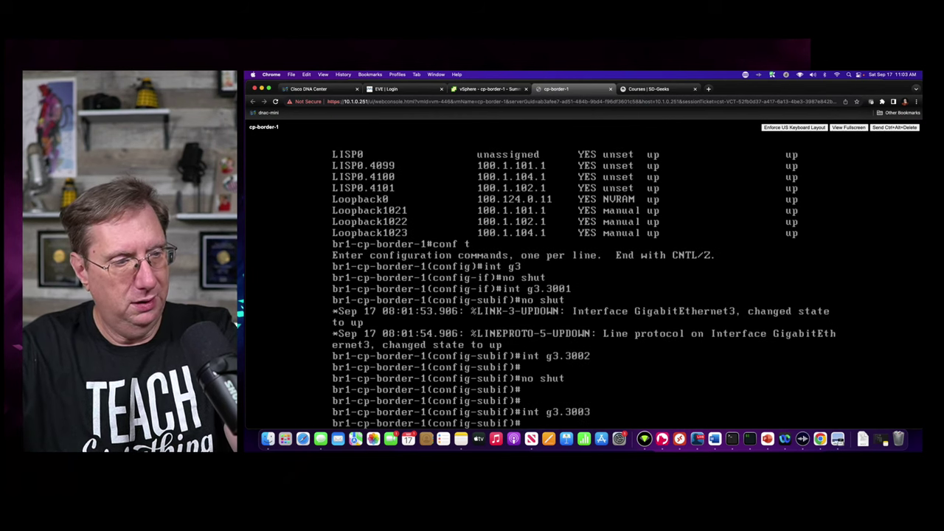
pyautogui.write('no shut')
pyautogui.press('Return')
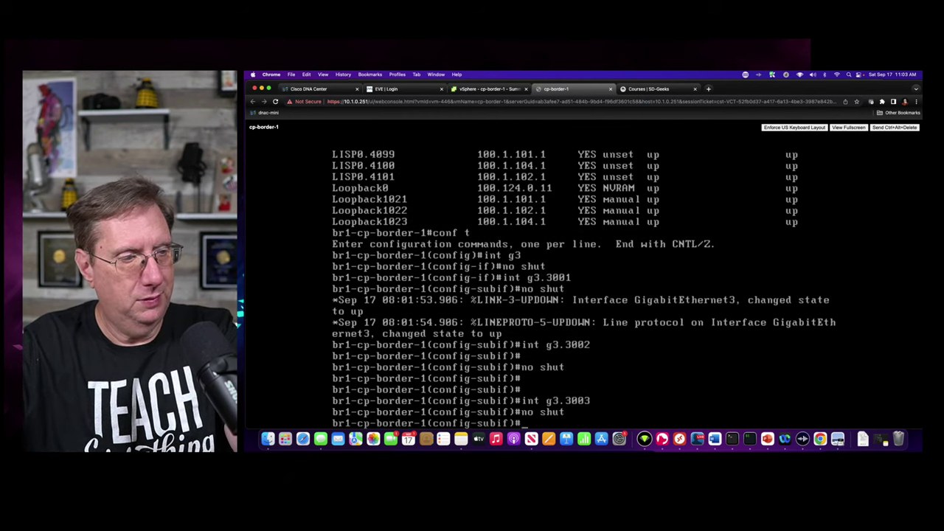
pyautogui.write('end')
pyautogui.press('Return')
pyautogui.write('show ip')
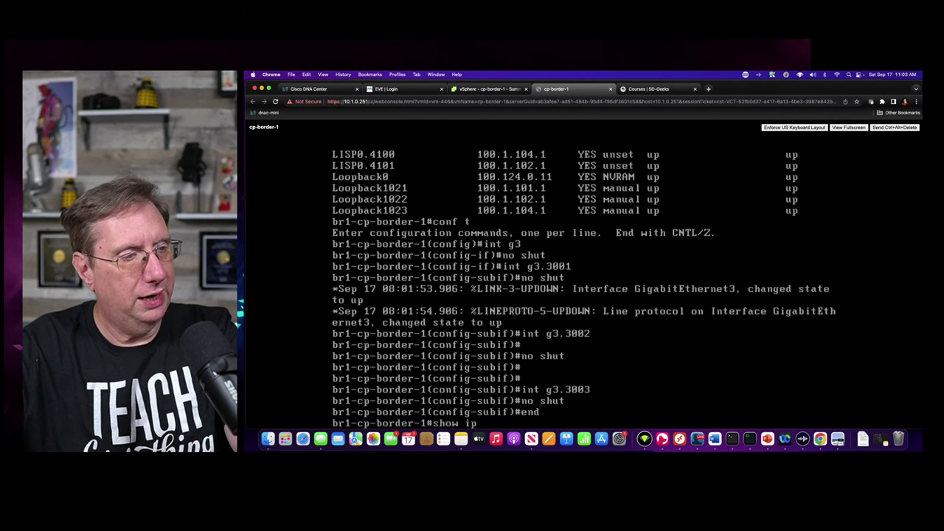
pyautogui.write(' int brief | e ass')
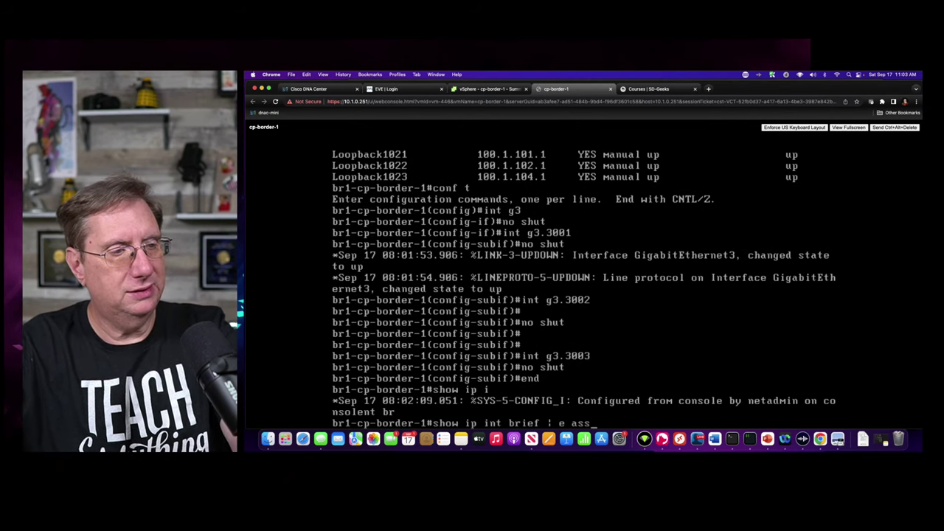
# - Confirm subinterfaces 3001–3003 are up, then show g3.3001's config (VRF CAMPUS, 100.1.103.1/30)
pyautogui.press('Return')
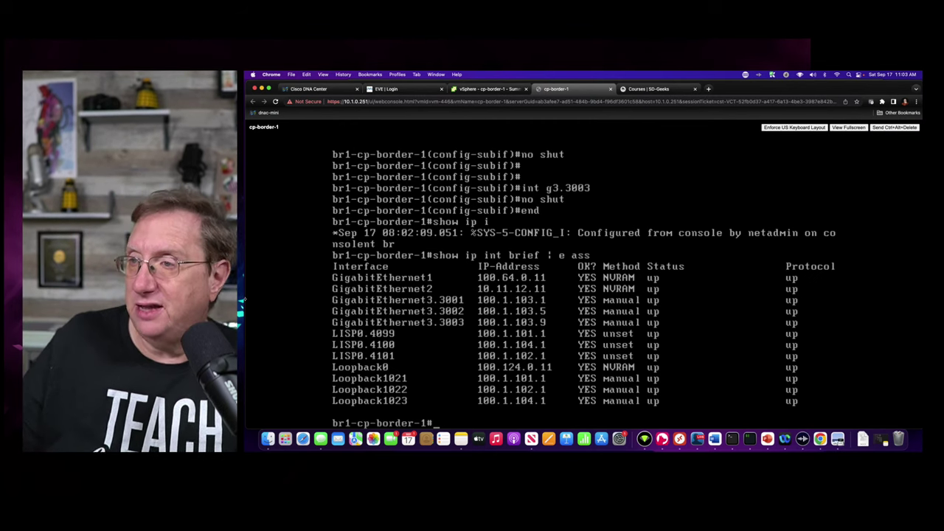
pyautogui.write('show')
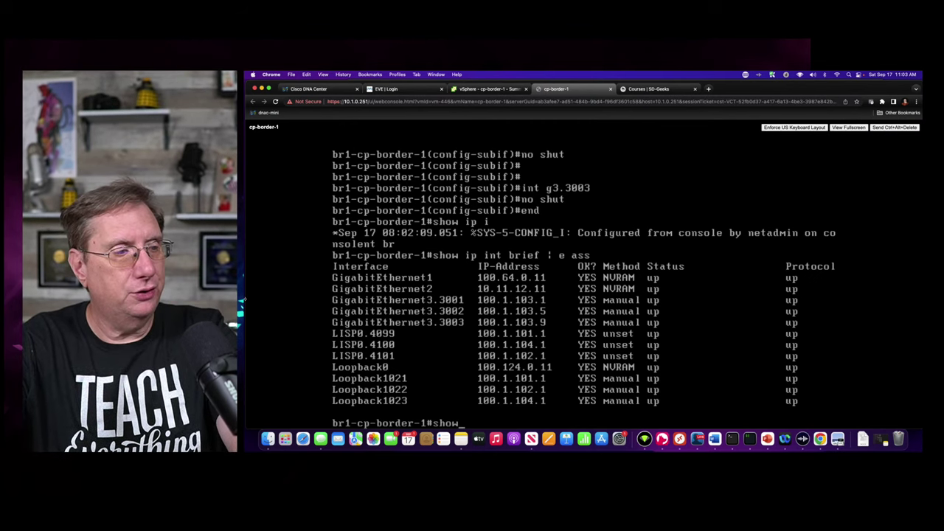
pyautogui.write(' run int g3.3001')
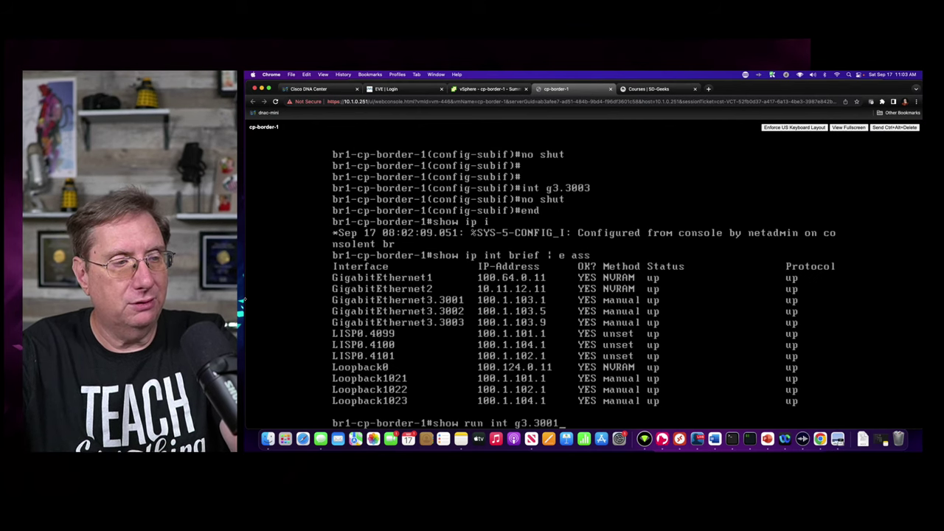
pyautogui.press('Return')
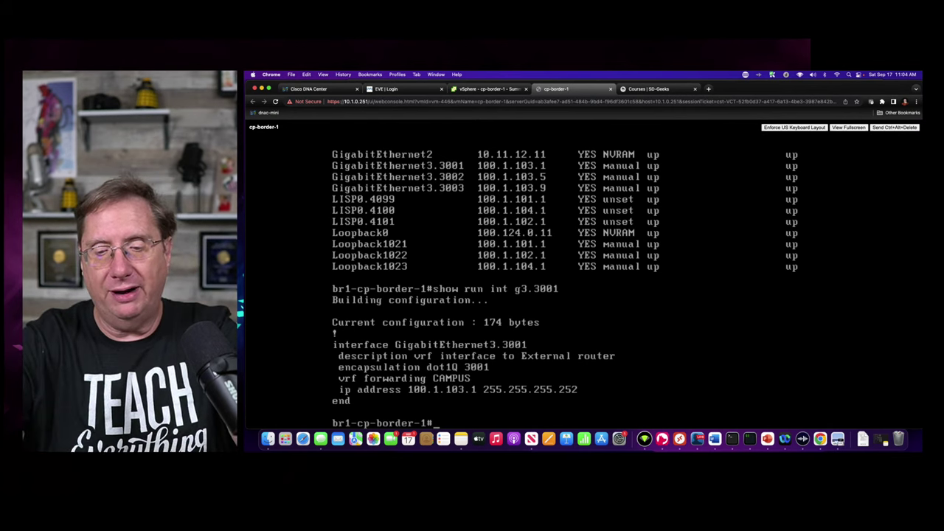
# - Run 'show run | sec bgp' to view BGP 65001 with CAMPUS neighbour 100.1.103.2
pyautogui.write('show')
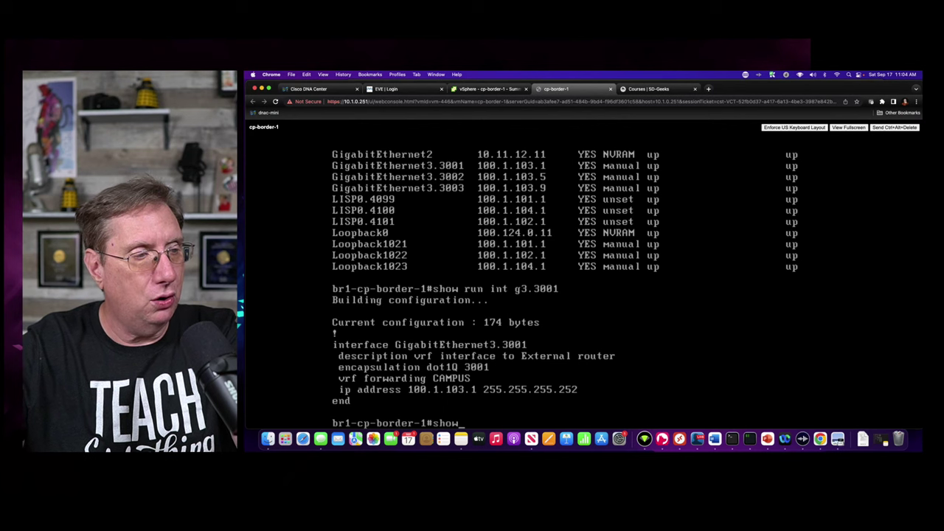
pyautogui.write('run')
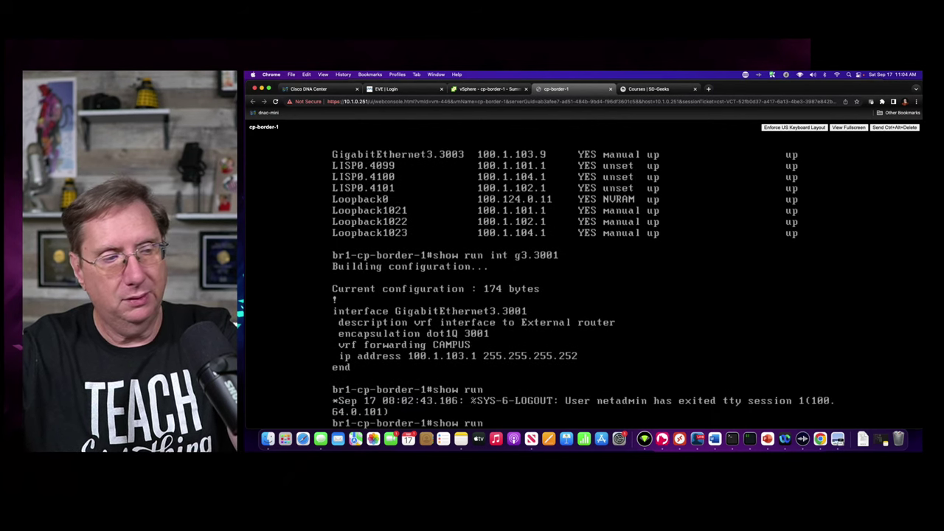
pyautogui.write(' | sec bgp')
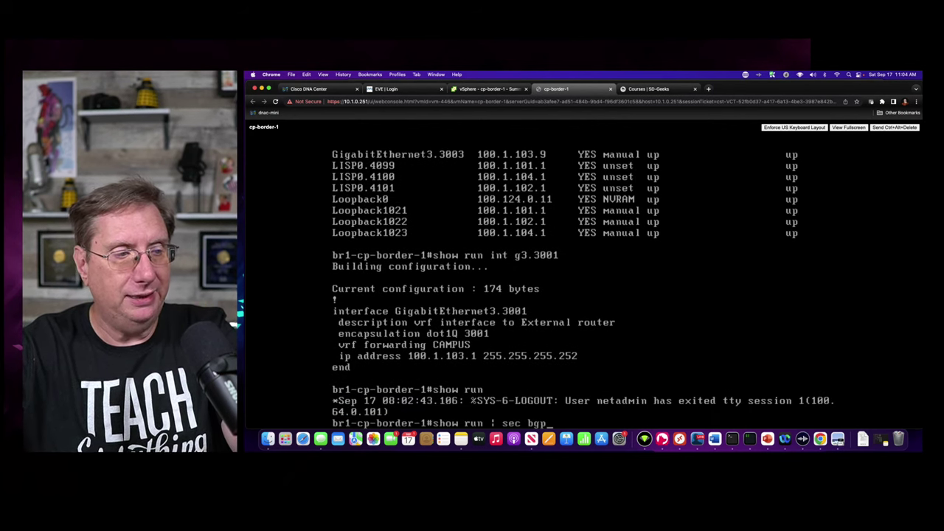
pyautogui.press('Return')
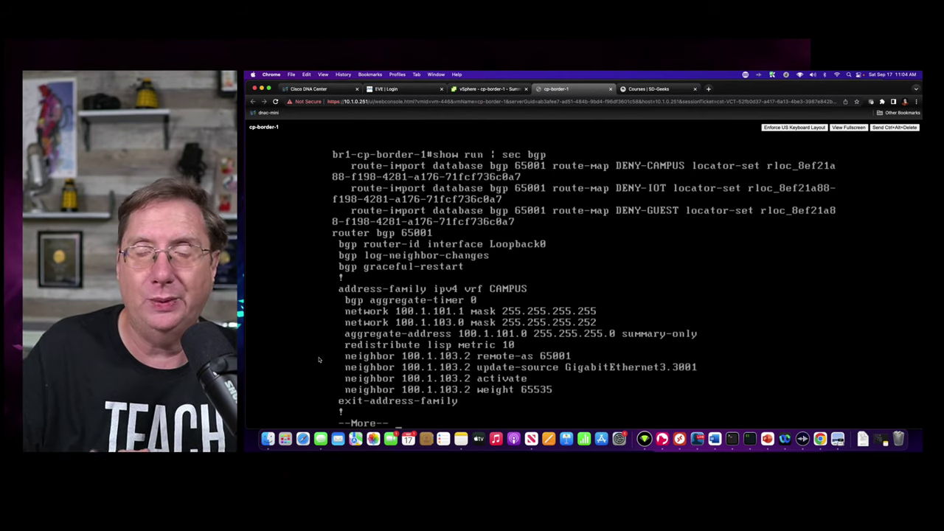
# - Quit the paged output and run 'show ip bgp summary'
pyautogui.press('q')
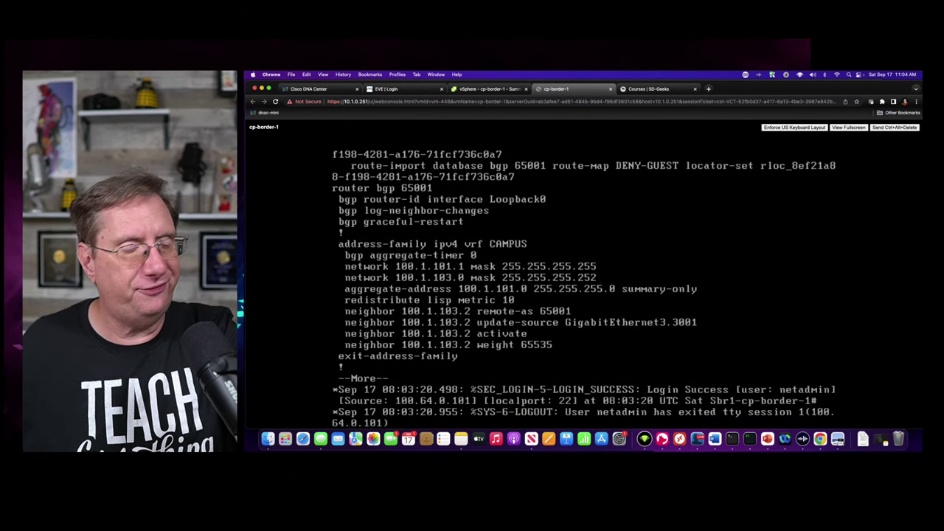
pyautogui.press('Return')
pyautogui.press('Return')
pyautogui.press('Return')
pyautogui.press('Return')
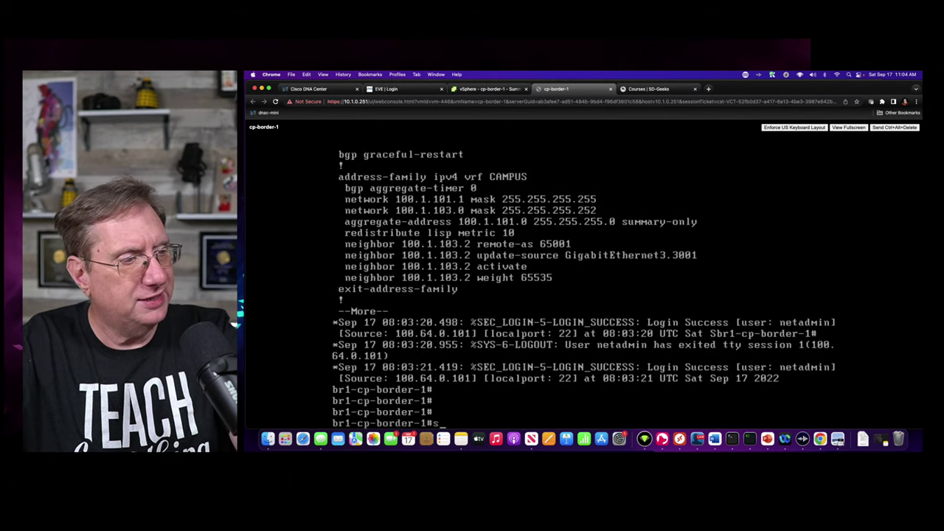
pyautogui.write('show ip bgp')
pyautogui.press('Tab')
pyautogui.write('su')
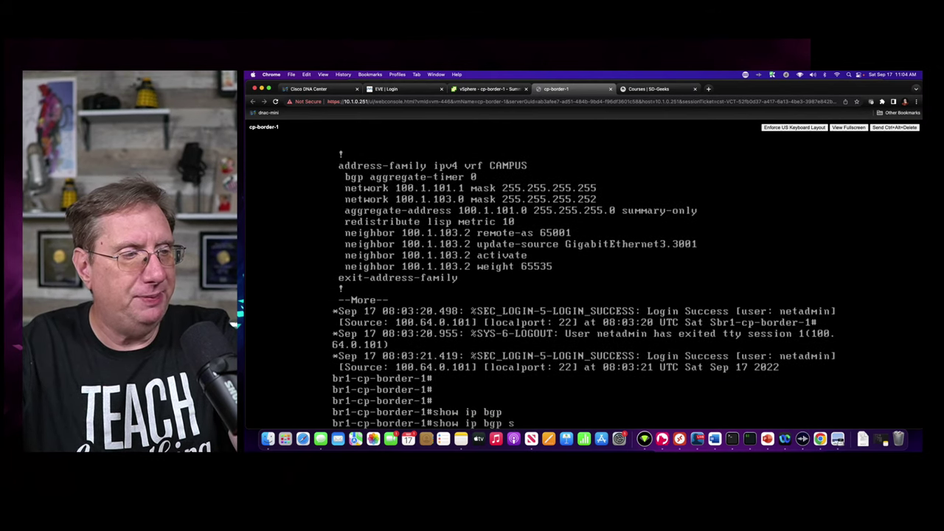
pyautogui.press('Tab')
pyautogui.press('Return')
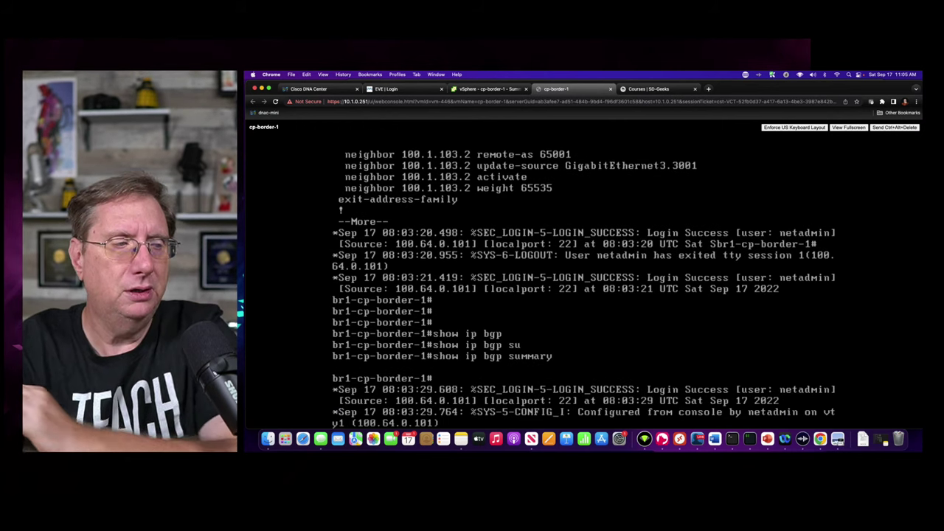
# - Run 'show ip bgp all summary', showing neighbours 100.1.103.2, .6 and .10 stuck Active
pyautogui.press('Return')
pyautogui.write('show ip')
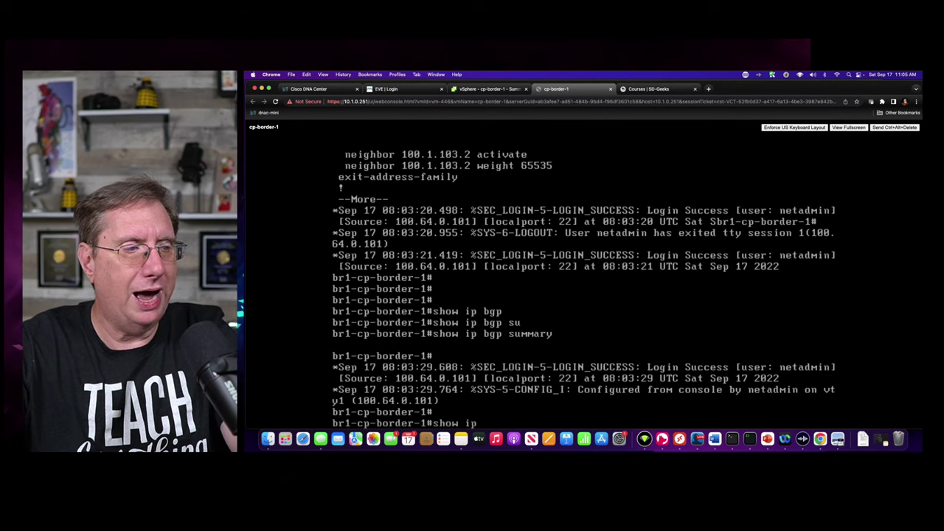
pyautogui.write(' bgp')
pyautogui.press('Tab')
pyautogui.write('v')
pyautogui.press('Tab')
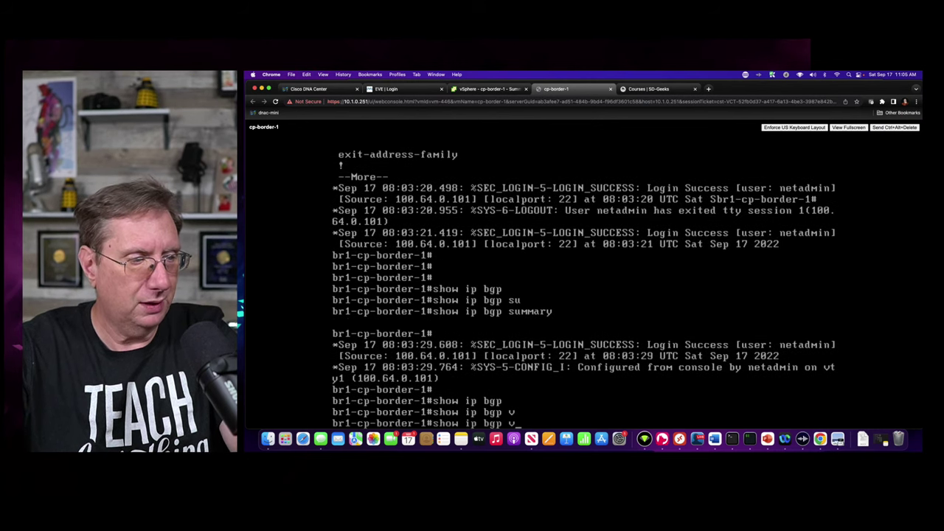
pyautogui.press('BackSpace')
pyautogui.press('BackSpace')
pyautogui.press('BackSpace')
pyautogui.press('BackSpace')
pyautogui.press('BackSpace')
pyautogui.press('BackSpace')
pyautogui.press('BackSpace')
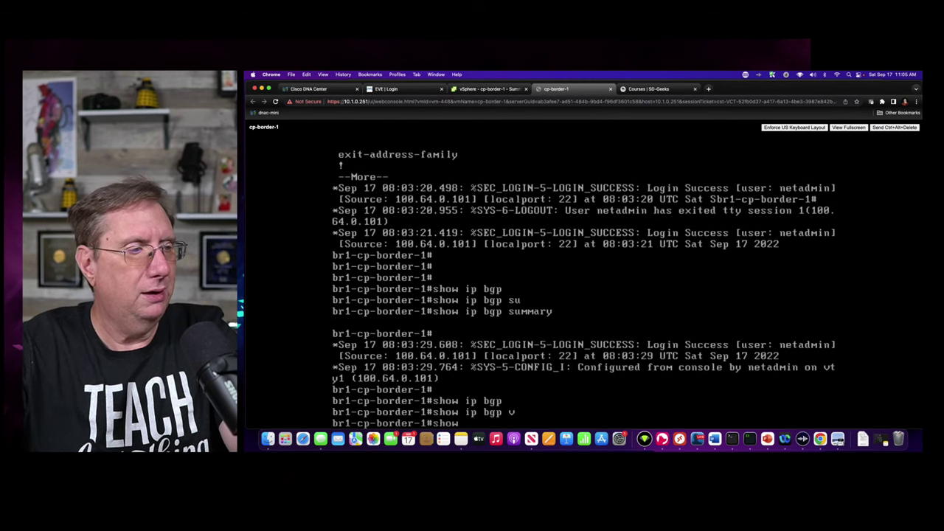
pyautogui.write('ip')
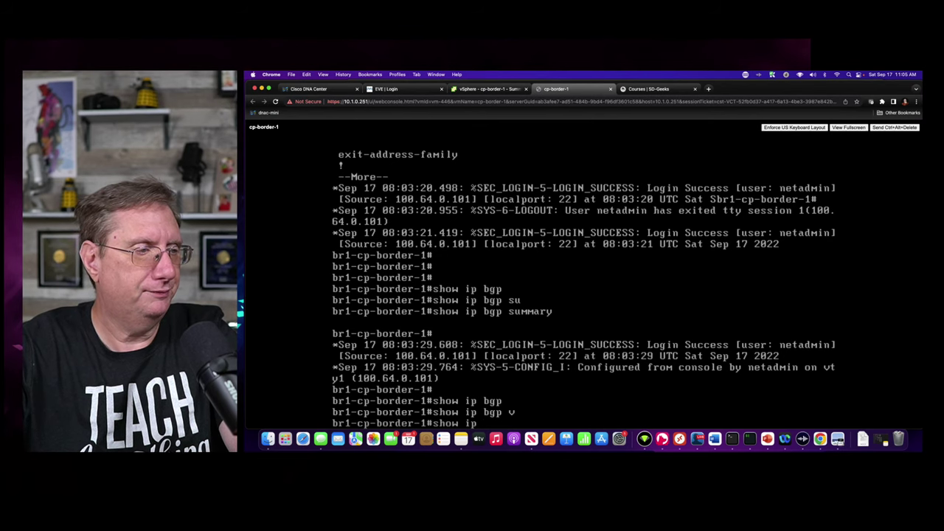
pyautogui.write(' bgp')
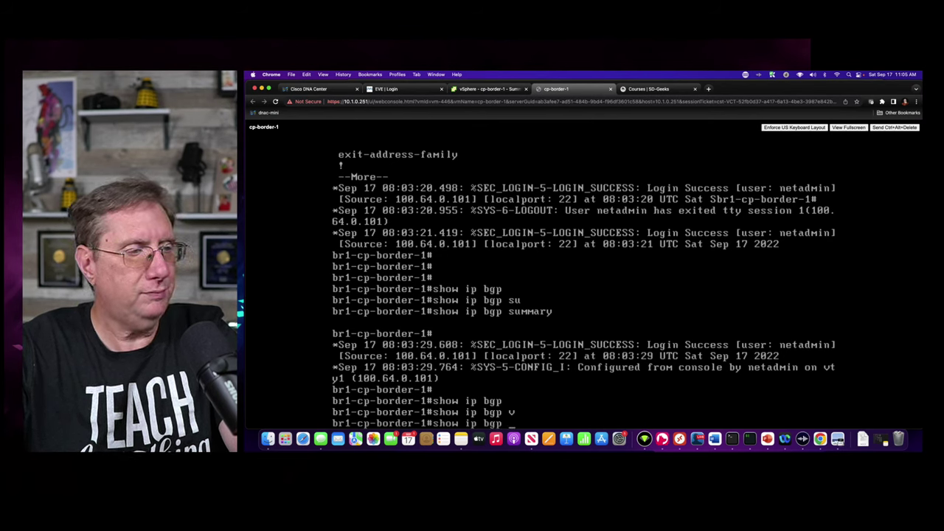
pyautogui.write(' all sum')
pyautogui.press('Tab')
pyautogui.press('Return')
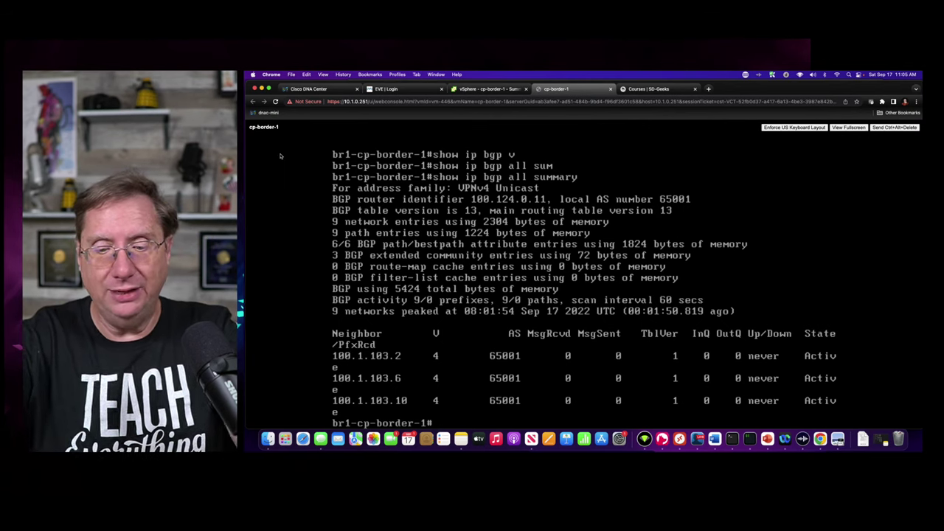
# - Run 'show run vrf' to display VRF CAMPUS (rd 1:4099) and subinterface 3001's settings
pyautogui.write('show run vr')
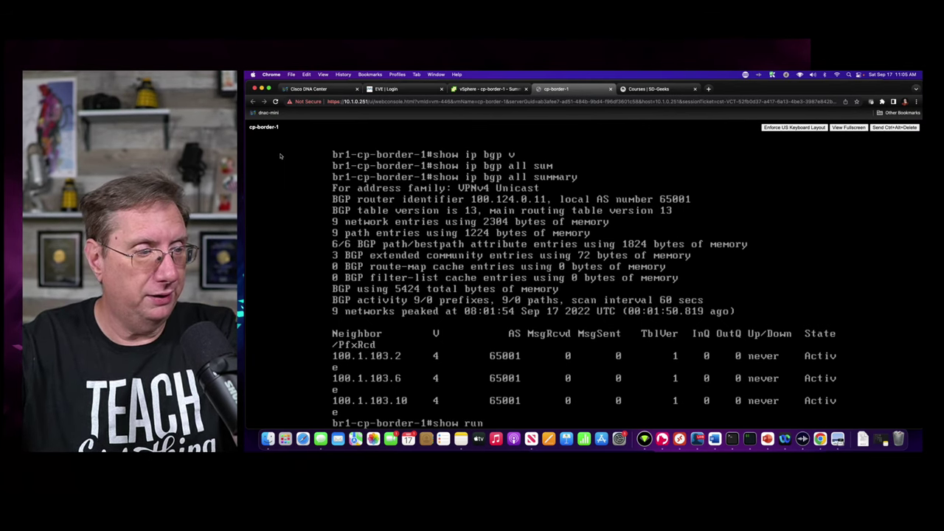
pyautogui.press('Tab')
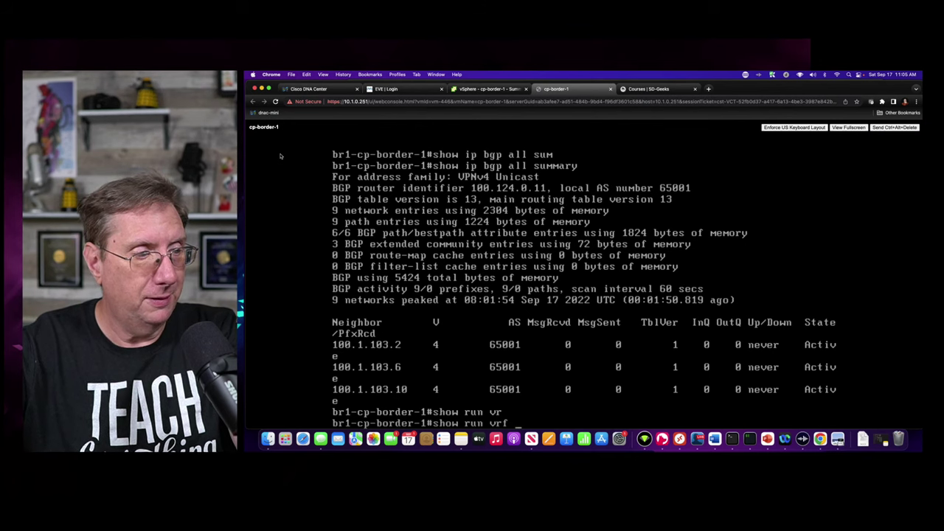
pyautogui.press('Return')
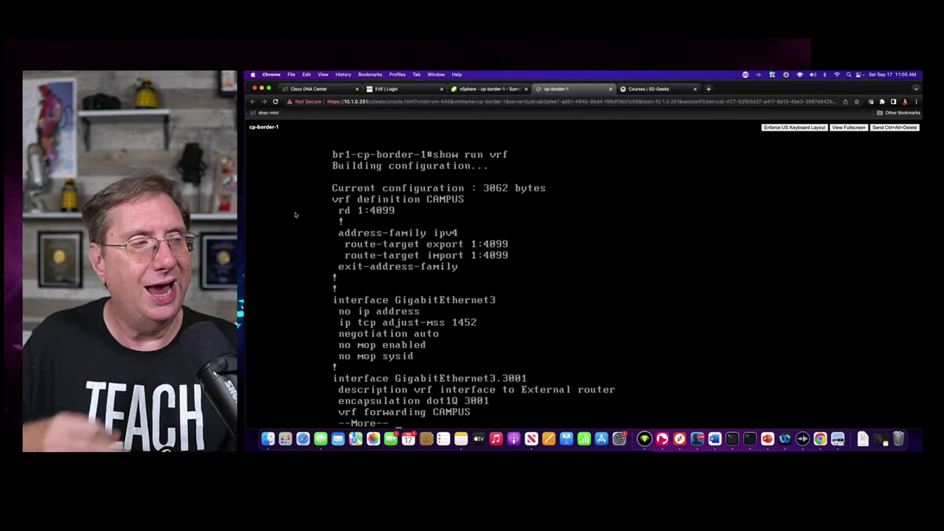
pyautogui.press('q')
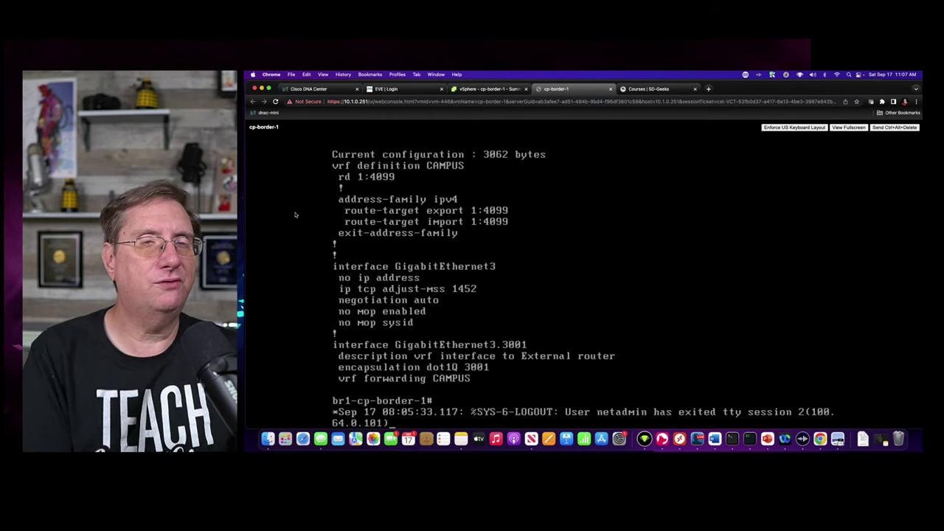
# - Return to Cisco DNA Center and open the SUPER-U fabric from All Fabrics, centring its topology
pyautogui.click(473, 89)
pyautogui.click(395, 88)
pyautogui.click(314, 89)
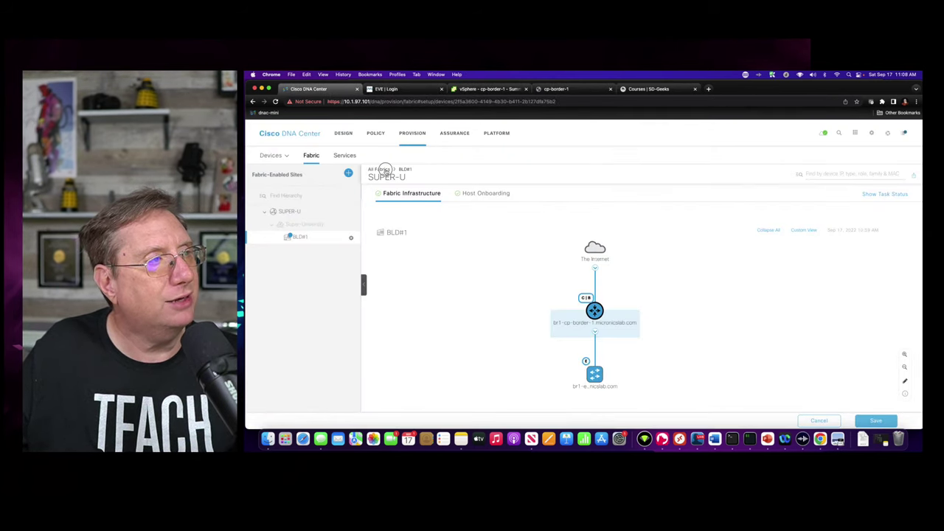
pyautogui.click(385, 169)
pyautogui.click(409, 247)
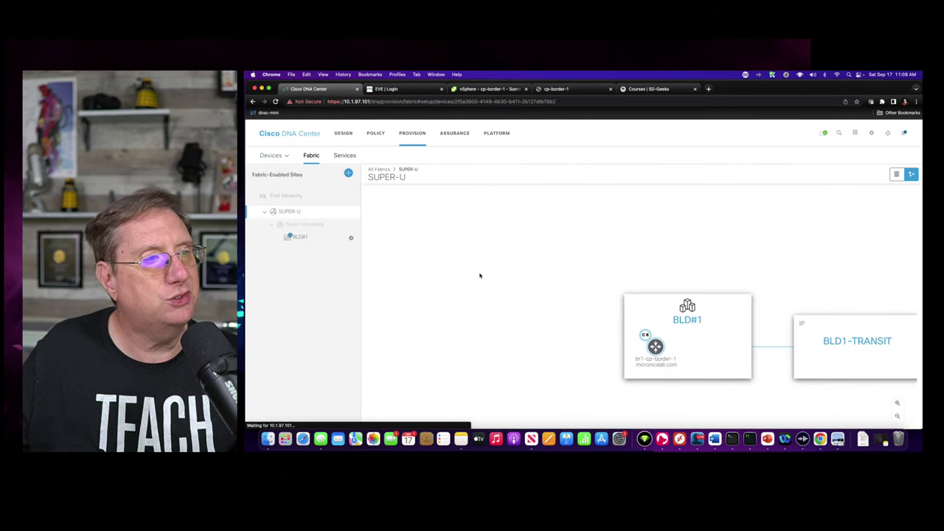
pyautogui.moveTo(805, 262); pyautogui.dragTo(605, 206)
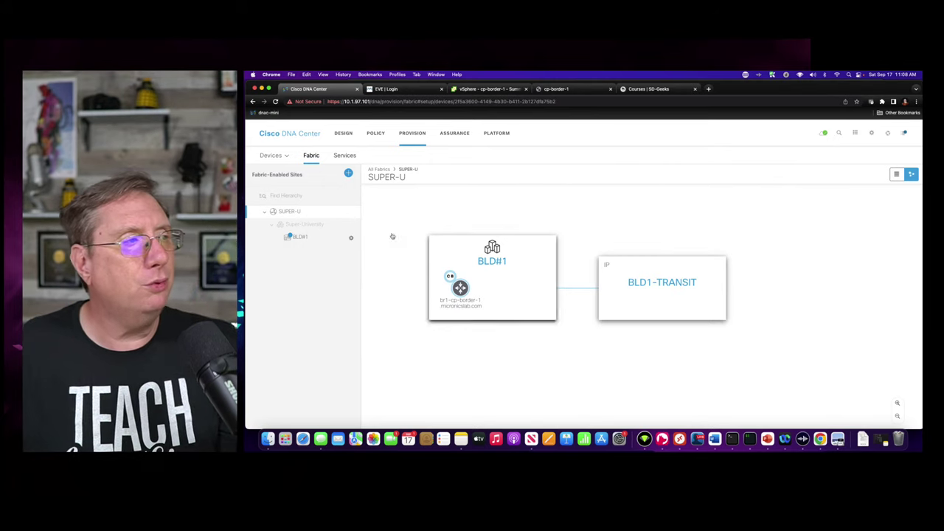
# - Add BLD#2 under Super-University as a new fabric site with the checked virtual networks
pyautogui.click(348, 174)
pyautogui.click(616, 227)
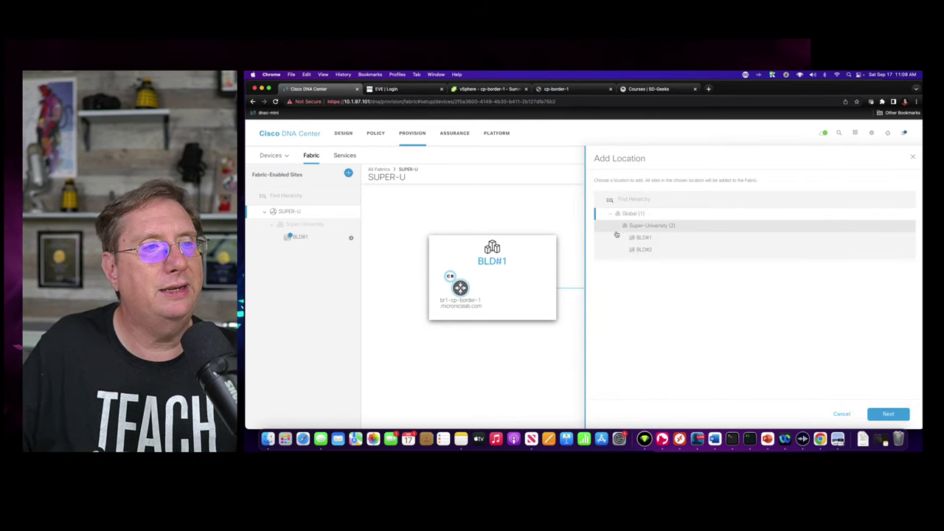
pyautogui.click(632, 251)
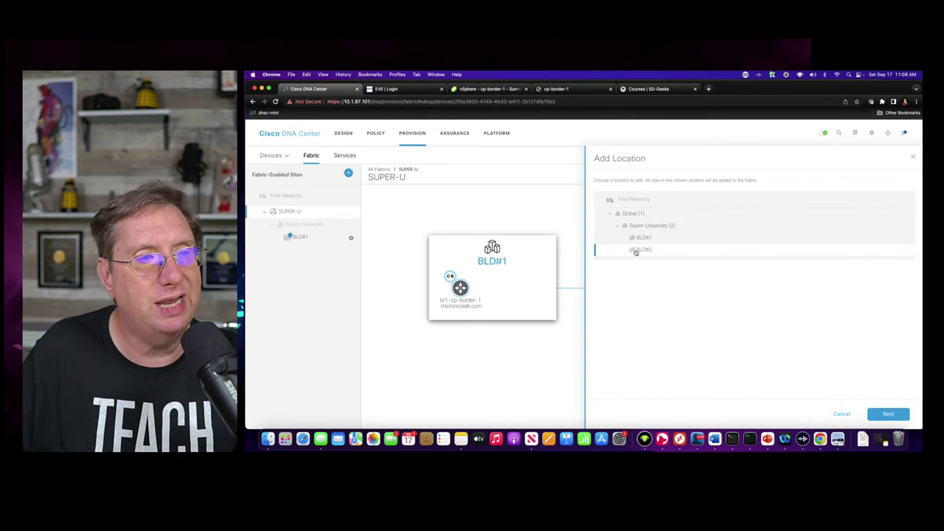
pyautogui.click(889, 414)
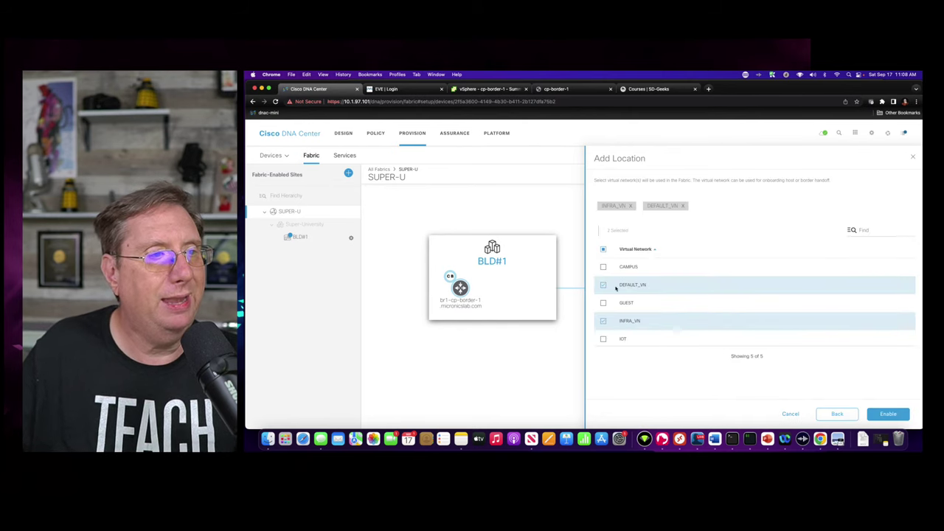
pyautogui.click(888, 414)
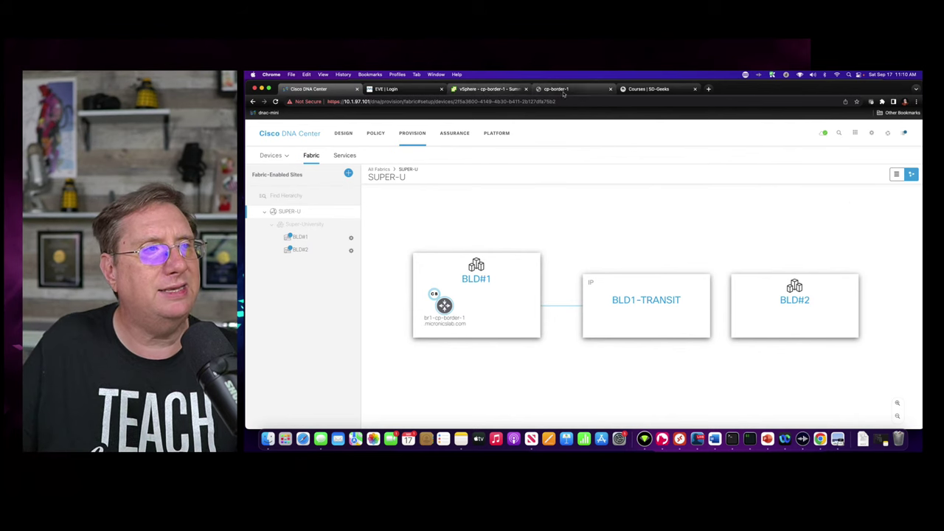
# - Review the cp-border-1 VM's hardware summary in vSphere, then return to its router console
pyautogui.click(487, 89)
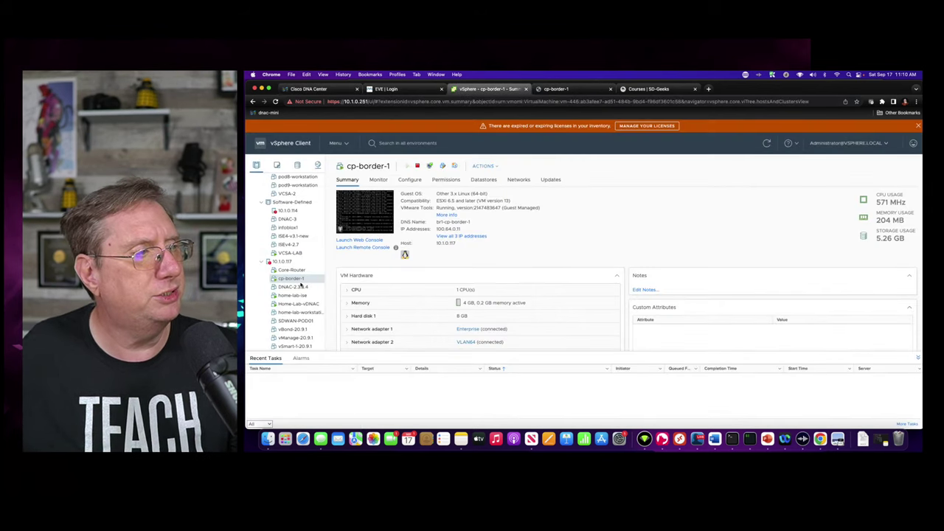
pyautogui.scroll(-1, 292, 309)
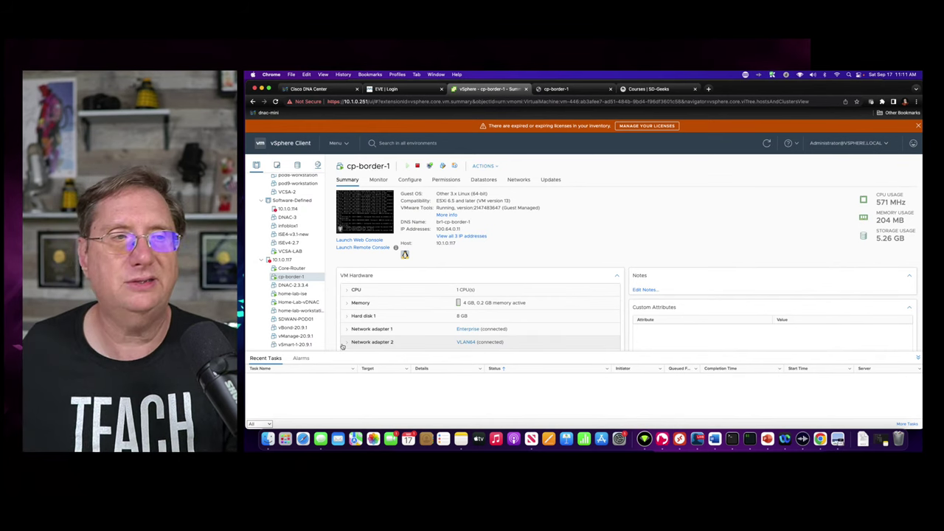
pyautogui.scroll(-3, 445, 329)
pyautogui.scroll(3, 527, 206)
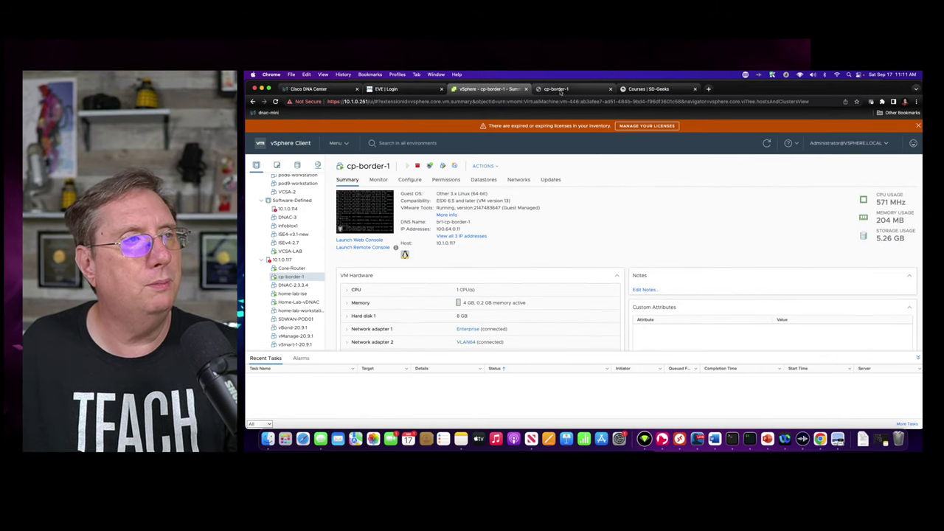
pyautogui.click(559, 88)
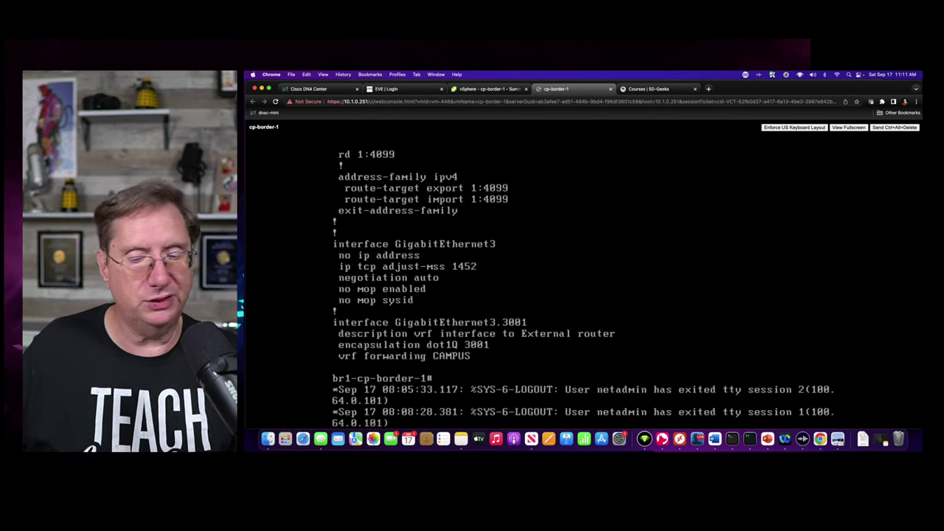
# - Display the BGP section of cp-border-1's running configuration with 'show run | sec bgp'
pyautogui.press('Return')
pyautogui.press('Return')
pyautogui.press('Return')
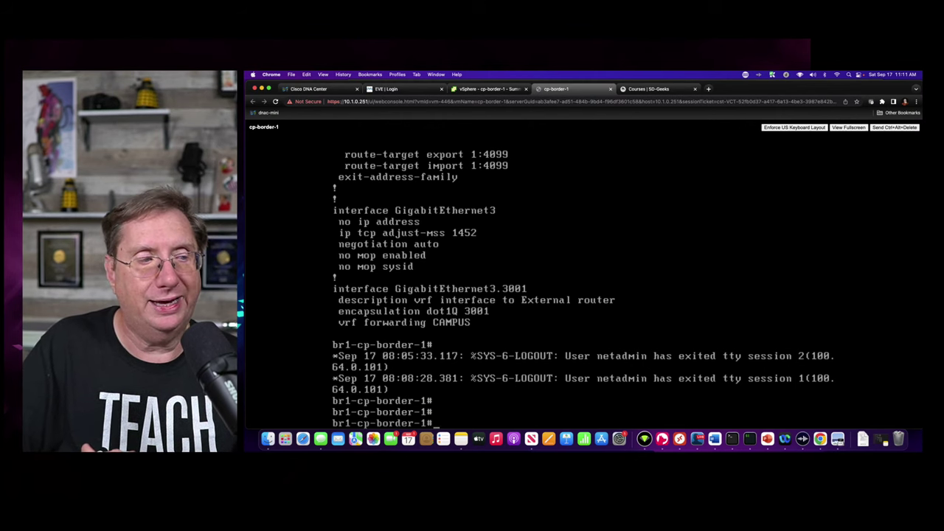
pyautogui.write('show run')
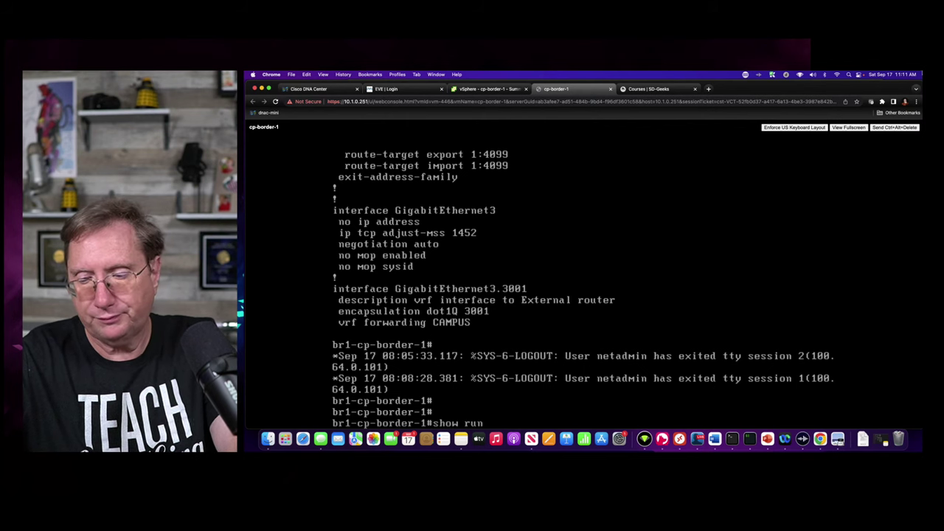
pyautogui.write(' | sec bgp')
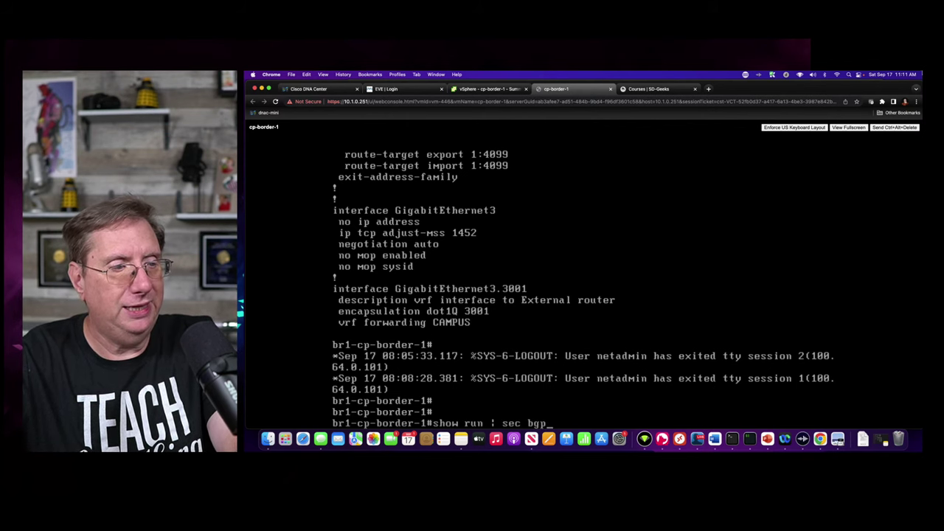
pyautogui.press('Return')
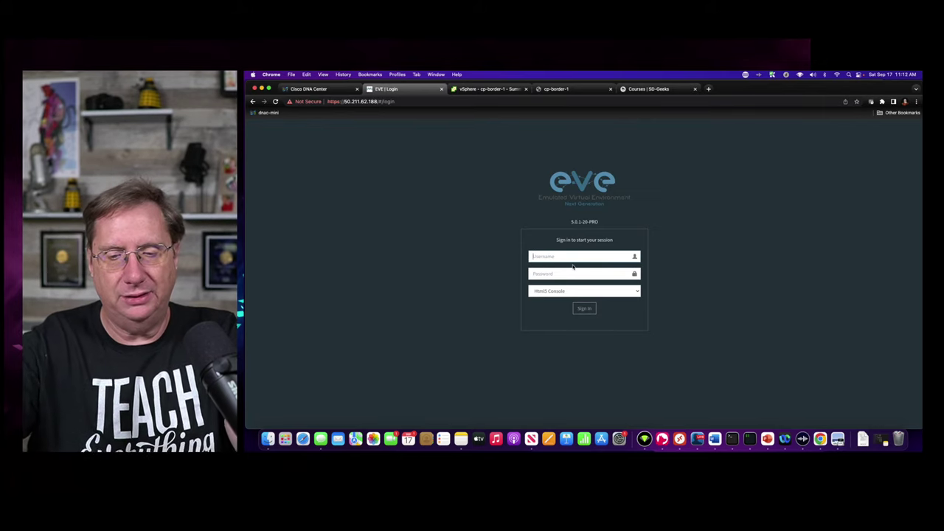
# - Sign in to EVE-NG with the lab username and password, then scroll to the Branch-1 and Branch-2 sites
pyautogui.write('admin')
pyautogui.press('Tab')
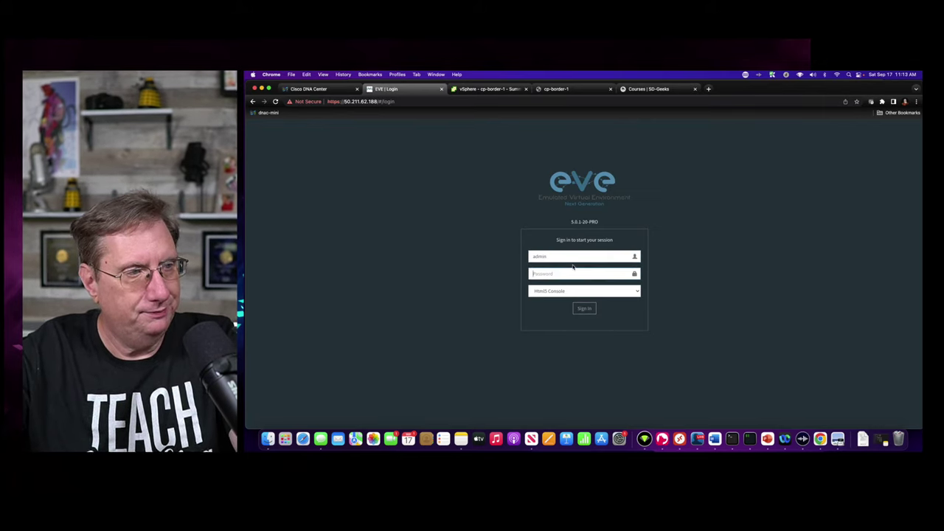
pyautogui.write('eve')
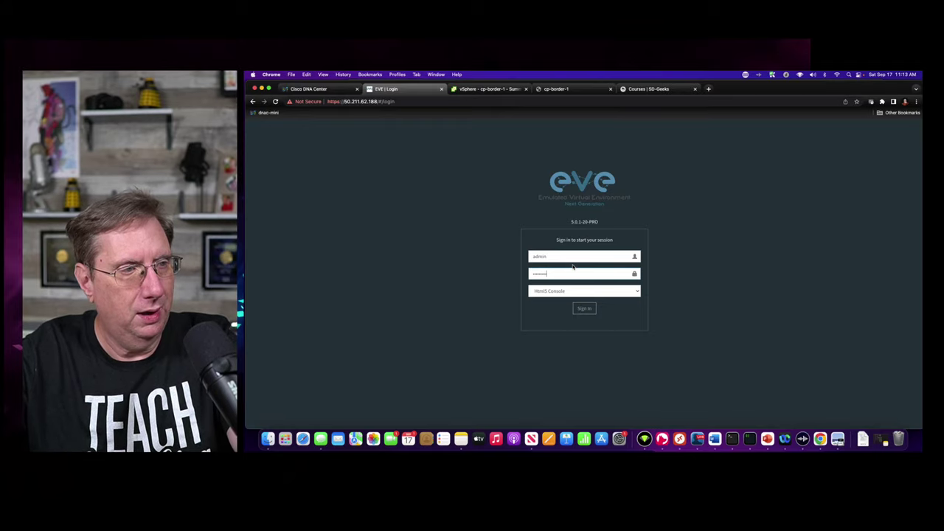
pyautogui.press('Return')
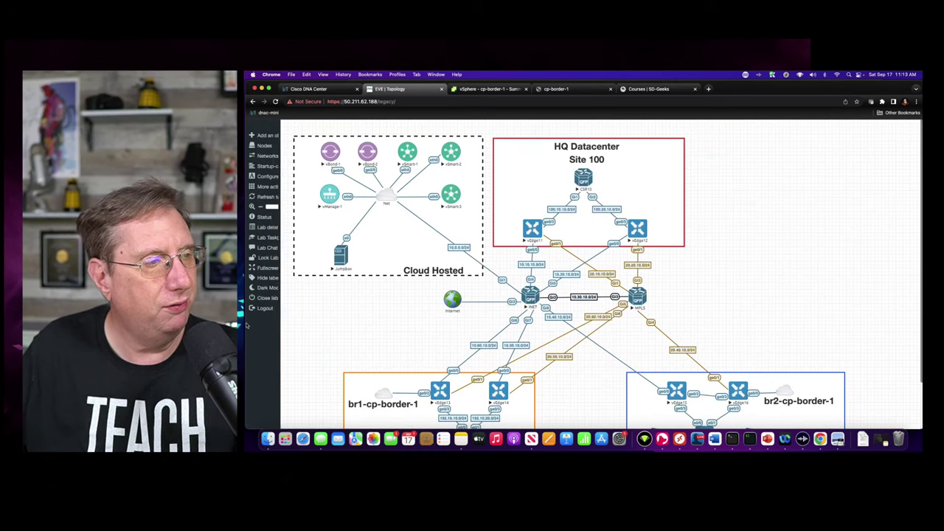
pyautogui.scroll(-3, 456, 352)
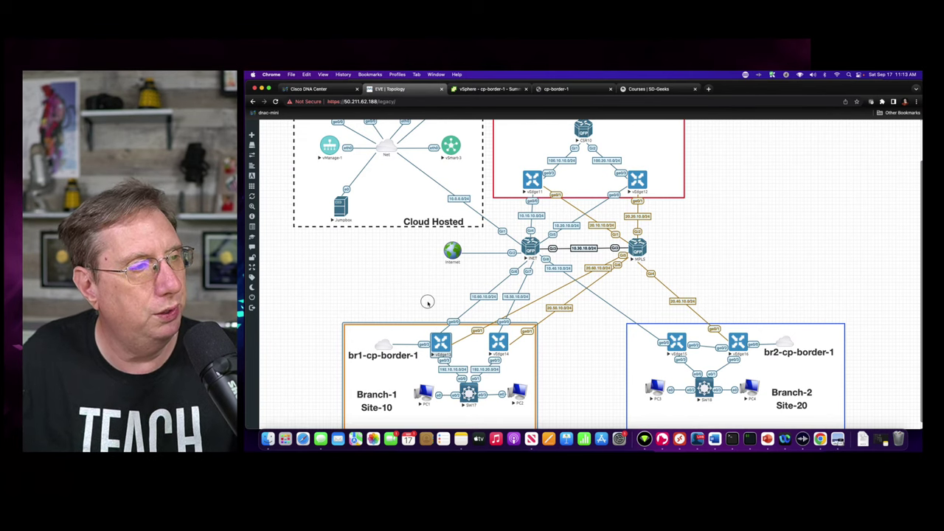
# - Open the vEdge13 console, move and widen its window, and log in as admin
pyautogui.click(441, 341)
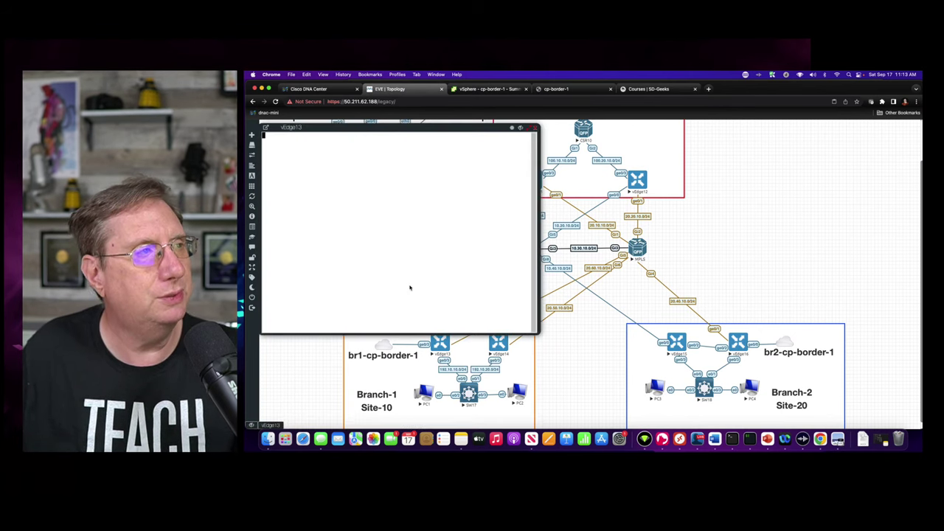
pyautogui.moveTo(362, 126); pyautogui.dragTo(584, 142)
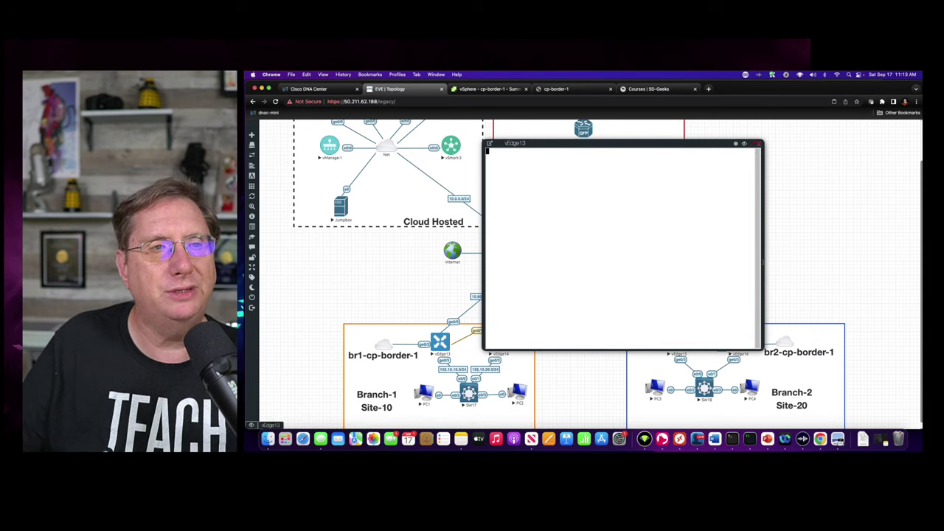
pyautogui.moveTo(764, 262); pyautogui.dragTo(894, 270)
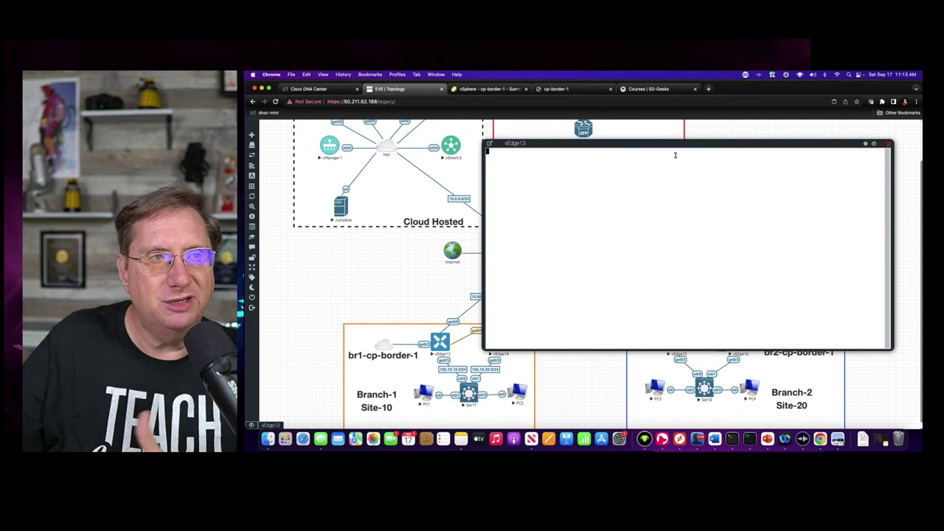
pyautogui.press('Return')
pyautogui.press('Return')
pyautogui.press('Return')
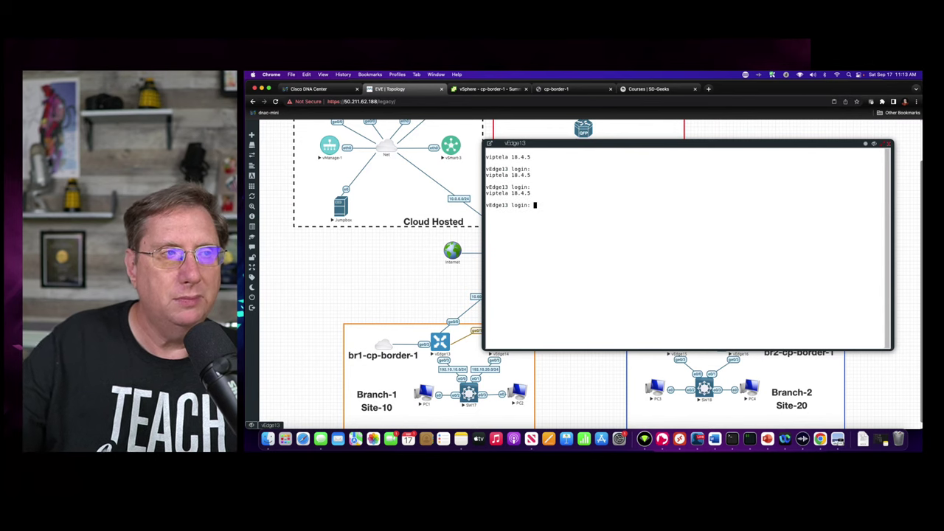
pyautogui.write('admin')
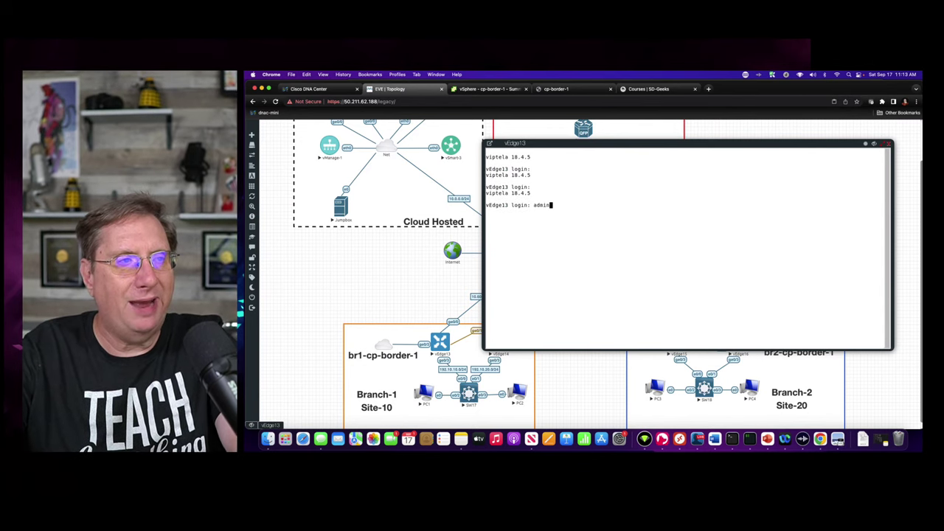
pyautogui.press('Return')
pyautogui.press('Return')
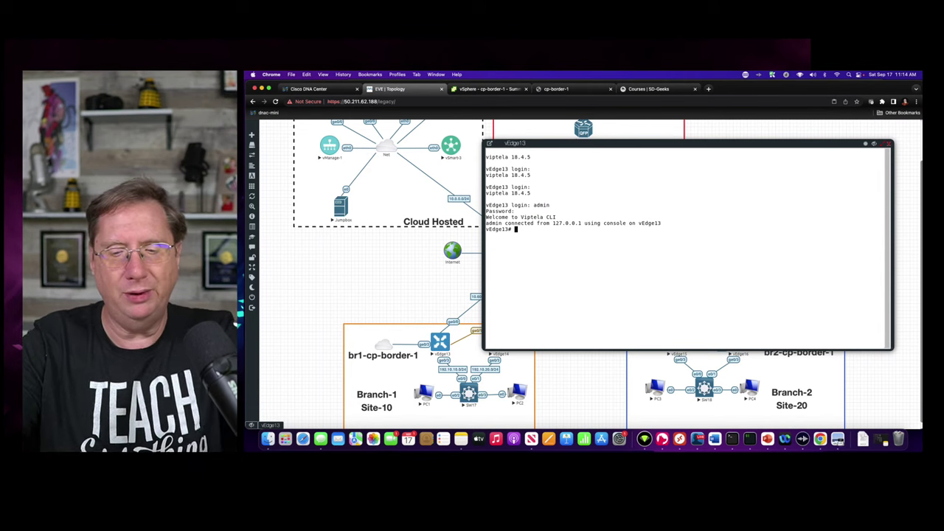
# - Show vEdge13's 'show run vpn 100' config (ge0/3, 192.10.10.13/24, helper 100.10.10.2), glancing at cp-border-1
pyautogui.write('show ')
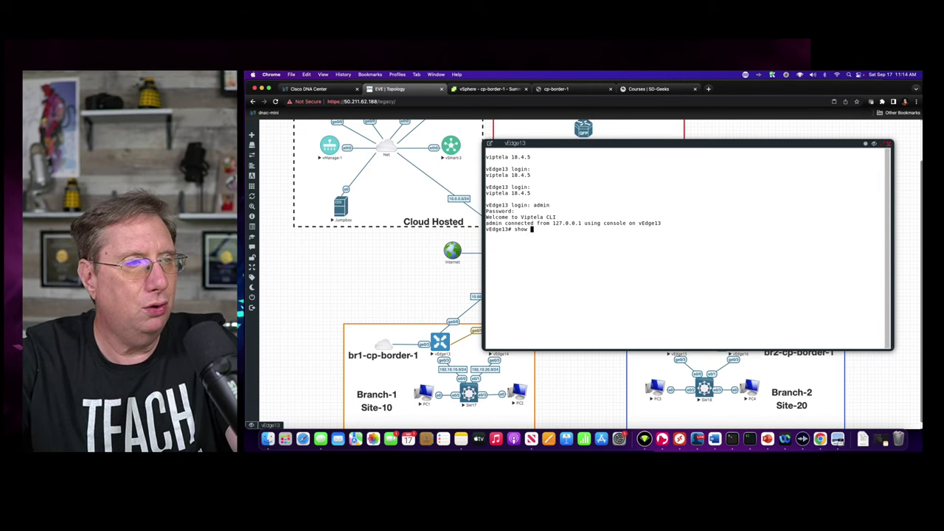
pyautogui.write('run vpn 100')
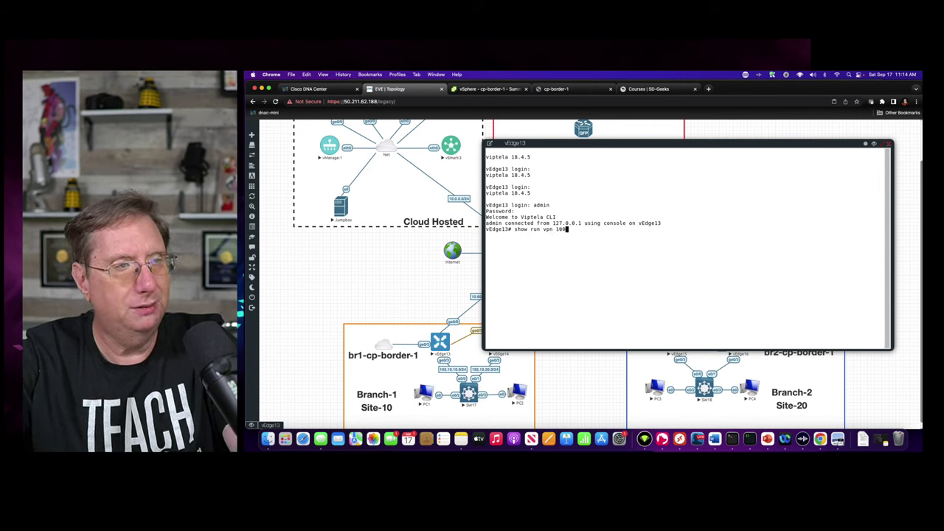
pyautogui.press('Return')
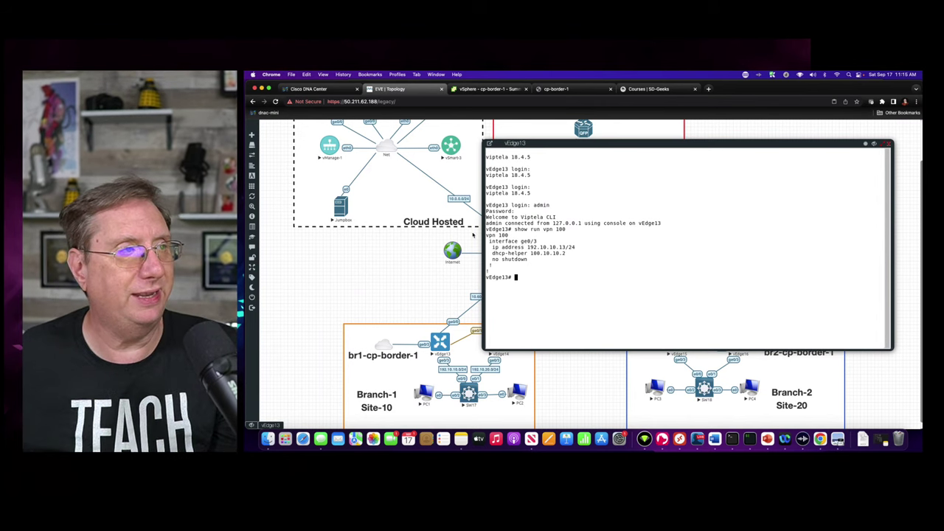
pyautogui.click(553, 89)
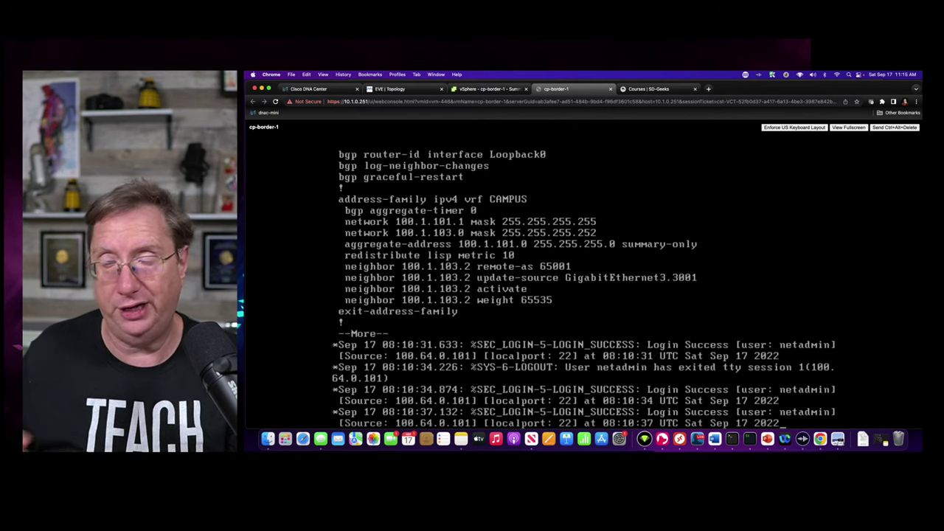
pyautogui.click(398, 91)
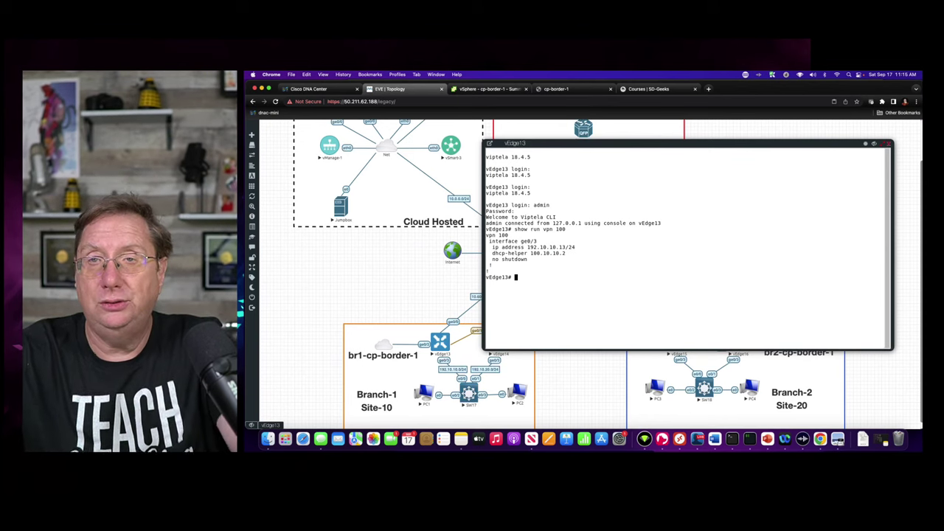
# - Enter configuration mode on vEdge13 and go into vpn 100
pyautogui.write('conf t')
pyautogui.press('Return')
pyautogui.write('vp')
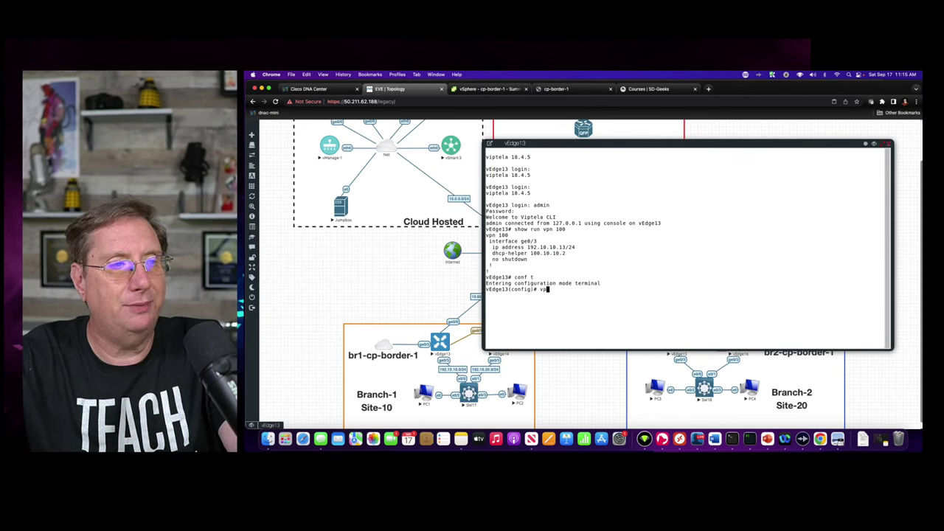
pyautogui.write('n 100')
pyautogui.press('Return')
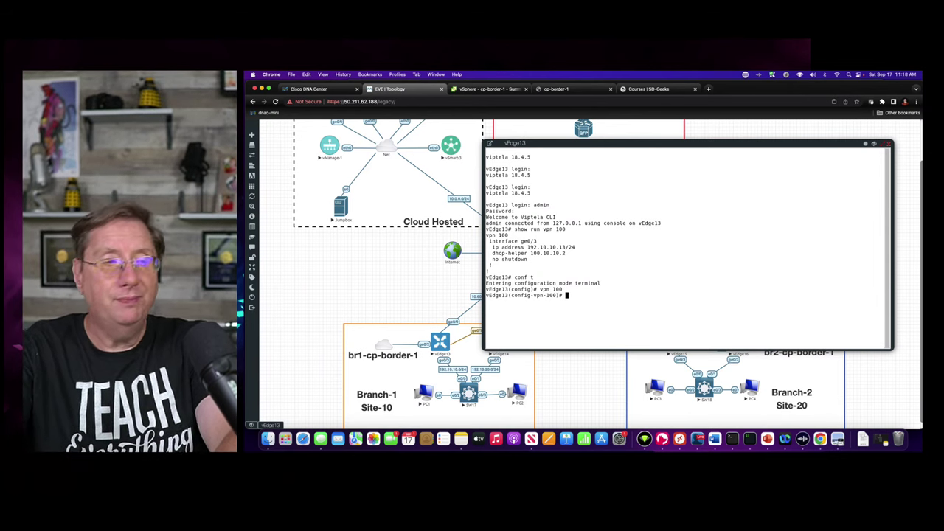
# - Open subinterface ge0/2.3001, after confirming the number in cp-border-1's BGP config
pyautogui.write('int')
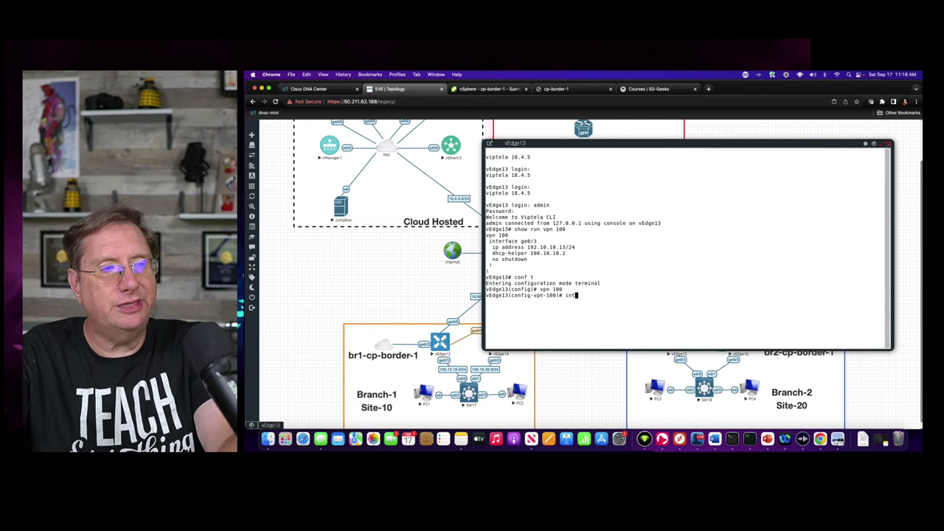
pyautogui.write(' ge0/2')
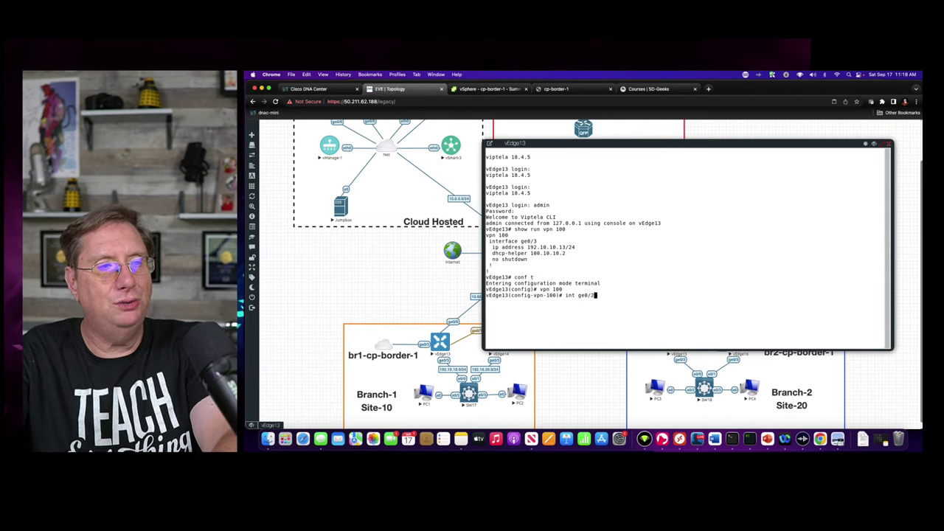
pyautogui.write('.3001')
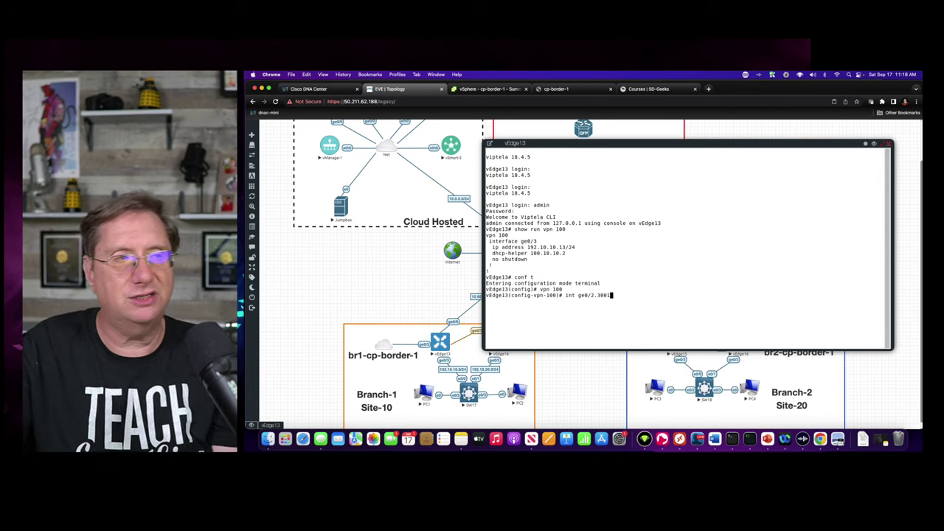
pyautogui.click(564, 89)
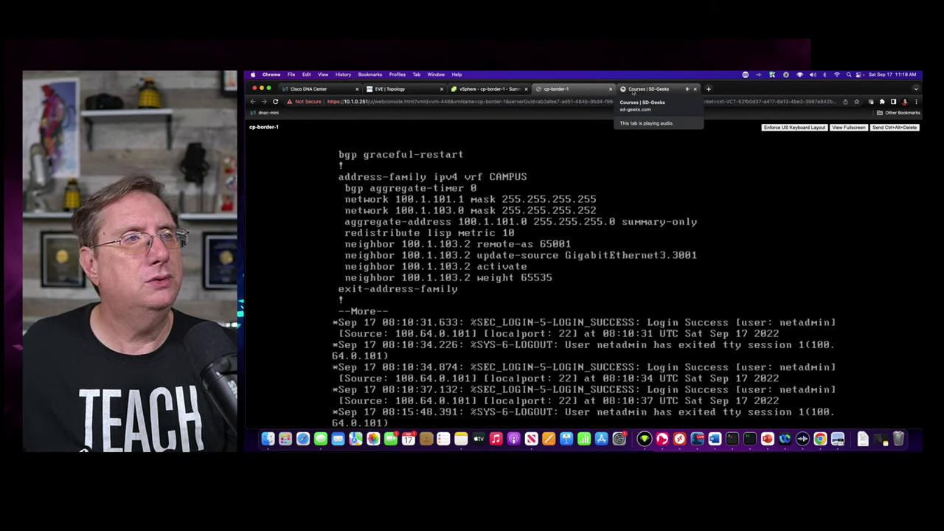
pyautogui.click(388, 90)
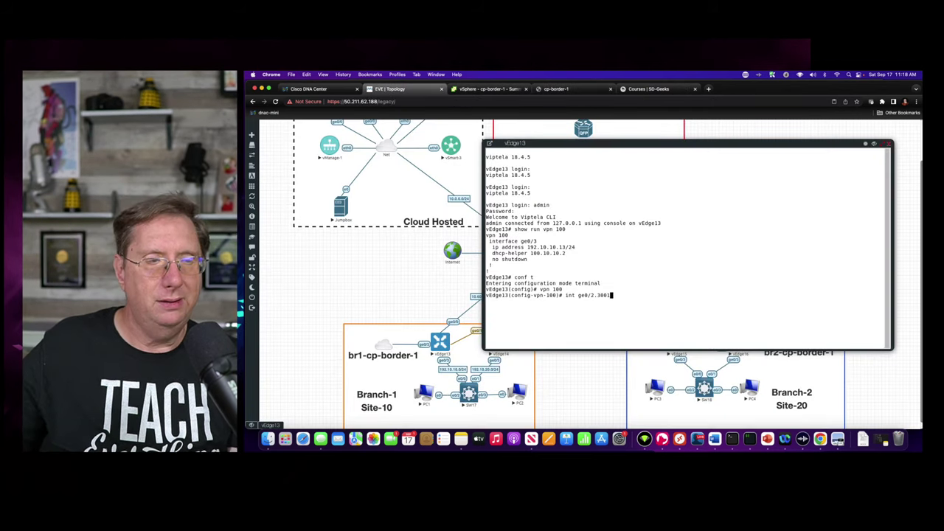
pyautogui.press('Return')
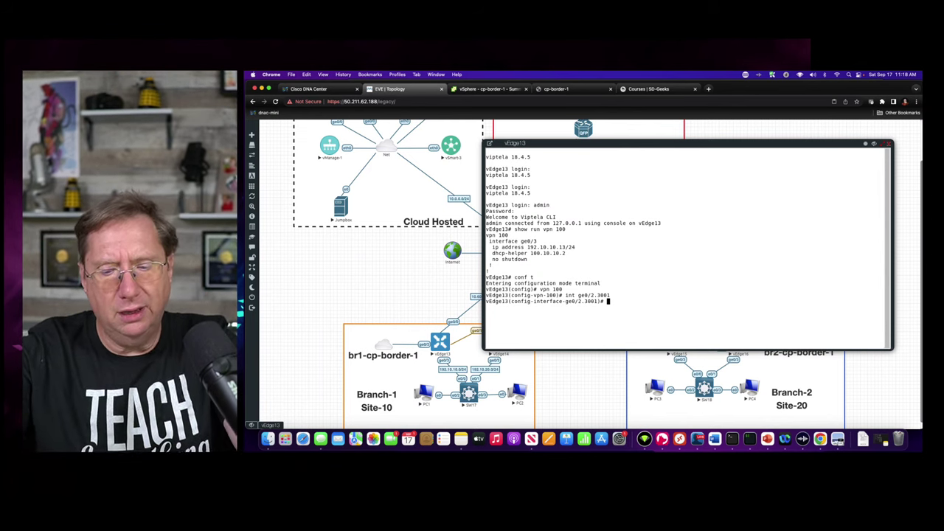
# - Try committing ge0/2.3001, then list interfaces with 'do show interface desc'
pyautogui.write('commit')
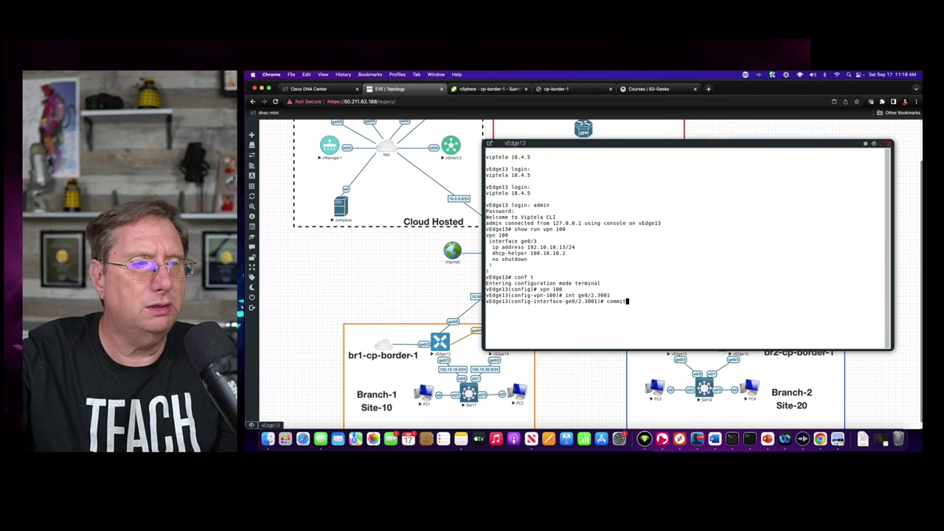
pyautogui.press('Return')
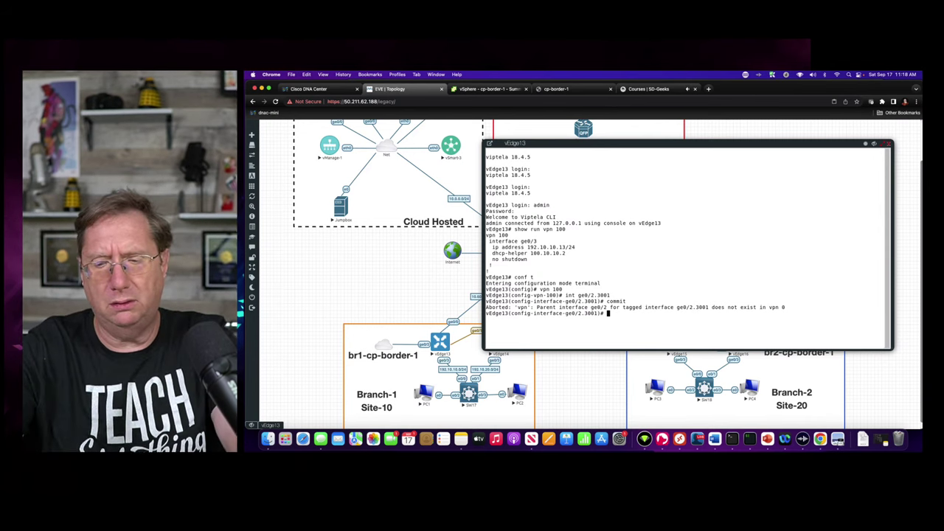
pyautogui.write('do sh')
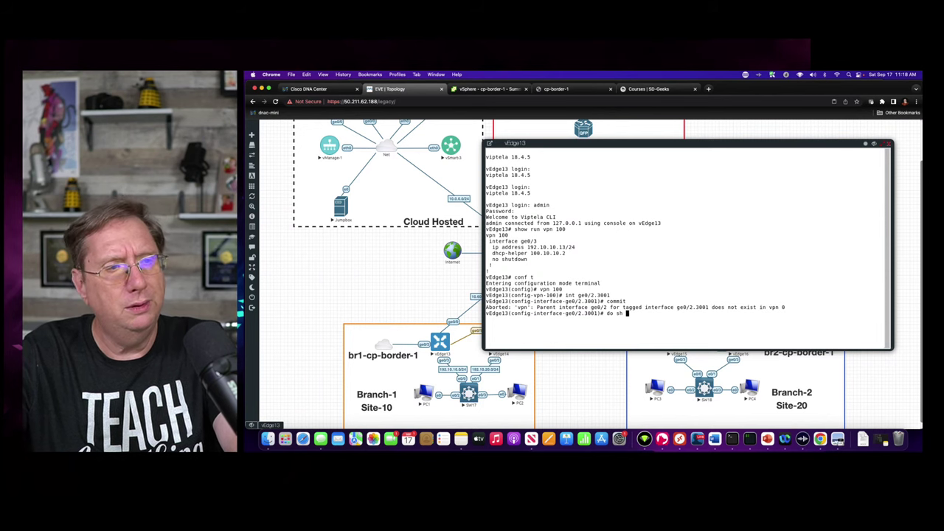
pyautogui.write('ow interface desc')
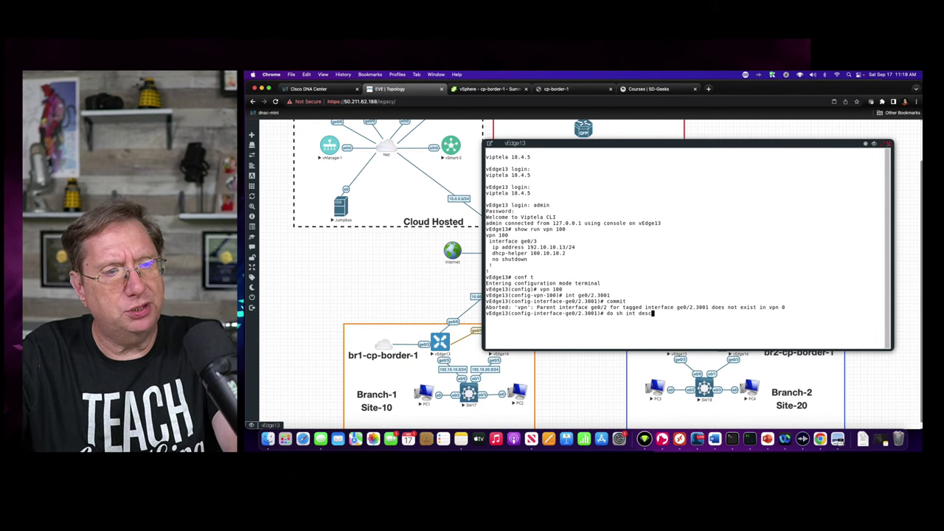
pyautogui.press('Return')
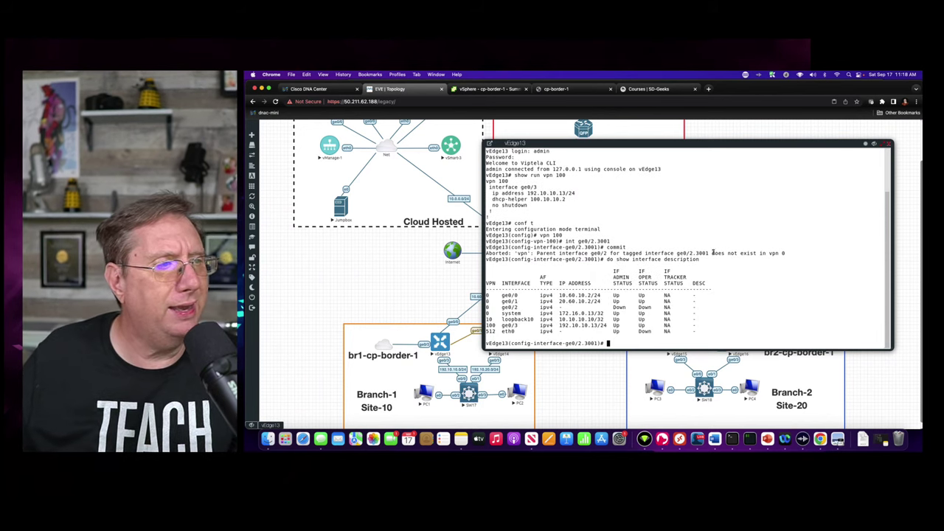
# - Mark the ge0/2 row, showing it belongs to VPN 0 and is Down Down
pyautogui.moveTo(502, 307); pyautogui.dragTo(558, 309)
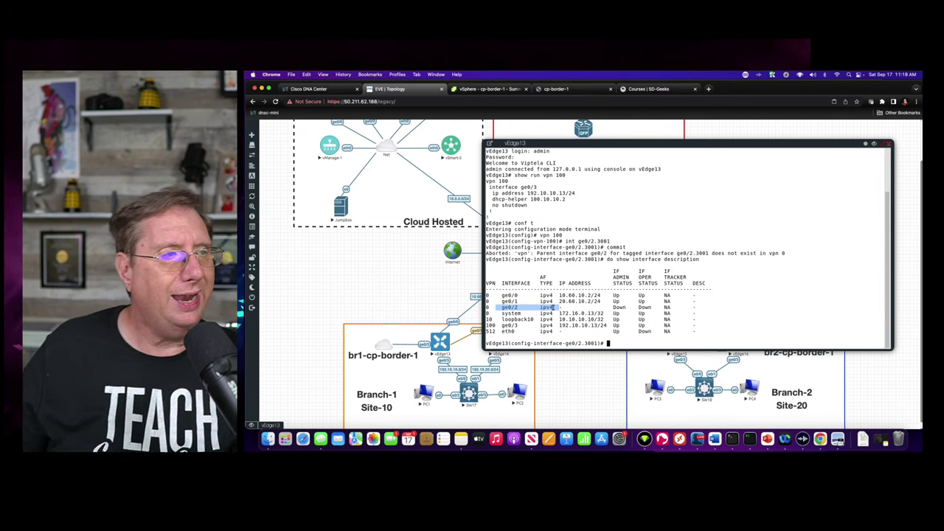
pyautogui.click(487, 309)
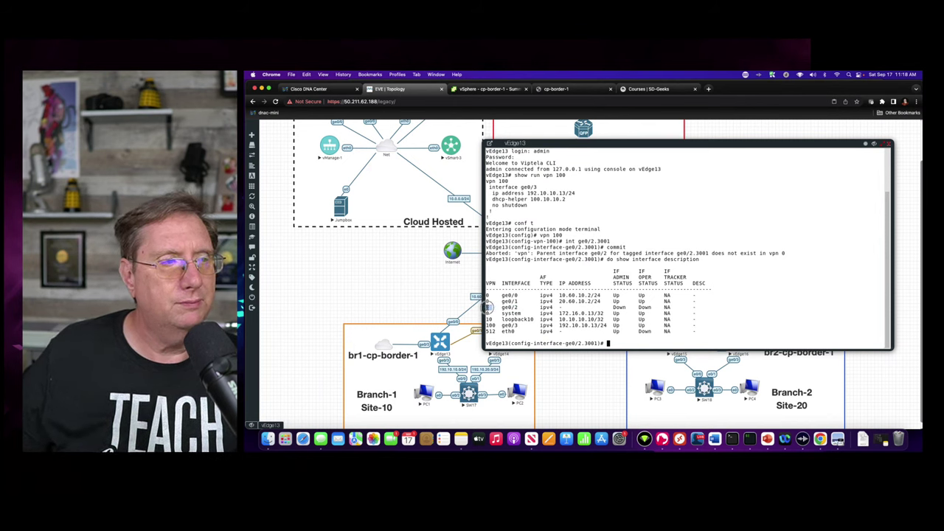
pyautogui.moveTo(492, 307); pyautogui.dragTo(485, 308)
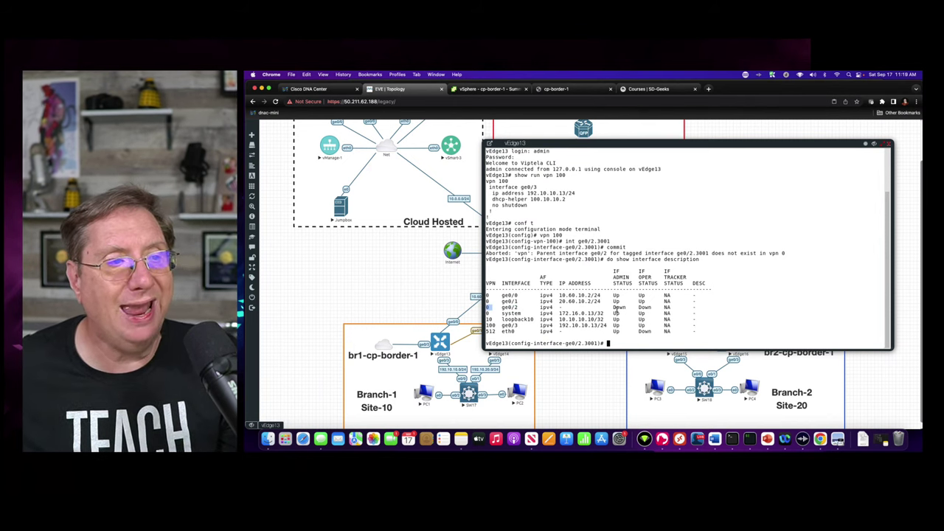
pyautogui.moveTo(614, 306); pyautogui.dragTo(678, 307)
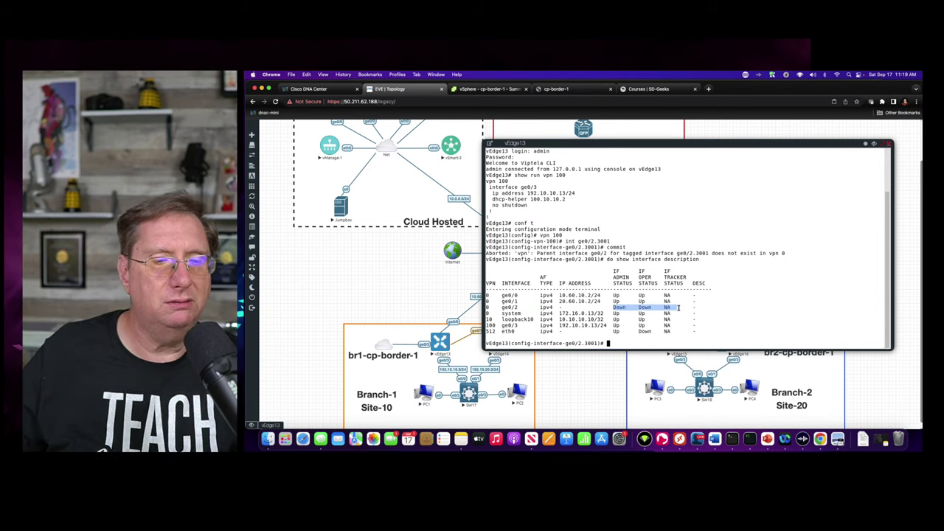
# - Move from vpn 100 to vpn 0 and set interface ge0/2 to no shut
pyautogui.write('exit')
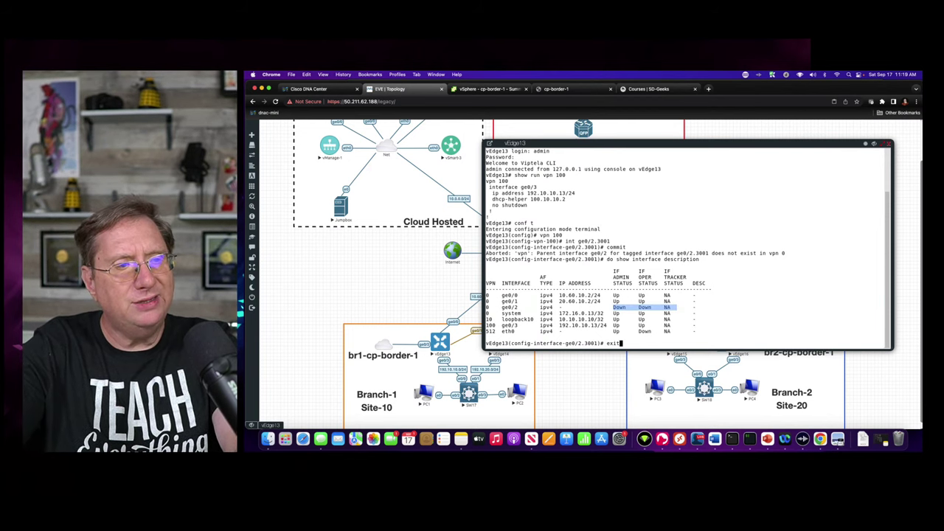
pyautogui.press('Return')
pyautogui.write('vpn 0')
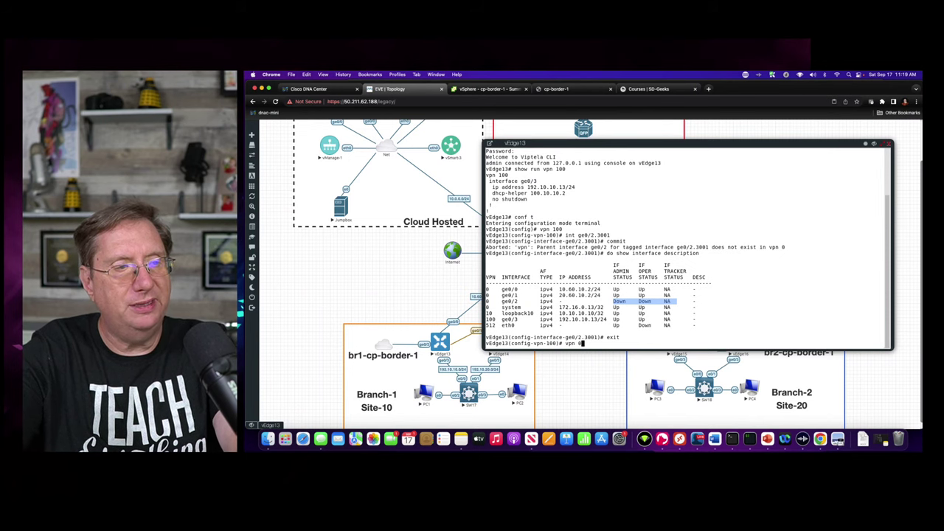
pyautogui.press('Return')
pyautogui.write('int ge')
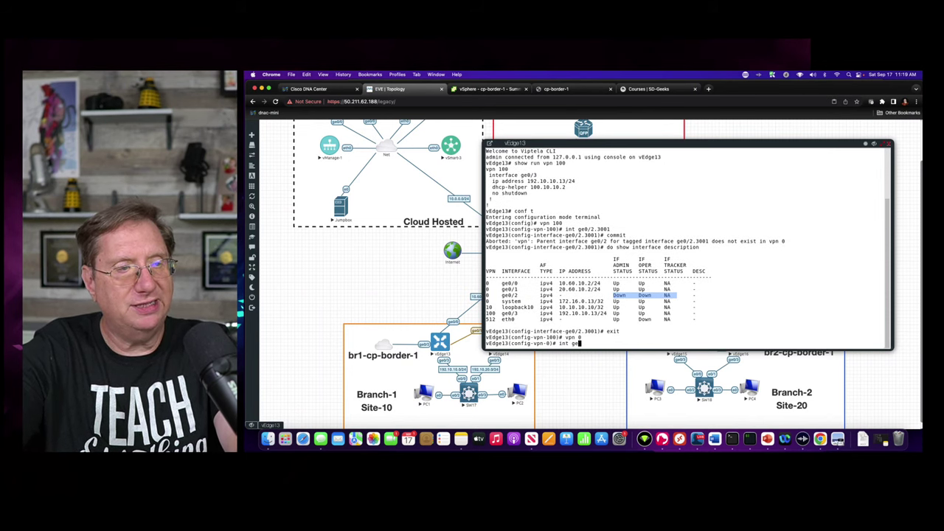
pyautogui.write('0/2')
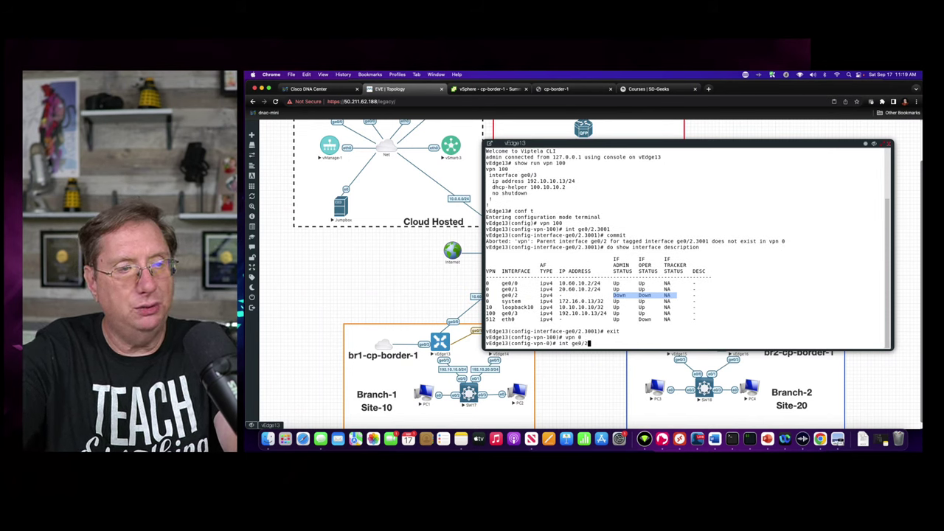
pyautogui.press('Return')
pyautogui.write('no shut')
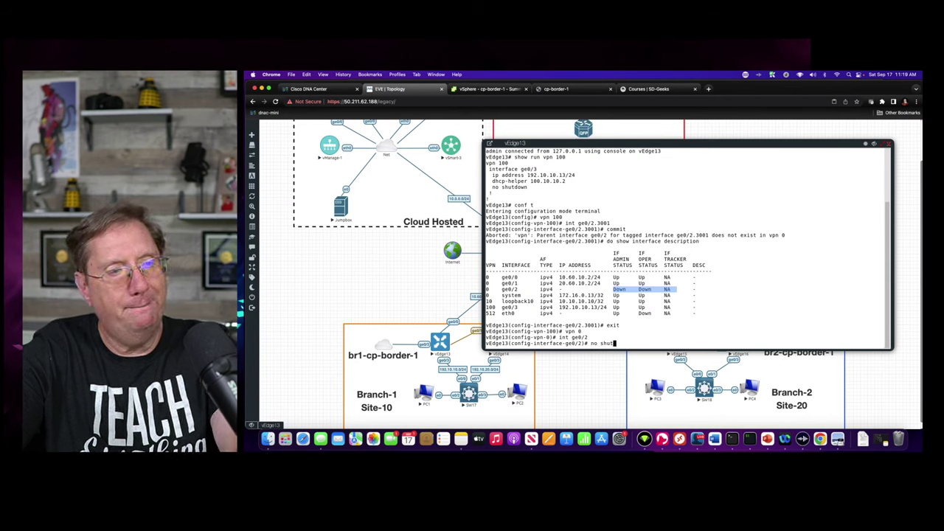
pyautogui.press('Return')
pyautogui.write('exit')
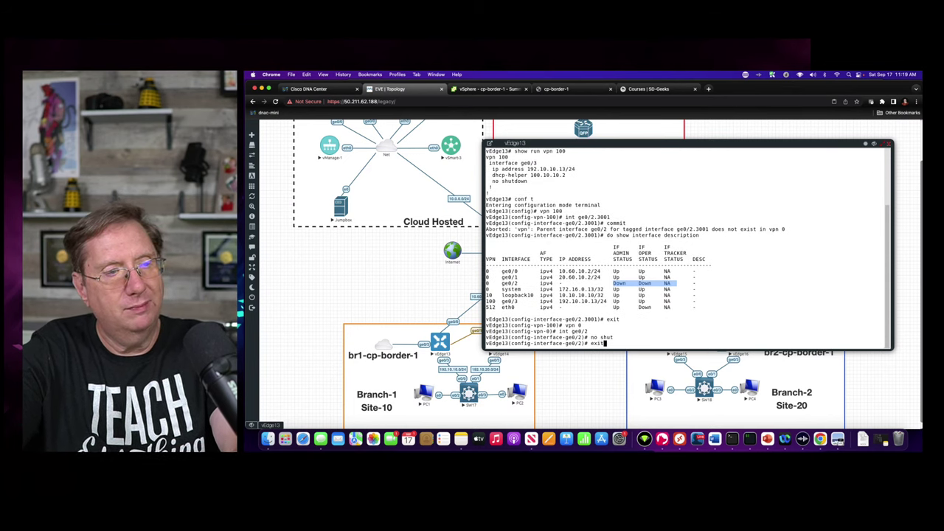
pyautogui.press('Return')
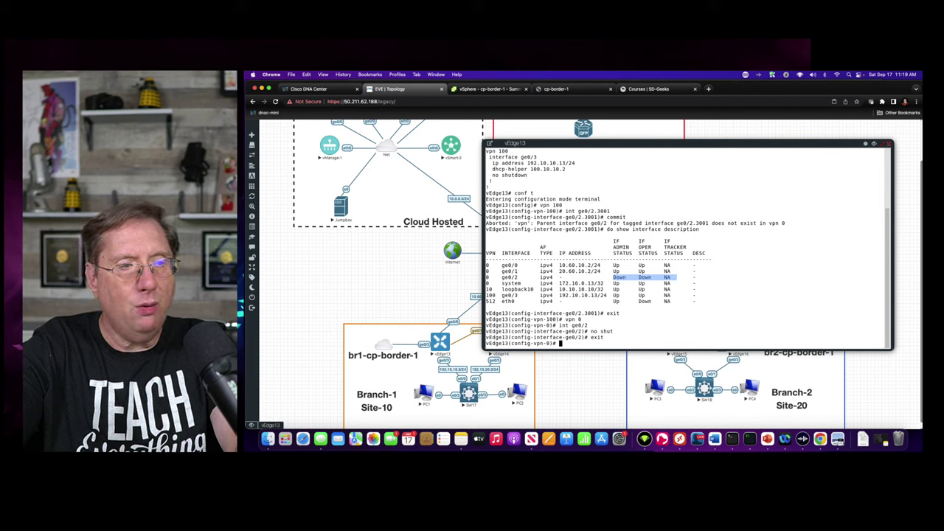
# - Commit the change and point out the parent-MTU-must-exceed-1500-by-4-bytes error
pyautogui.write('commit')
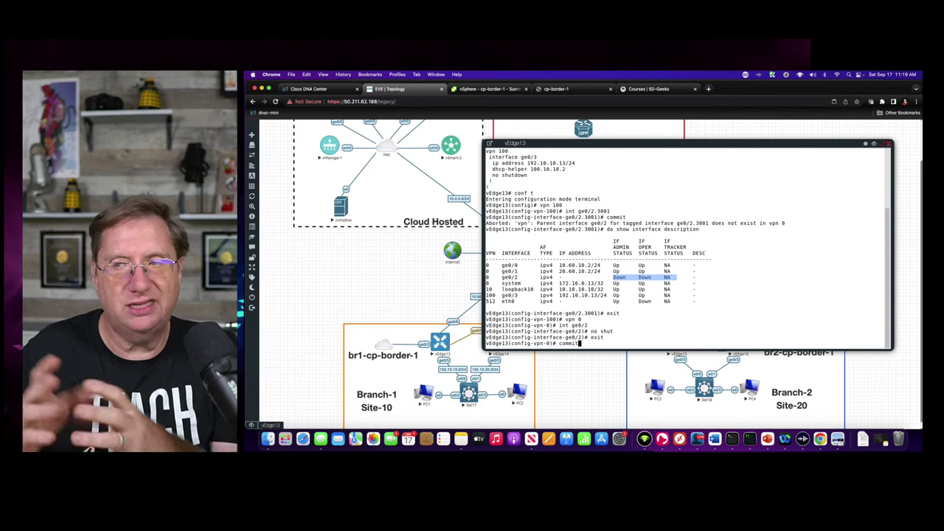
pyautogui.moveTo(657, 308); pyautogui.dragTo(658, 301)
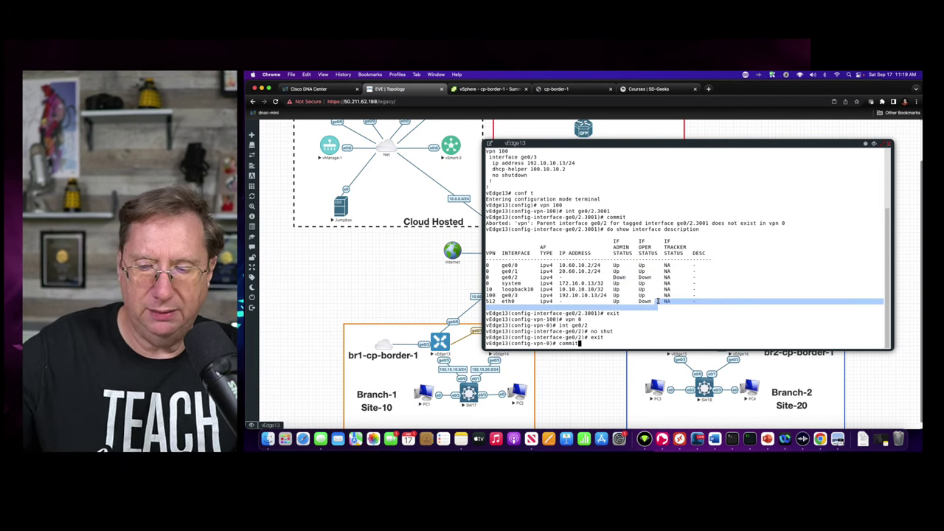
pyautogui.press('Return')
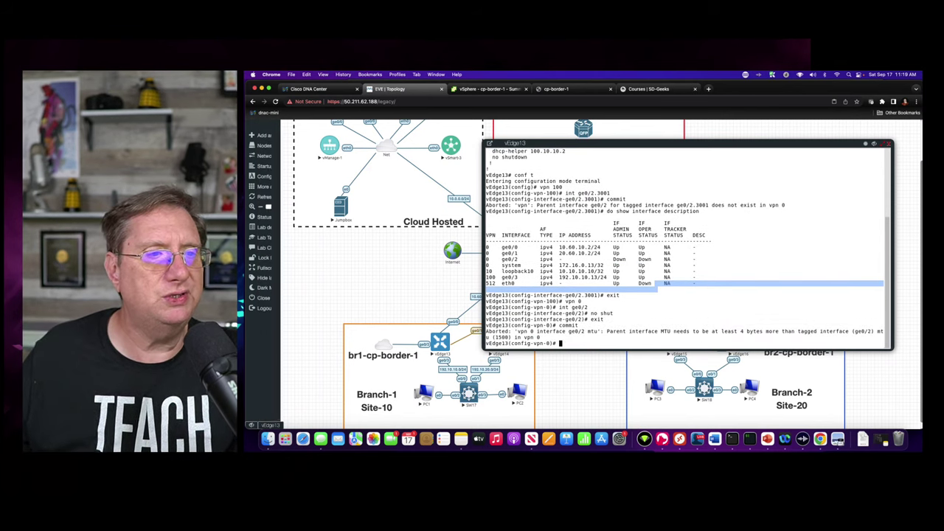
pyautogui.moveTo(538, 333); pyautogui.dragTo(613, 339)
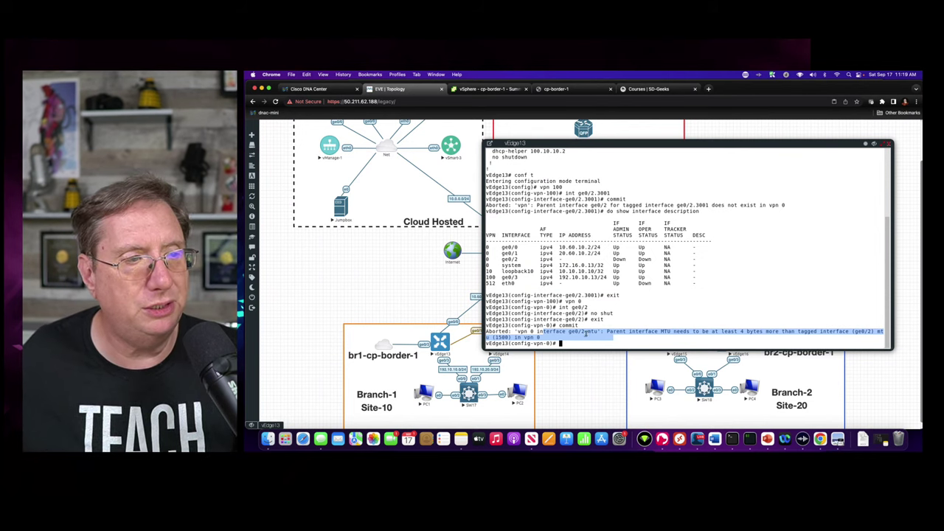
pyautogui.click(613, 341)
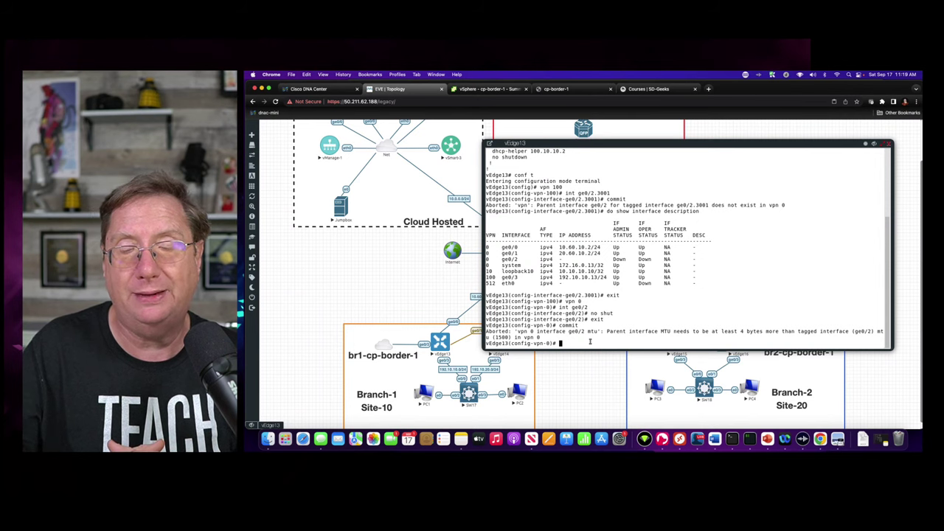
# - Under vpn 100 interface ge0/2.3001, set mtu 1496 and commit successfully
pyautogui.write('vpn 100')
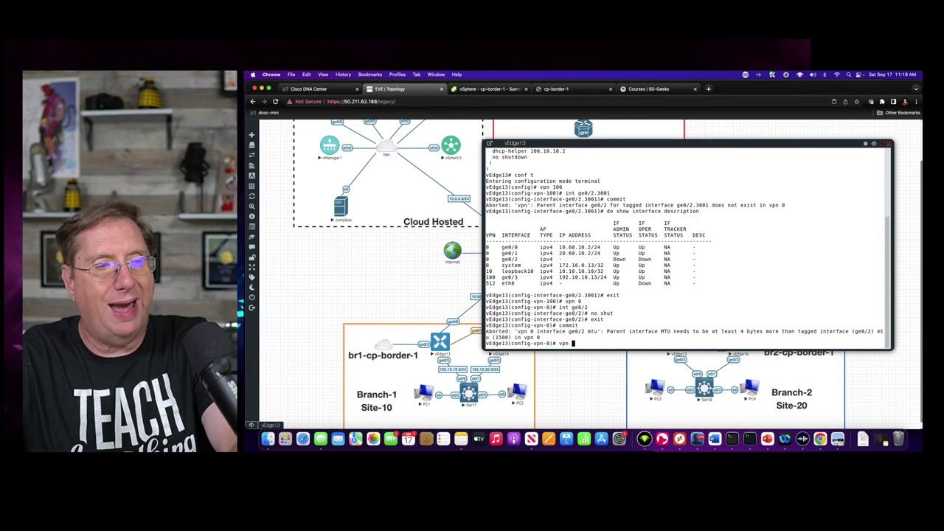
pyautogui.press('Return')
pyautogui.write('interface ')
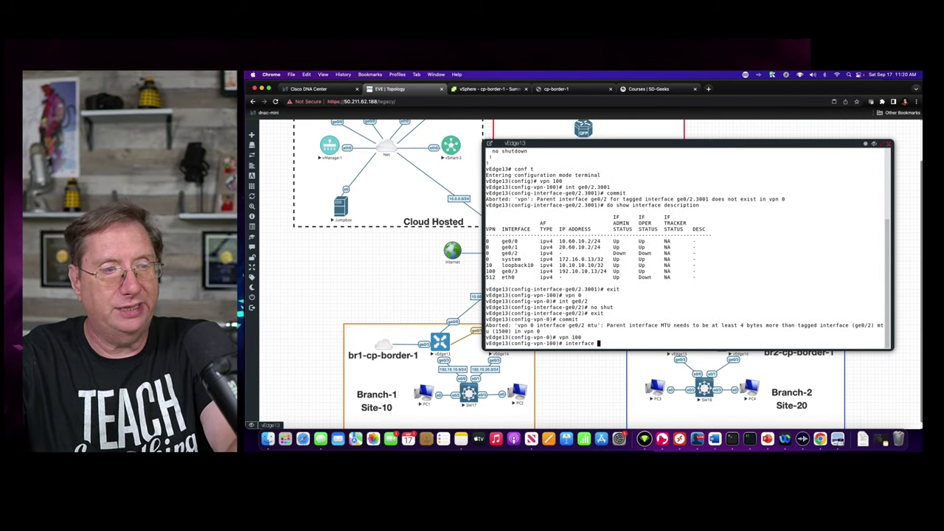
pyautogui.write('ge0')
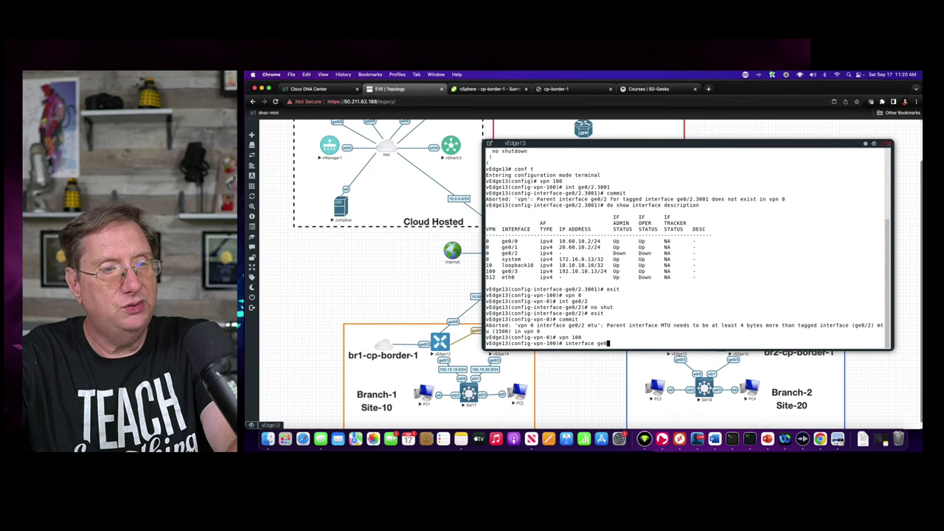
pyautogui.write('/2.3001')
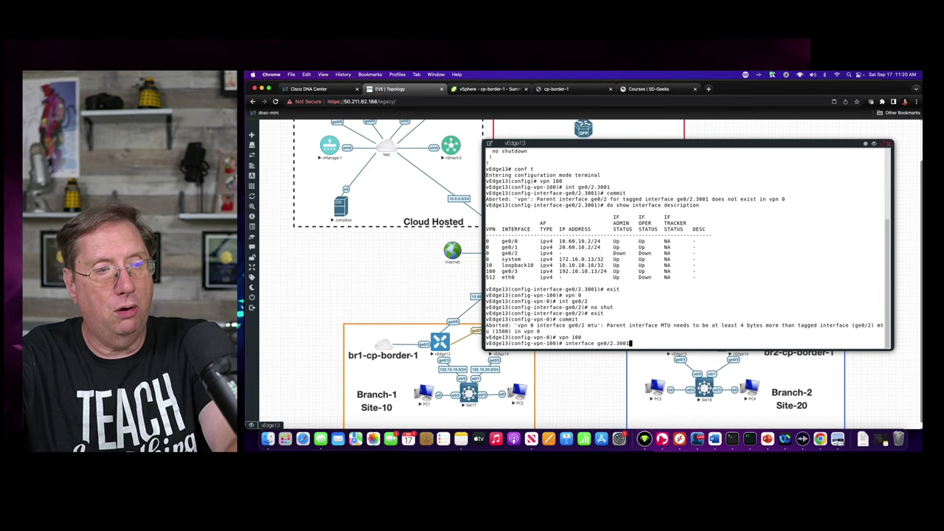
pyautogui.press('Return')
pyautogui.write('mtu ')
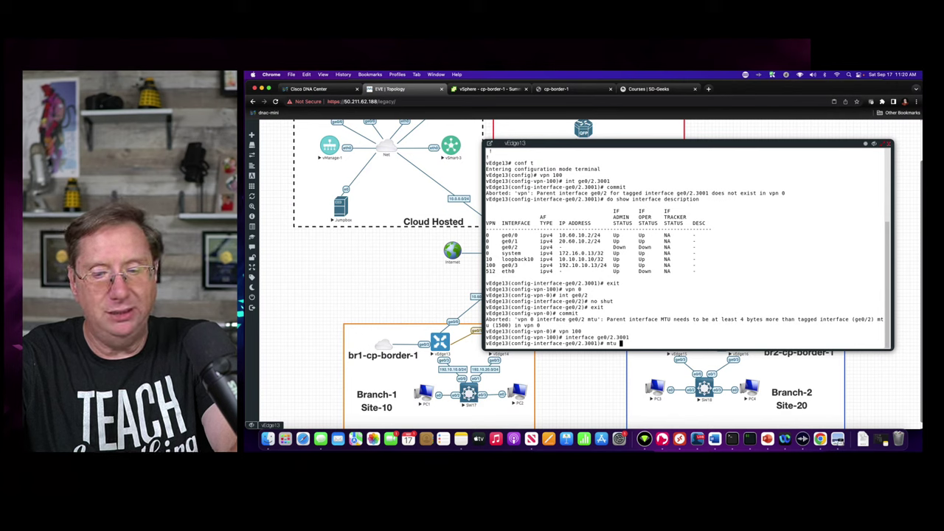
pyautogui.write('14')
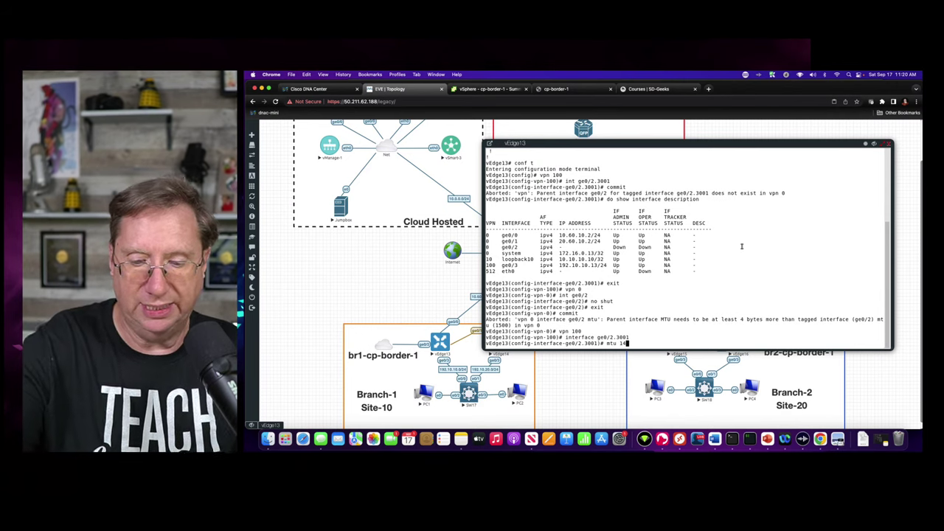
pyautogui.write('96')
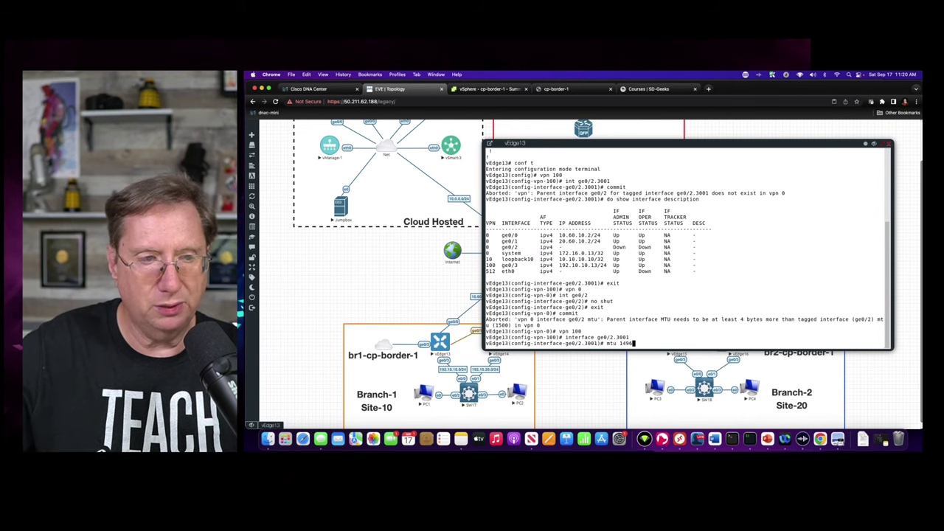
pyautogui.press('Return')
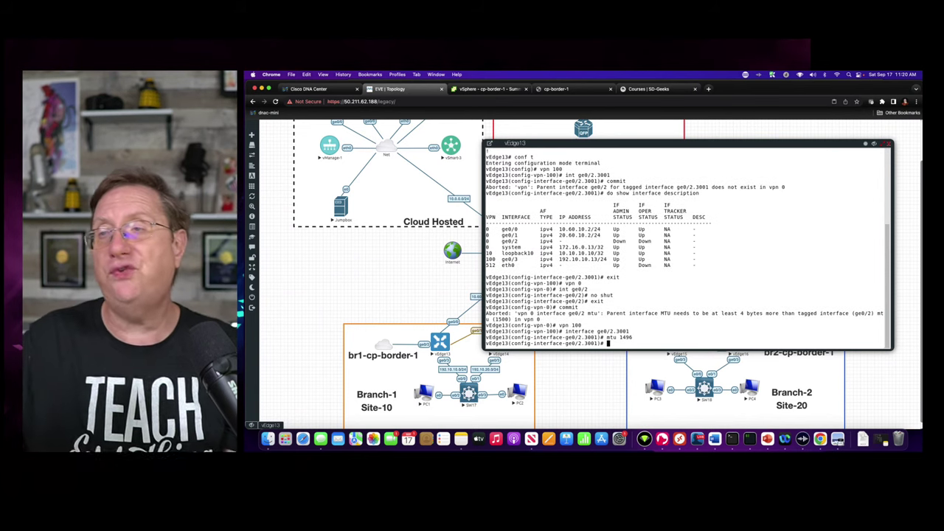
pyautogui.write('commit')
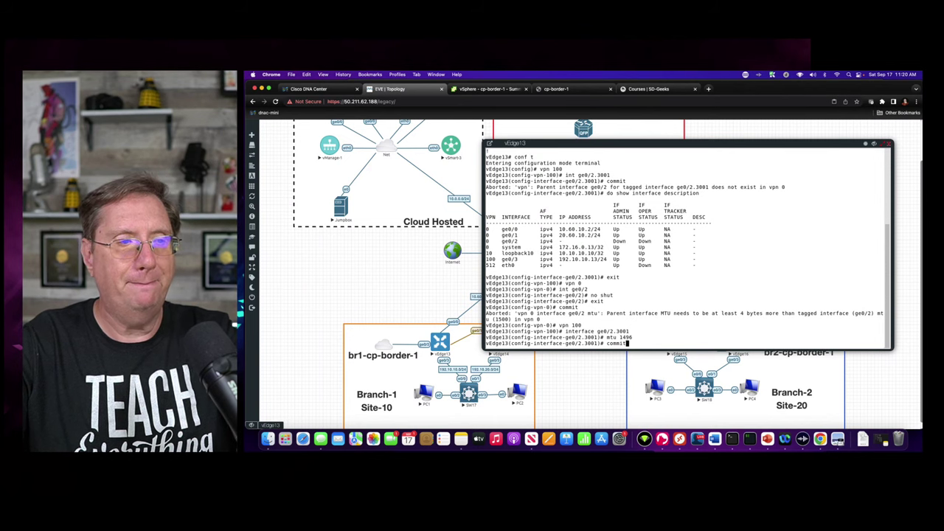
pyautogui.press('Return')
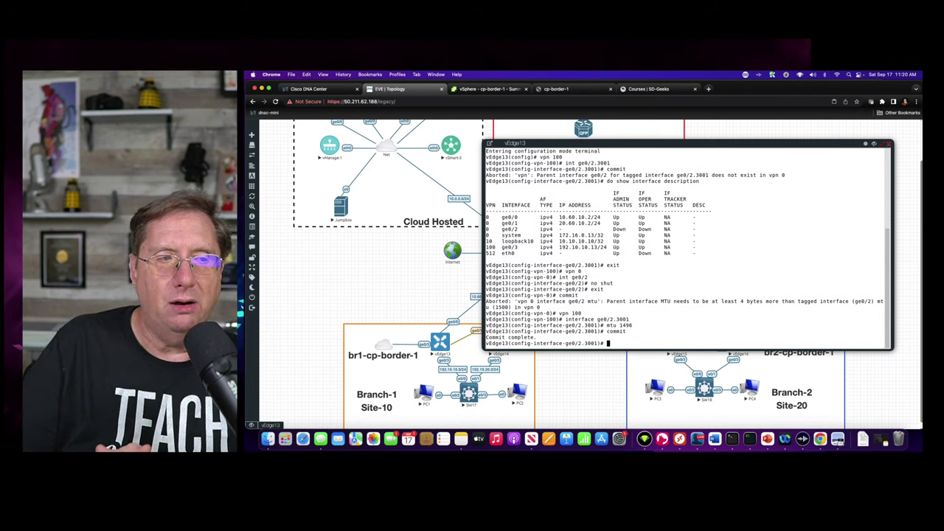
# - Run 'do show interface description' and highlight ge0/2.3001 in VPN 100, down/down without an address
pyautogui.write('do ')
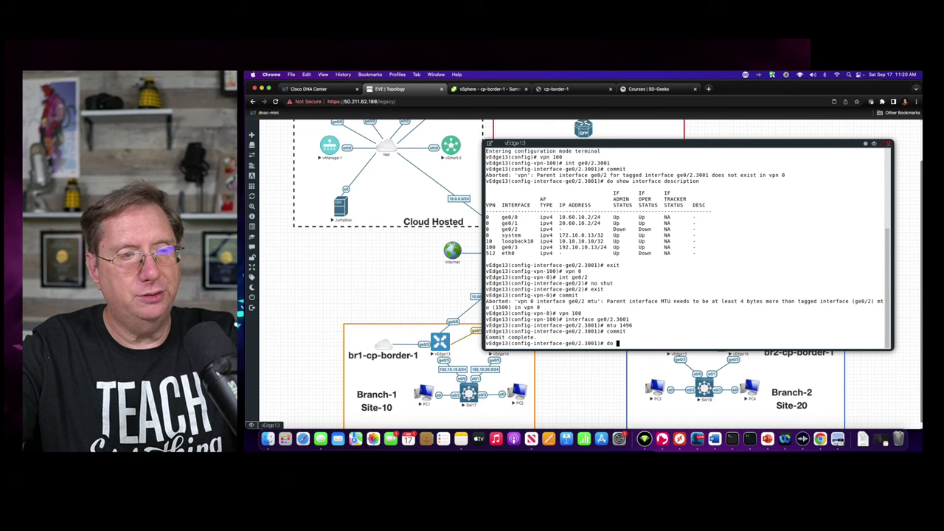
pyautogui.write('sho')
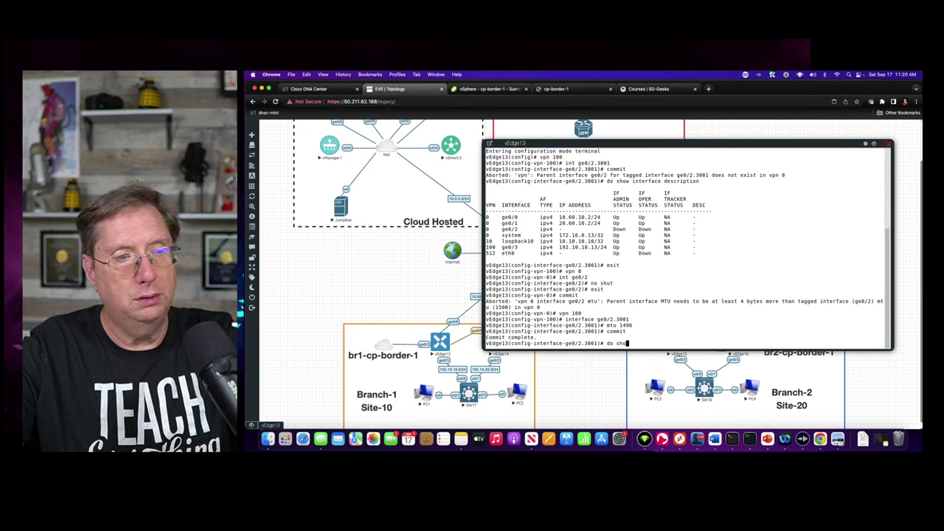
pyautogui.write('w interface description')
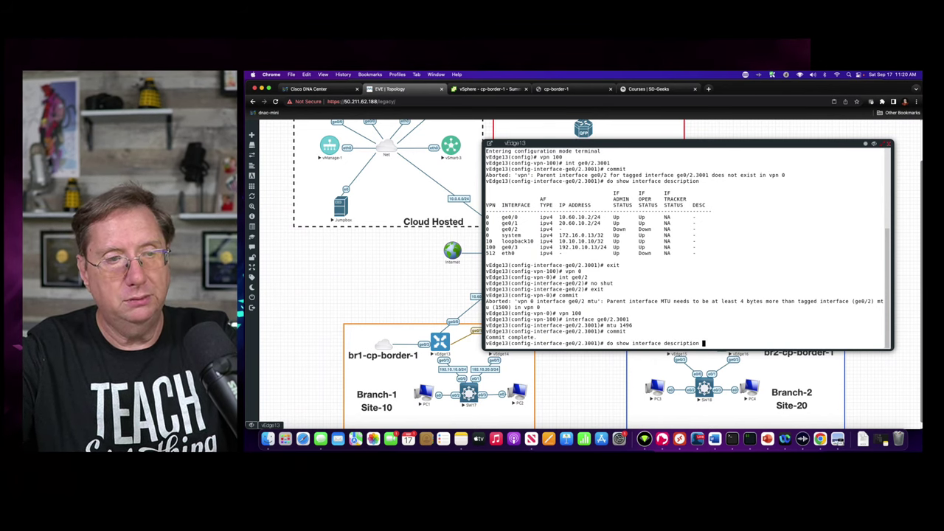
pyautogui.press('Return')
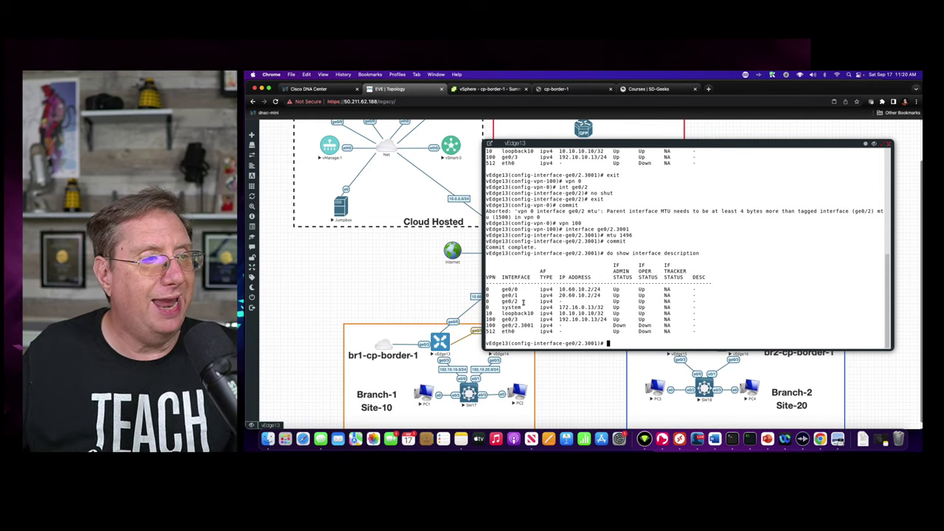
pyautogui.moveTo(496, 325); pyautogui.dragTo(686, 326)
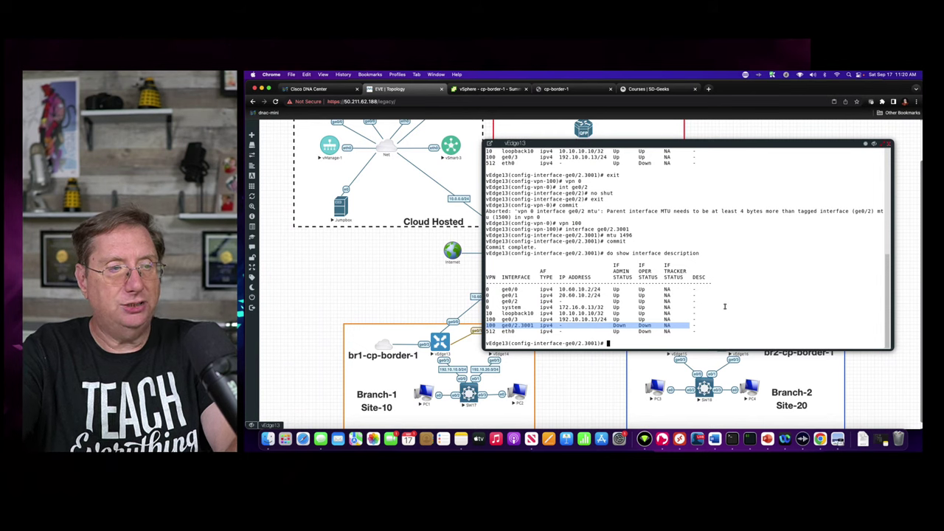
pyautogui.moveTo(565, 344); pyautogui.dragTo(768, 315)
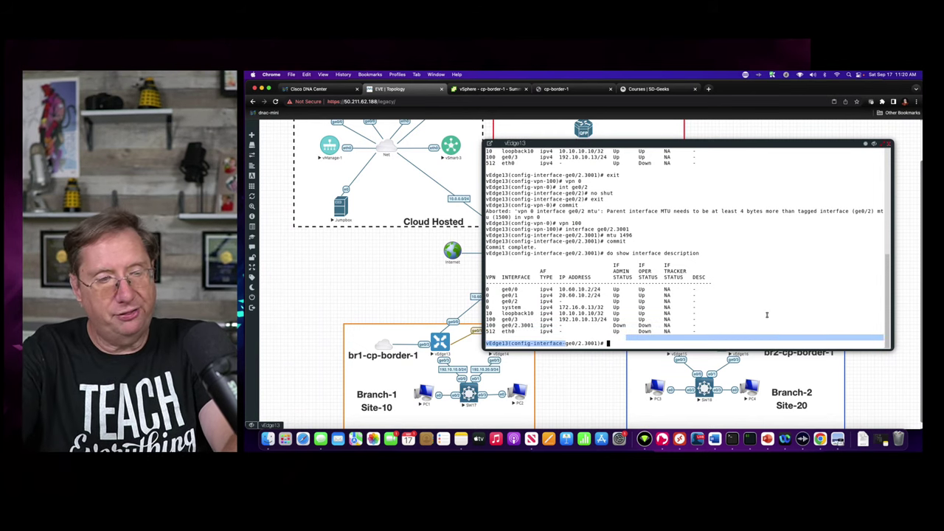
# - Assign 100.1.103.2/30 to ge0/2.3001, enable it with no shut, and commit and-quit
pyautogui.write('ip ad')
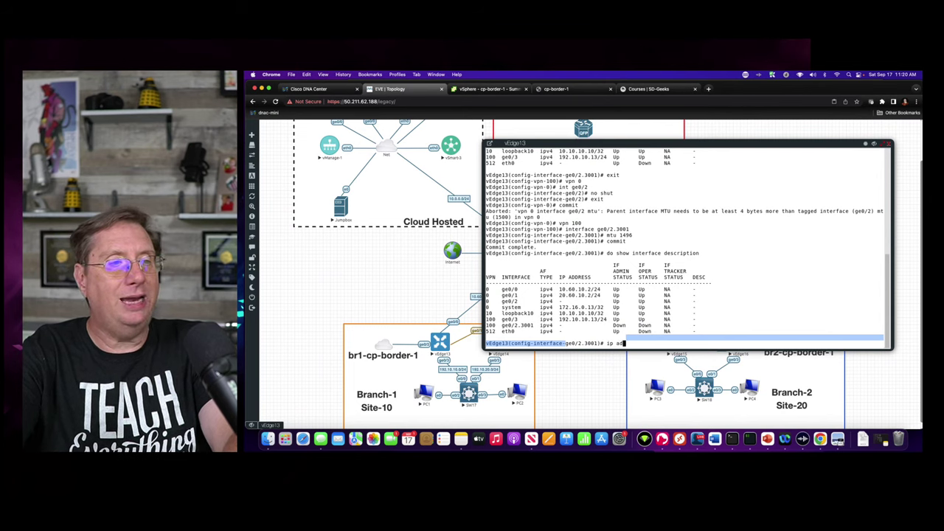
pyautogui.write('dress 100.1.103.')
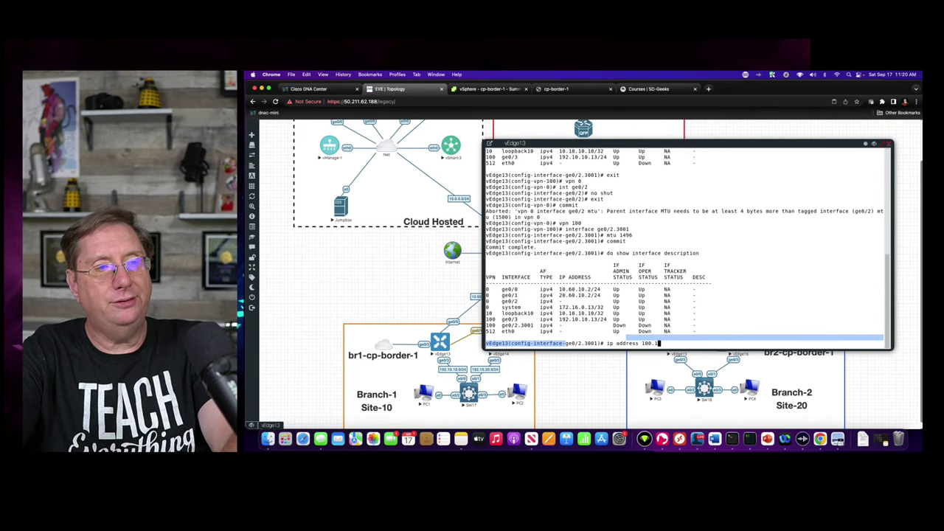
pyautogui.write('103.')
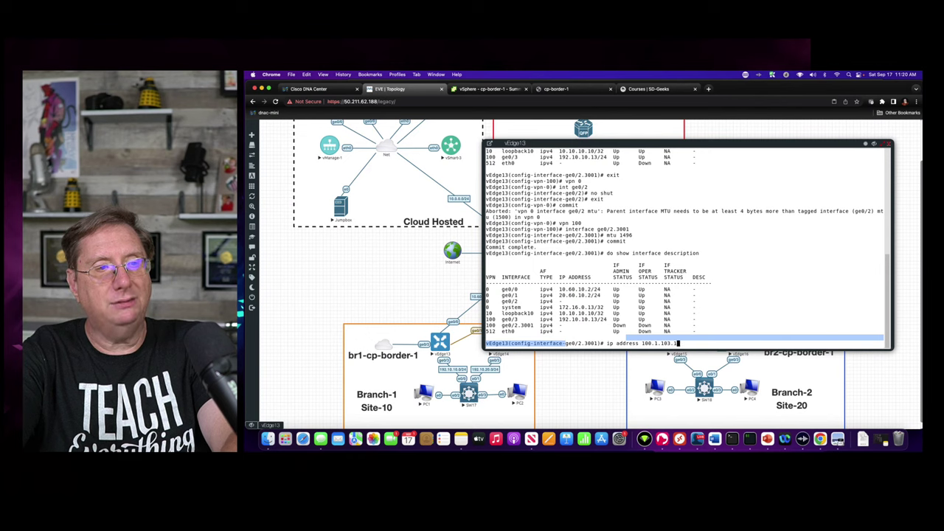
pyautogui.write('2/')
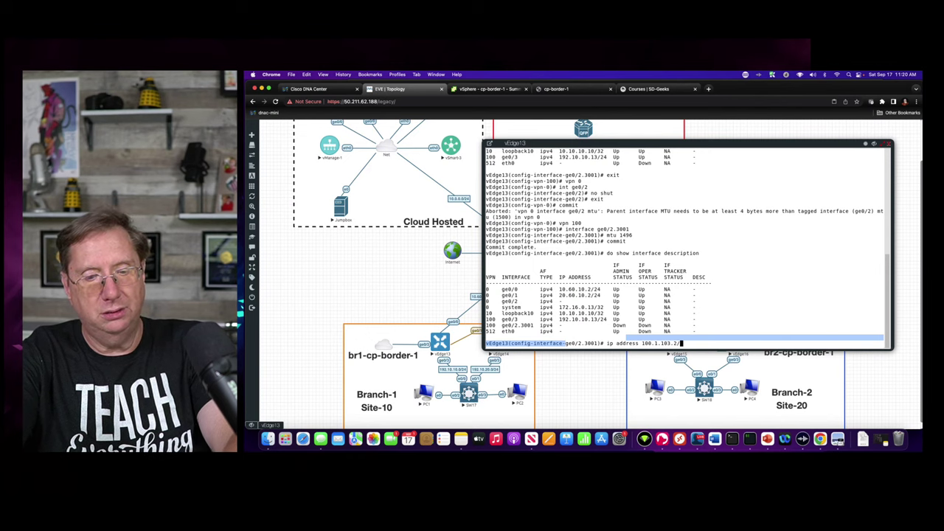
pyautogui.write('30')
pyautogui.press('Return')
pyautogui.write('no shut')
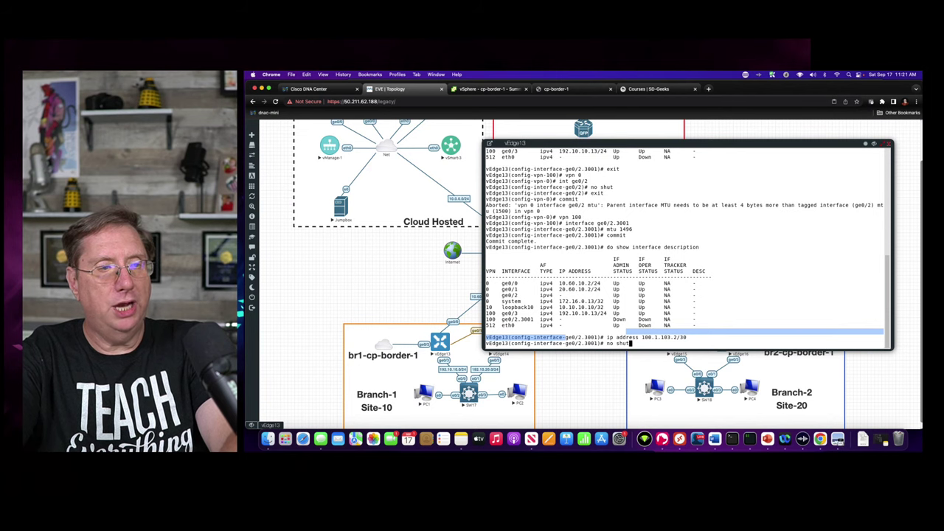
pyautogui.press('Return')
pyautogui.write('commit and-quit')
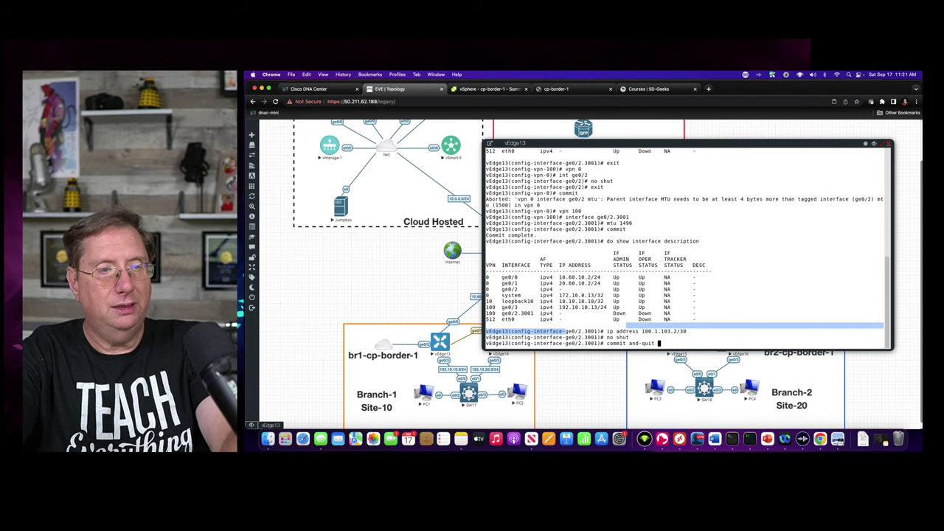
pyautogui.press('Return')
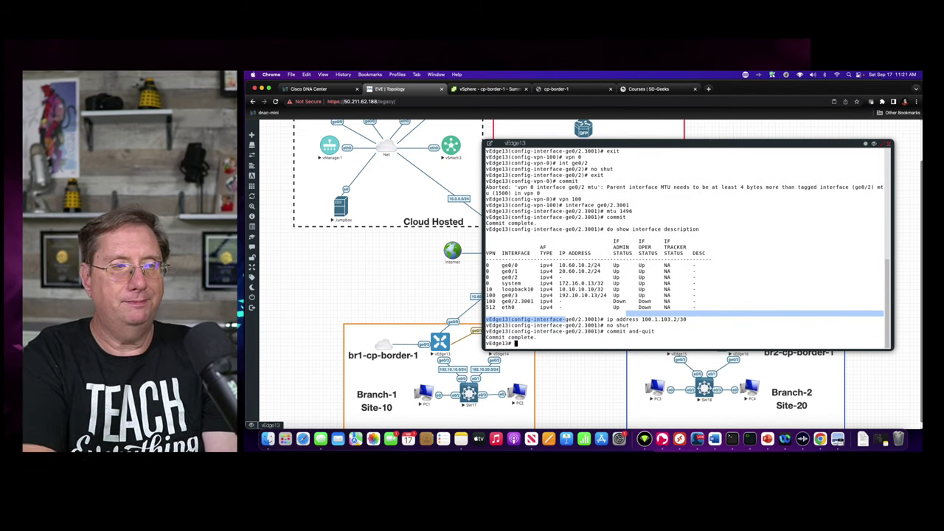
# - Run 'show interface description' and highlight ge0/2.3001 Up Up at 100.1.103.2/30
pyautogui.write('show ')
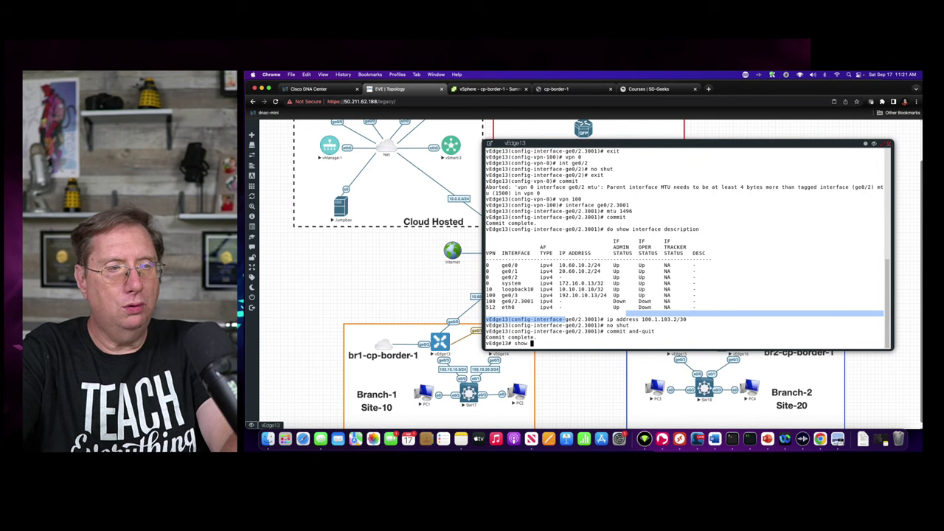
pyautogui.write('ip int')
pyautogui.press('Tab')
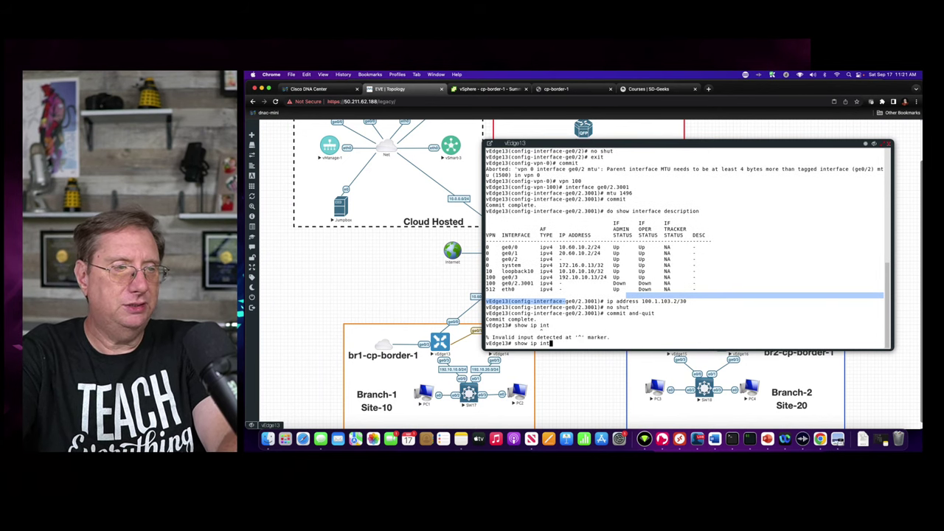
pyautogui.press('Left')
pyautogui.press('Left')
pyautogui.press('Left')
pyautogui.press('Left')
pyautogui.press('BackSpace')
pyautogui.press('BackSpace')
pyautogui.press('BackSpace')
pyautogui.press('End')
pyautogui.write('d')
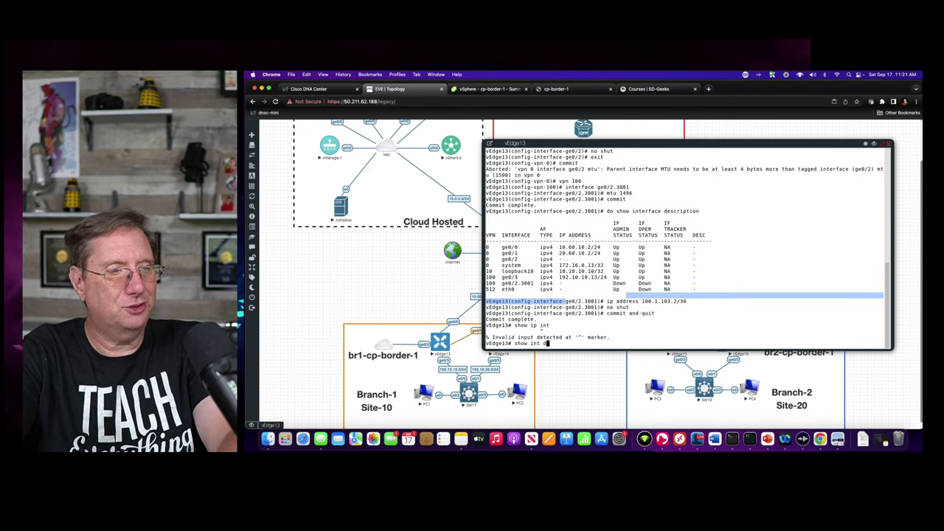
pyautogui.press('Return')
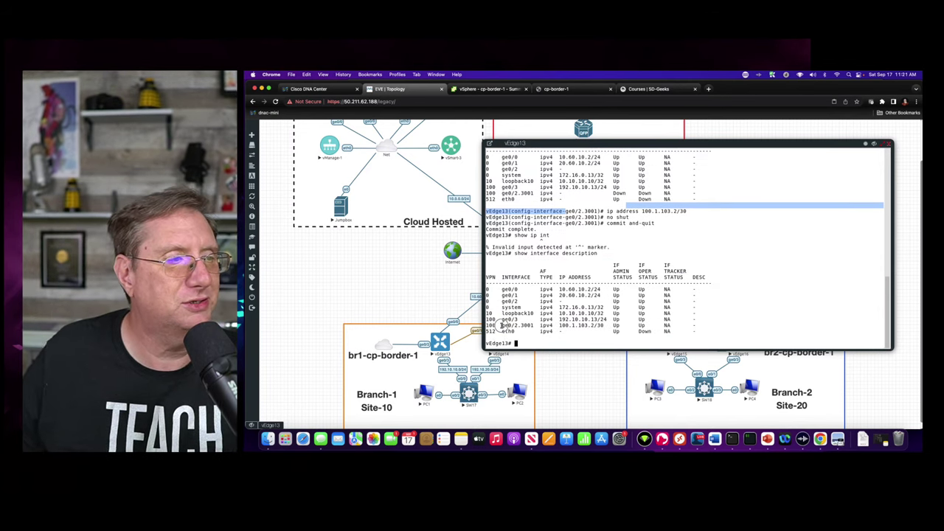
pyautogui.moveTo(501, 325); pyautogui.dragTo(678, 325)
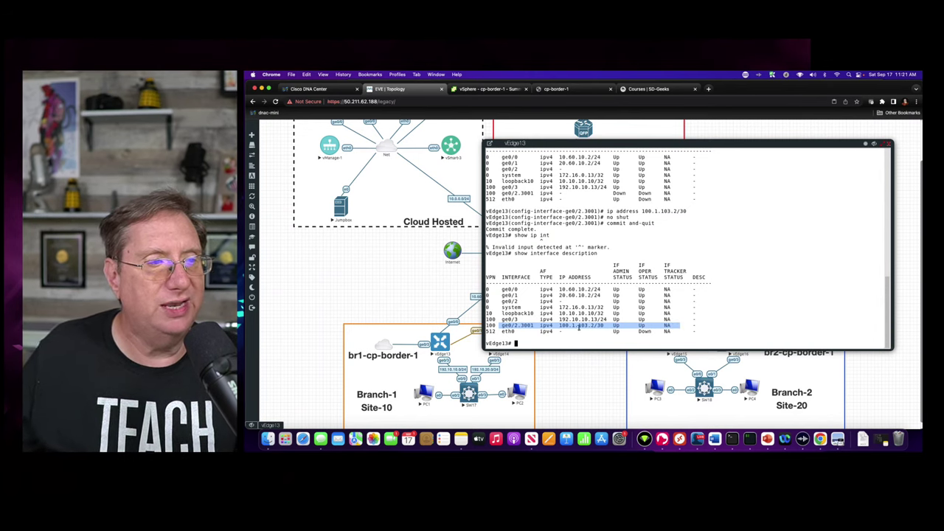
# - From vEdge13, ping 100.1.103.1 in VPN 100 and stop it after it shows 100% loss
pyautogui.write('pi')
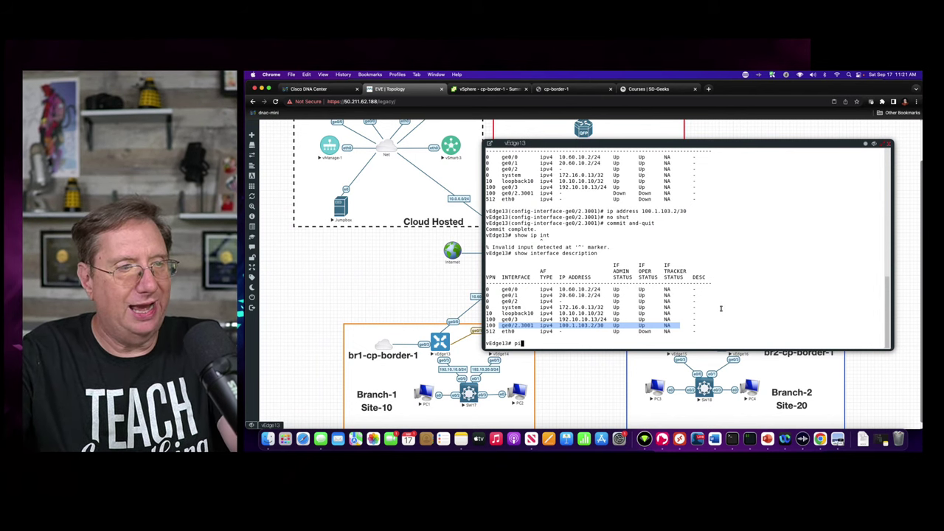
pyautogui.write('ng 100.1.103.')
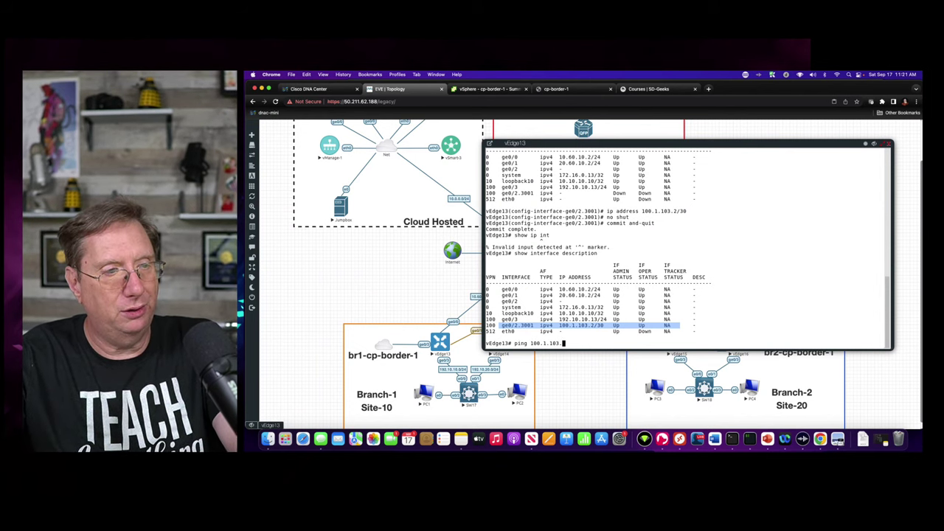
pyautogui.write('1 source')
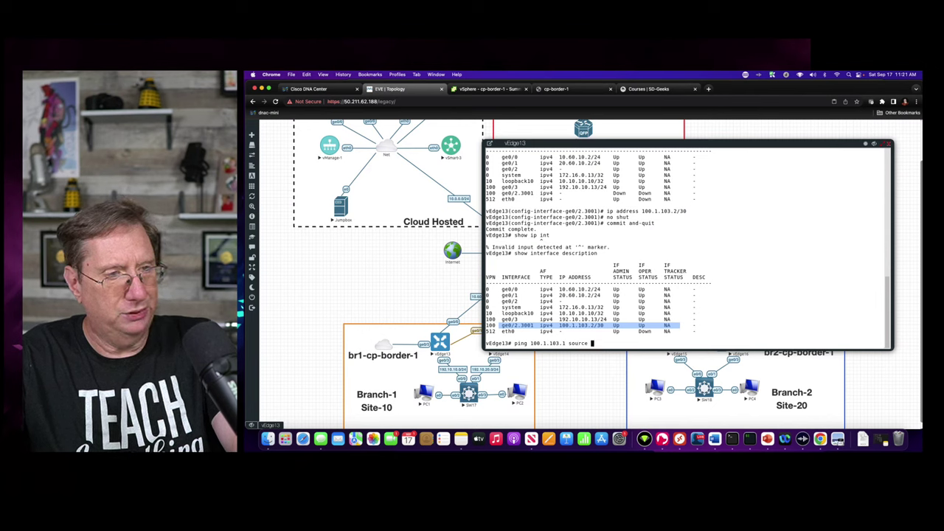
pyautogui.press('BackSpace')
pyautogui.press('BackSpace')
pyautogui.press('BackSpace')
pyautogui.press('BackSpace')
pyautogui.press('BackSpace')
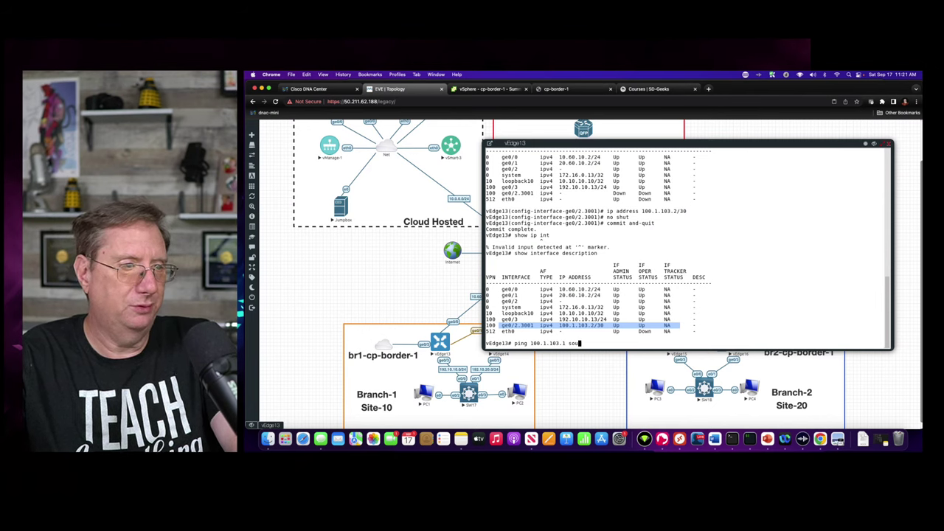
pyautogui.write('vpn ')
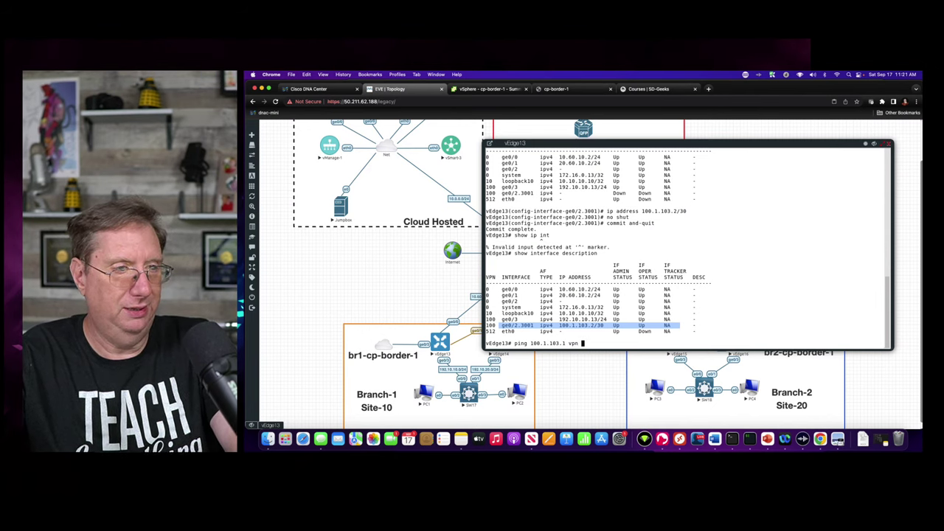
pyautogui.write('100')
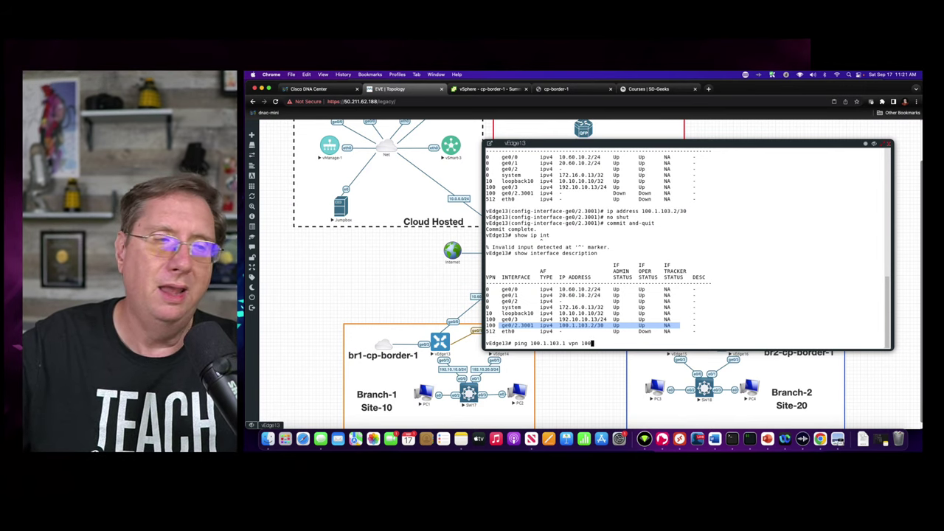
pyautogui.press('Return')
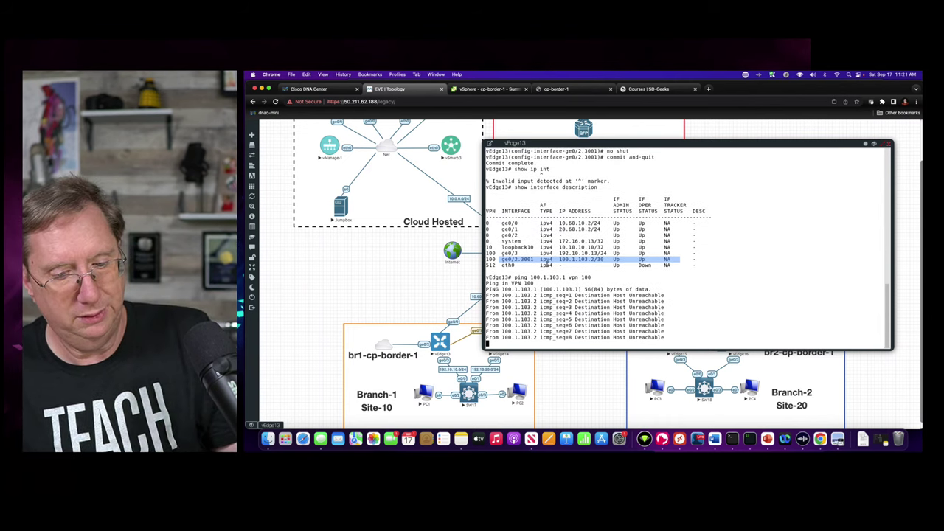
pyautogui.hotkey('ctrl', 'c')
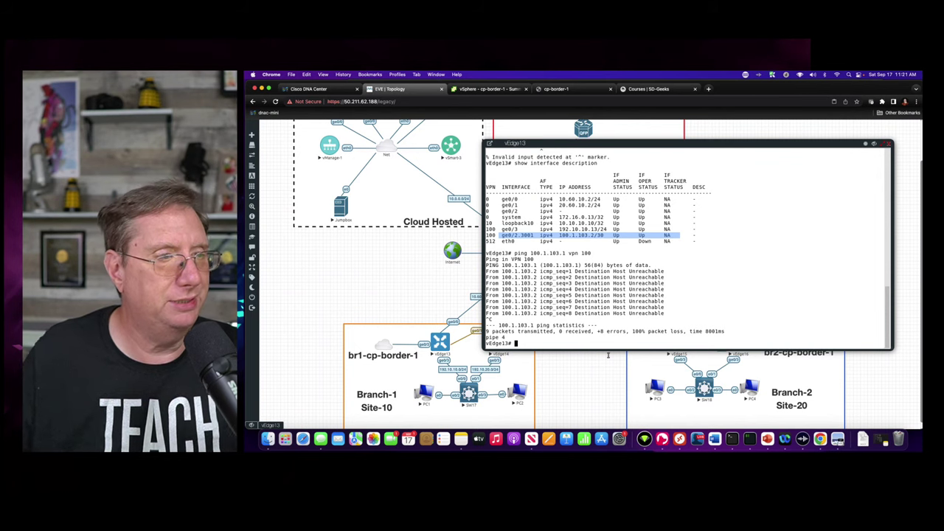
pyautogui.click(624, 304)
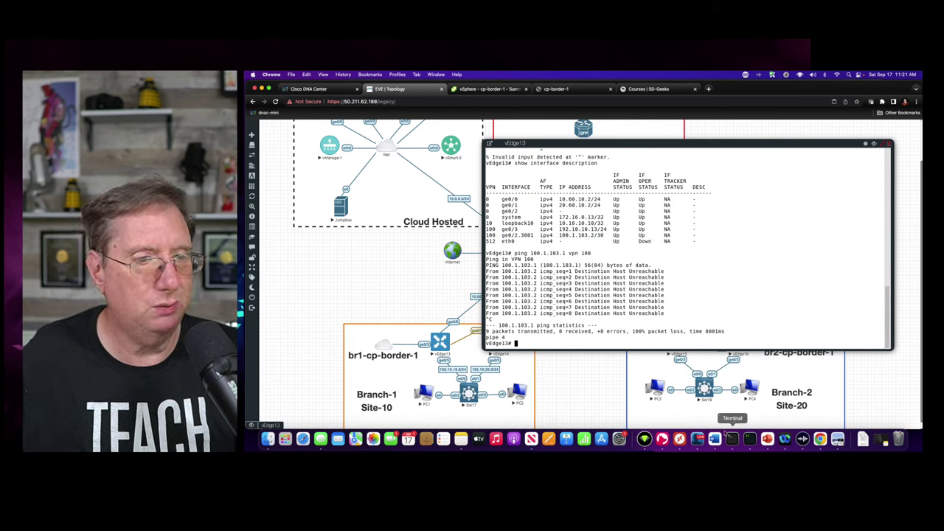
# - Review cp-border-1's VM hardware: network adapters on Enterprise, VLAN64 and SDA-Connections-PG
pyautogui.click(489, 89)
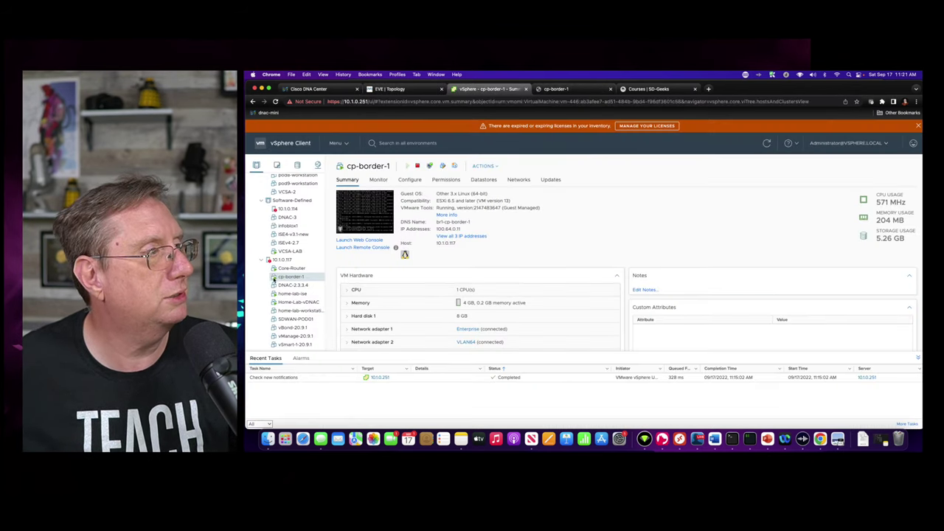
pyautogui.scroll(-3, 541, 300)
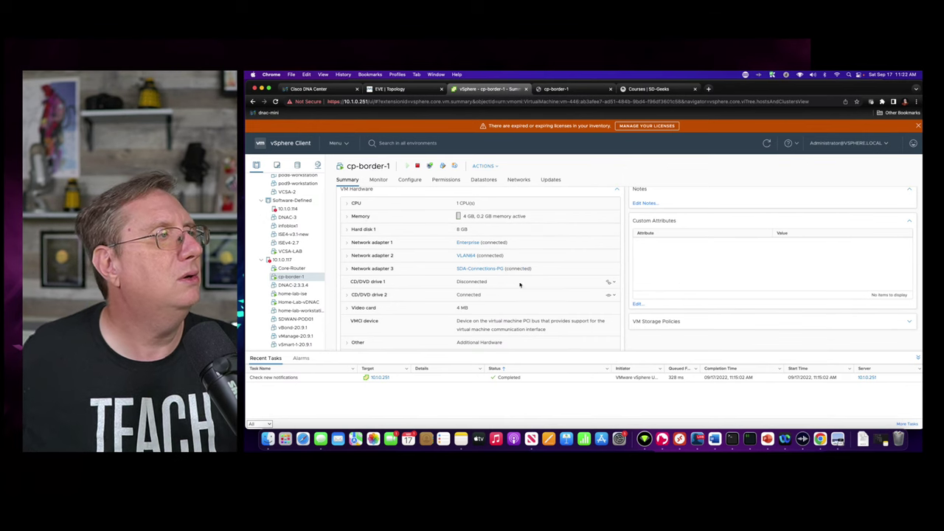
pyautogui.scroll(2, 520, 284)
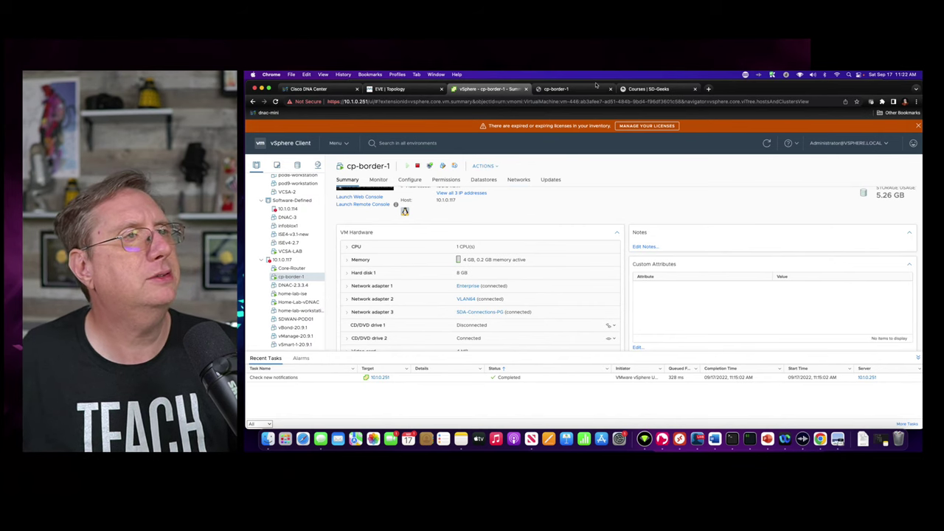
# - Log into the br1-cp-border-1 router console with the admin credentials
pyautogui.click(558, 89)
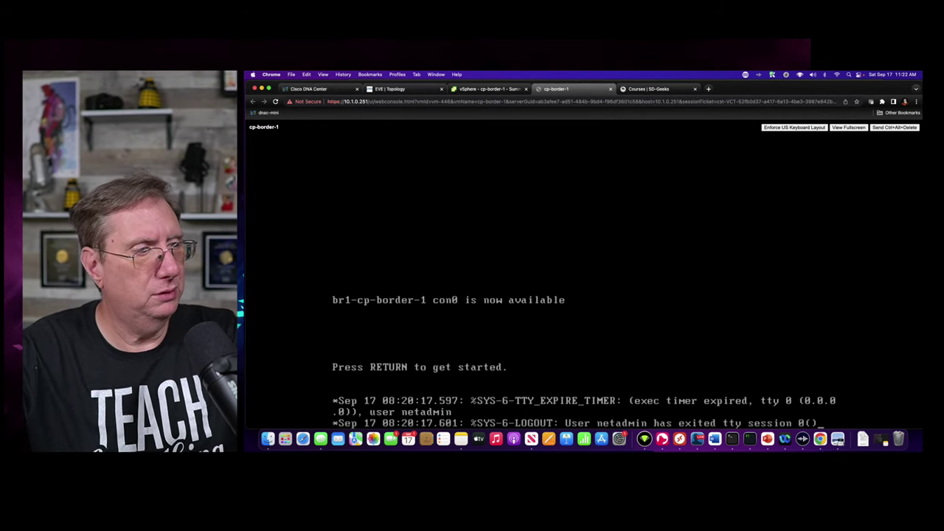
pyautogui.press('Return')
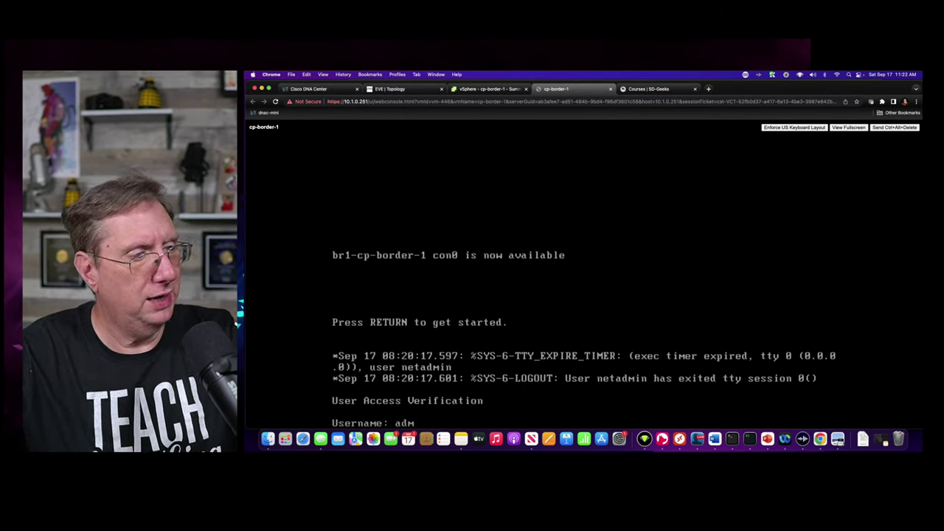
pyautogui.press('Return')
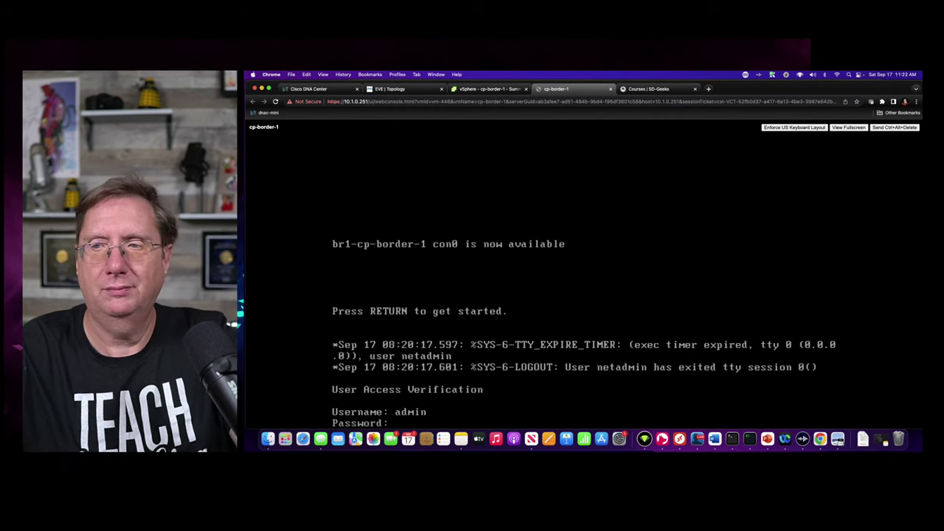
pyautogui.press('Return')
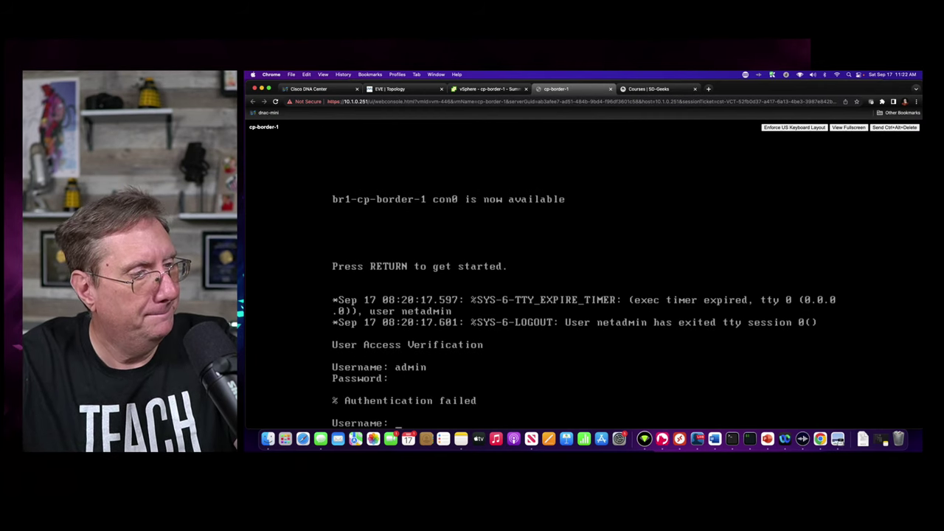
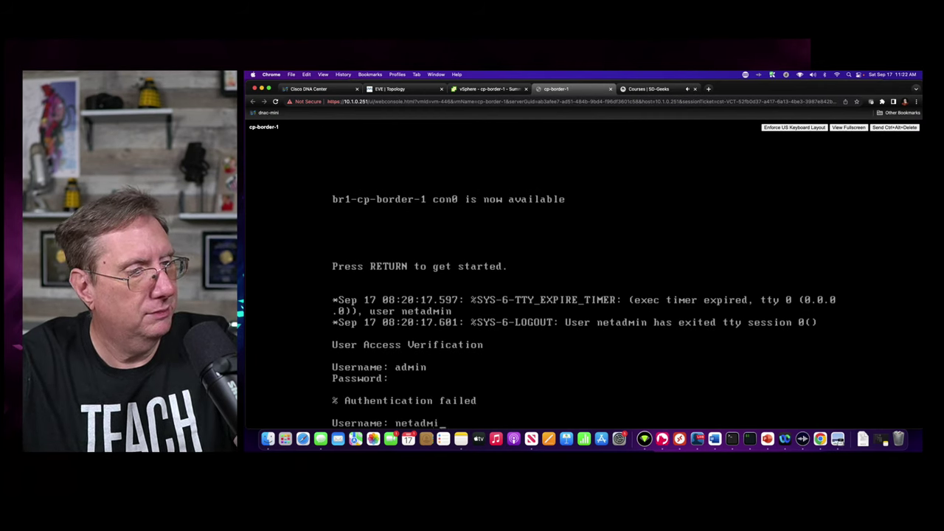
pyautogui.press('Return')
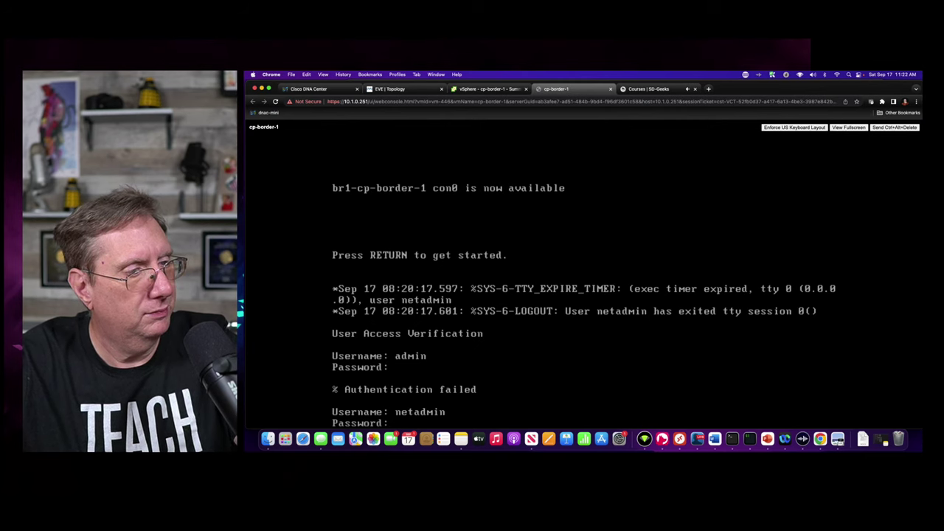
pyautogui.press('Return')
# - Enter privileged mode on the border router with 'enable'
pyautogui.write('en')
pyautogui.press('Return')
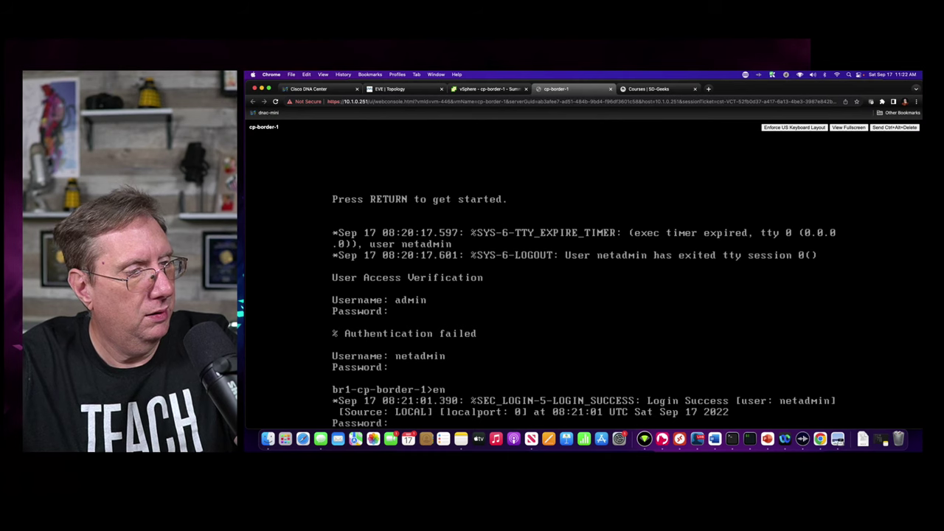
pyautogui.press('Return')
pyautogui.write('show ip')
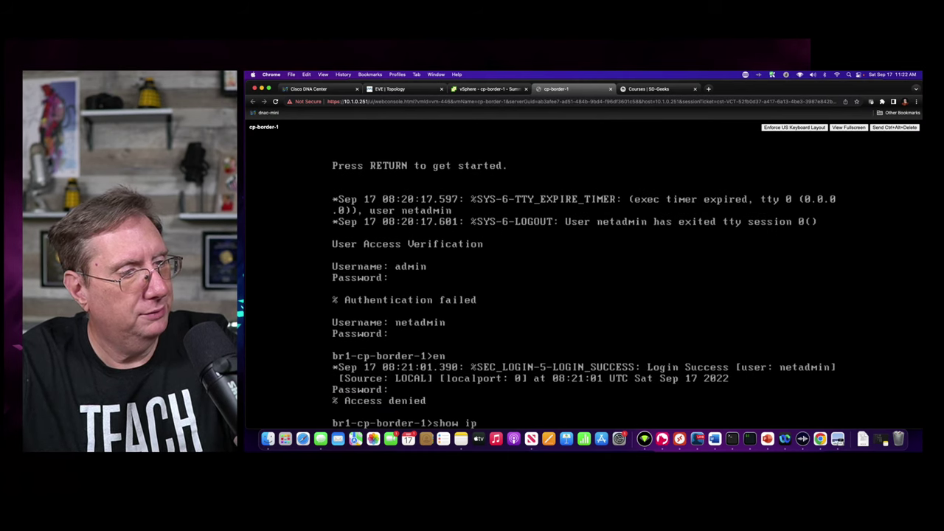
pyautogui.press('BackSpace')
pyautogui.press('BackSpace')
pyautogui.press('BackSpace')
pyautogui.press('BackSpace')
pyautogui.press('BackSpace')
pyautogui.press('BackSpace')
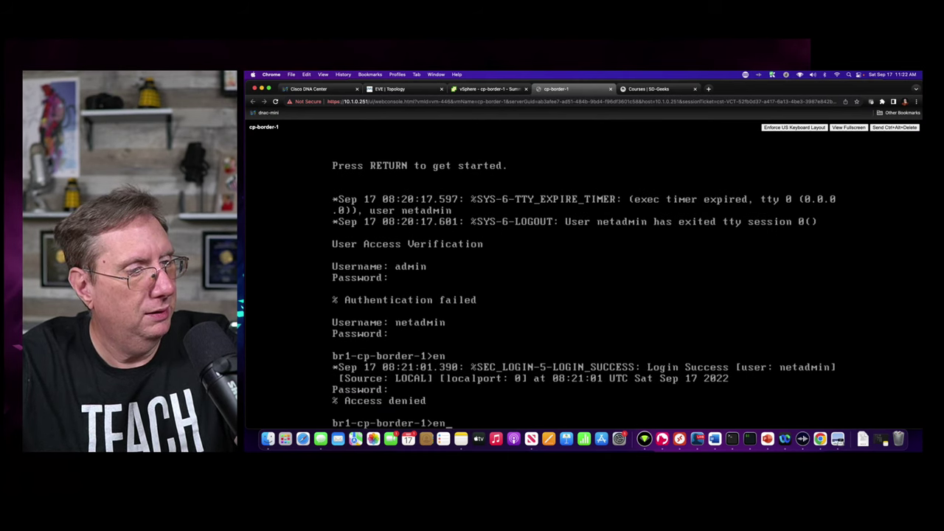
pyautogui.write('en')
pyautogui.press('Return')
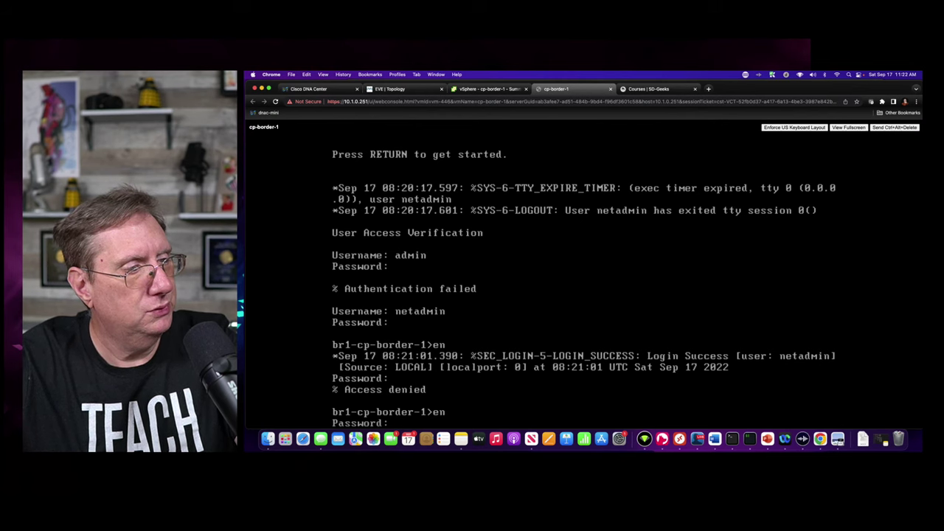
pyautogui.press('Return')
# - List assigned interfaces with 'show ip int brief | e ass', showing GigabitEthernet3.3001 at 100.1.103.1
pyautogui.write('show')
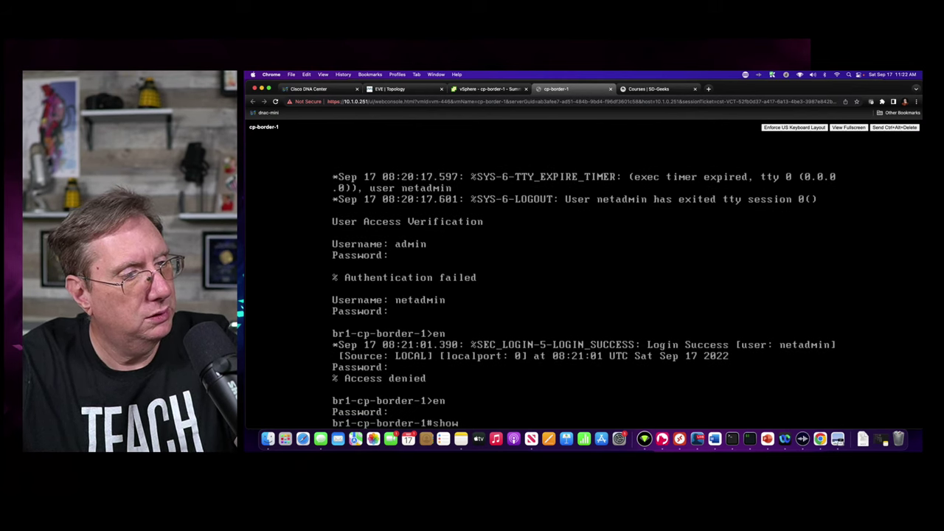
pyautogui.write(' ip int br')
pyautogui.press('Tab')
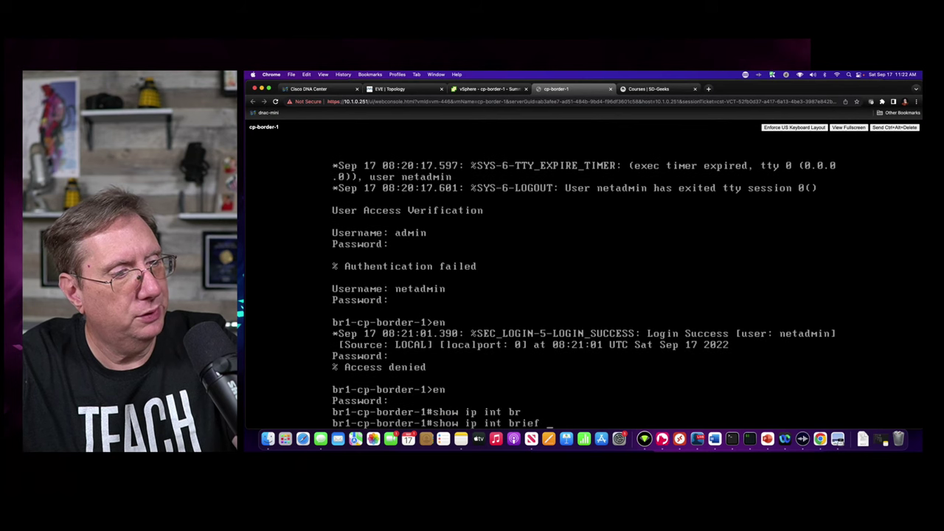
pyautogui.write('| e ass')
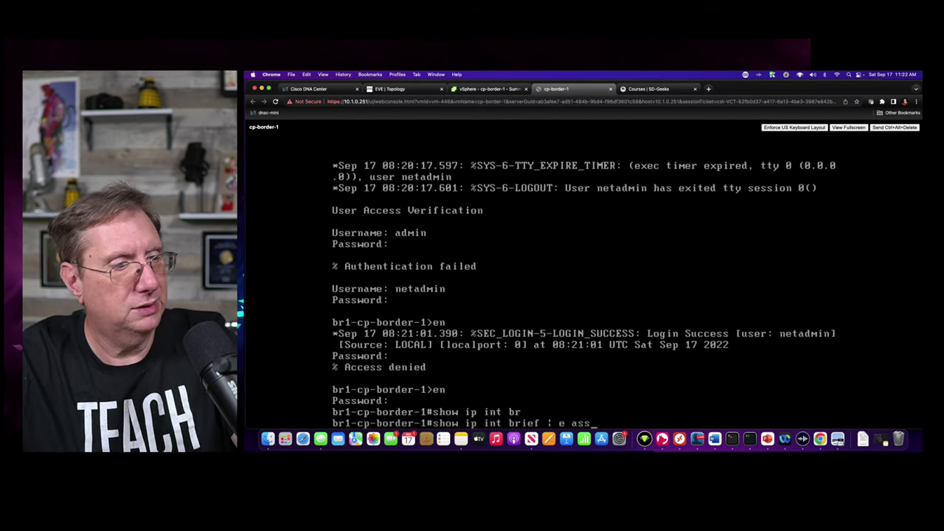
pyautogui.press('Return')
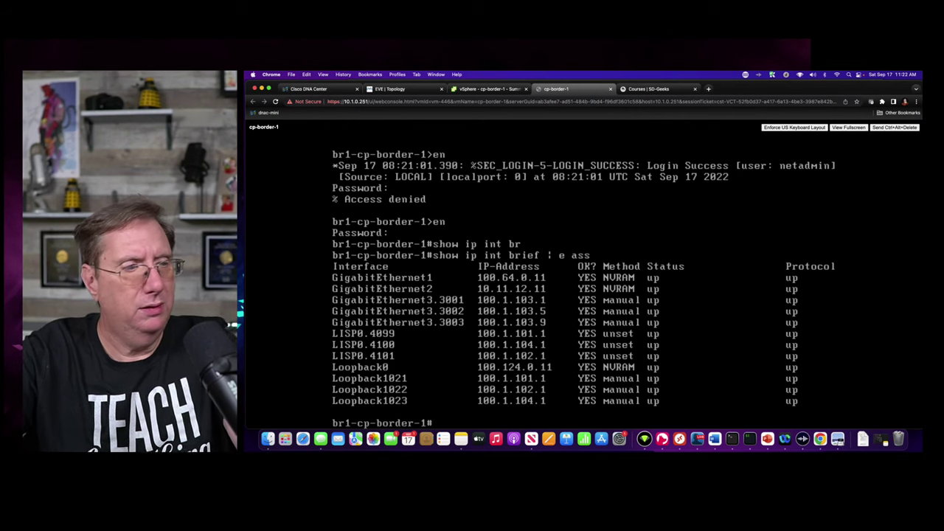
pyautogui.write('ping 100')
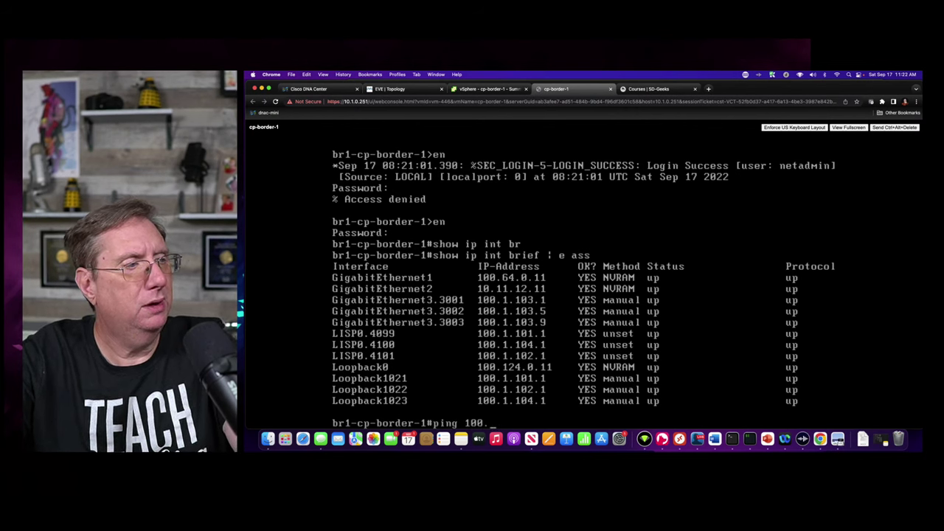
pyautogui.write('.1.')
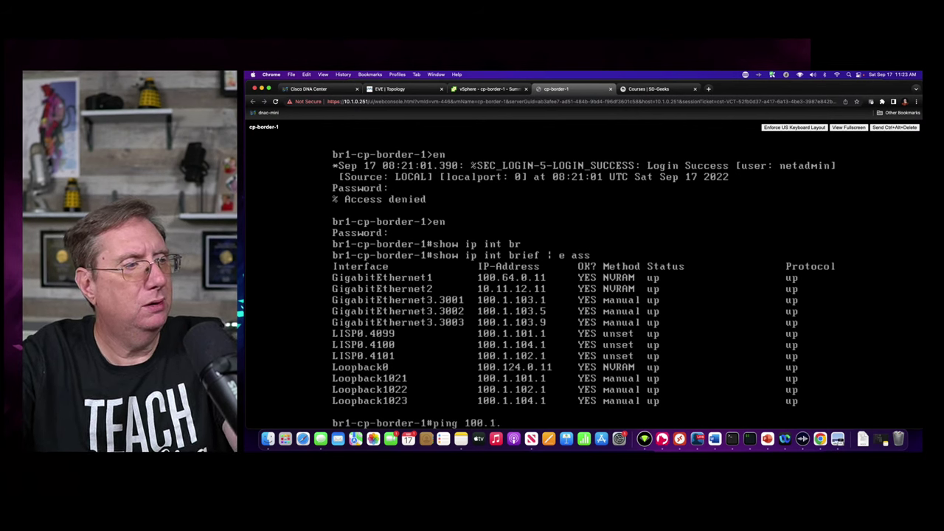
pyautogui.write('103.2')
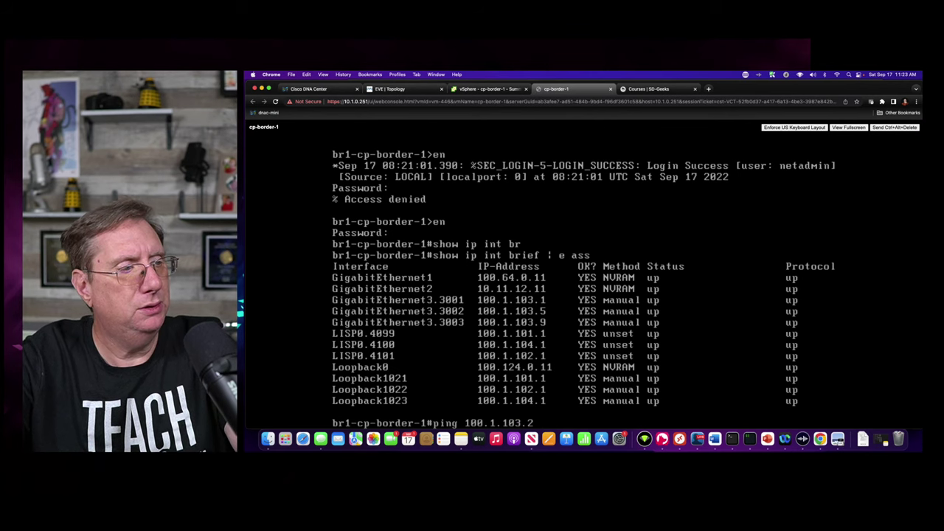
pyautogui.write(' v')
# - Ping vEdge13's 100.1.103.2 in VRF CAMPUS from the border; it fails 0/5
pyautogui.press('Tab')
pyautogui.press('BackSpace')
pyautogui.press('BackSpace')
pyautogui.press('BackSpace')
pyautogui.press('BackSpace')
pyautogui.press('BackSpace')
pyautogui.press('BackSpace')
pyautogui.press('BackSpace')
pyautogui.press('BackSpace')
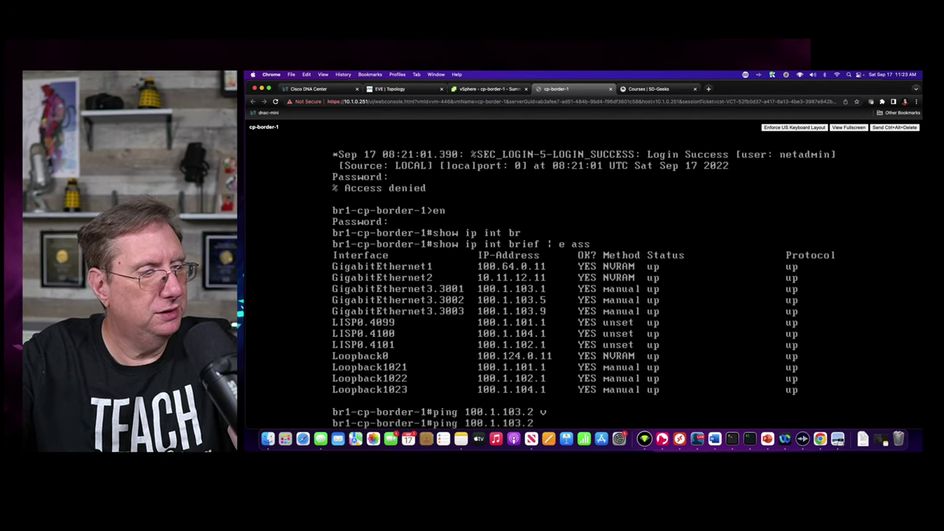
pyautogui.press('BackSpace')
pyautogui.write('vrf')
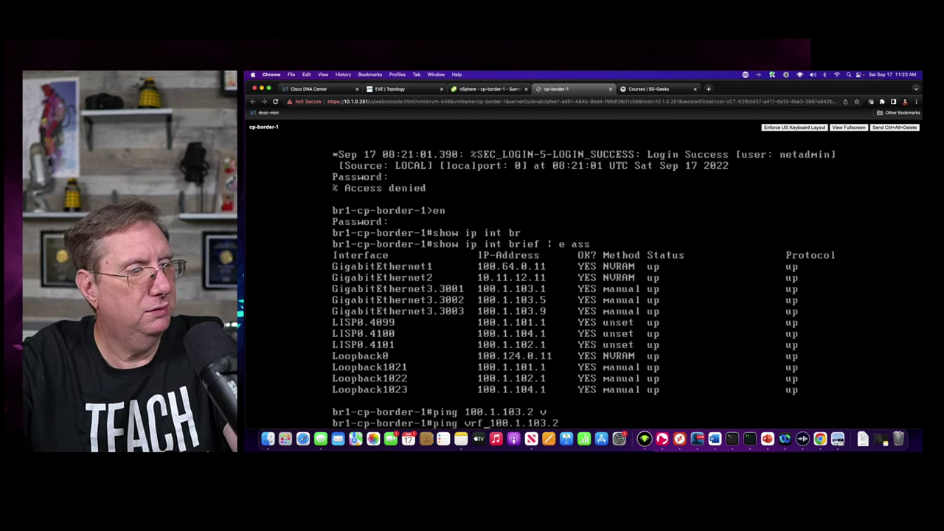
pyautogui.write(' C')
pyautogui.write('AMPUS')
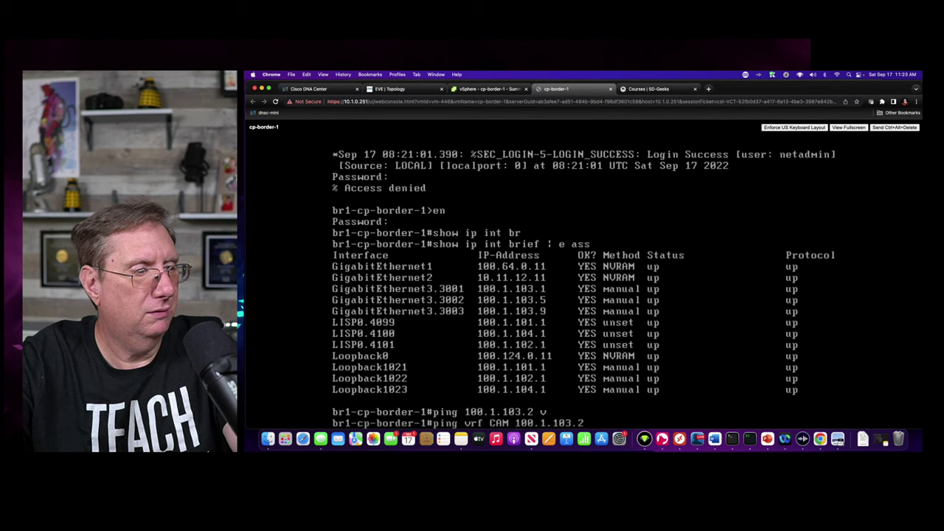
pyautogui.press('Return')
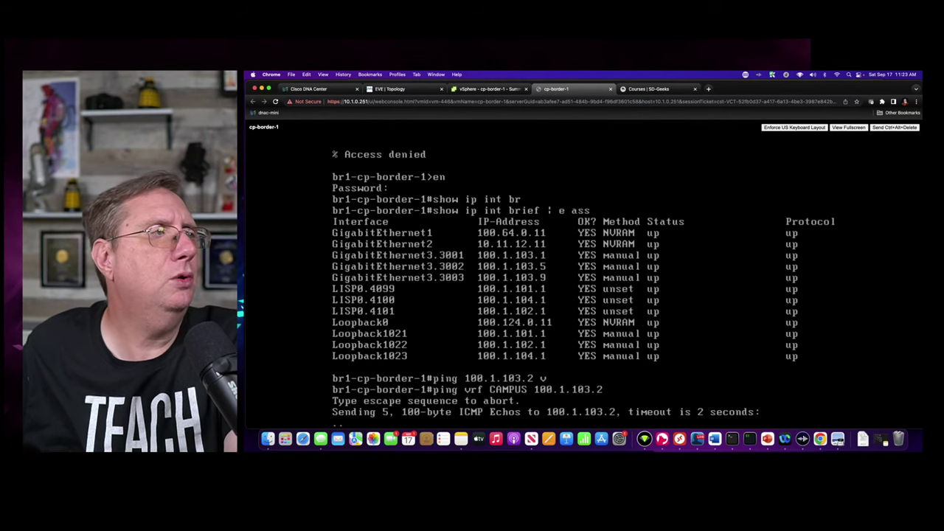
# - Check vEdge13's 100.1.103.2/30 address in EVE-NG, then return to the border console
pyautogui.click(391, 88)
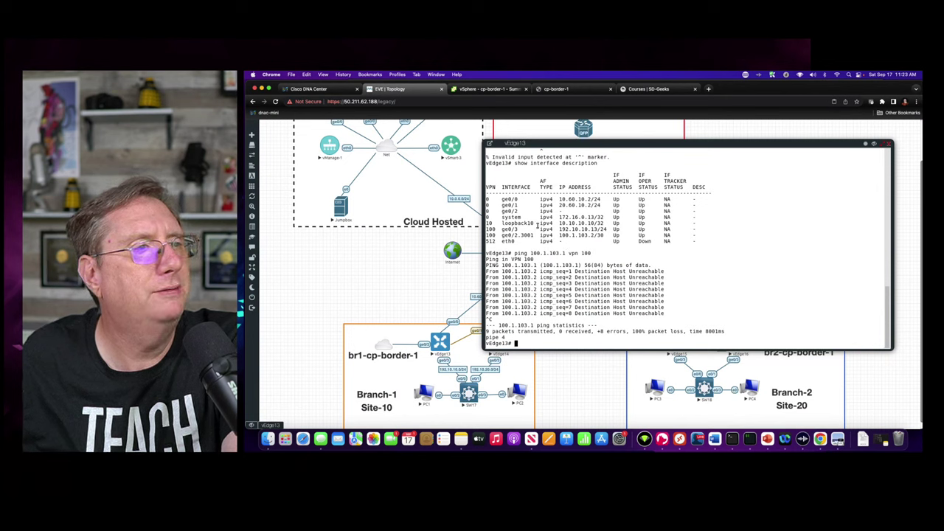
pyautogui.moveTo(554, 235); pyautogui.dragTo(604, 236)
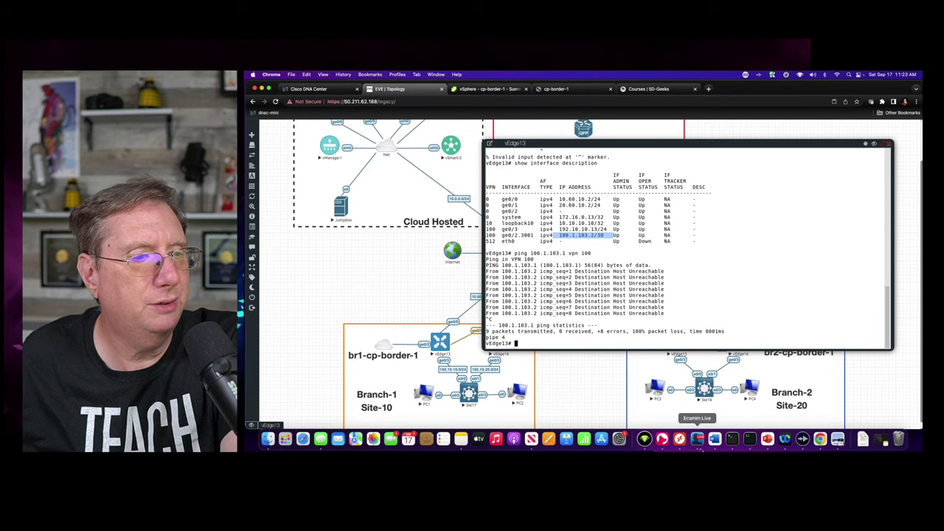
pyautogui.click(573, 90)
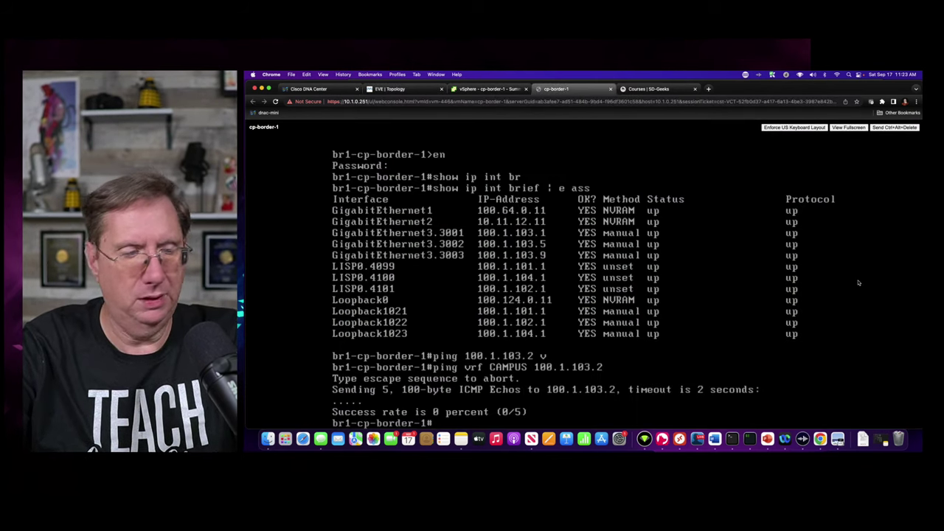
# - Display GigabitEthernet3.3001's running config: dot1Q 3001, VRF CAMPUS, 100.1.103.1 255.255.255.252
pyautogui.write('show run int')
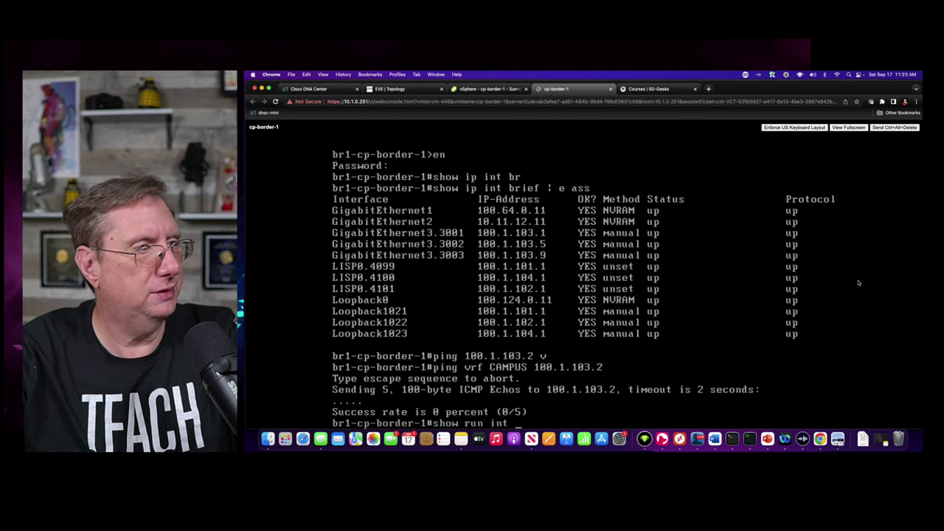
pyautogui.write(' 3.3')
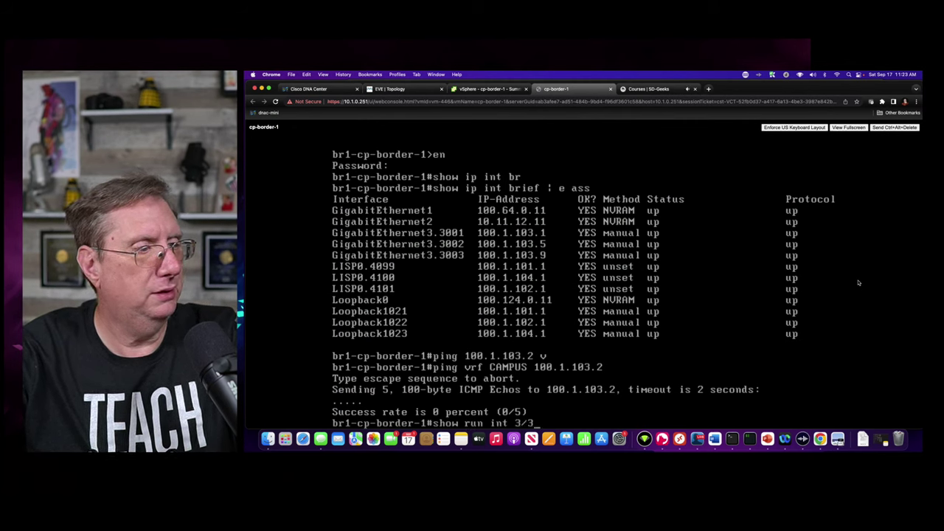
pyautogui.write('001')
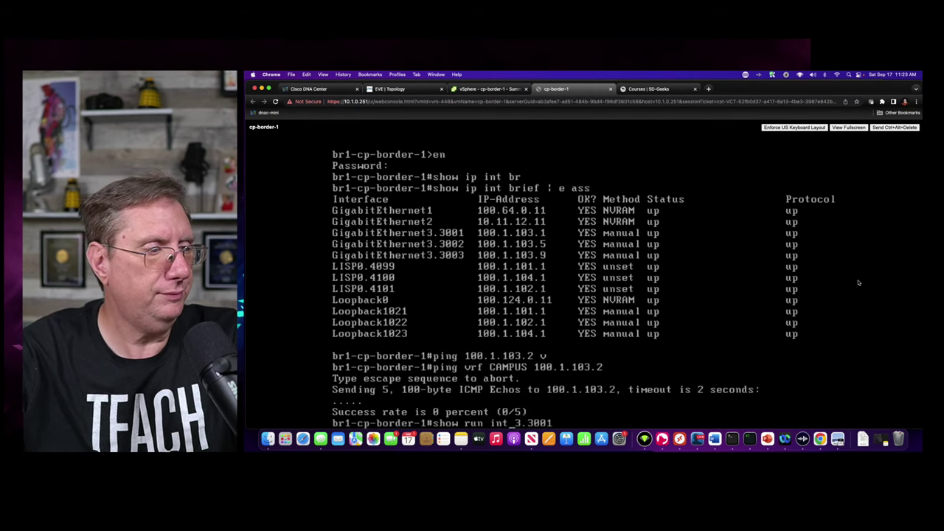
pyautogui.write('g')
pyautogui.press('Delete')
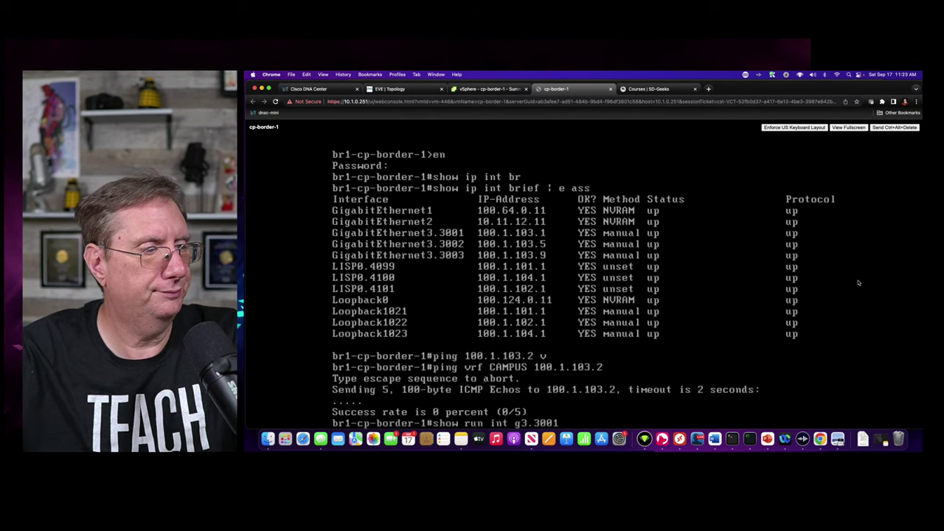
pyautogui.press('Return')
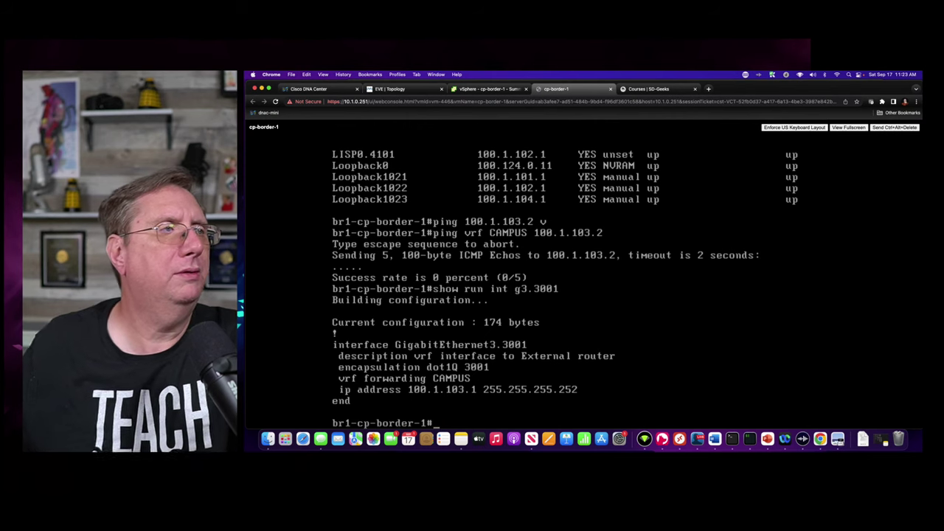
# - Highlight vEdge13's ge0/2.3001 address 100.1.103.2/30 in VPN 100 in the EVE-NG terminal
pyautogui.click(485, 89)
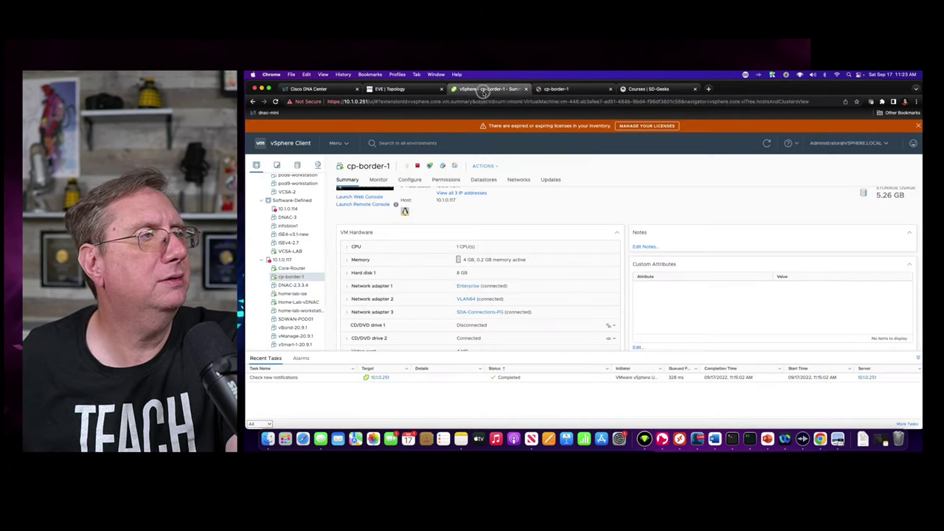
pyautogui.click(391, 89)
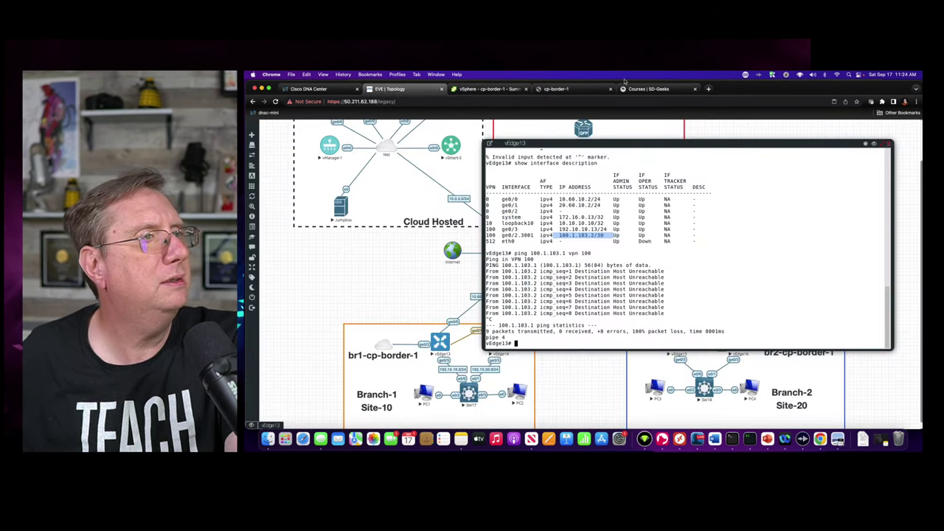
pyautogui.click(797, 209)
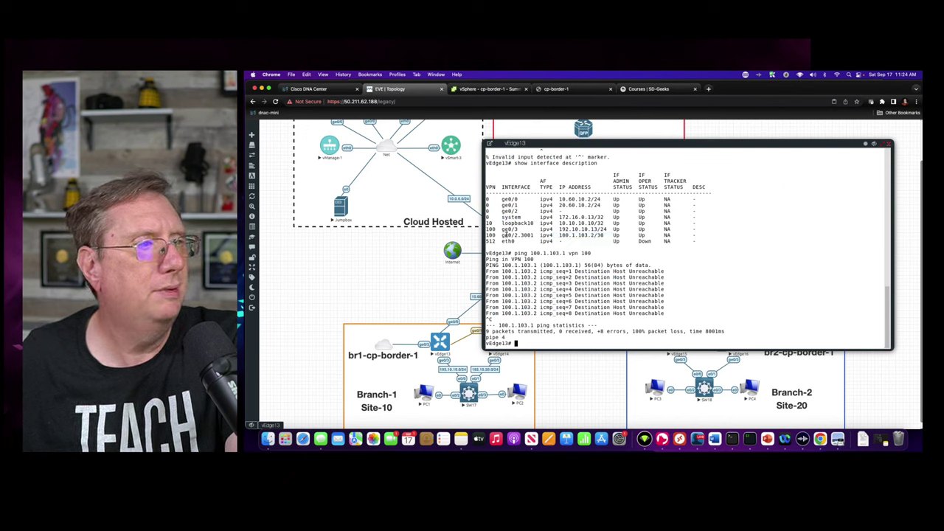
pyautogui.moveTo(503, 235); pyautogui.dragTo(673, 236)
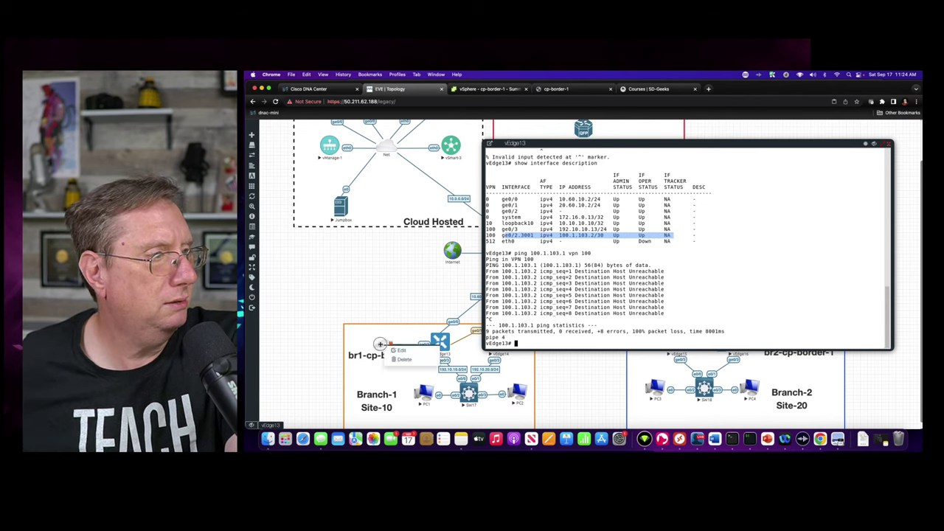
pyautogui.doubleClick(369, 236)
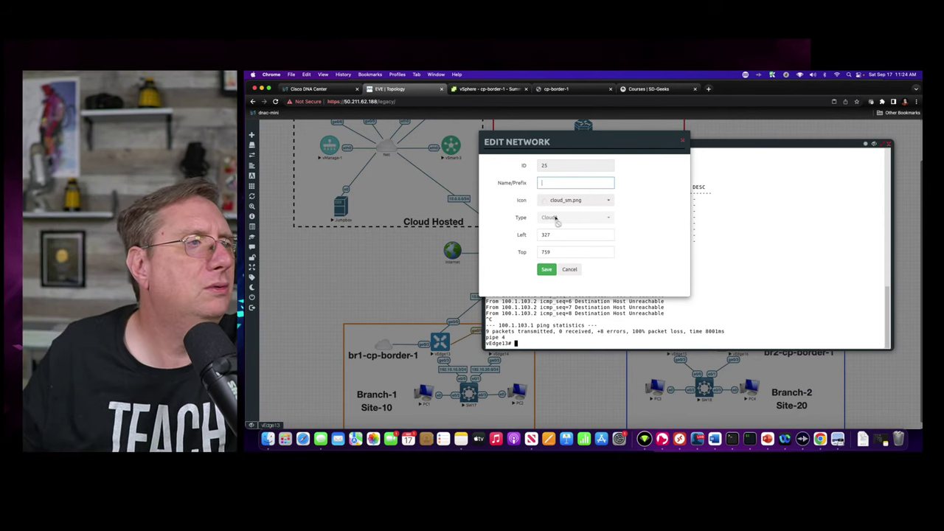
pyautogui.click(568, 270)
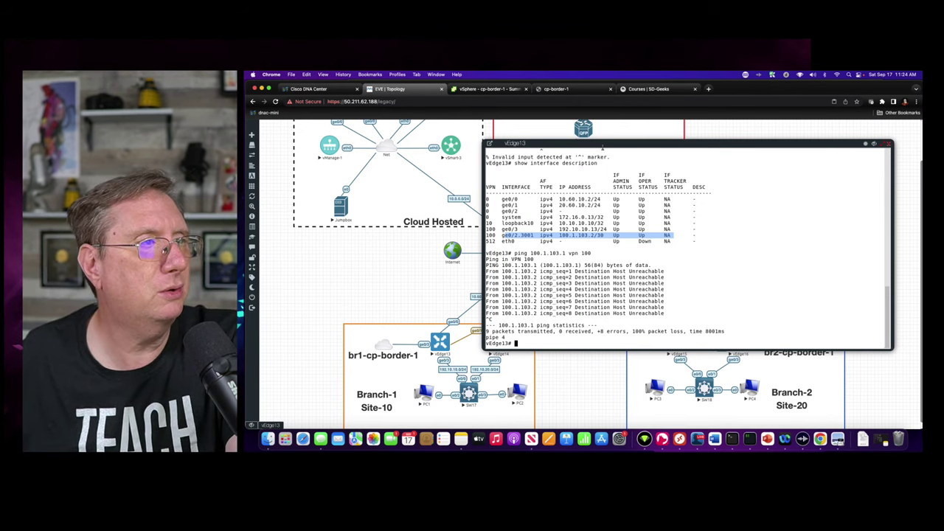
pyautogui.moveTo(604, 145)
pyautogui.mouseDown()
pyautogui.moveTo(480, 205)
pyautogui.moveTo(638, 202)
pyautogui.moveTo(627, 155)
pyautogui.moveTo(601, 153)
pyautogui.mouseUp()
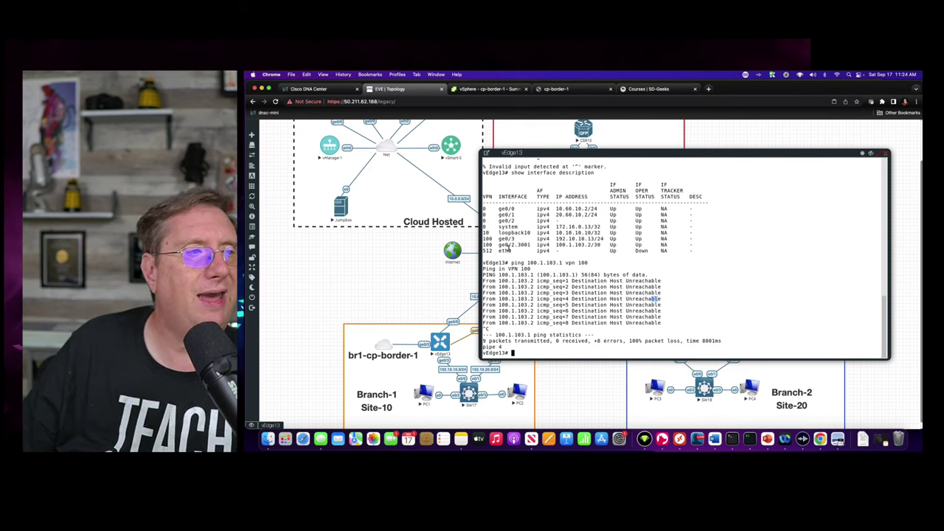
pyautogui.moveTo(500, 244); pyautogui.dragTo(602, 244)
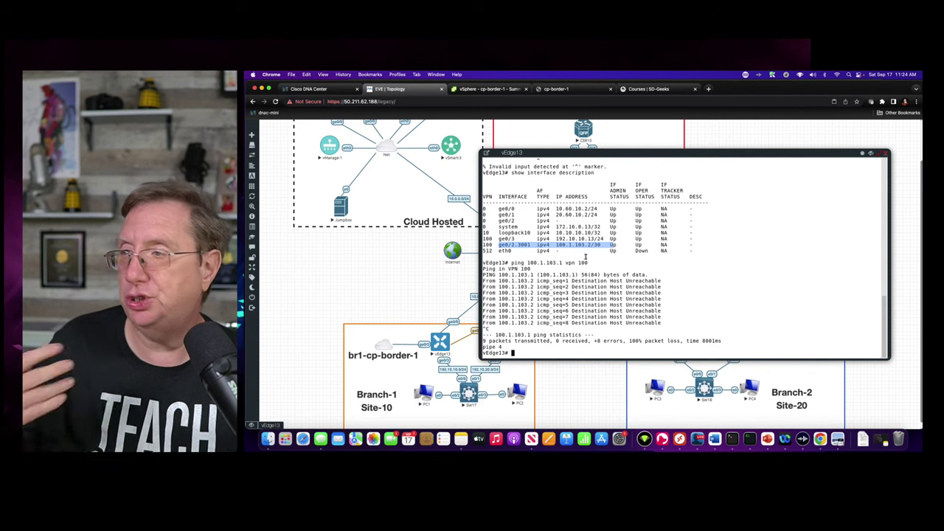
pyautogui.scroll(-1, 396, 229)
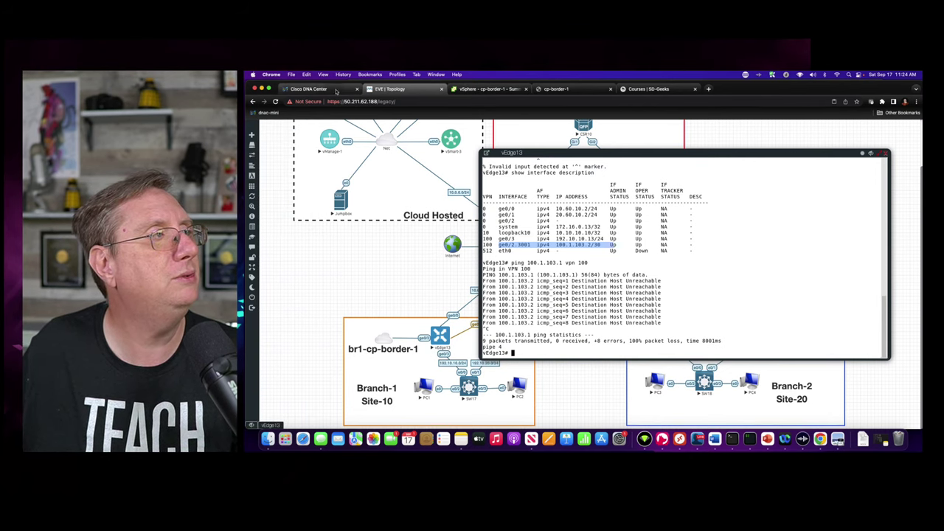
# - Open the BLD#1 fabric site's Host Onboarding page in Cisco DNA Center
pyautogui.click(308, 89)
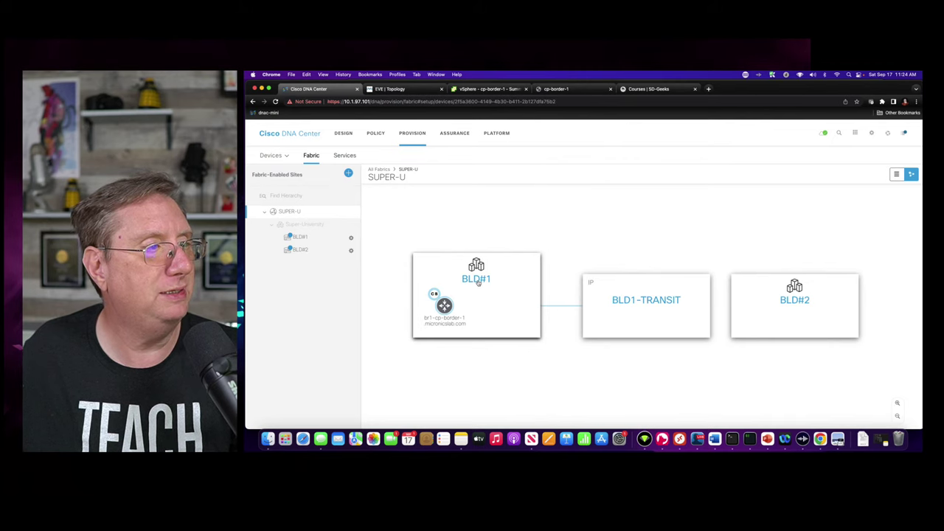
pyautogui.click(477, 282)
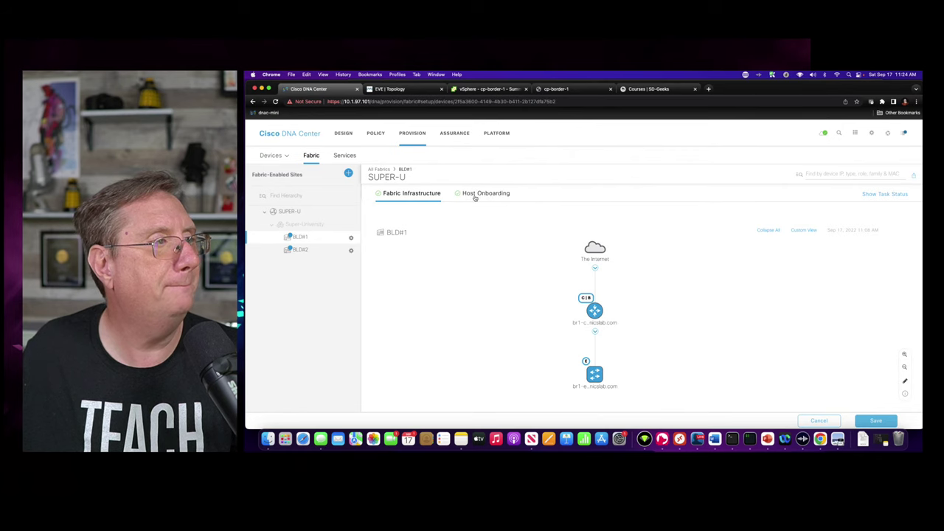
pyautogui.click(507, 194)
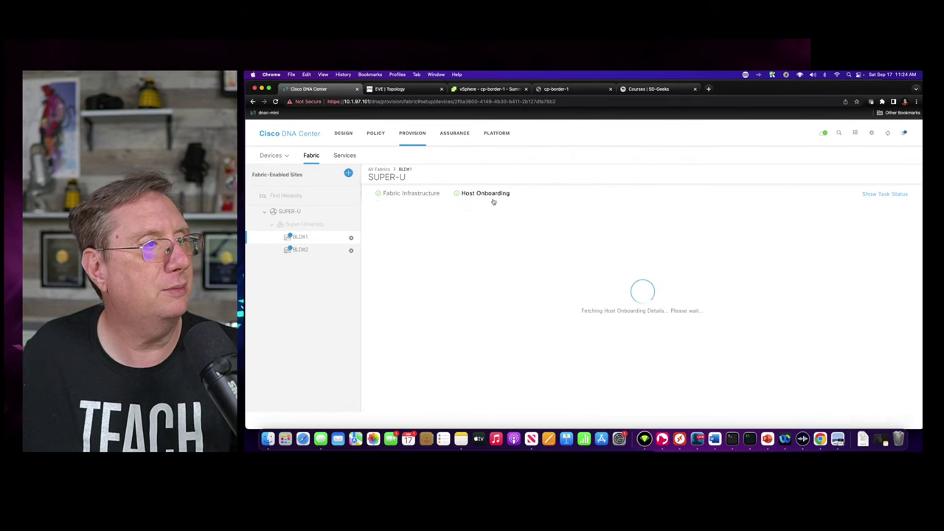